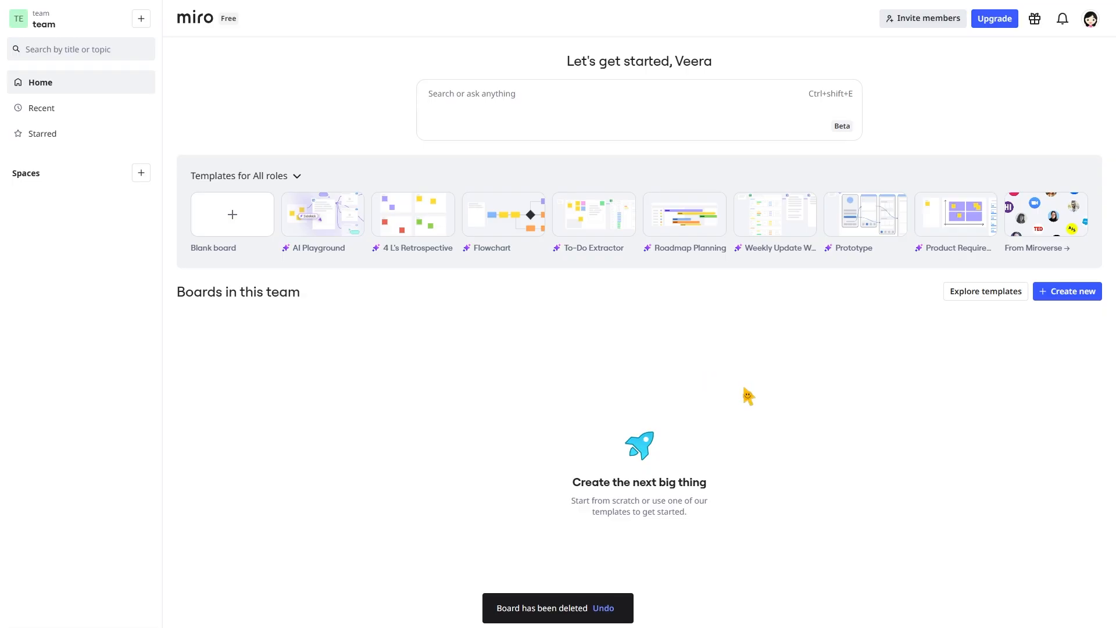
Create a new blank board and dismiss the template picker
click(224, 236)
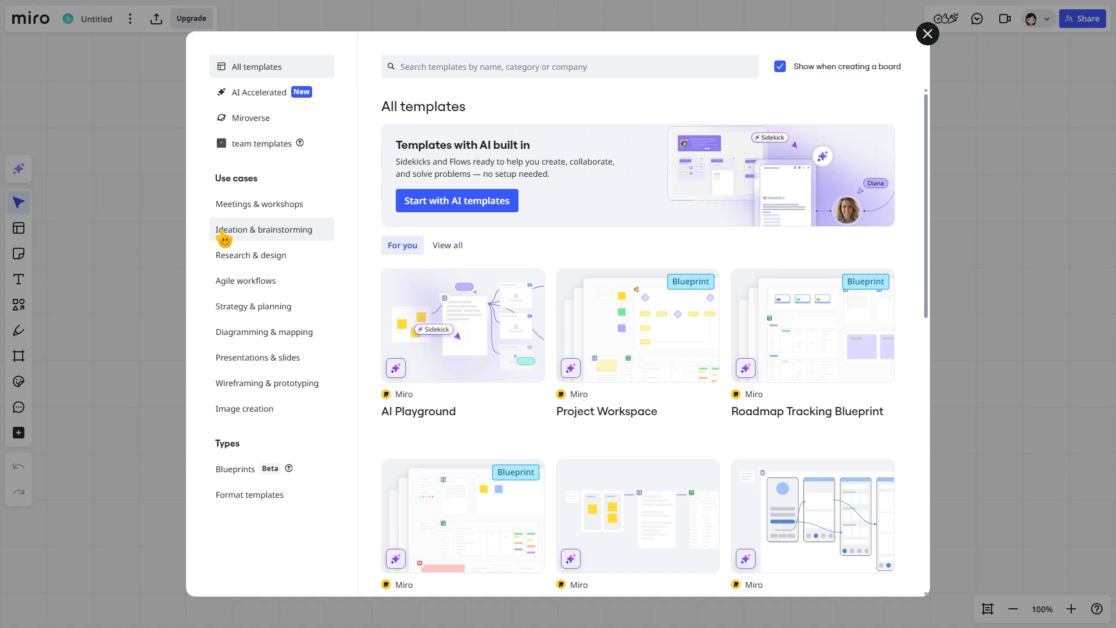
click(925, 41)
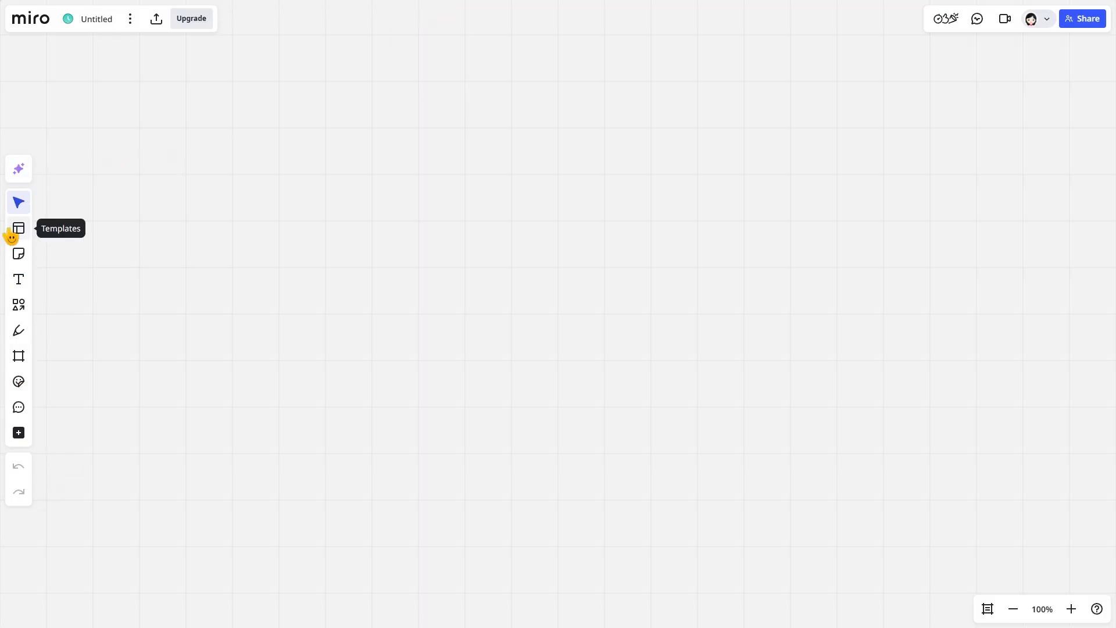
Open the Sidekick AI assistant to view its suggestions and prompt field, and close it again
click(17, 178)
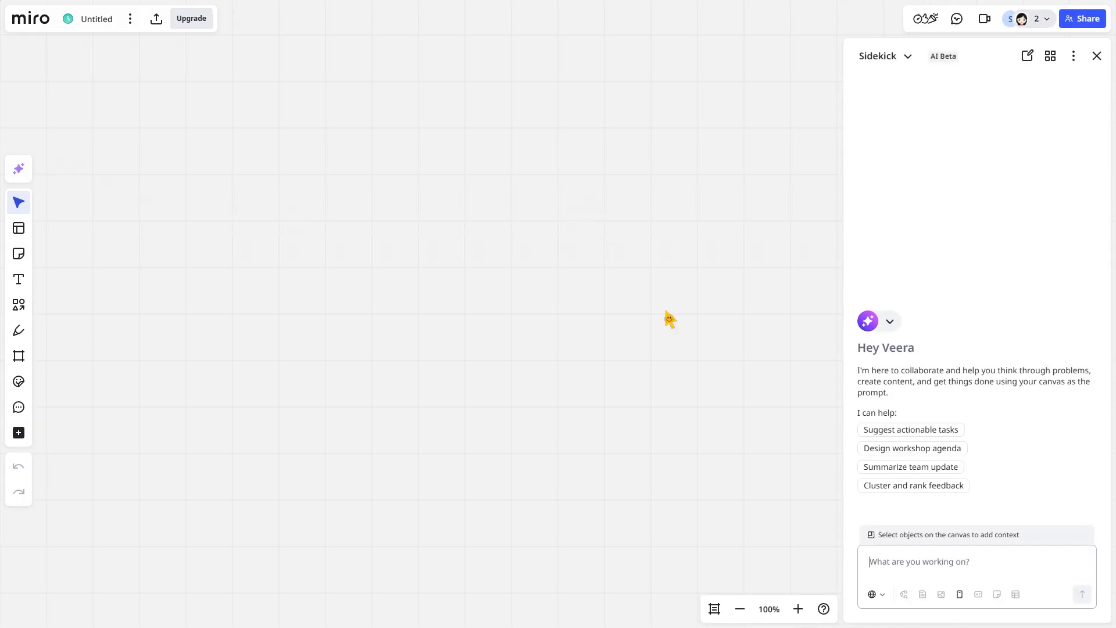
click(946, 558)
click(1097, 56)
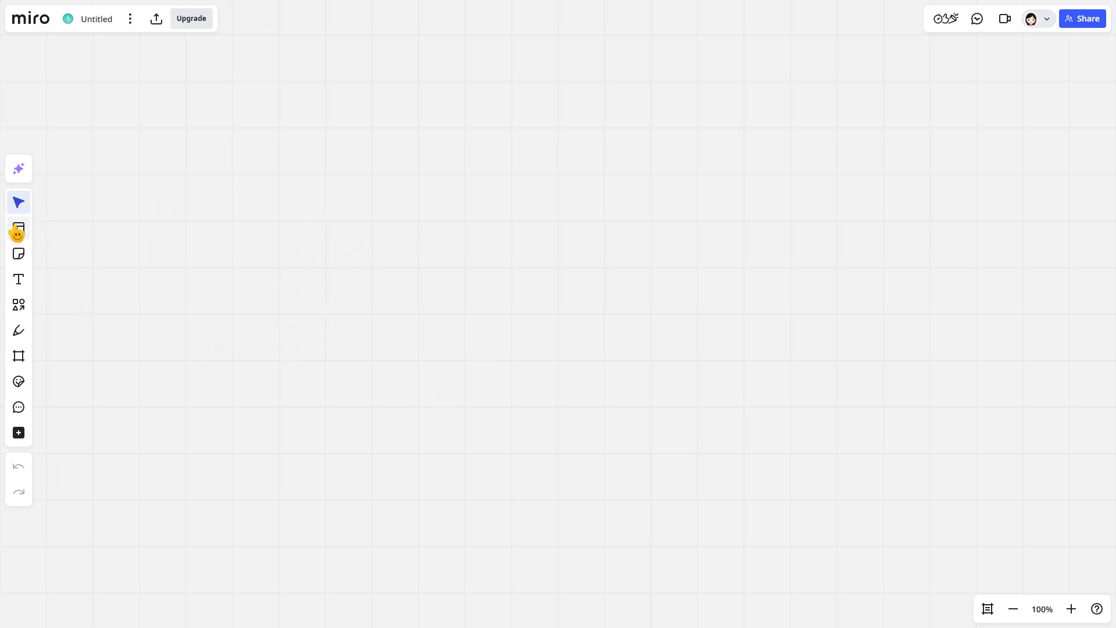
drag(144, 205, 286, 376)
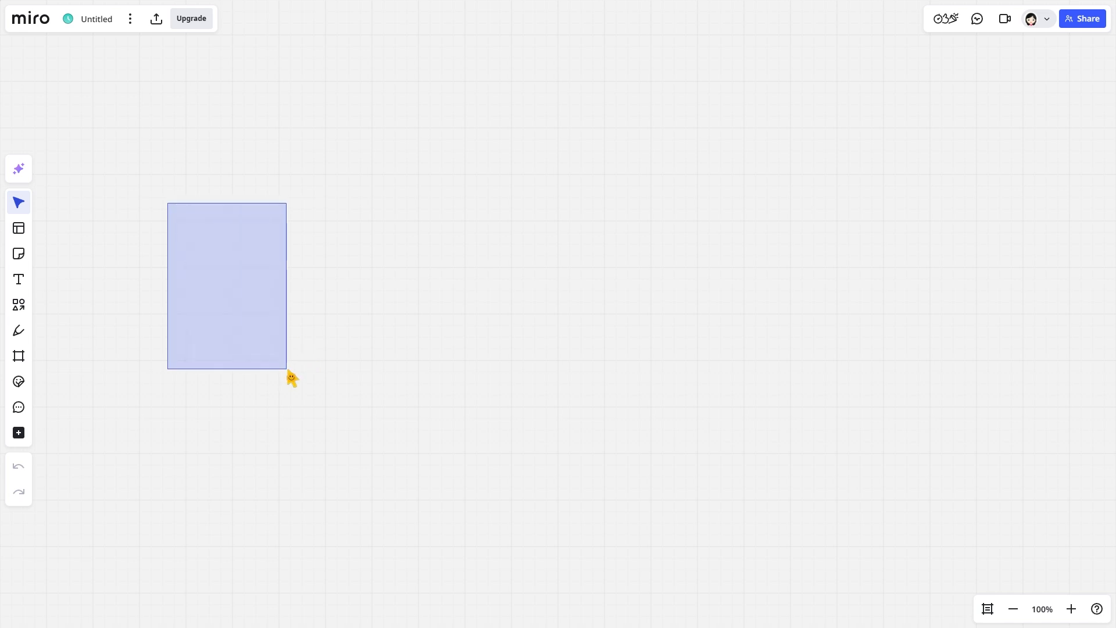
Examine the template library's use-case categories, including Meetings & workshops, Ideation & brainstorming, Research & design, Strategy & planning, Diagramming & mapping, and Presentations & slides
click(20, 232)
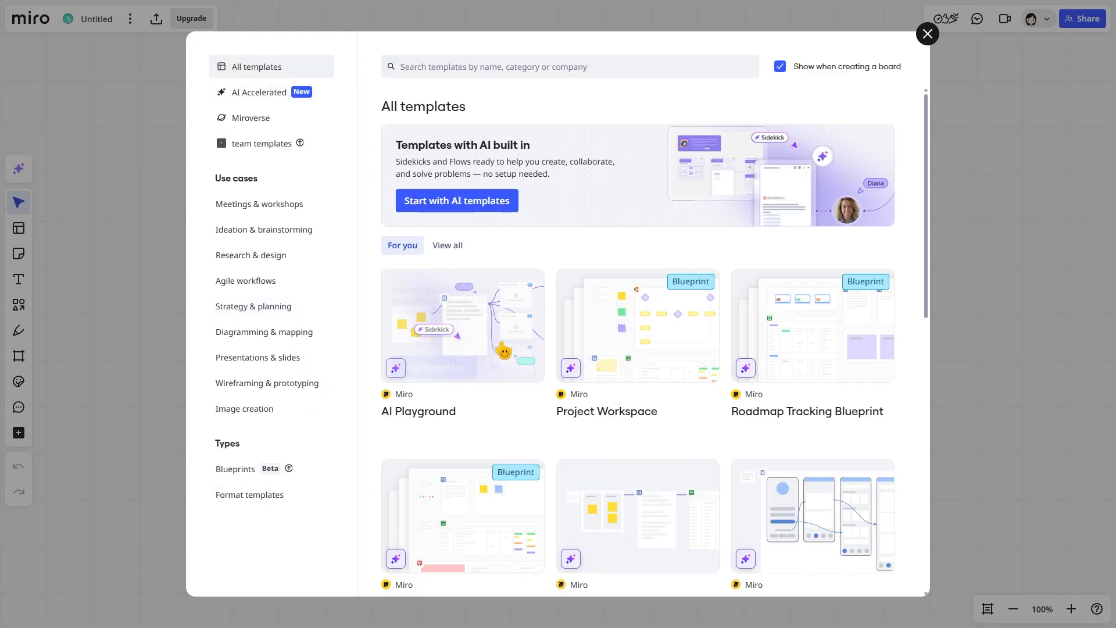
click(258, 205)
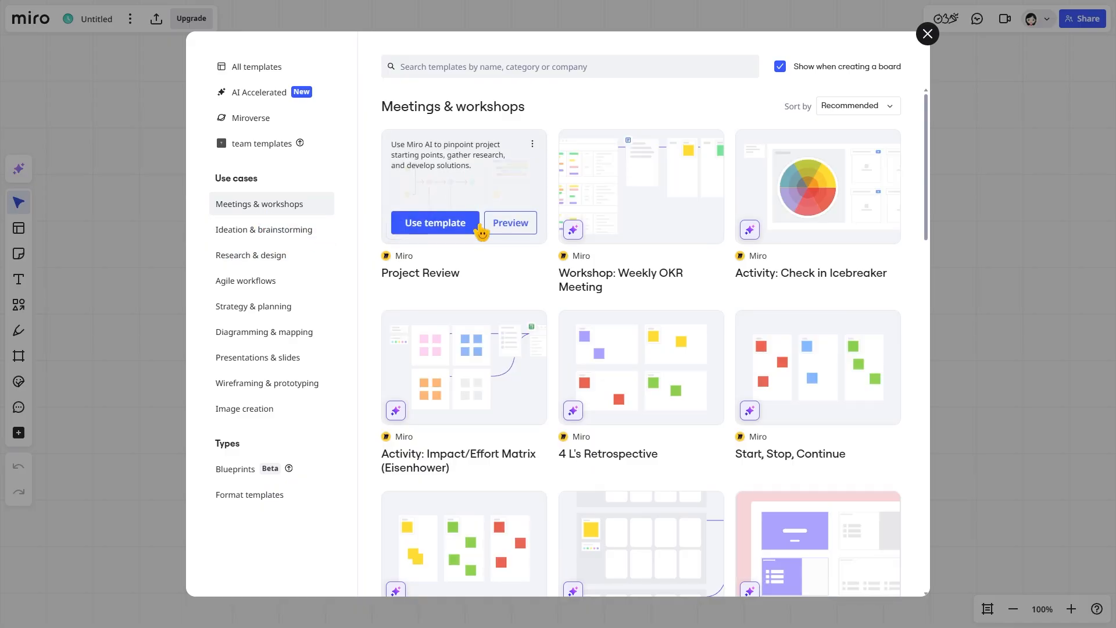
mouse_move(394, 269)
click(298, 231)
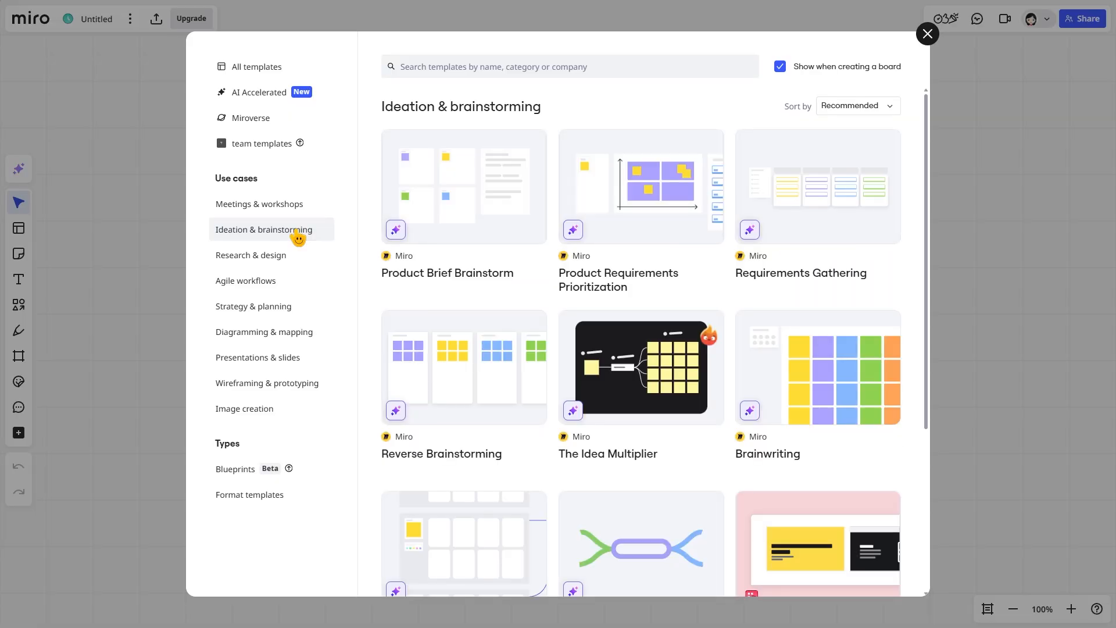
click(212, 260)
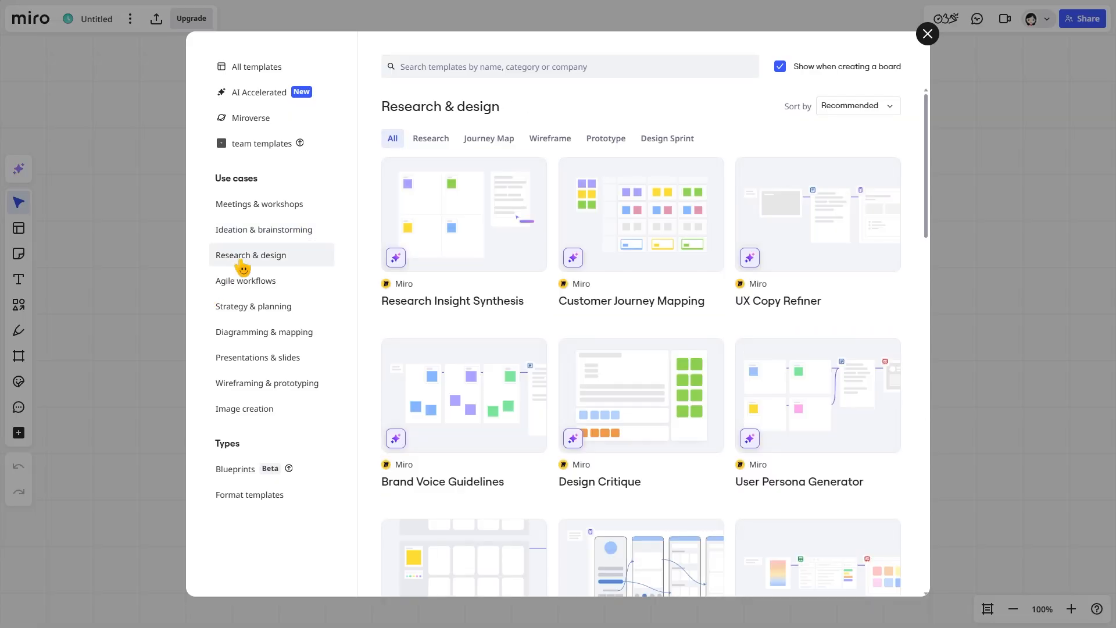
click(282, 305)
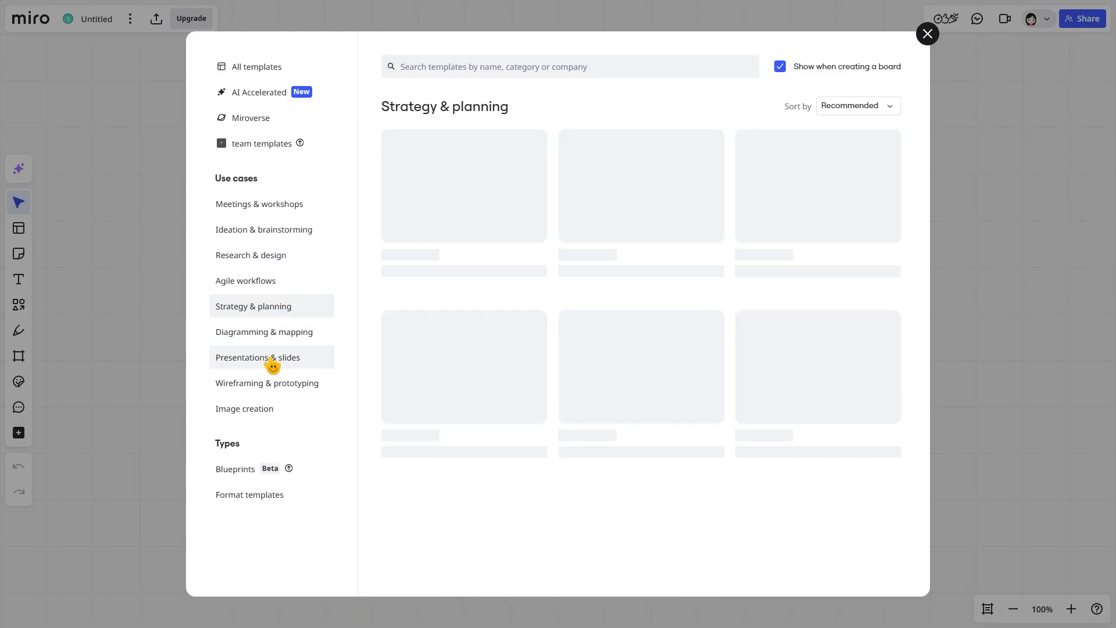
click(244, 337)
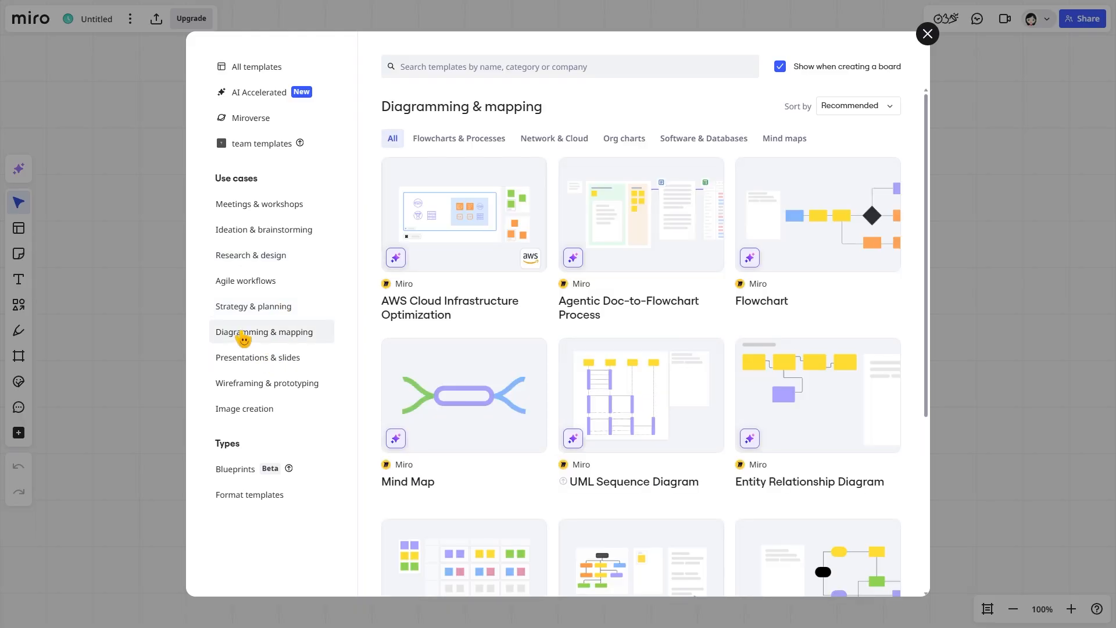
click(253, 364)
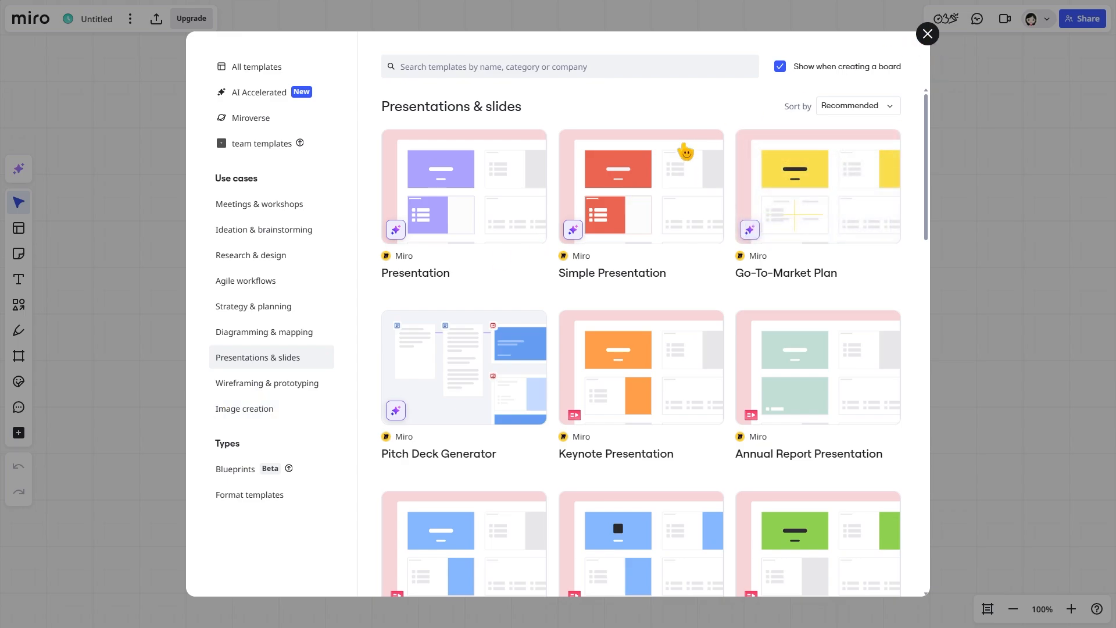
Add the Hotel booking app template from the Wireframing & prototyping category to the board and deselect it
click(235, 388)
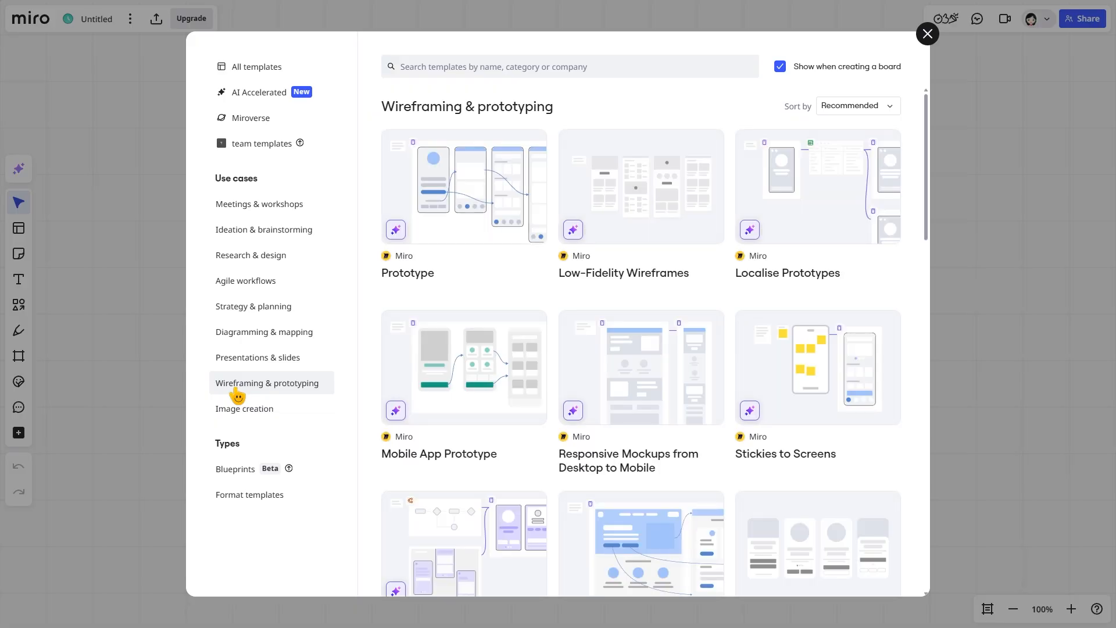
scroll(543, 503, down, 4)
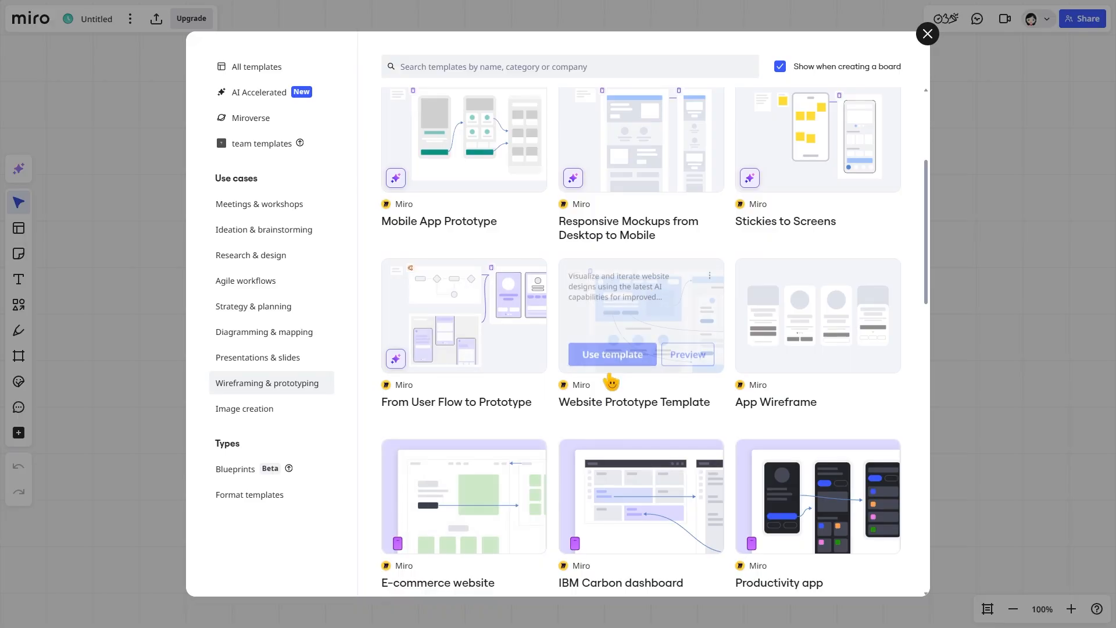
scroll(567, 501, down, 4)
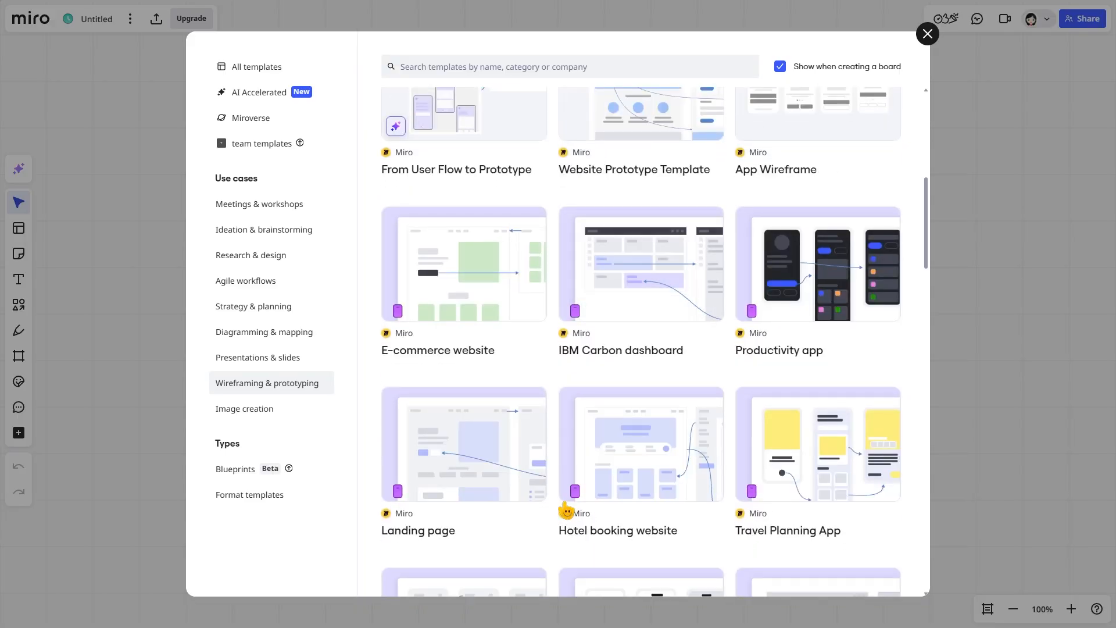
scroll(566, 511, down, 7)
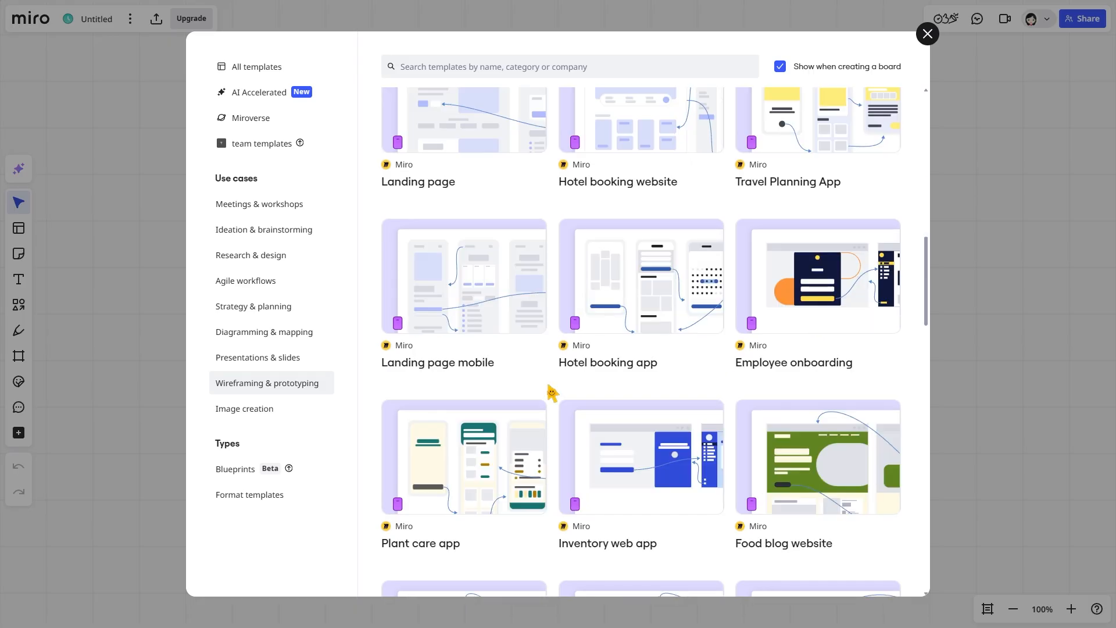
scroll(595, 523, up, 5)
scroll(548, 359, down, 2)
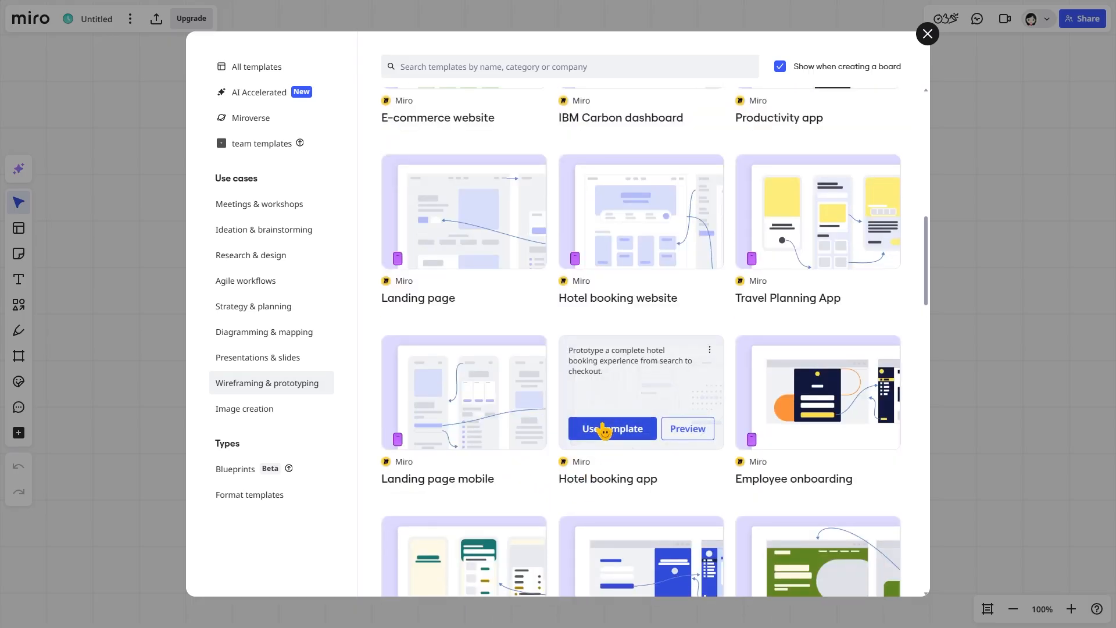
click(603, 430)
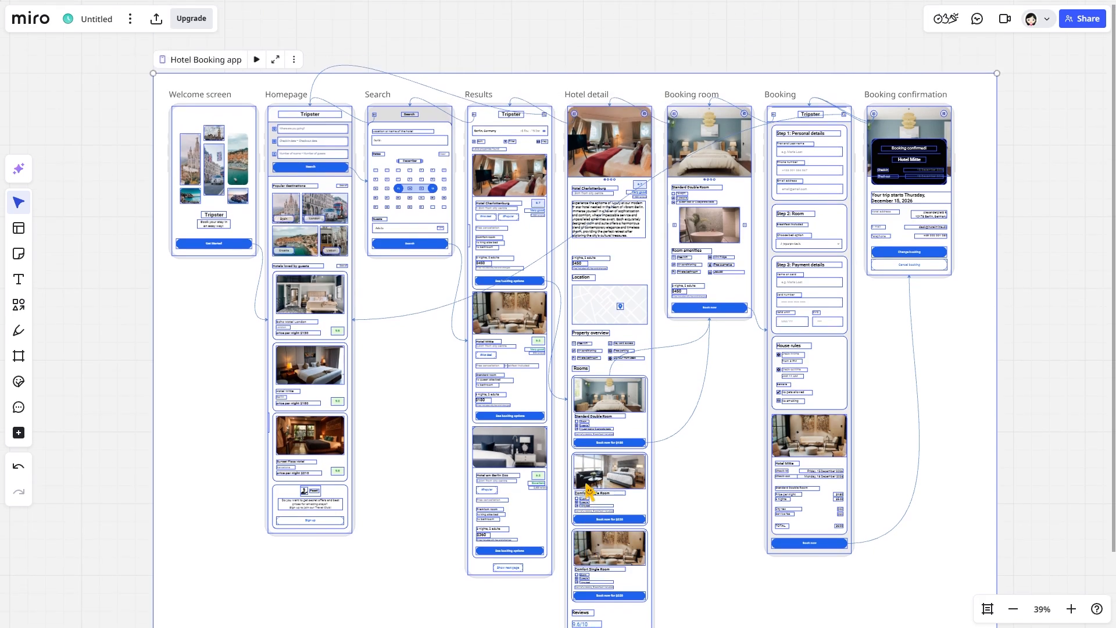
click(373, 361)
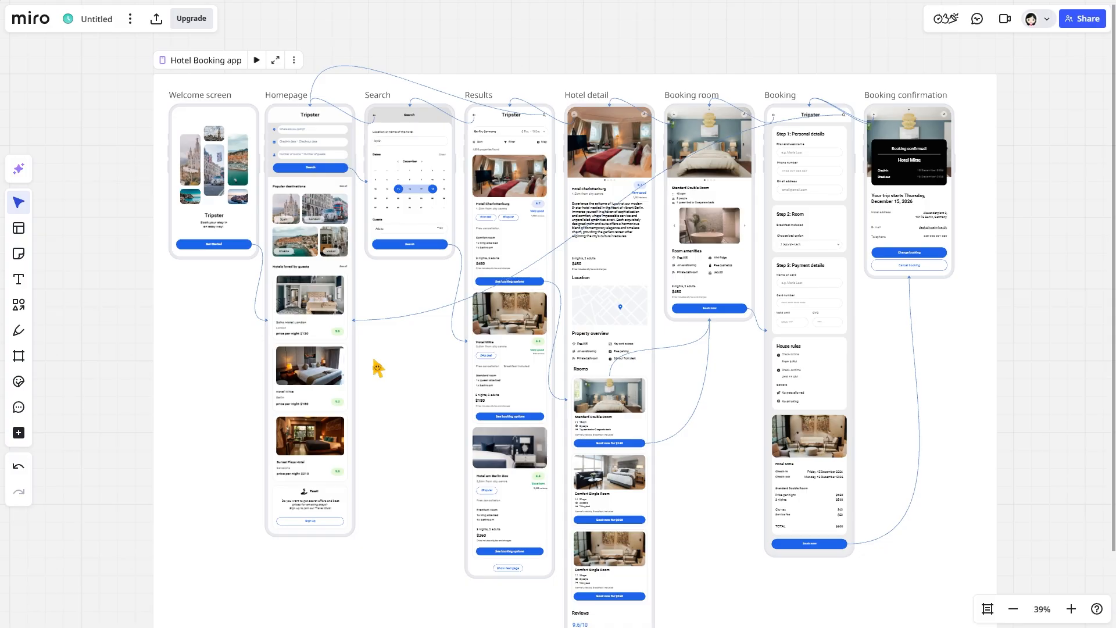
Add a light yellow sticky note reading "this is scary ! ooh miro" just below the Welcome screen wireframe
click(25, 265)
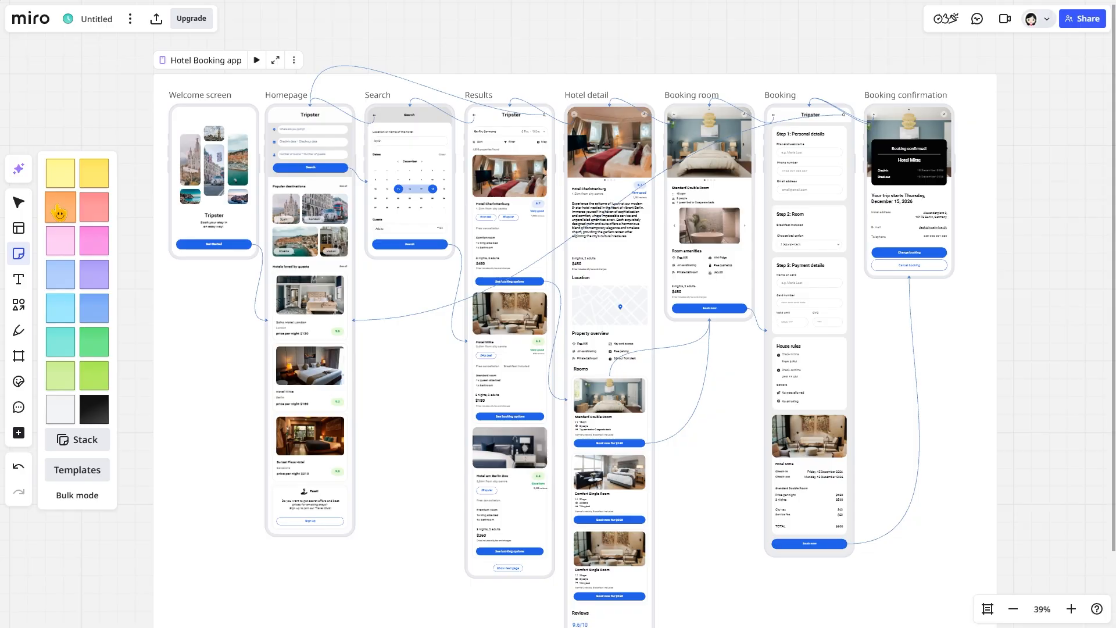
click(67, 178)
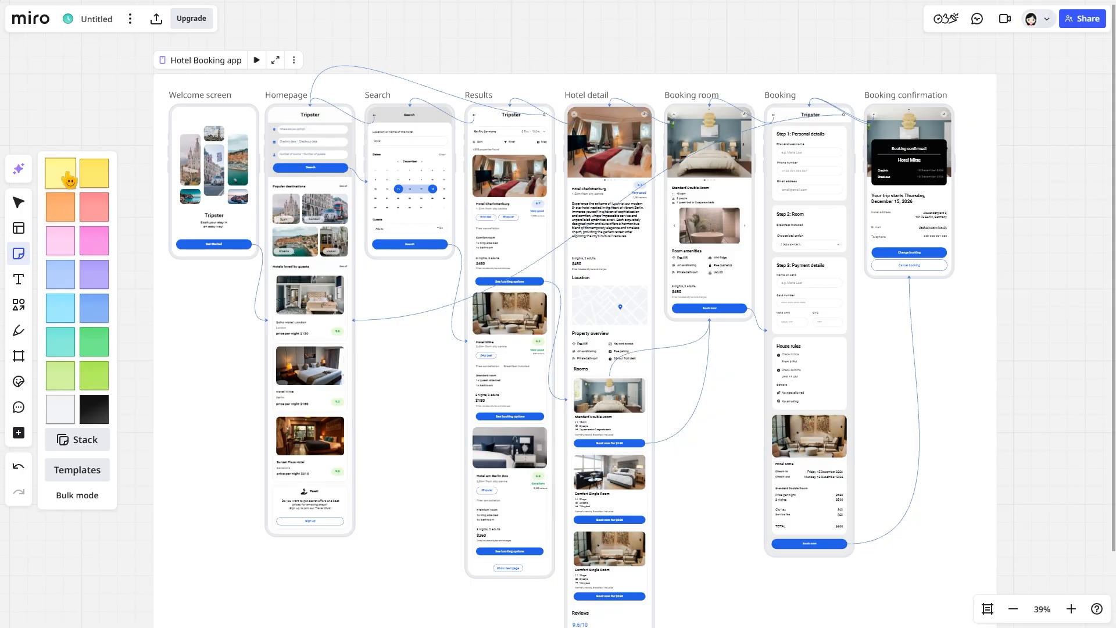
click(192, 296)
text(this is scary)
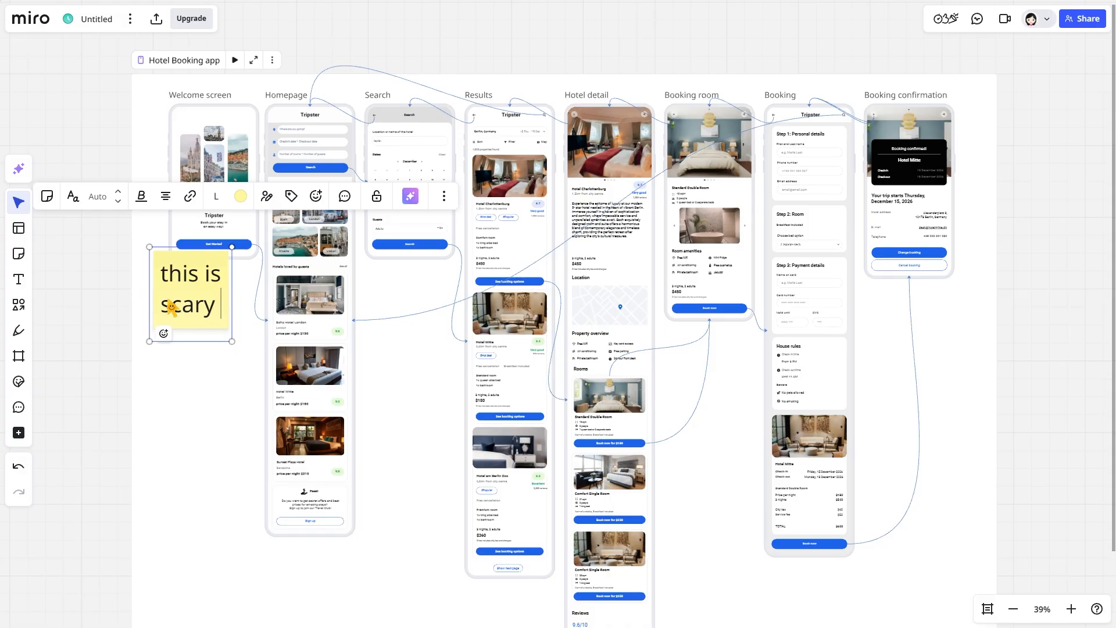
text( ! ooh miro)
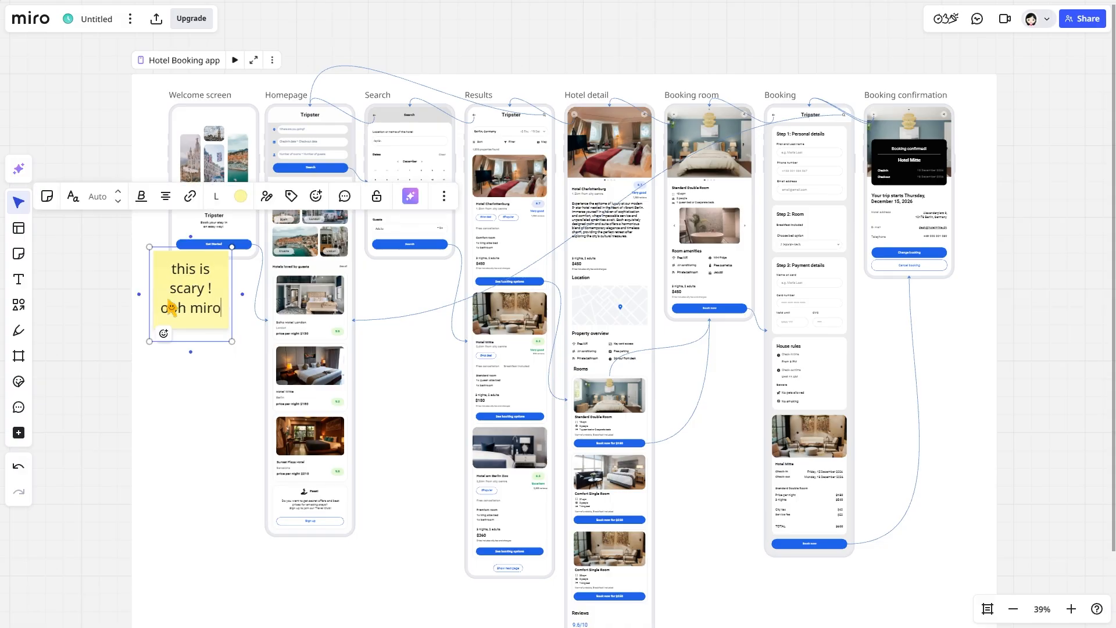
click(82, 316)
Add a light blue sticky note reading "i never made a wireframe before" between the Booking and Booking confirmation screens
click(18, 254)
click(62, 287)
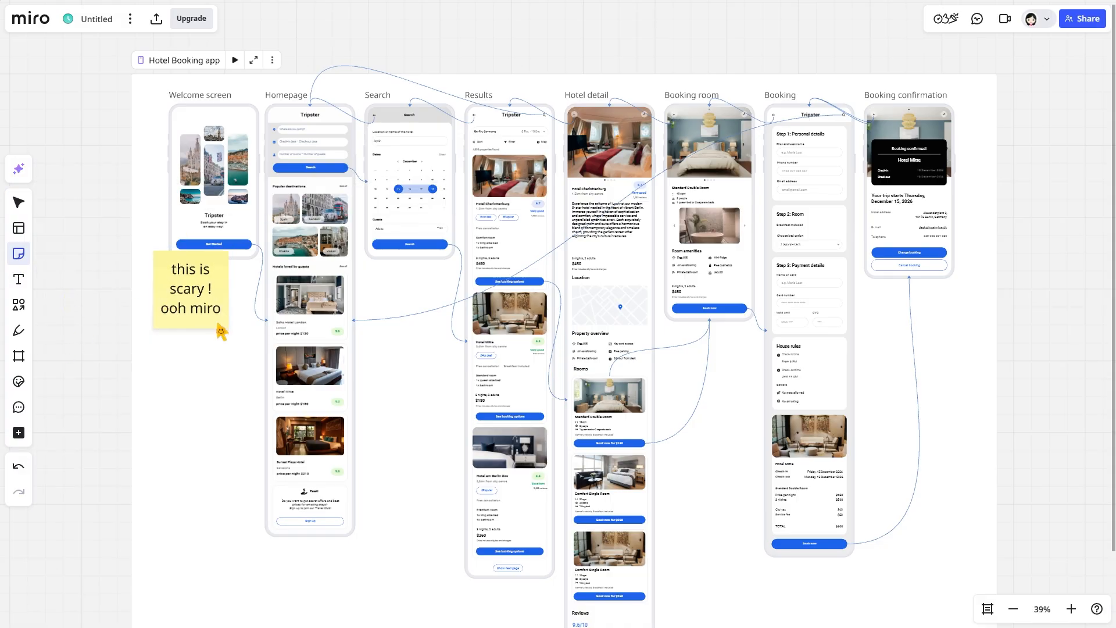
click(849, 335)
text(i ne)
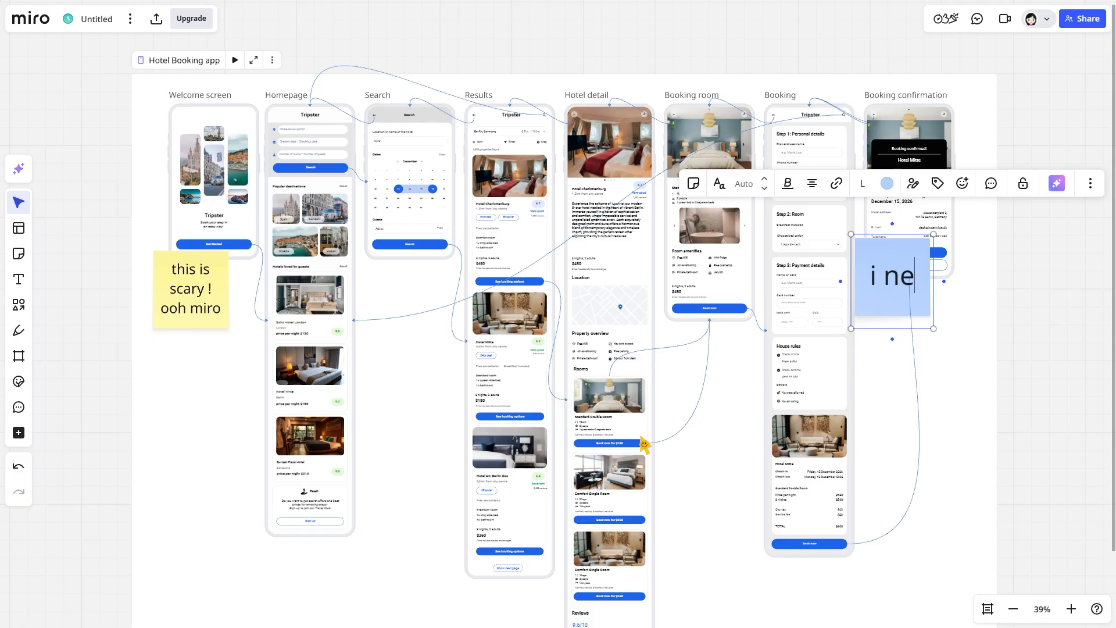
text(ver made a wireframe before)
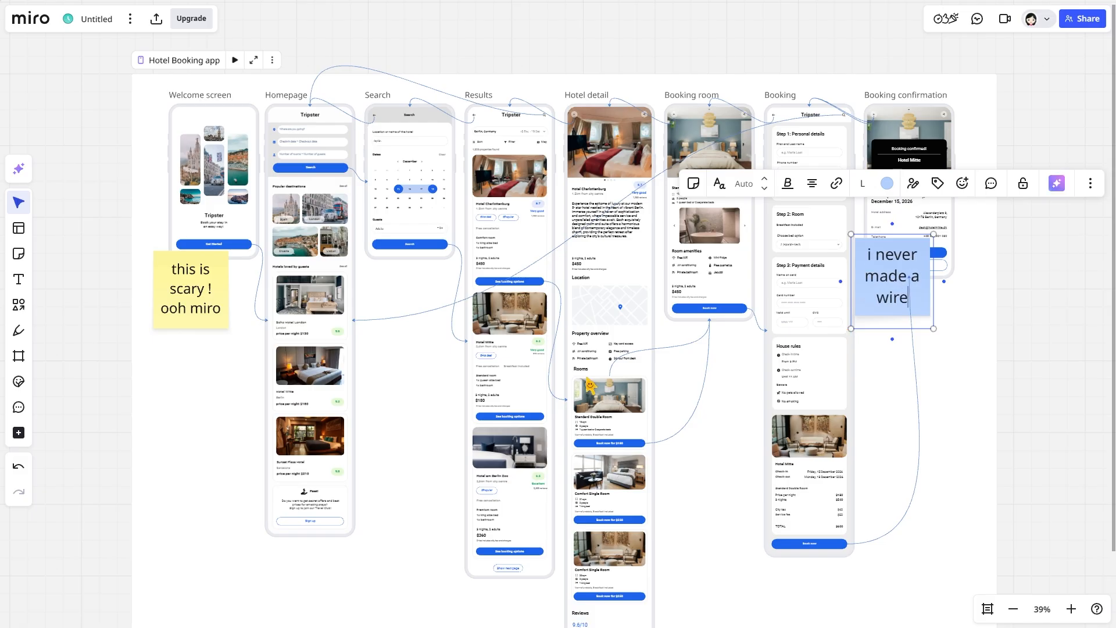
click(953, 482)
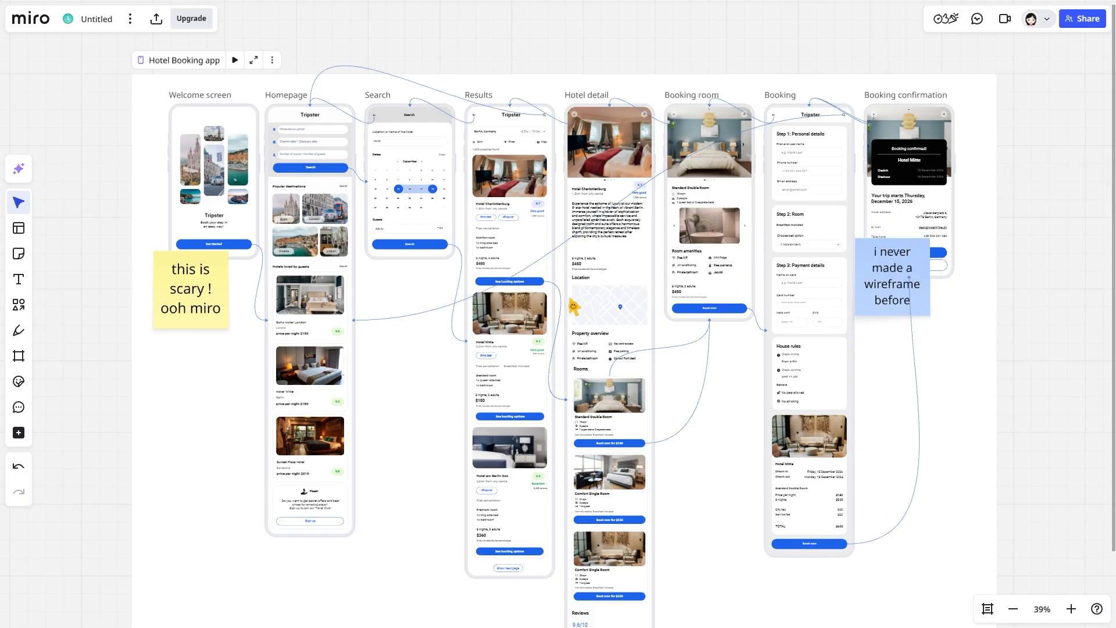
Add a small teal sticky note reading "change button color" beside the first "See booking options" button on the Results screen
scroll(523, 255, up, 10)
scroll(342, 286, right, 1)
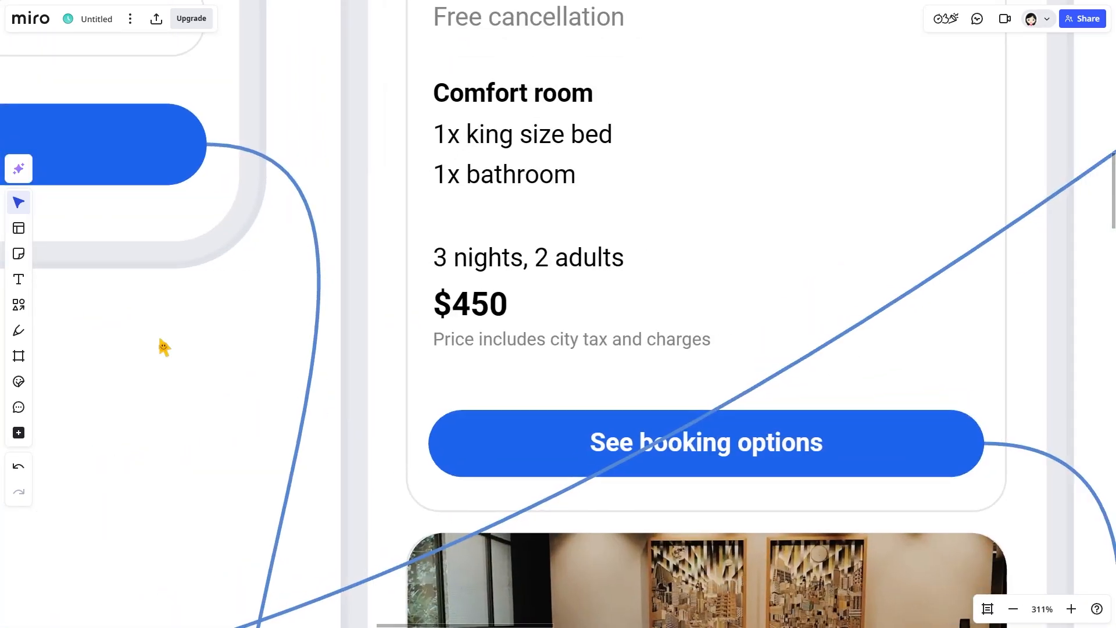
click(19, 253)
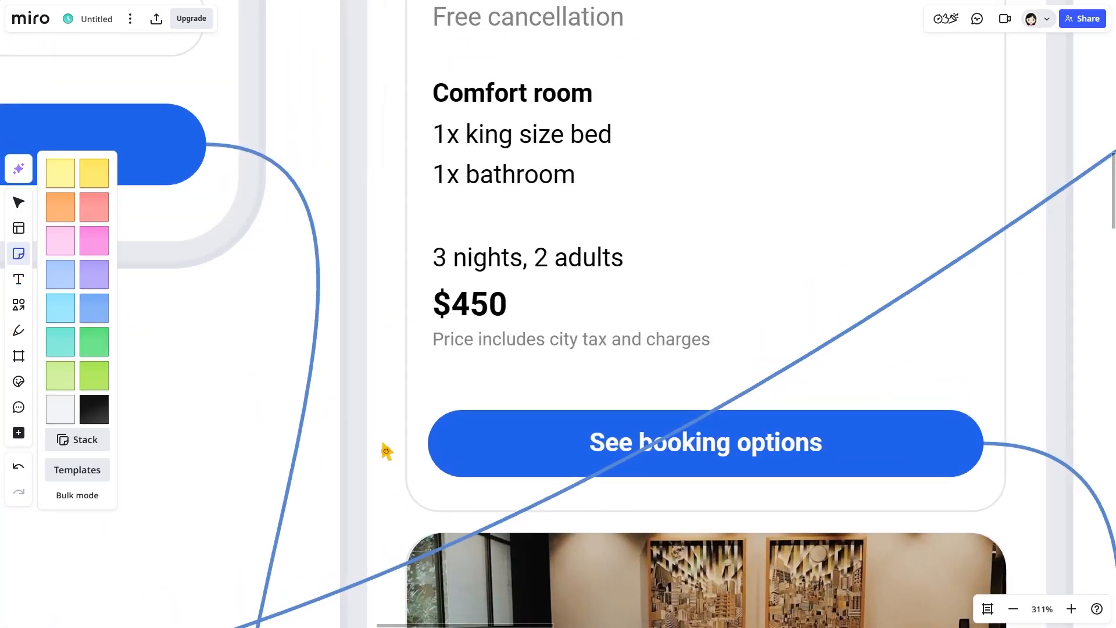
click(325, 445)
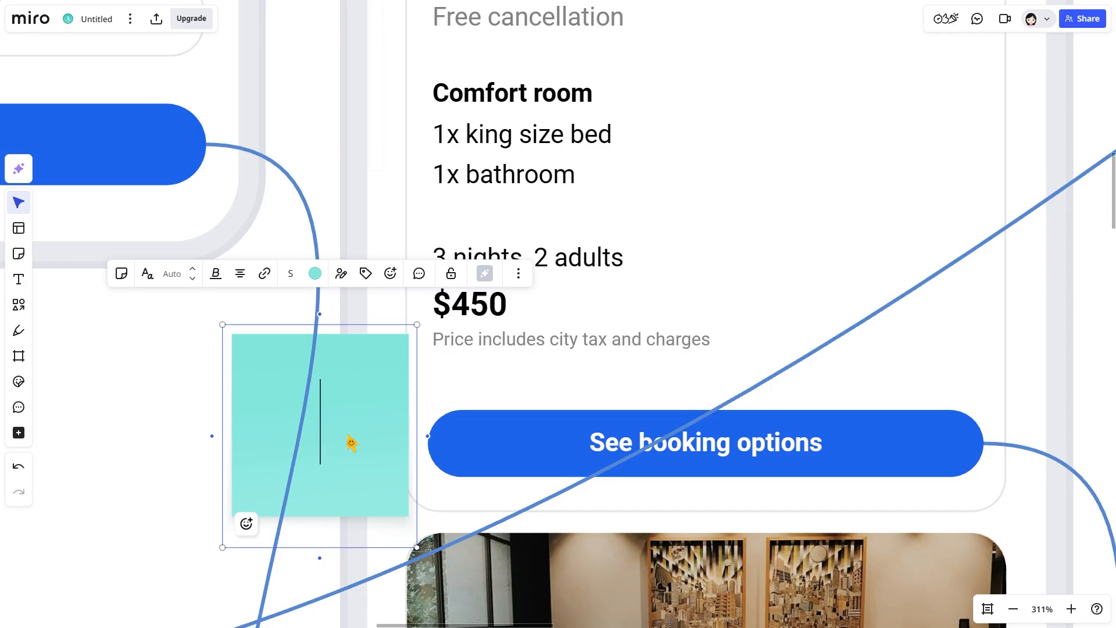
text(change btut)
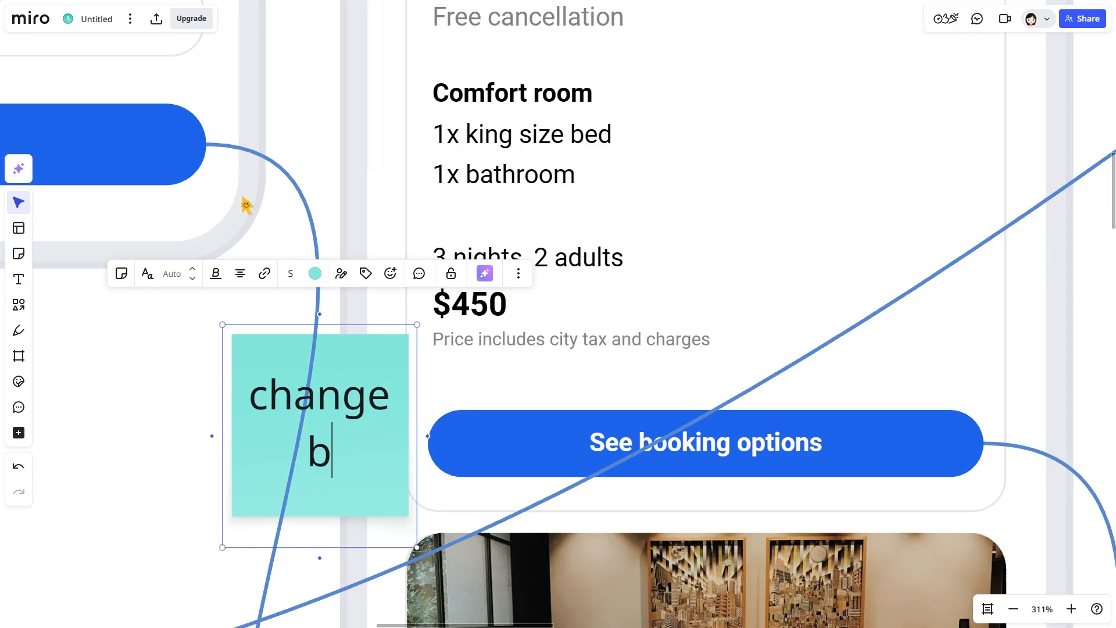
key(BackSpace)
key(BackSpace)
text(utton color)
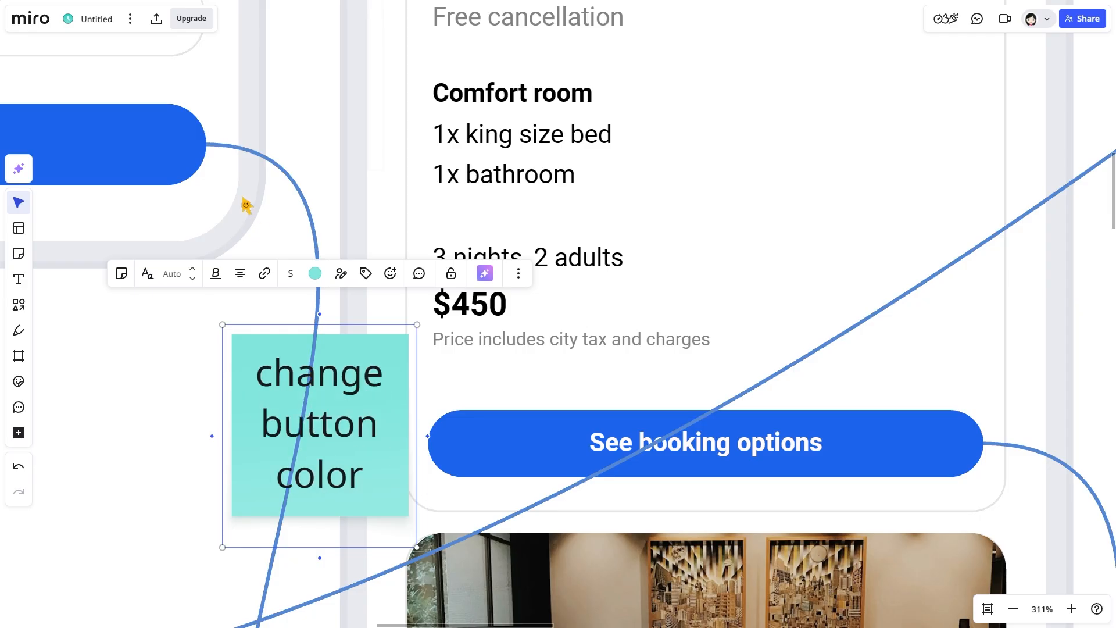
Convert the teal "change button color" sticky note to a square shape and back to a sticky note
scroll(246, 205, down, 5)
scroll(273, 256, down, 6)
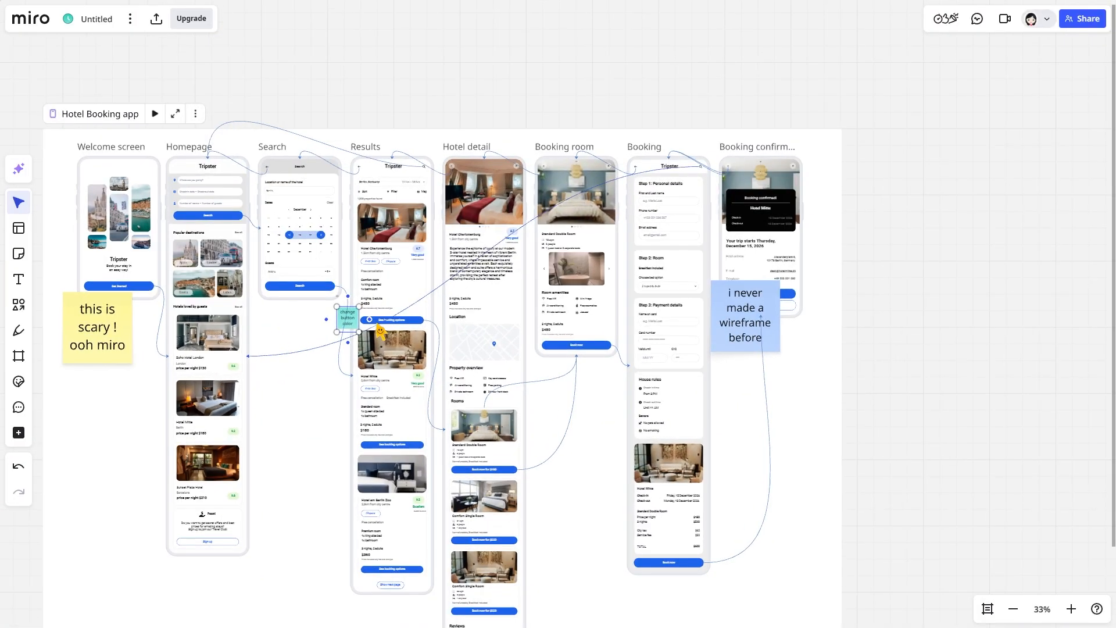
double_click(346, 318)
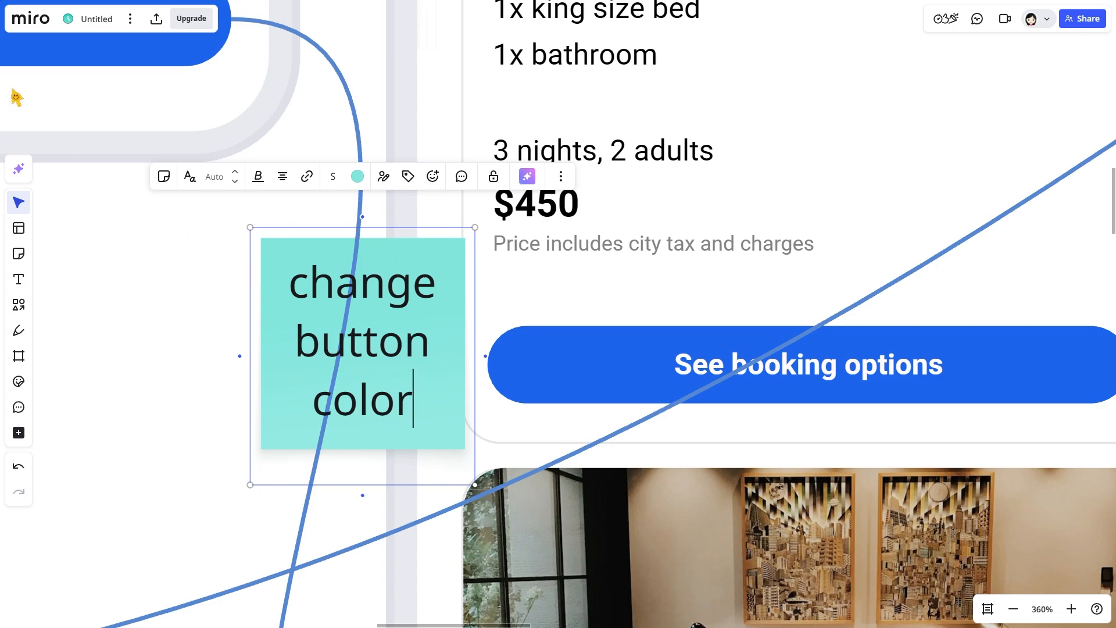
click(163, 177)
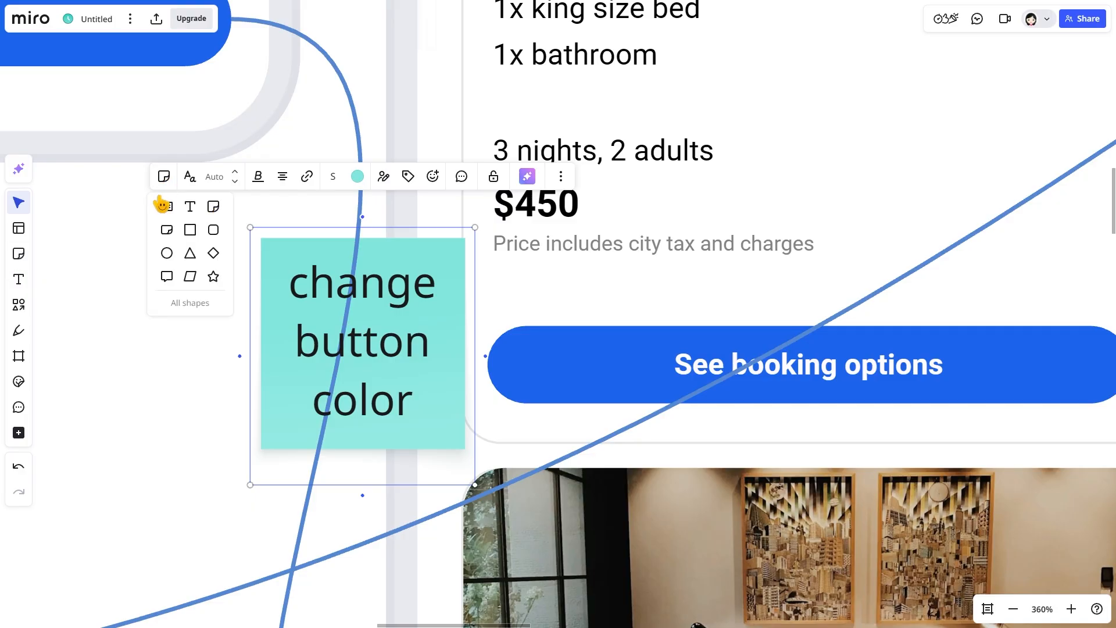
click(212, 256)
click(181, 230)
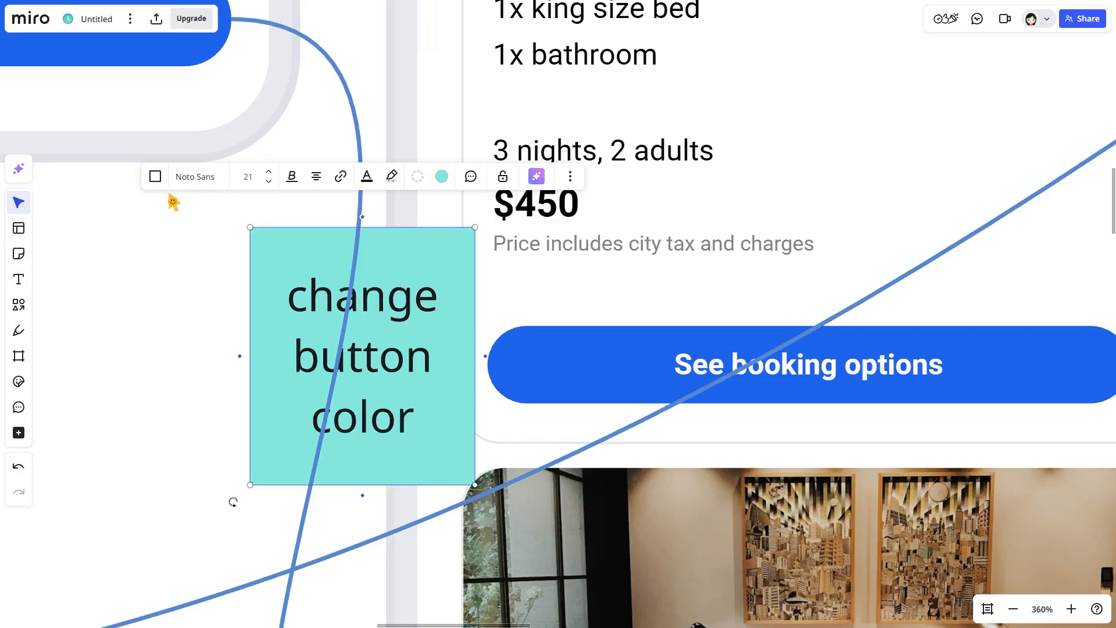
click(156, 176)
click(204, 207)
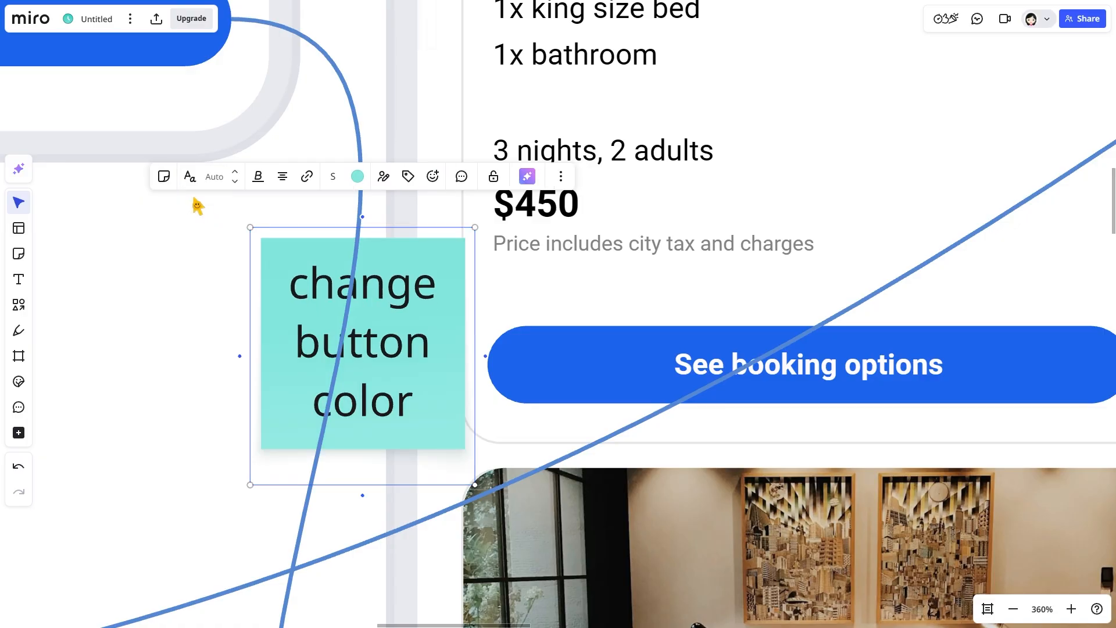
Switch the note's text to the handwritten font and set its size to 18 after trying a smaller size
click(194, 180)
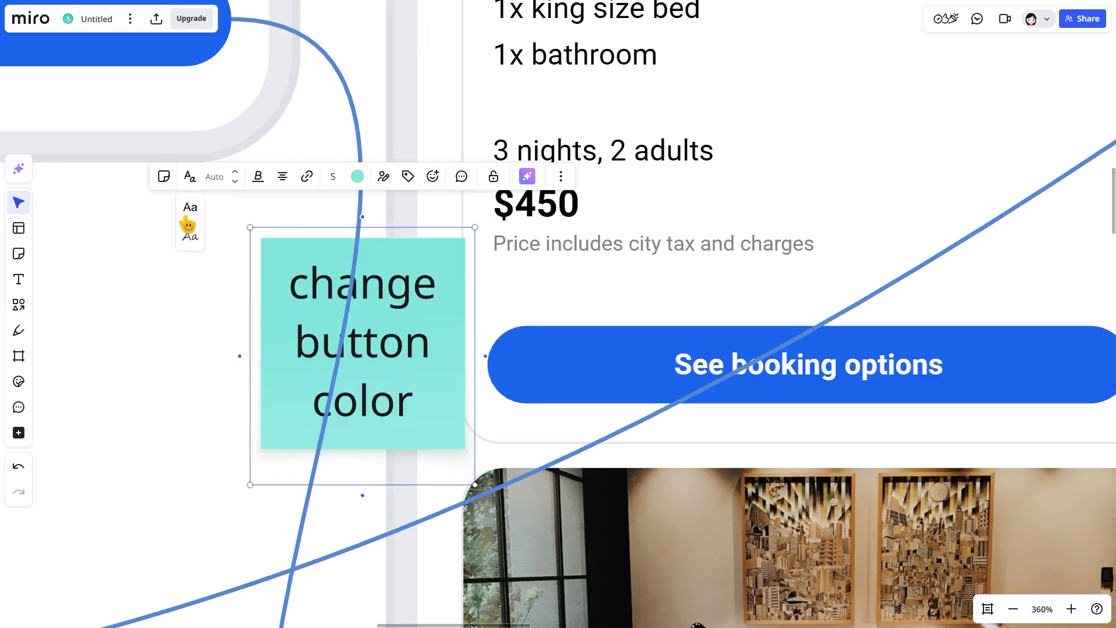
click(191, 238)
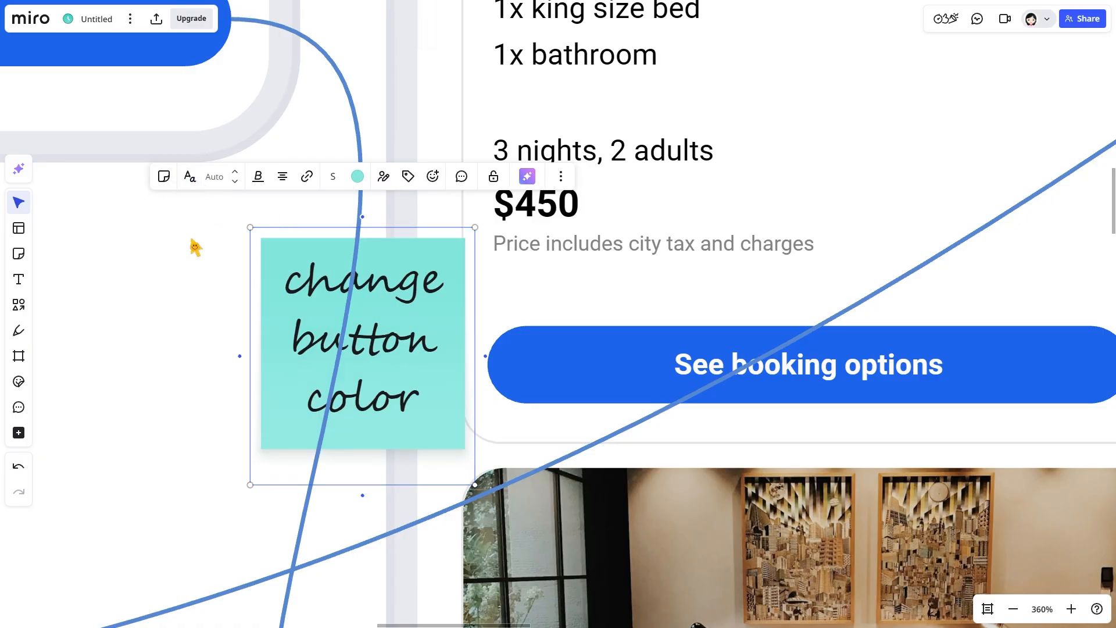
click(214, 179)
click(213, 309)
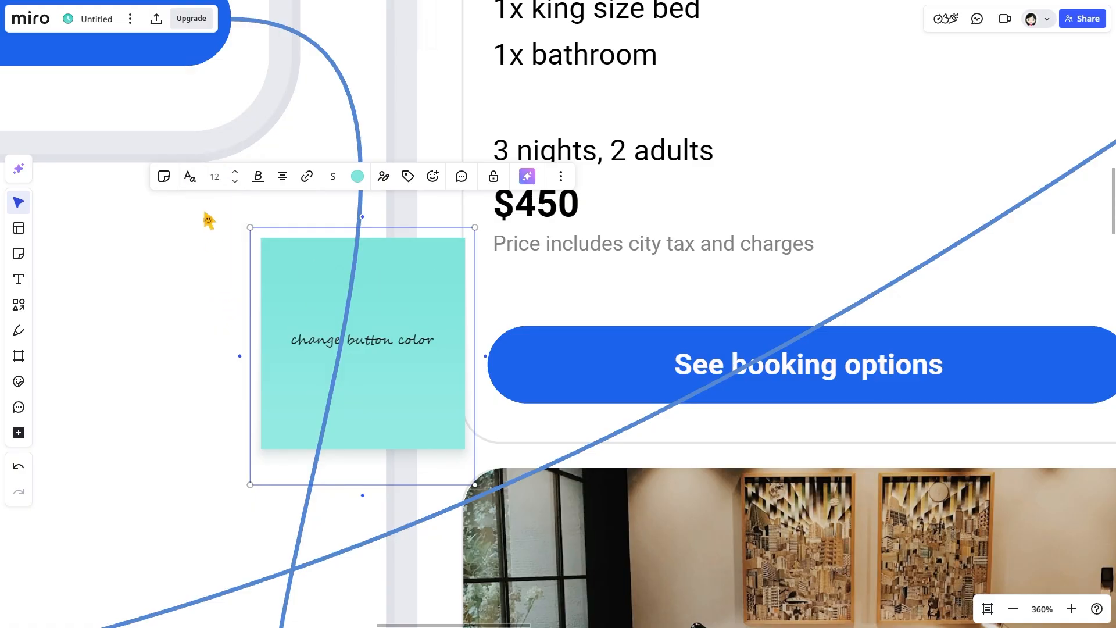
click(214, 177)
click(221, 355)
Make all of the "change button color" text on the note bold and underlined
click(263, 177)
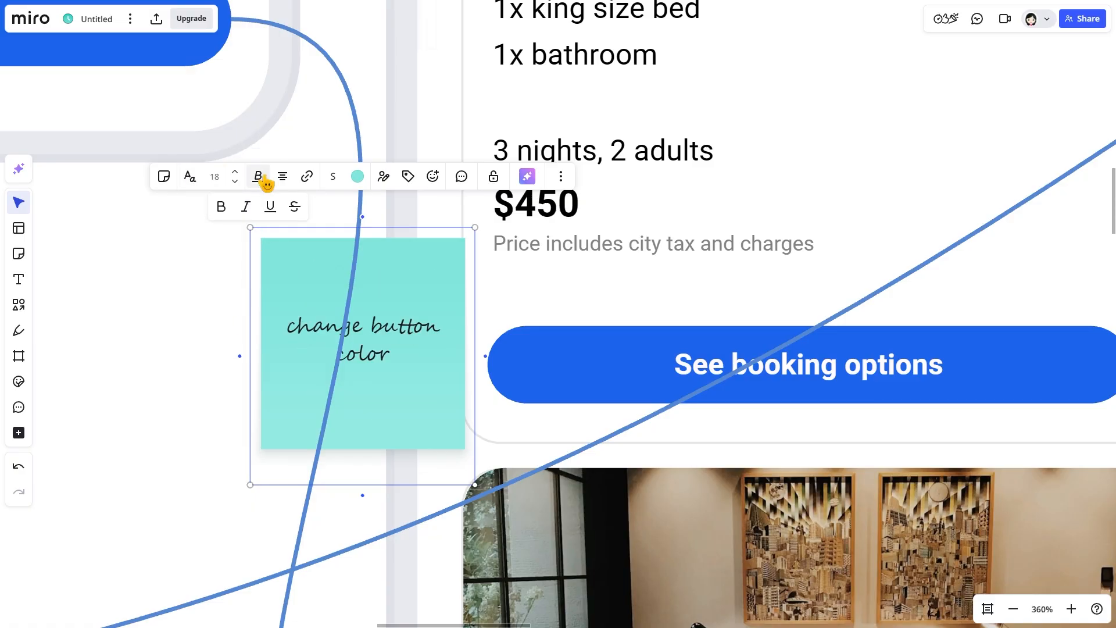
click(218, 206)
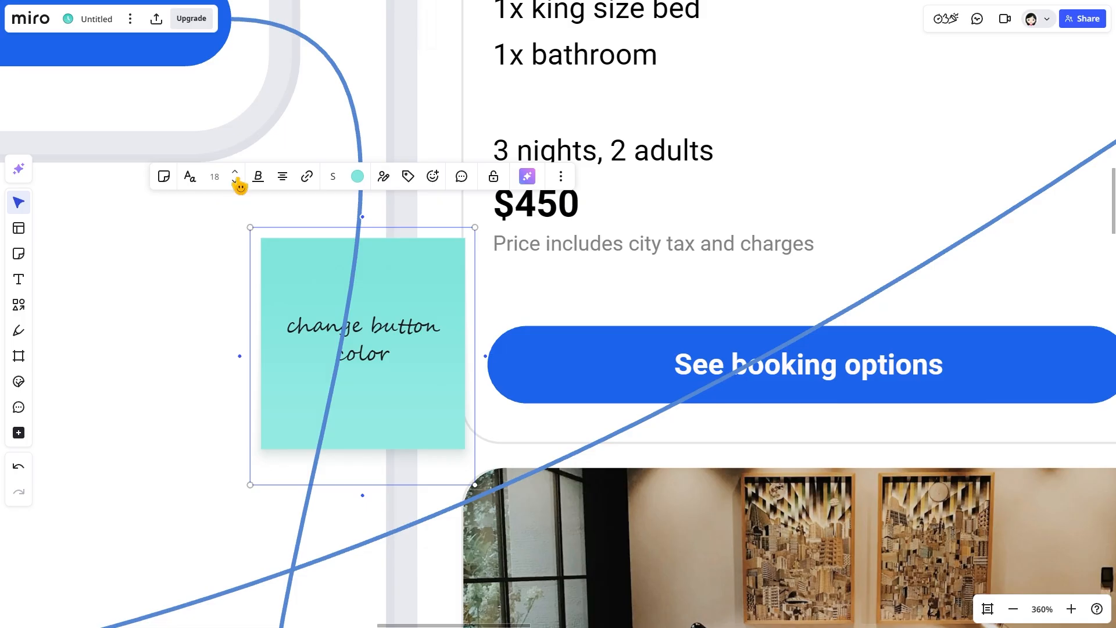
double_click(328, 348)
click(262, 181)
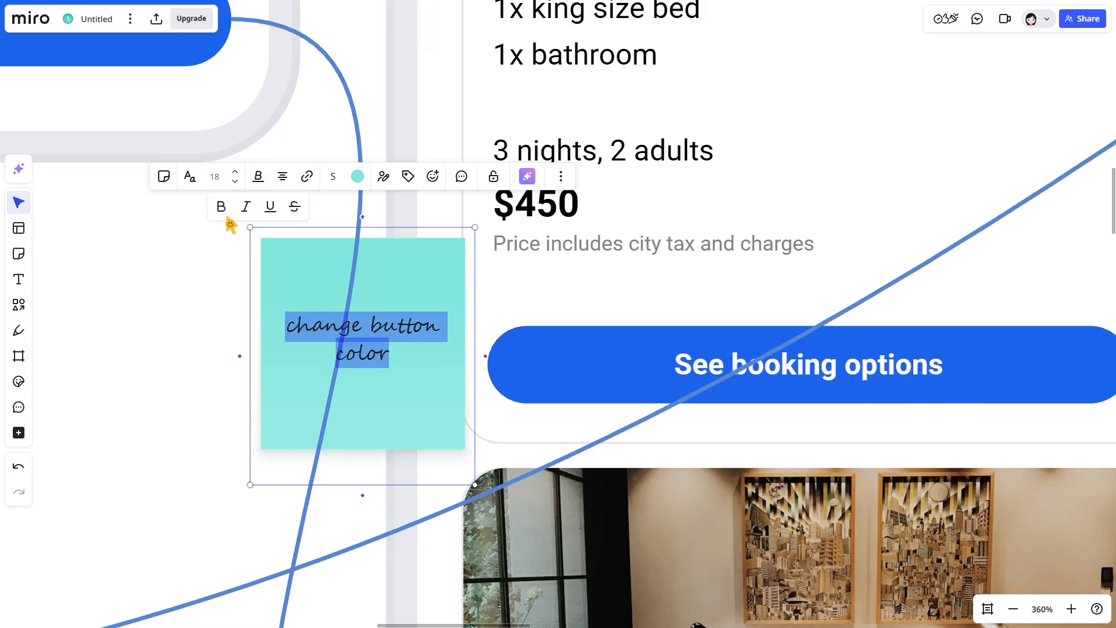
click(218, 208)
click(259, 179)
click(266, 207)
click(249, 181)
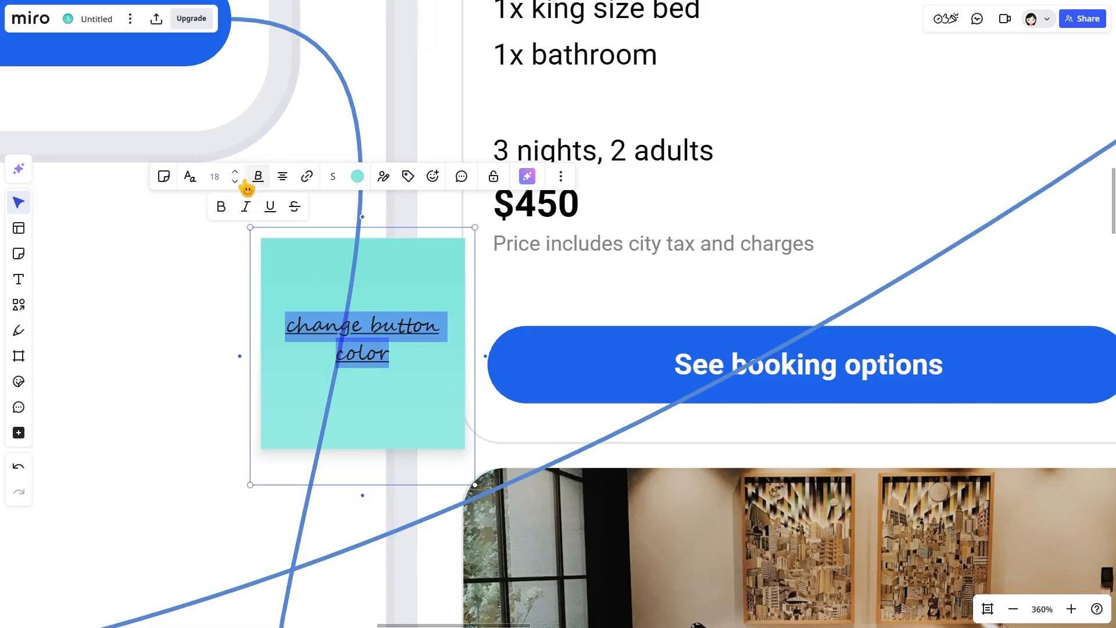
click(247, 207)
click(253, 180)
click(218, 208)
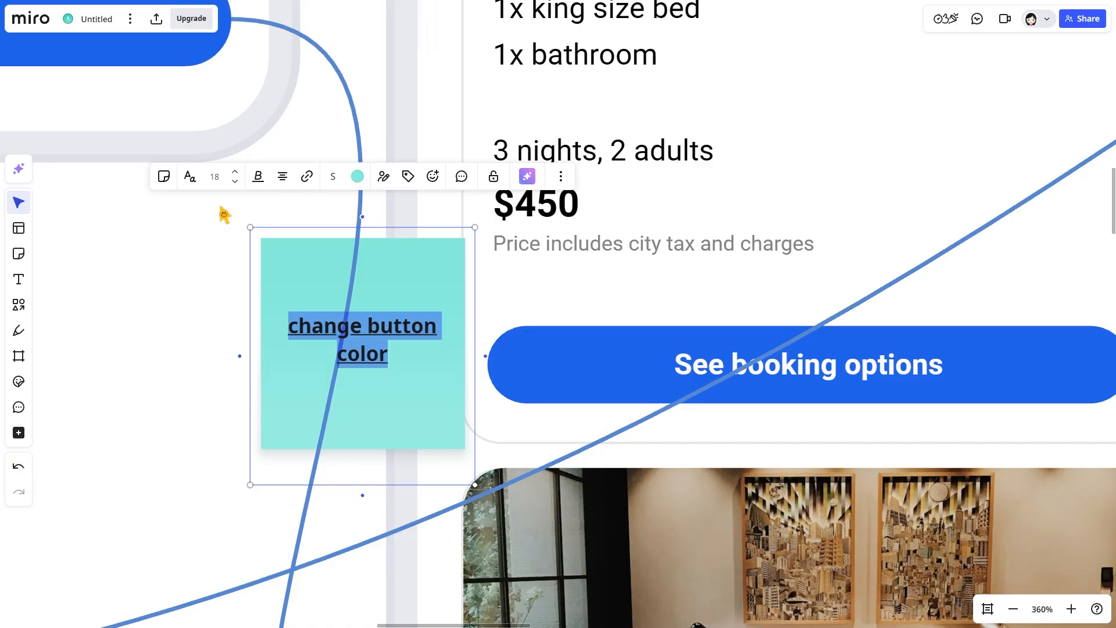
Left-align the note's text and try top and bottom vertical alignment before settling on middle
click(279, 179)
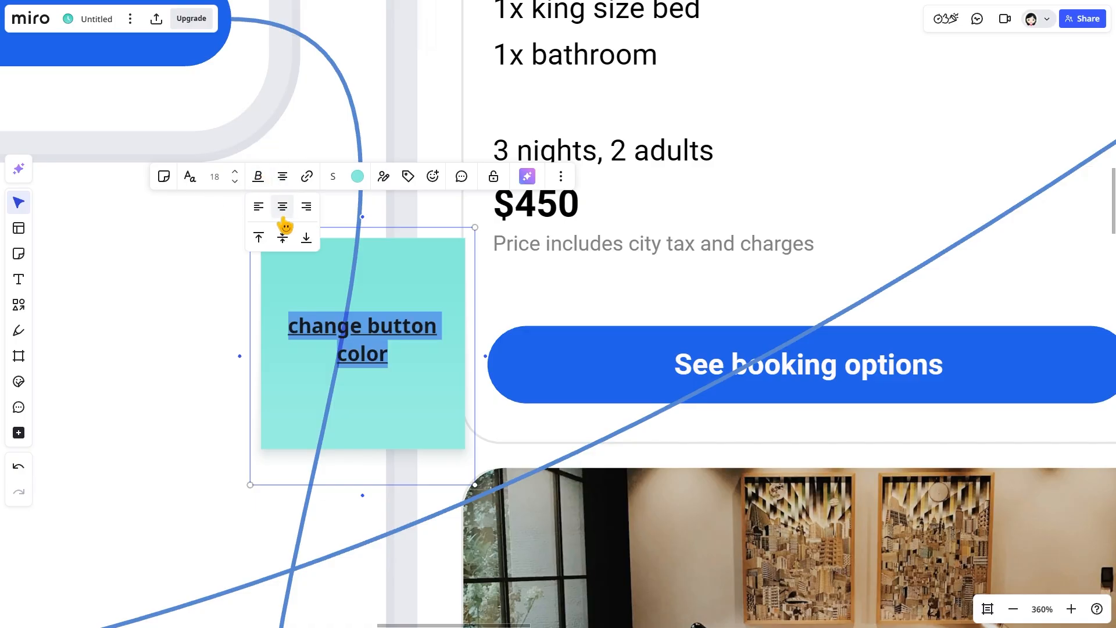
click(259, 218)
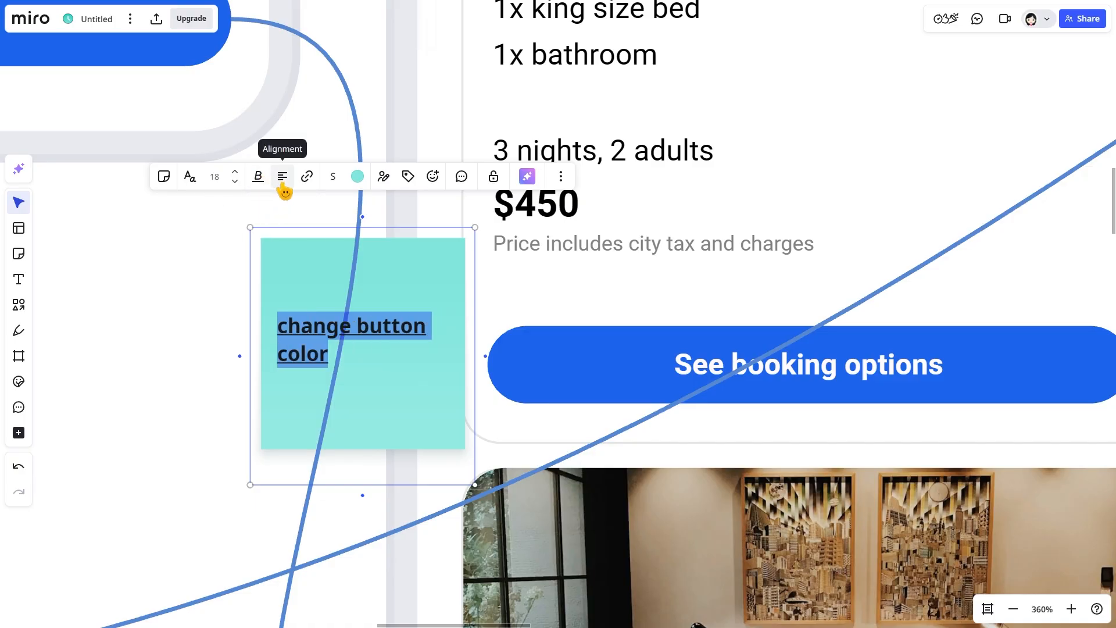
click(282, 176)
click(259, 237)
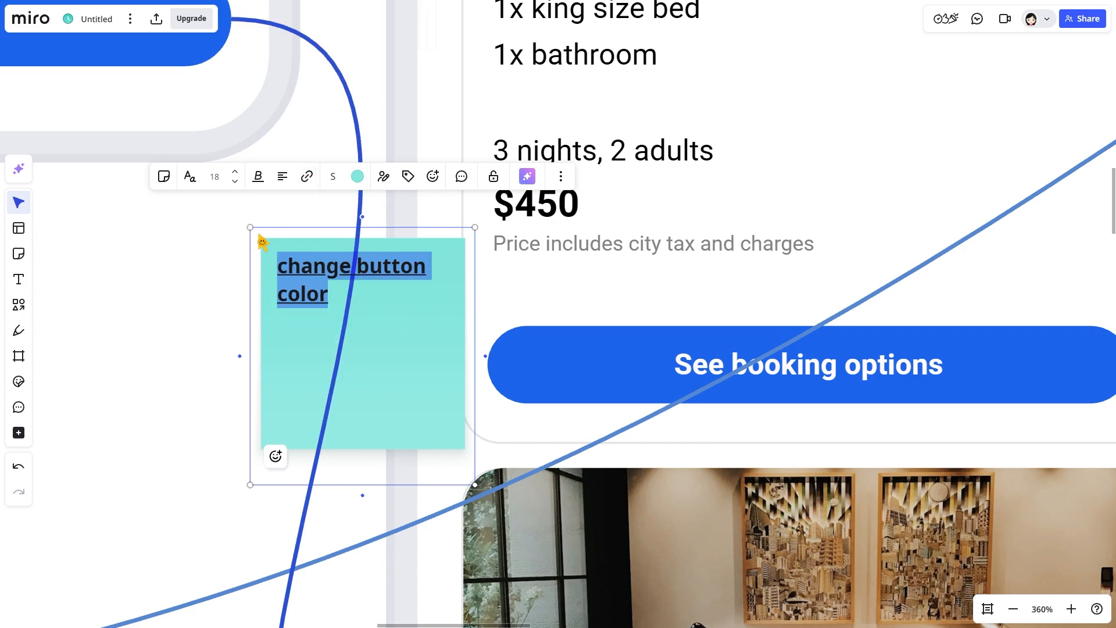
click(282, 177)
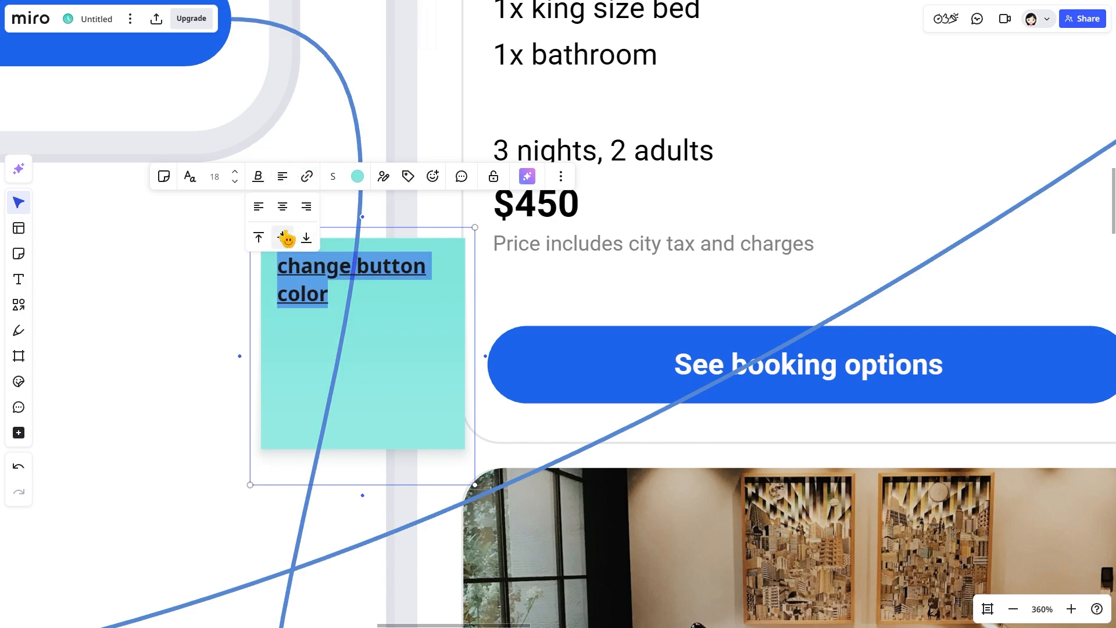
click(282, 237)
click(282, 176)
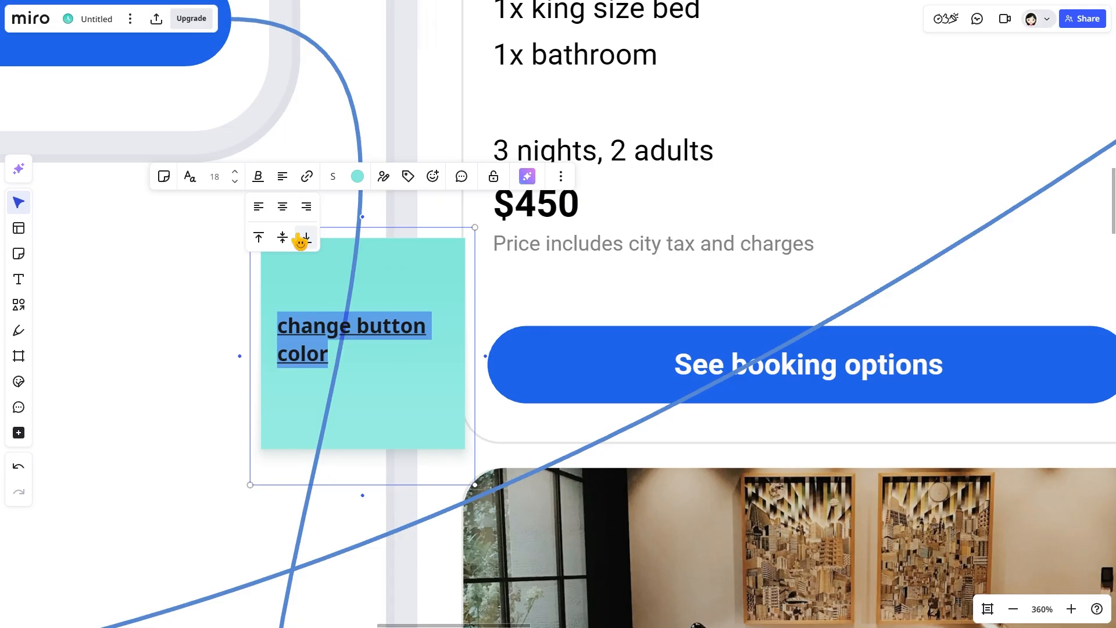
click(305, 238)
click(290, 177)
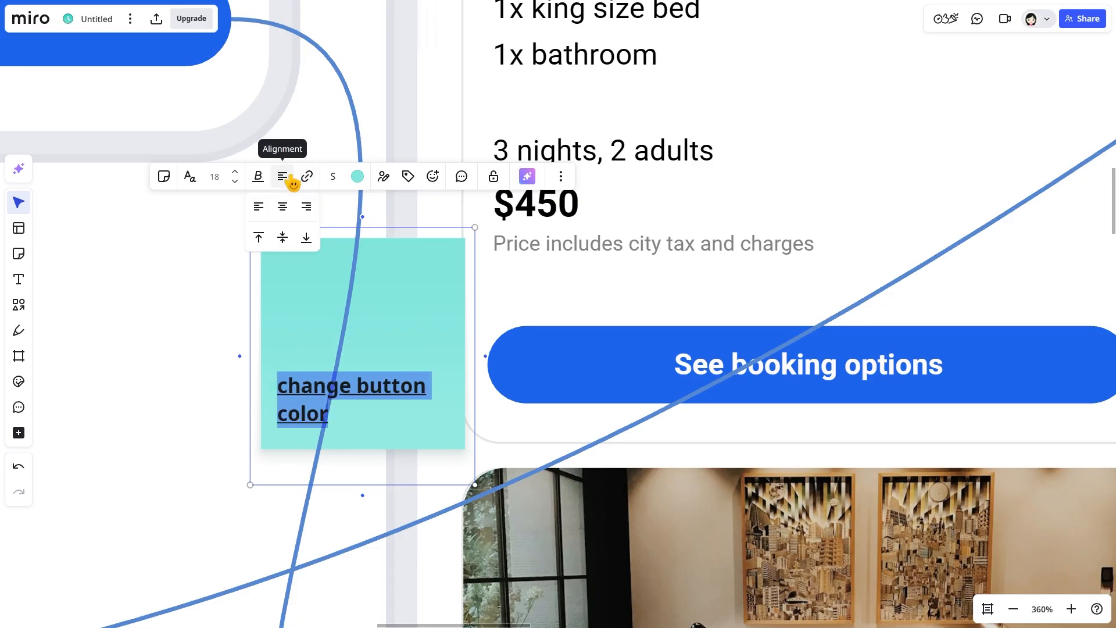
click(284, 238)
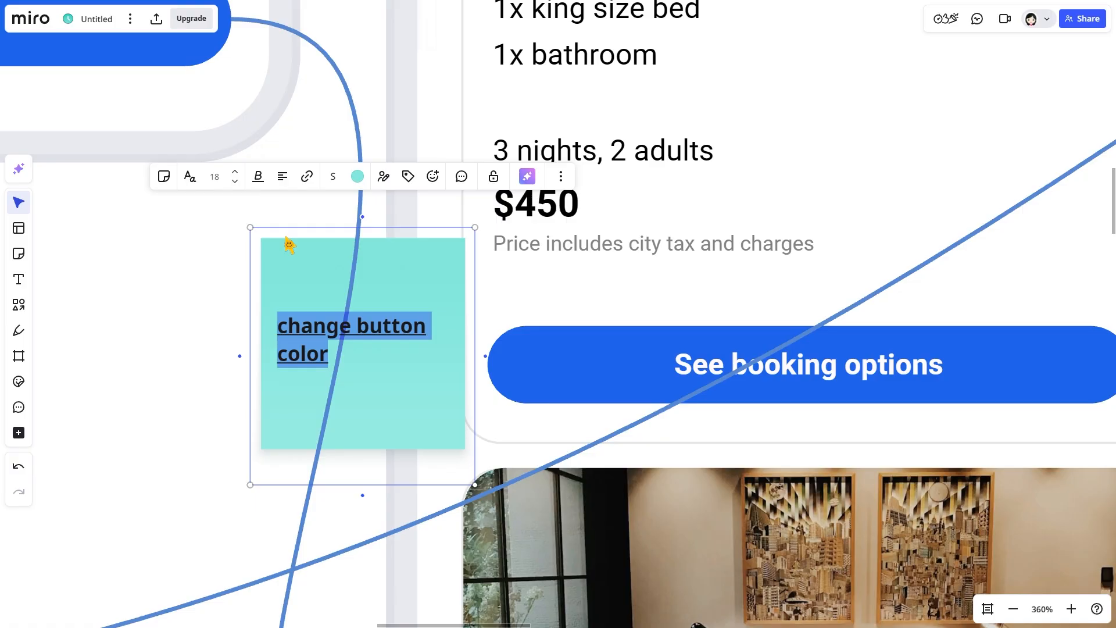
Try to link the note's text to "https//google.com" and test it on the note
click(306, 176)
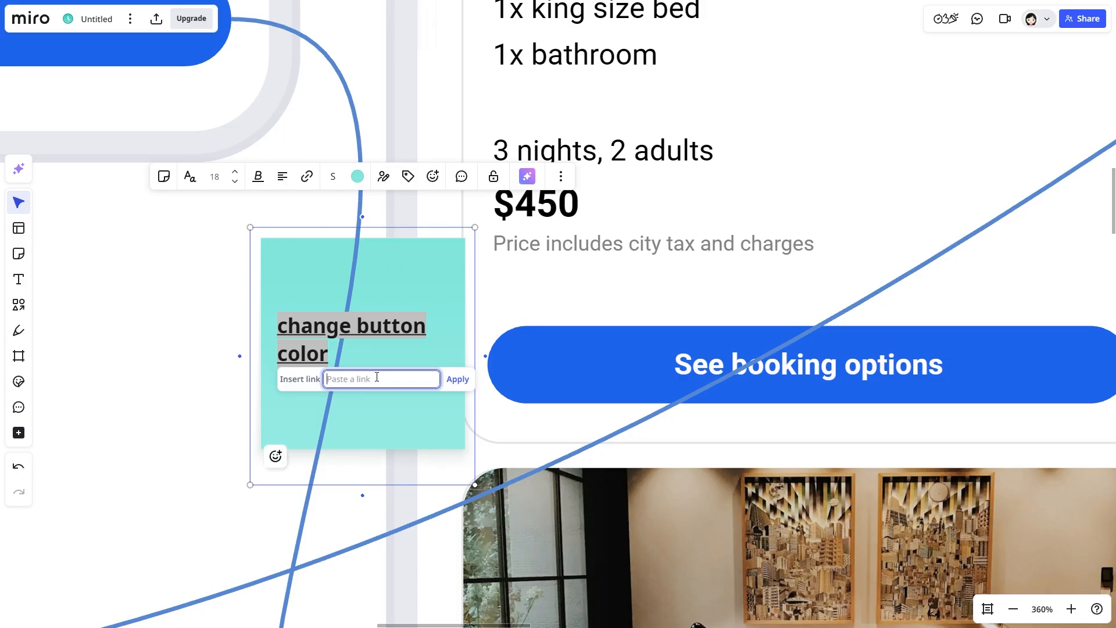
text(https//google.com)
click(207, 297)
click(301, 336)
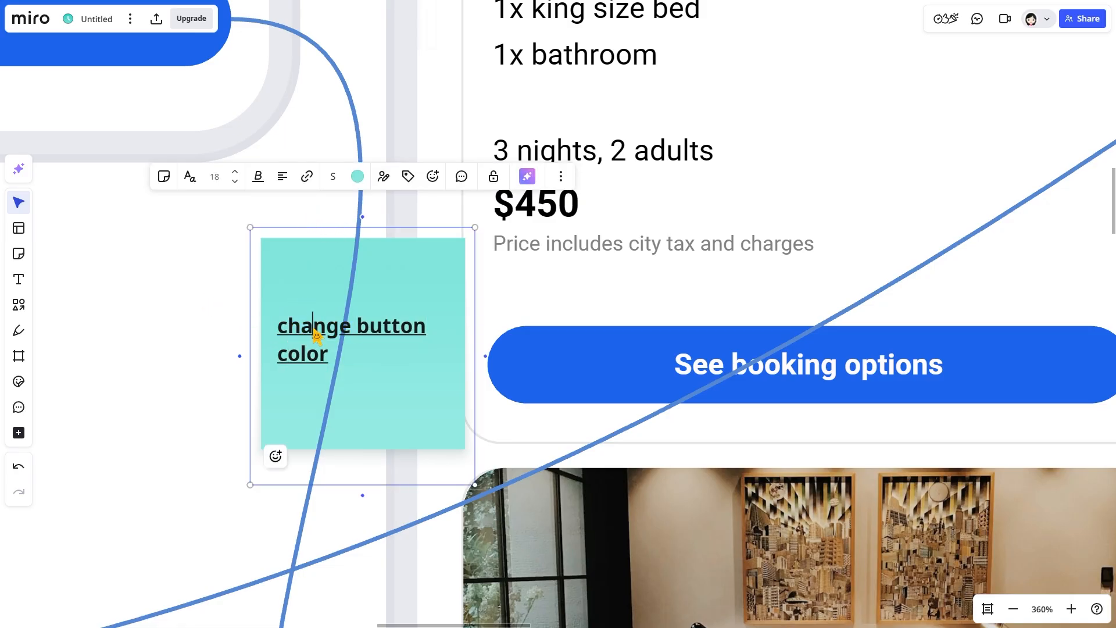
double_click(321, 351)
click(308, 358)
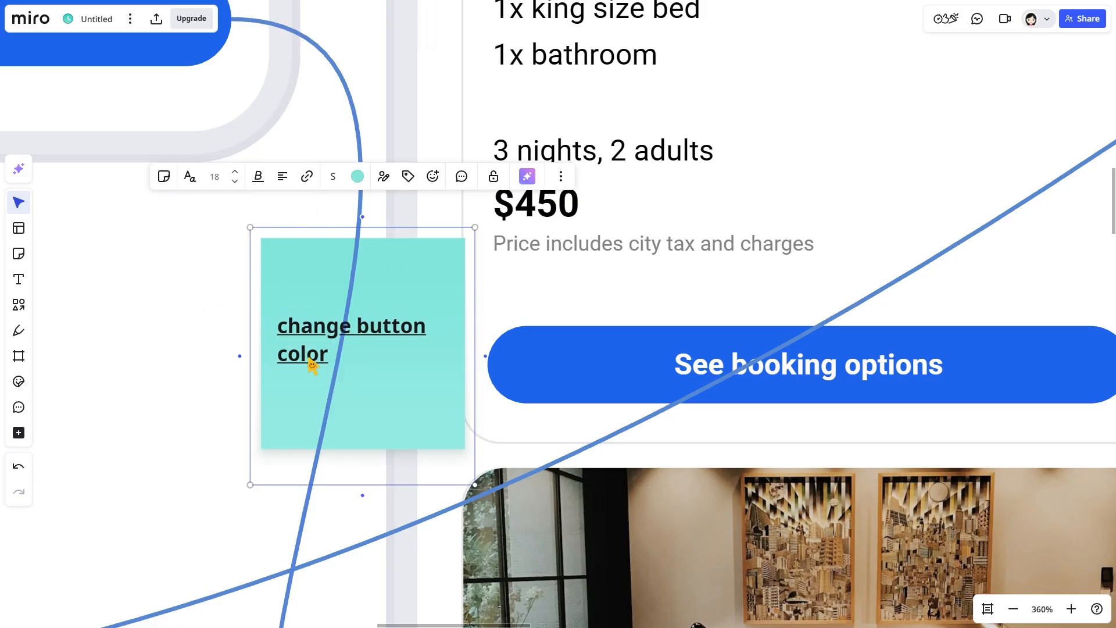
click(318, 345)
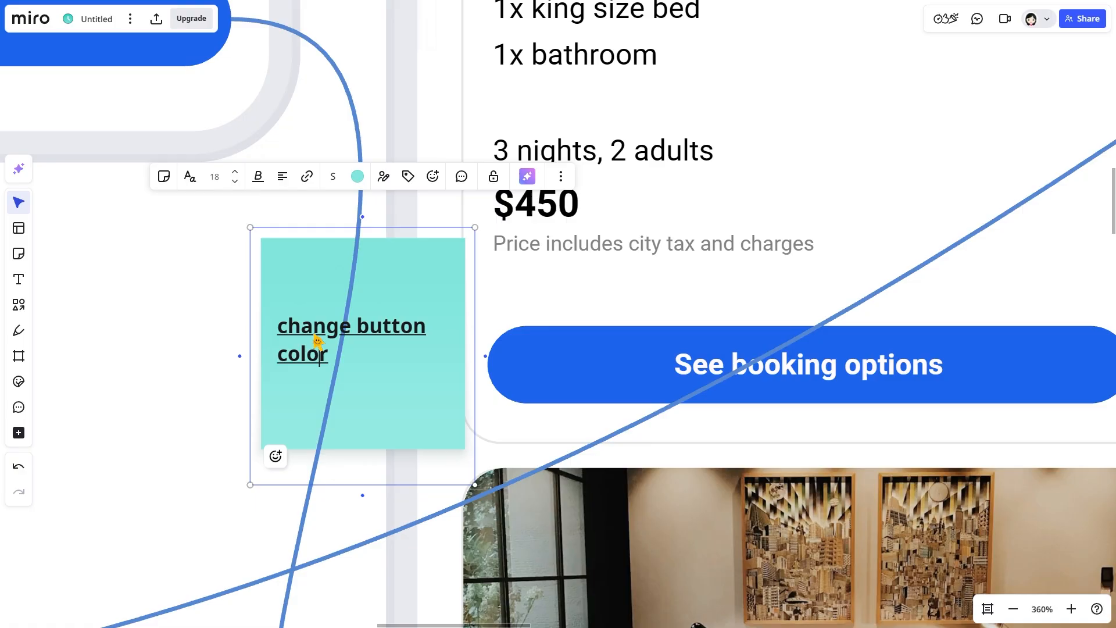
Try larger sizes for the sticky note, including M, and return it to size S
scroll(318, 342, down, 10)
scroll(318, 342, up, 10)
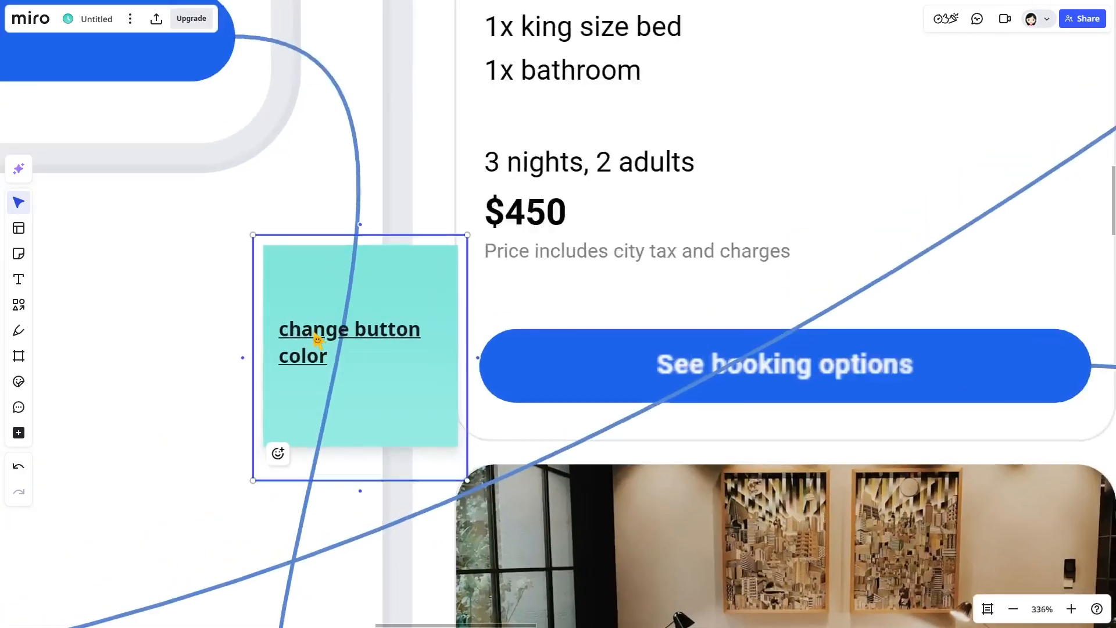
scroll(317, 341, up, 1)
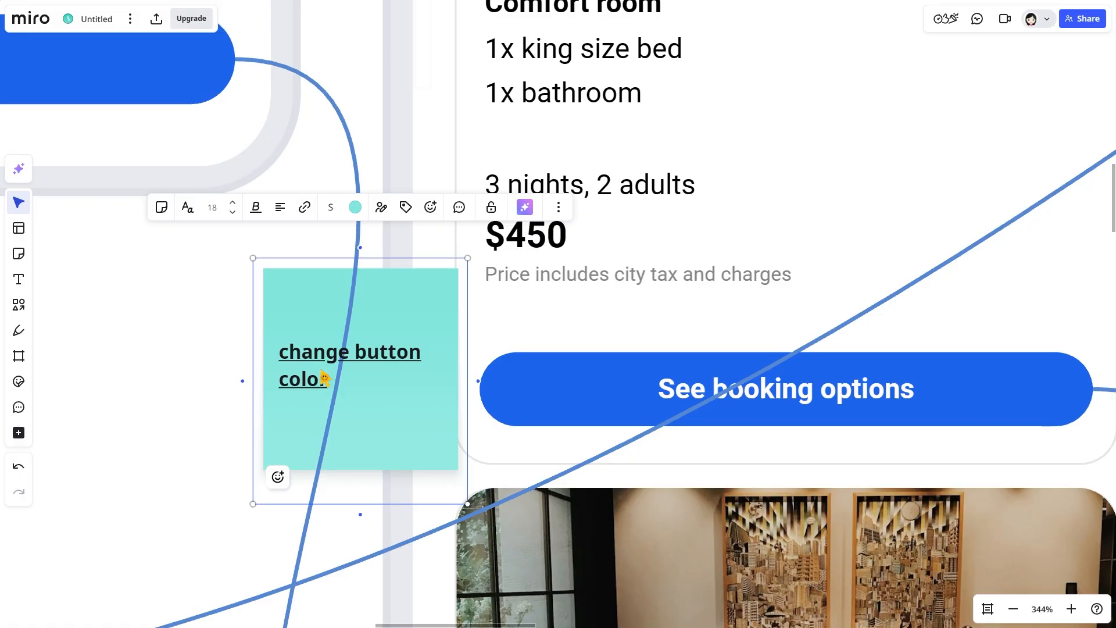
click(332, 207)
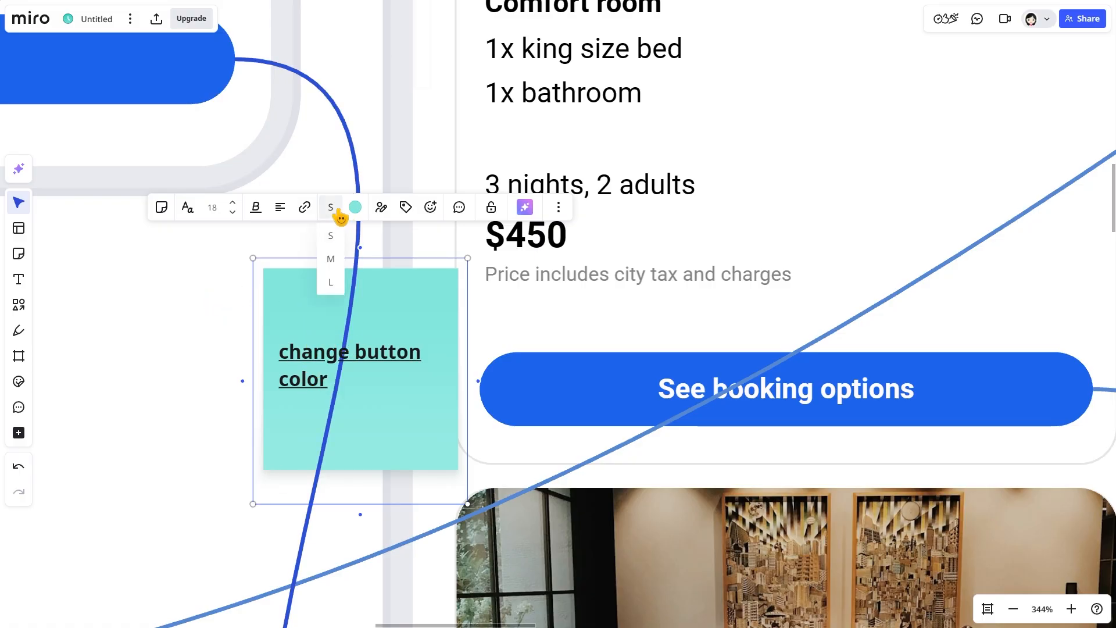
click(332, 264)
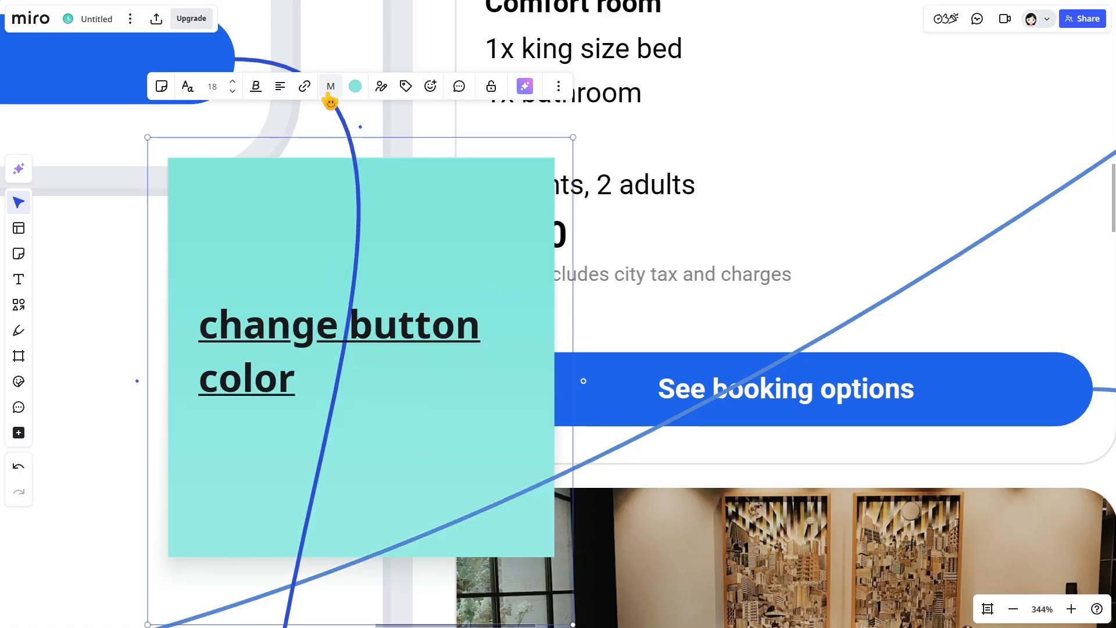
click(331, 86)
click(332, 156)
click(331, 49)
click(331, 77)
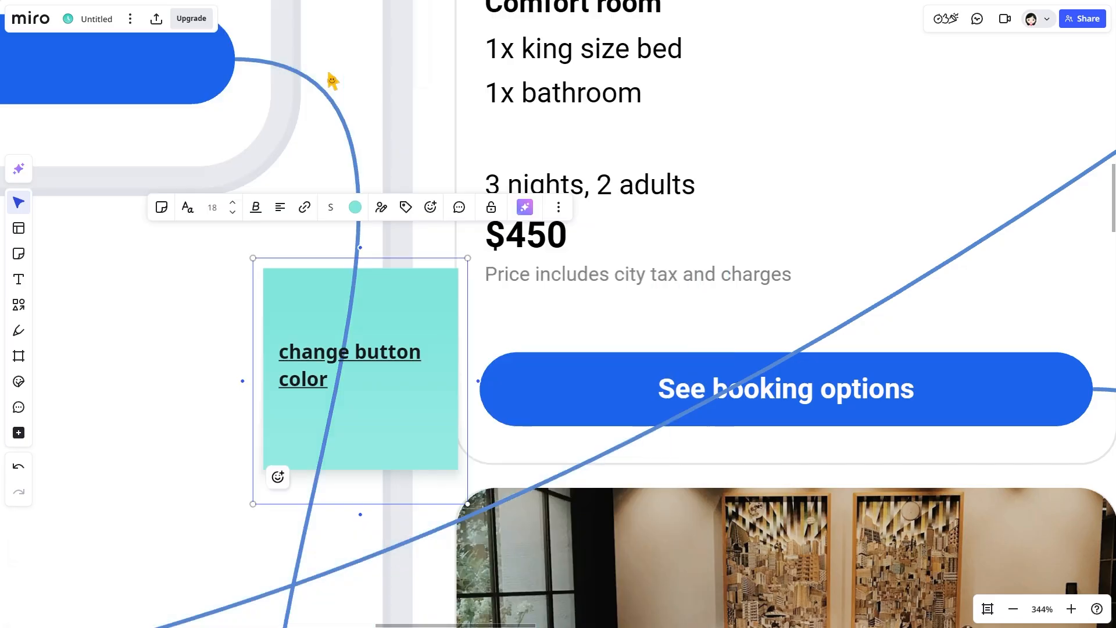
Set the note's fill color to pink after trying yellow and light blue
click(354, 207)
click(368, 239)
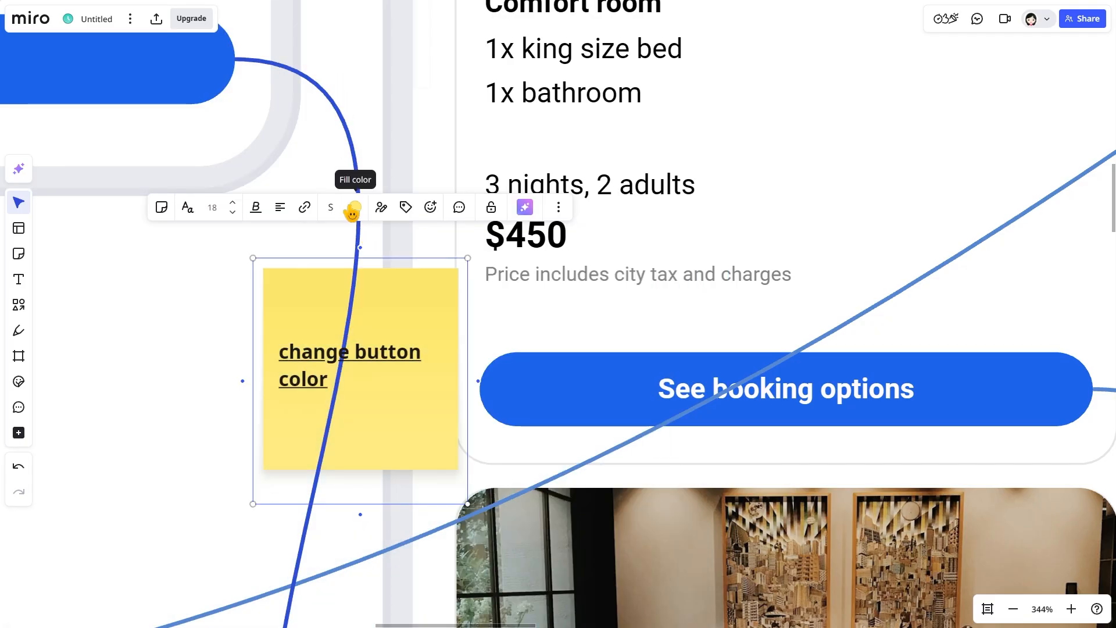
click(354, 207)
click(343, 315)
click(355, 207)
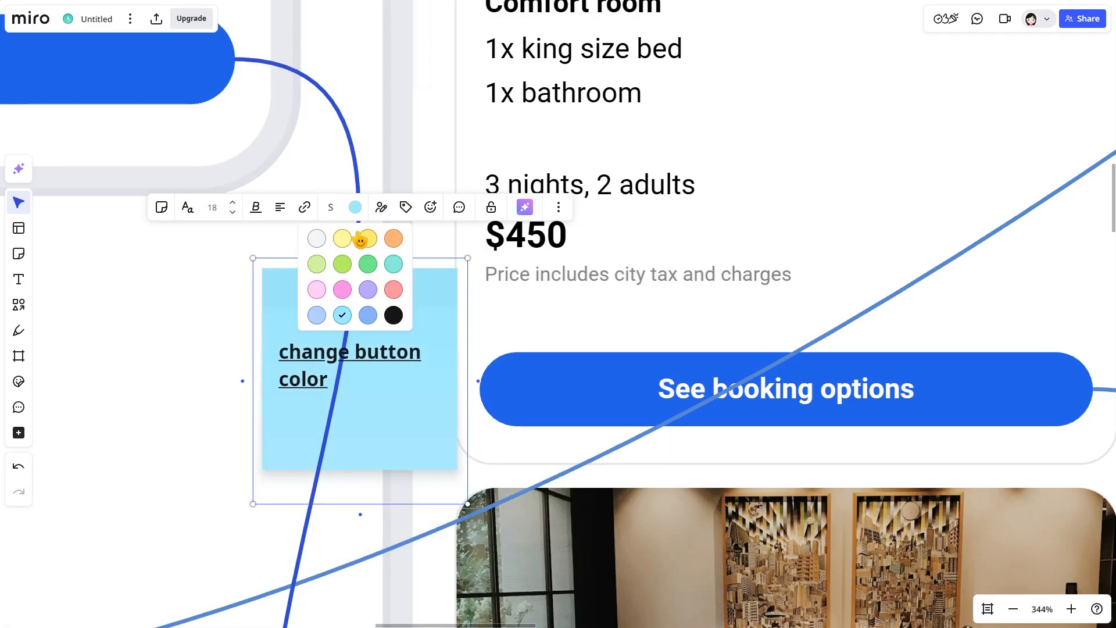
click(351, 298)
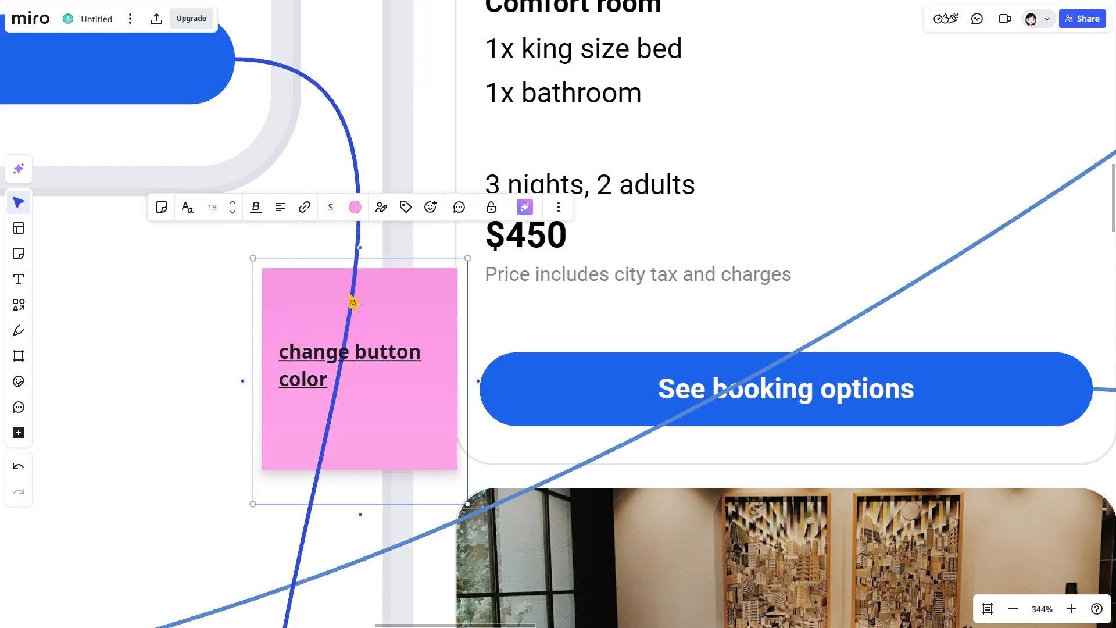
Show the author on the pink note and move it over the near end of the "See booking options" button
click(375, 212)
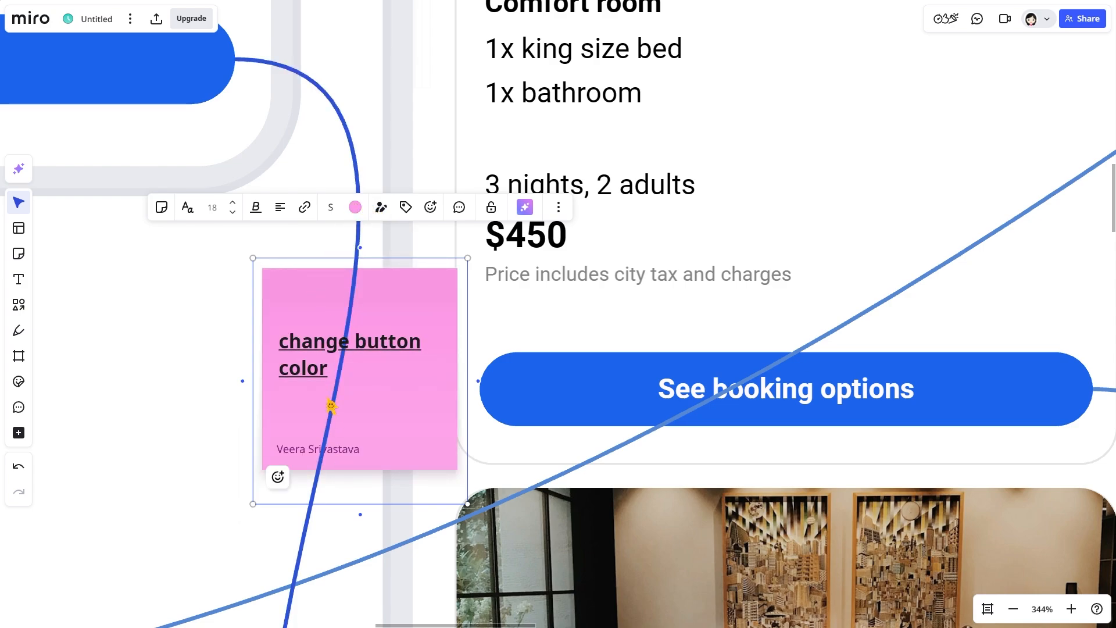
drag(384, 387, 515, 379)
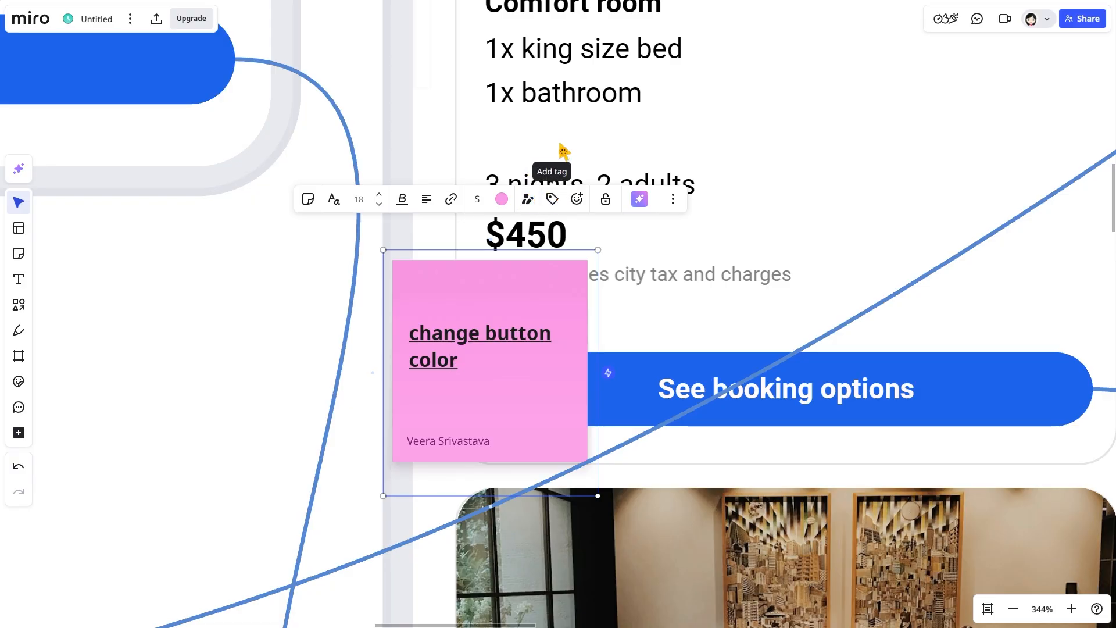
Add a tag named "buttons" to the pink "change button color" note
click(552, 199)
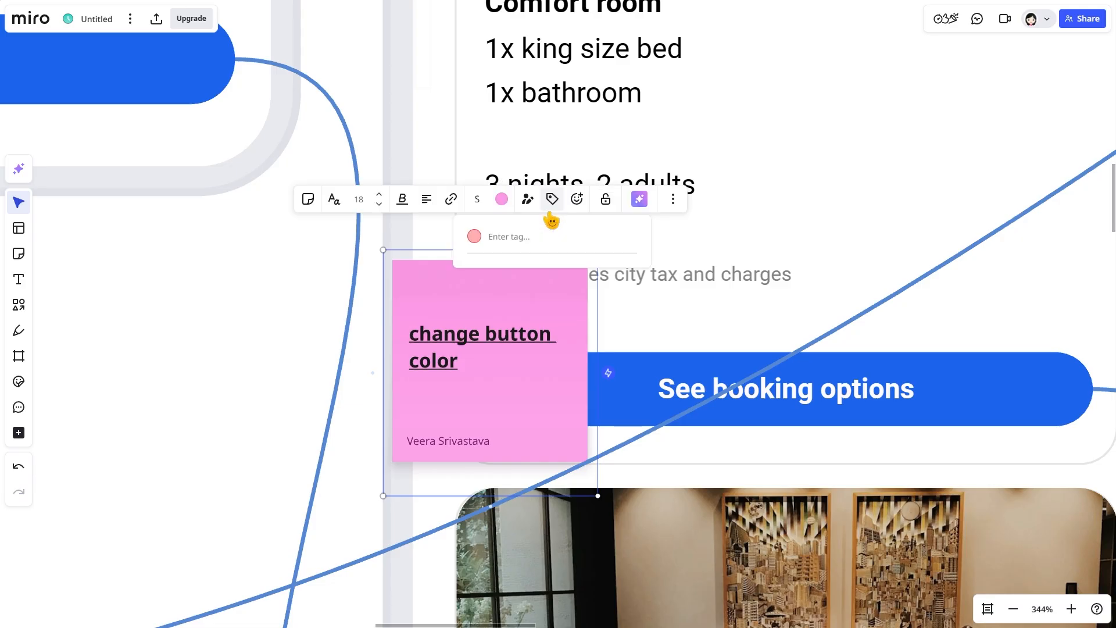
click(511, 238)
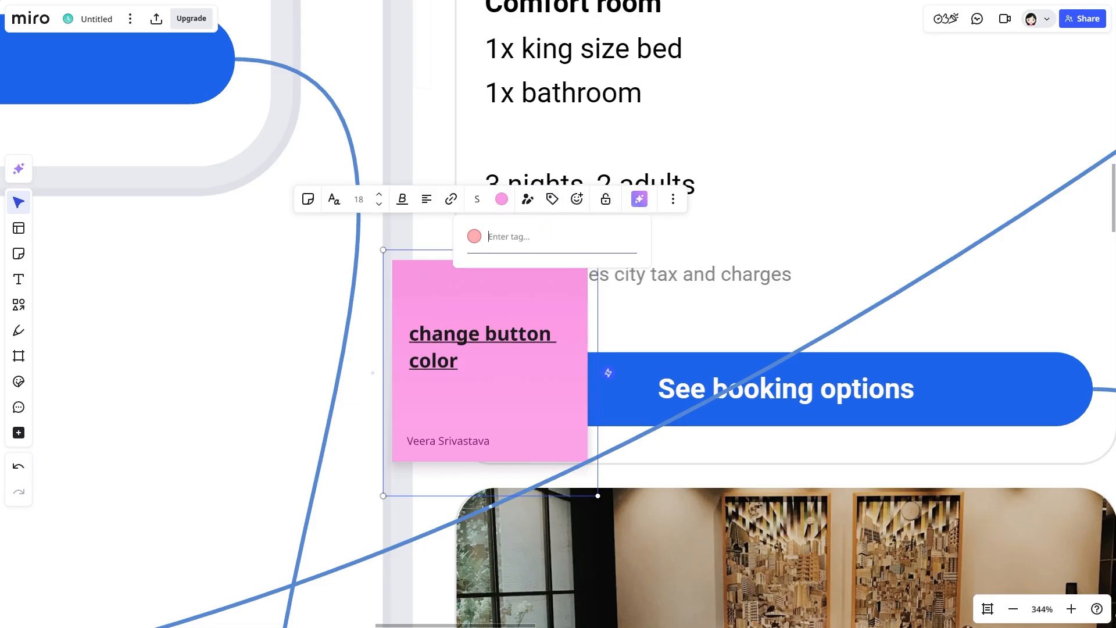
text(buttons)
key(Return)
click(509, 274)
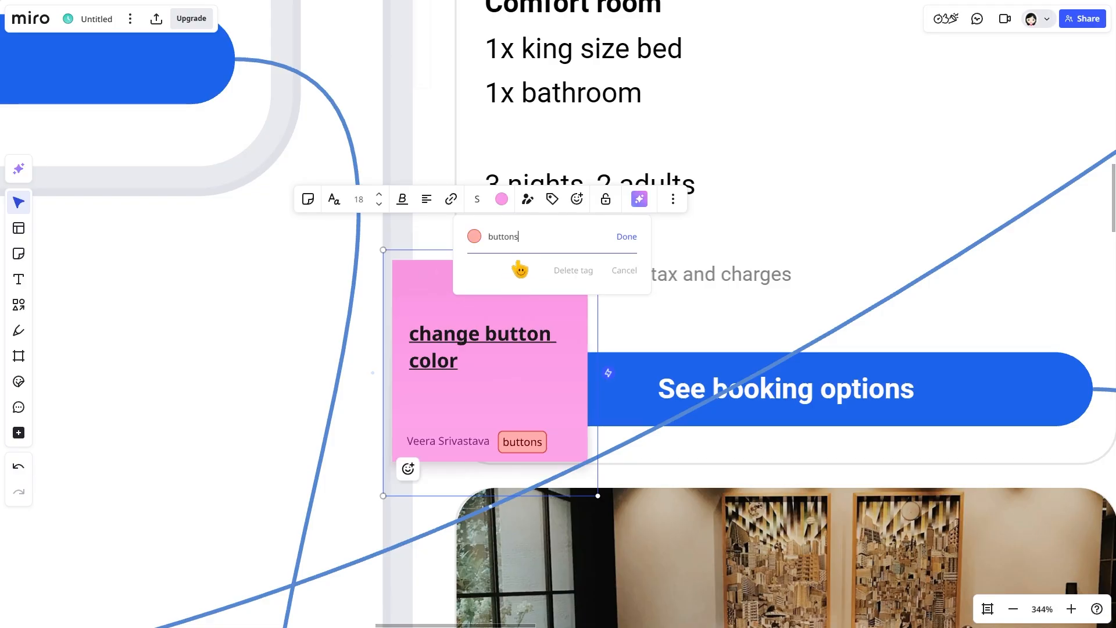
Examine the tagged pink note up close and in the context of the whole wireframe
scroll(494, 430, down, 5)
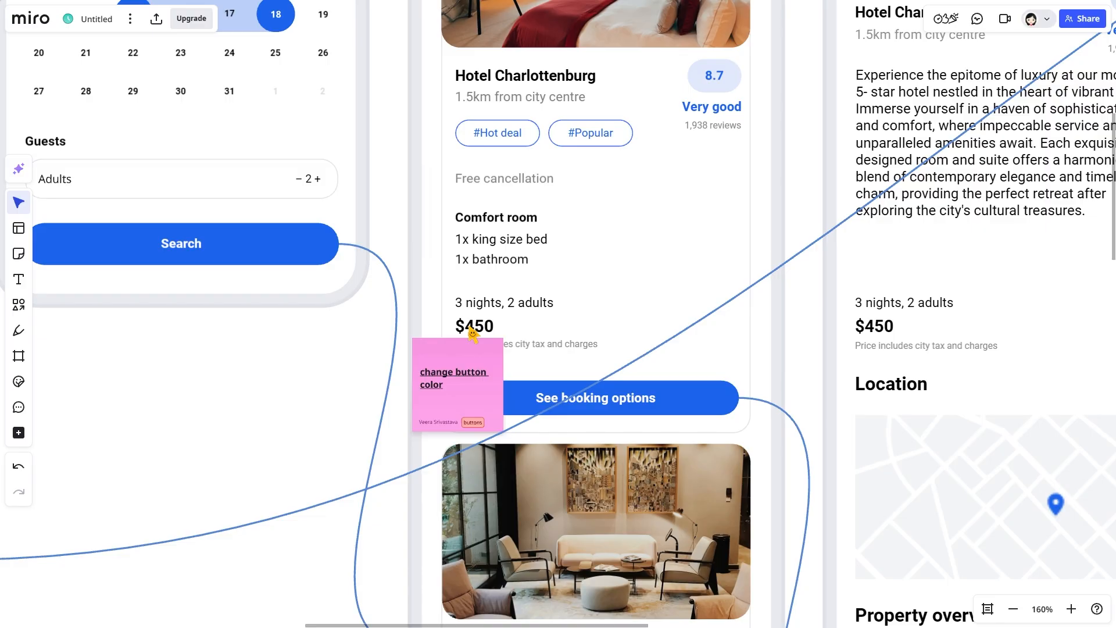
click(473, 428)
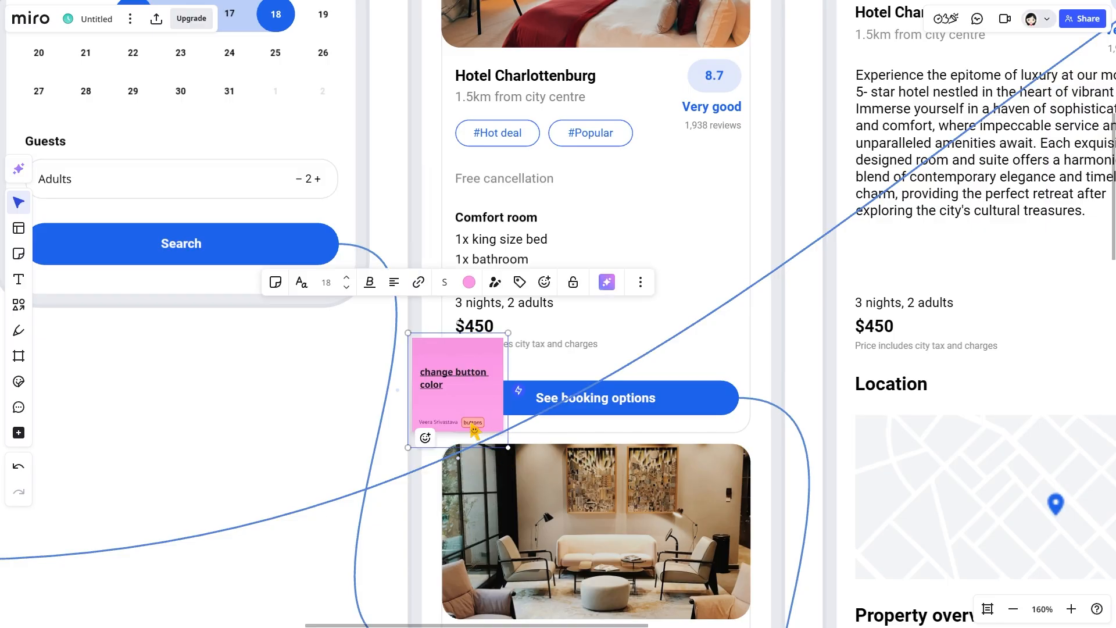
scroll(473, 428, up, 5)
scroll(473, 429, down, 8)
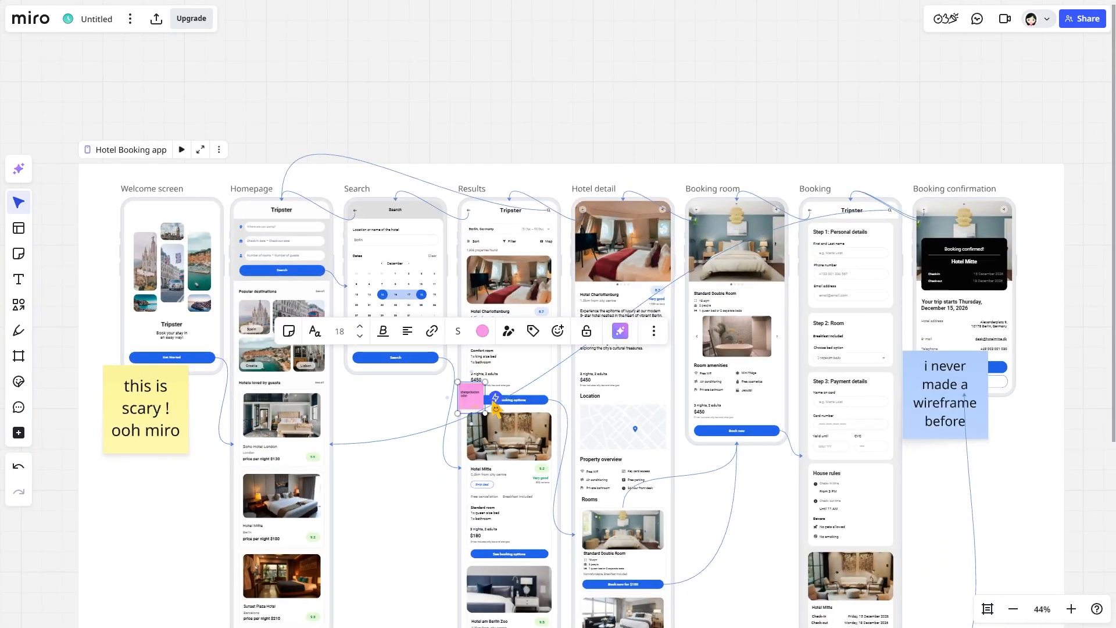
scroll(477, 403, up, 5)
scroll(477, 403, down, 2)
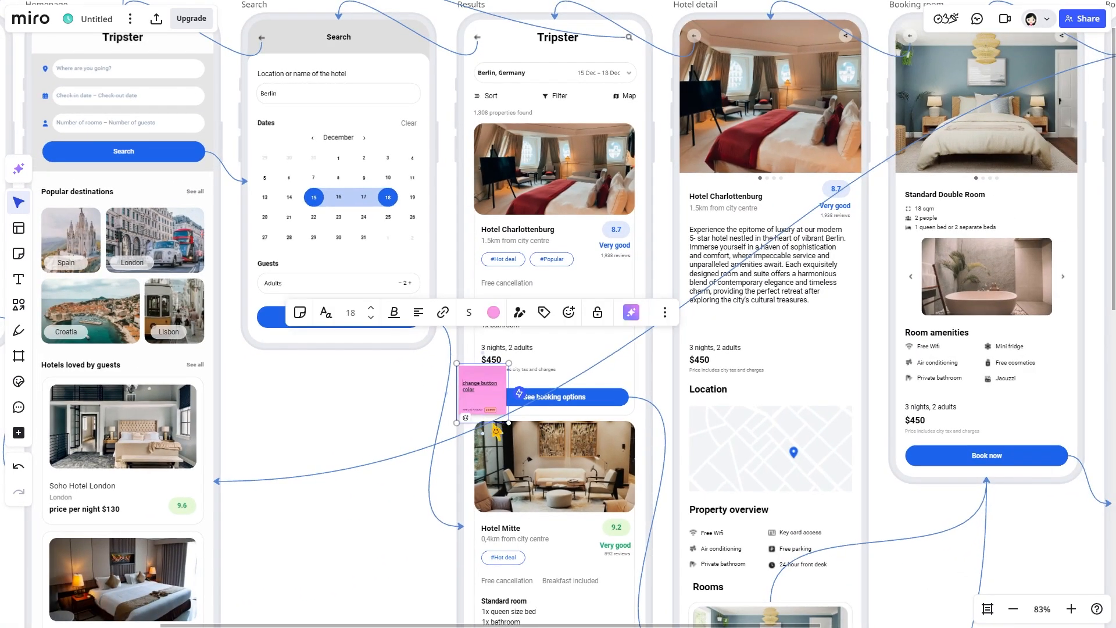
scroll(483, 407, up, 5)
scroll(499, 419, down, 8)
scroll(483, 422, up, 3)
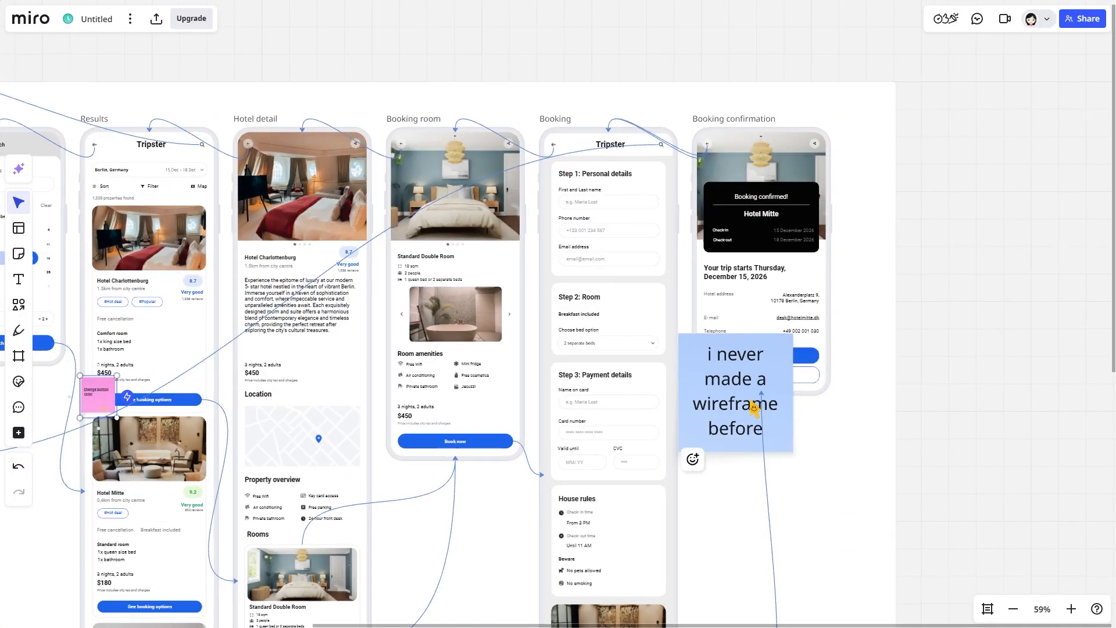
scroll(459, 430, left, 3)
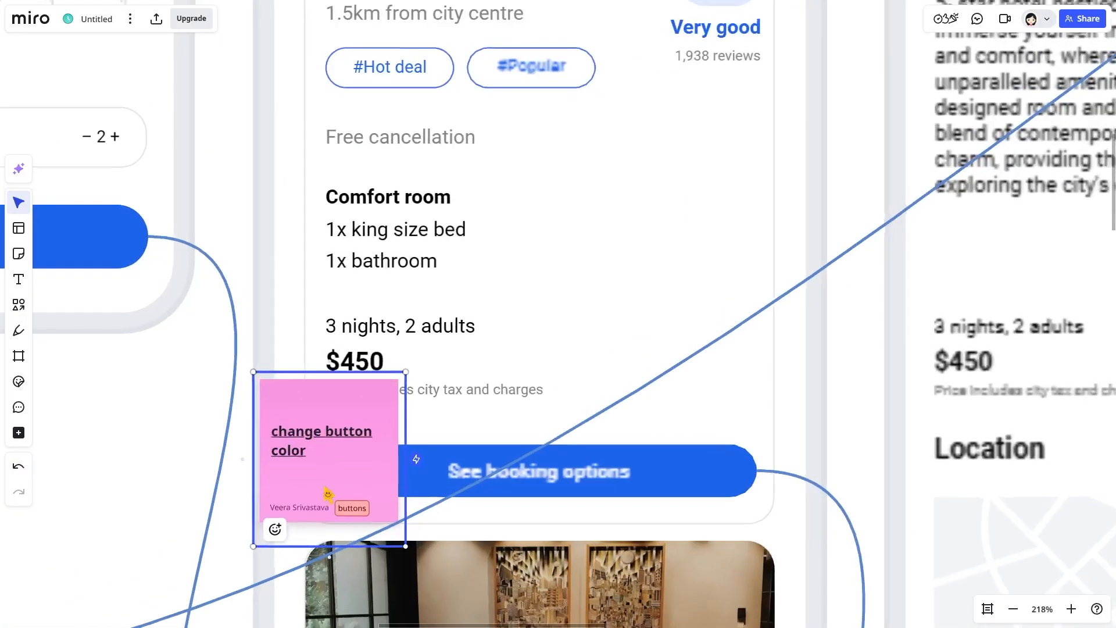
scroll(322, 410, up, 10)
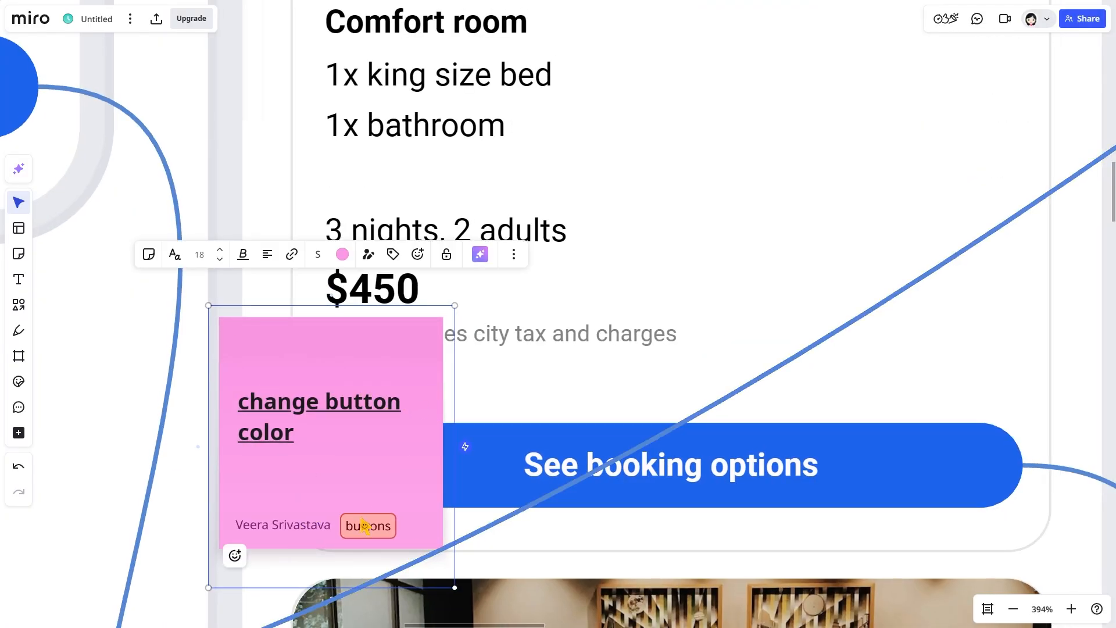
Duplicate the tagged pink note and place the copy on the bedroom photo of the Hotel detail screen
click(348, 497)
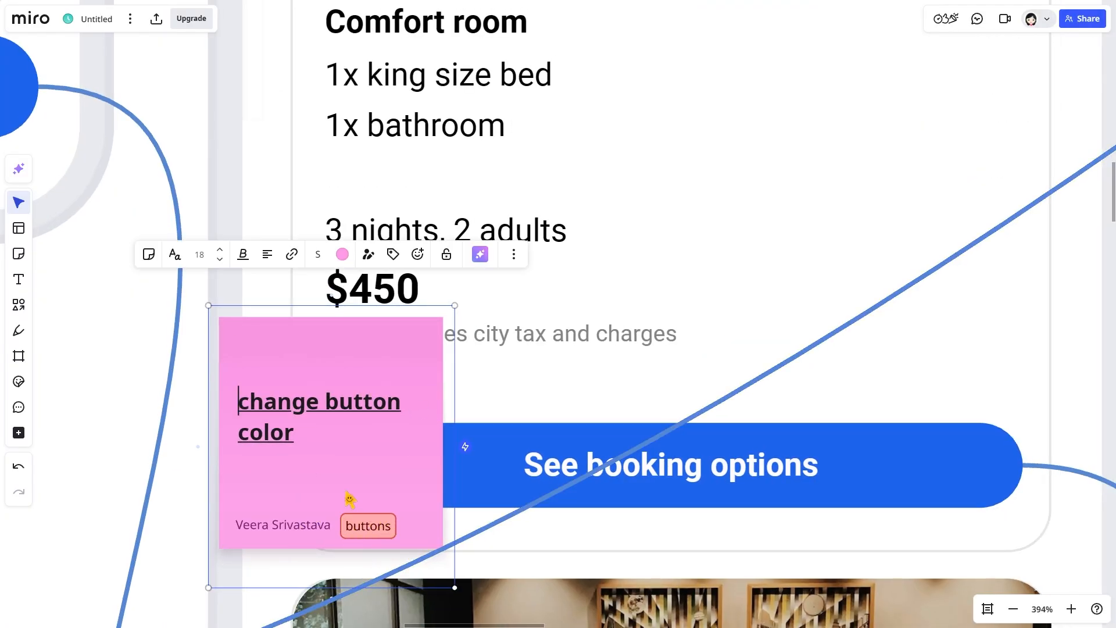
click(138, 507)
click(270, 477)
key(ctrl+c)
key(ctrl+v)
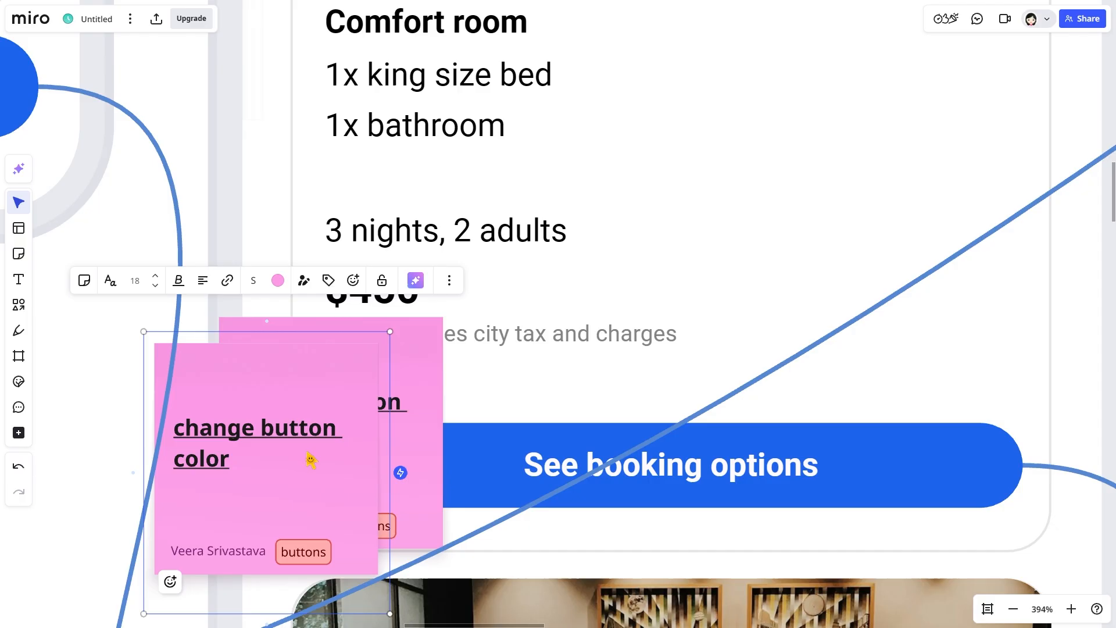
scroll(306, 451, down, 5)
drag(297, 454, 765, 106)
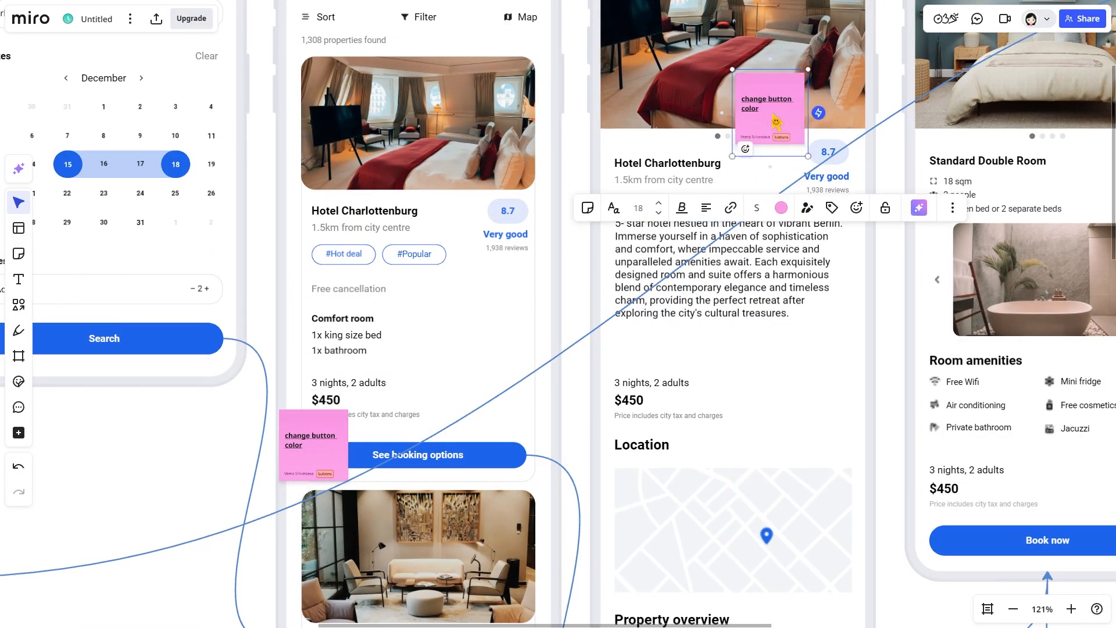
Look over the two tagged pink notes across the wireframe screens
scroll(266, 429, down, 10)
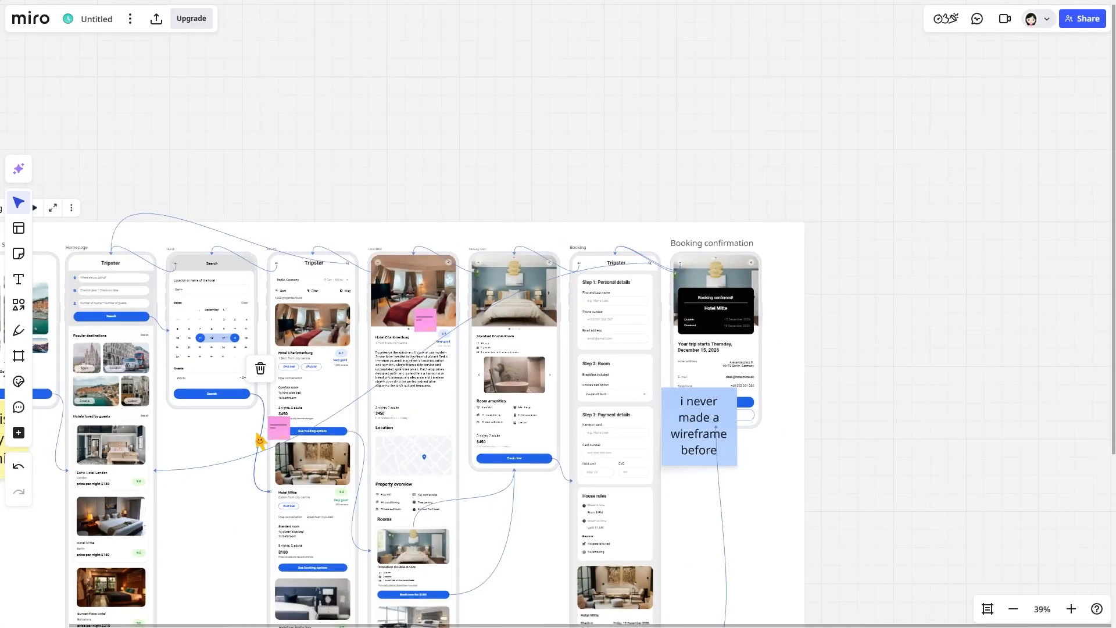
scroll(249, 394, down, 1)
scroll(291, 396, down, 1)
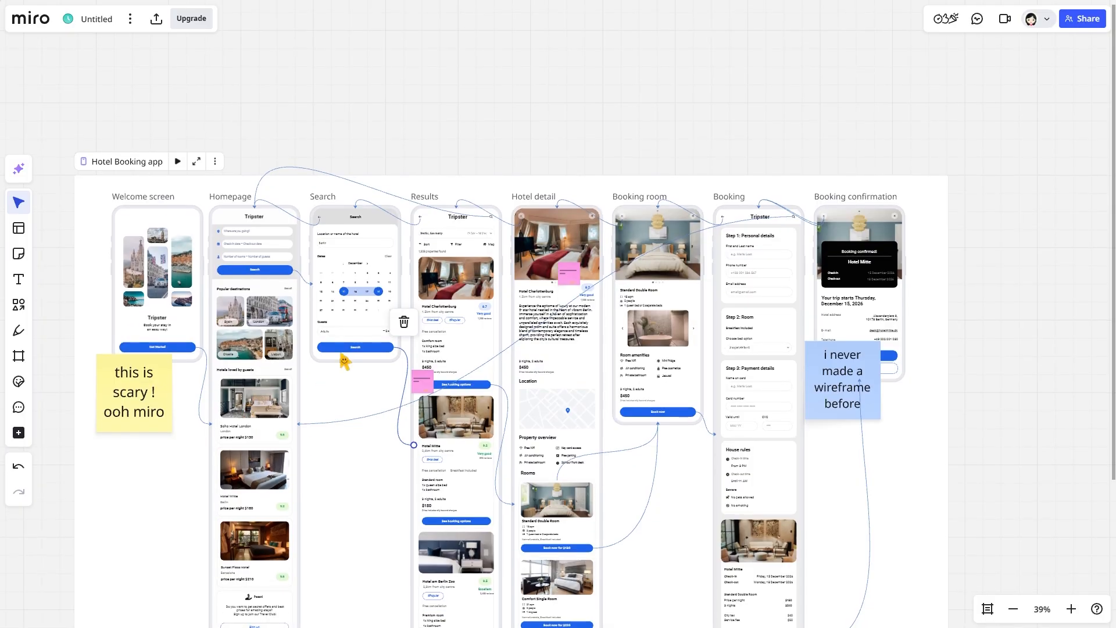
scroll(442, 390, up, 3)
scroll(449, 391, up, 1)
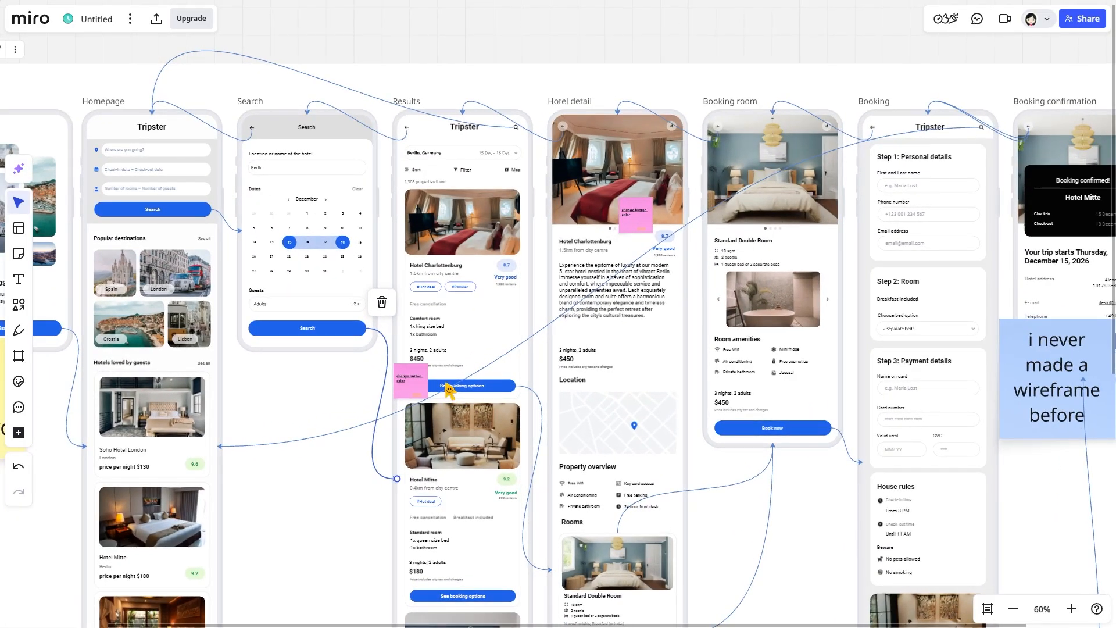
scroll(449, 390, up, 10)
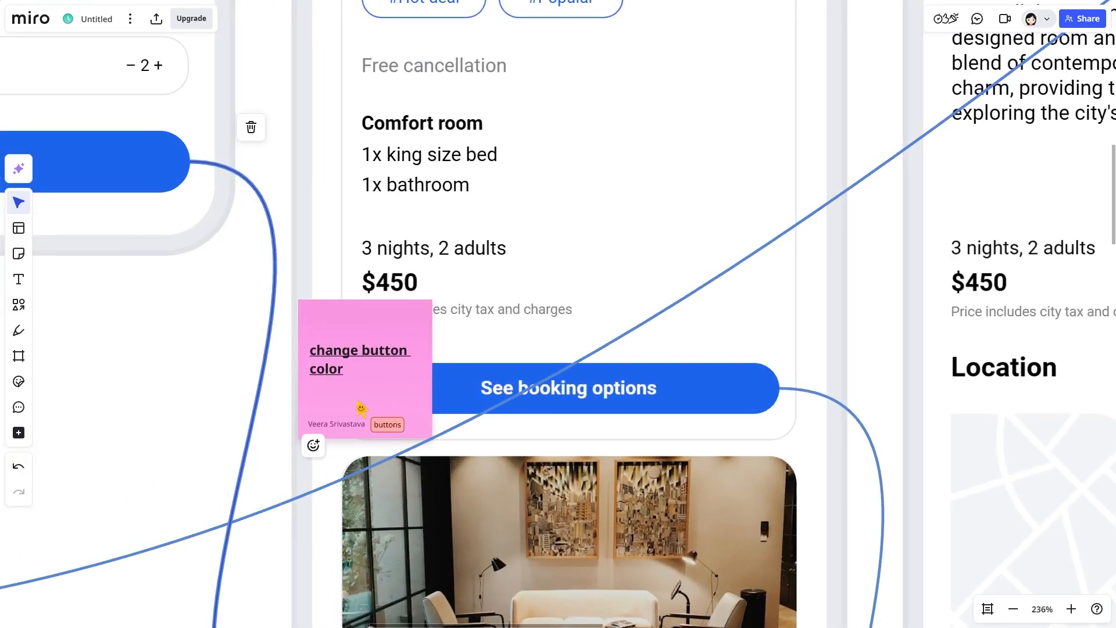
Change the color of the "buttons" tag to pink from the note beside "See booking options"
click(375, 421)
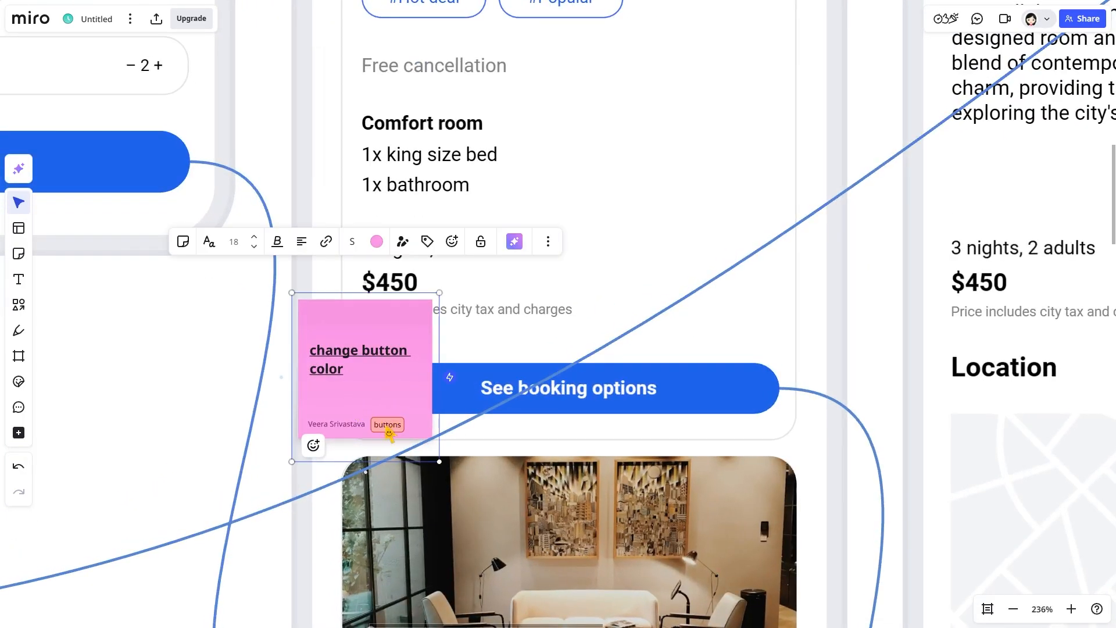
scroll(375, 447, up, 4)
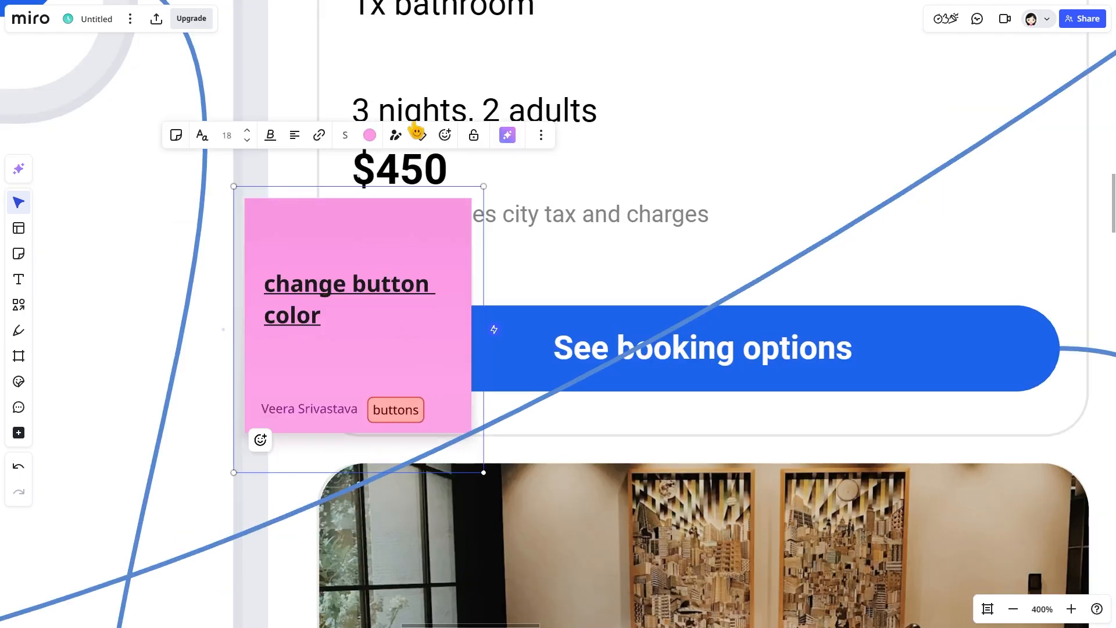
click(388, 415)
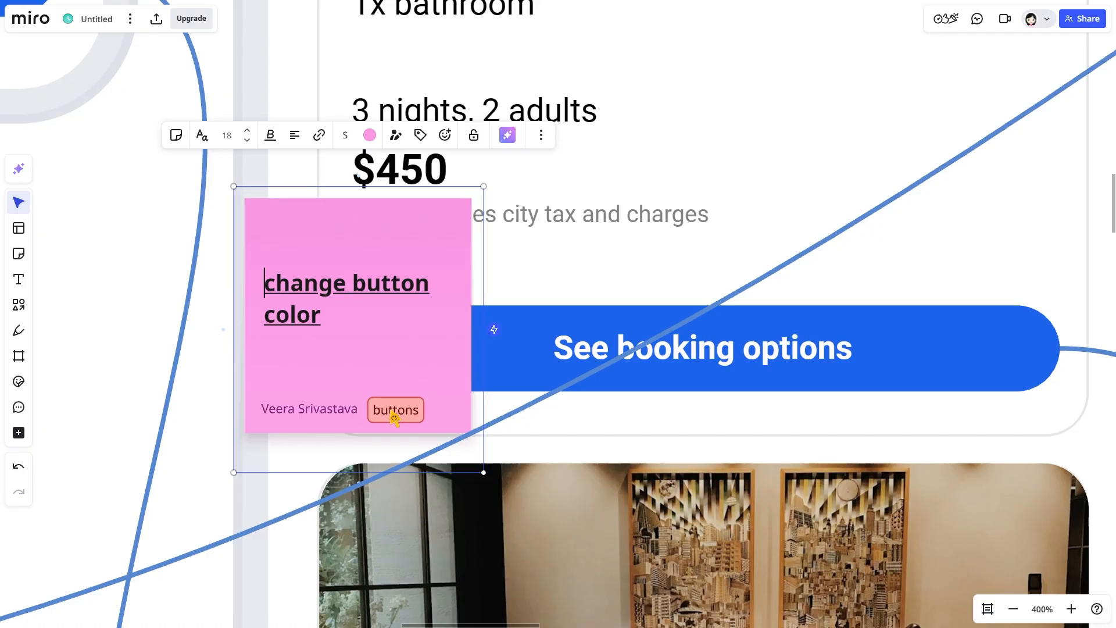
click(420, 135)
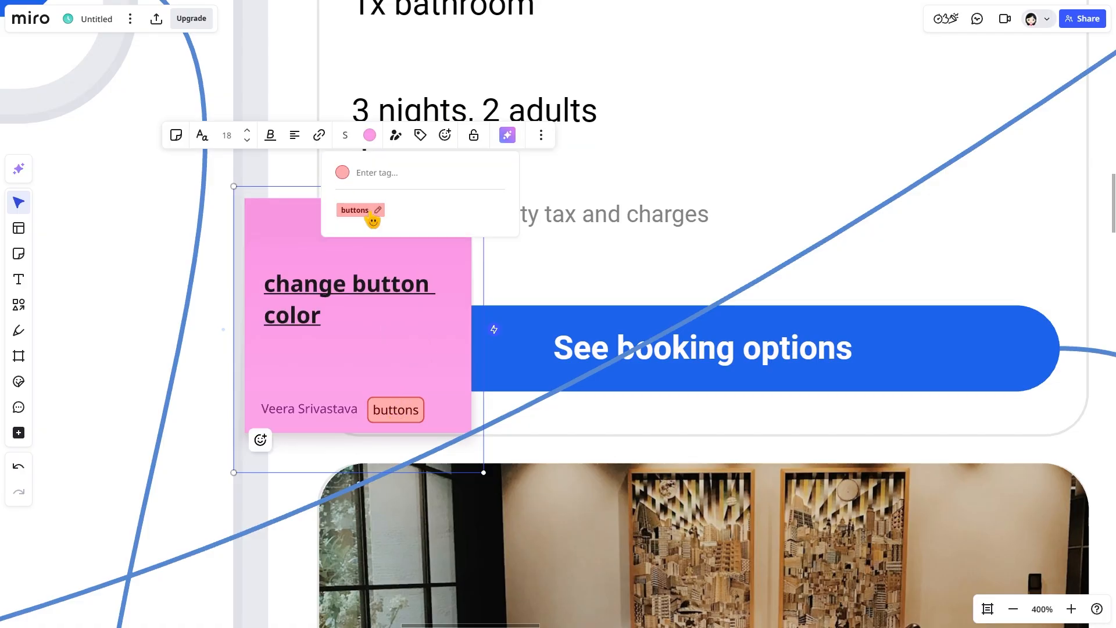
click(378, 210)
click(342, 173)
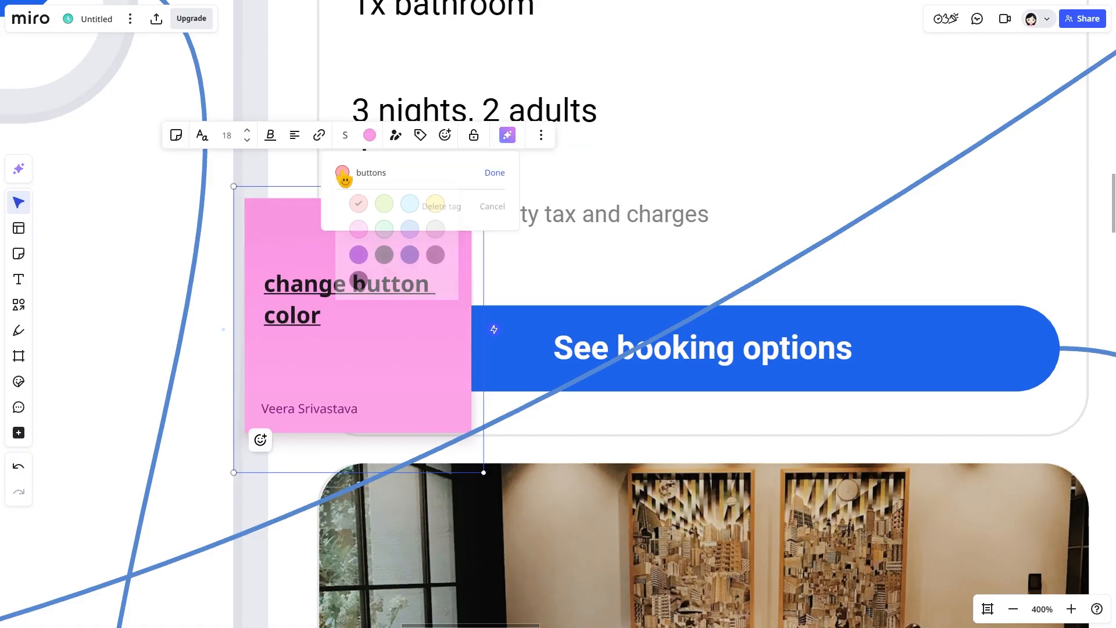
click(358, 229)
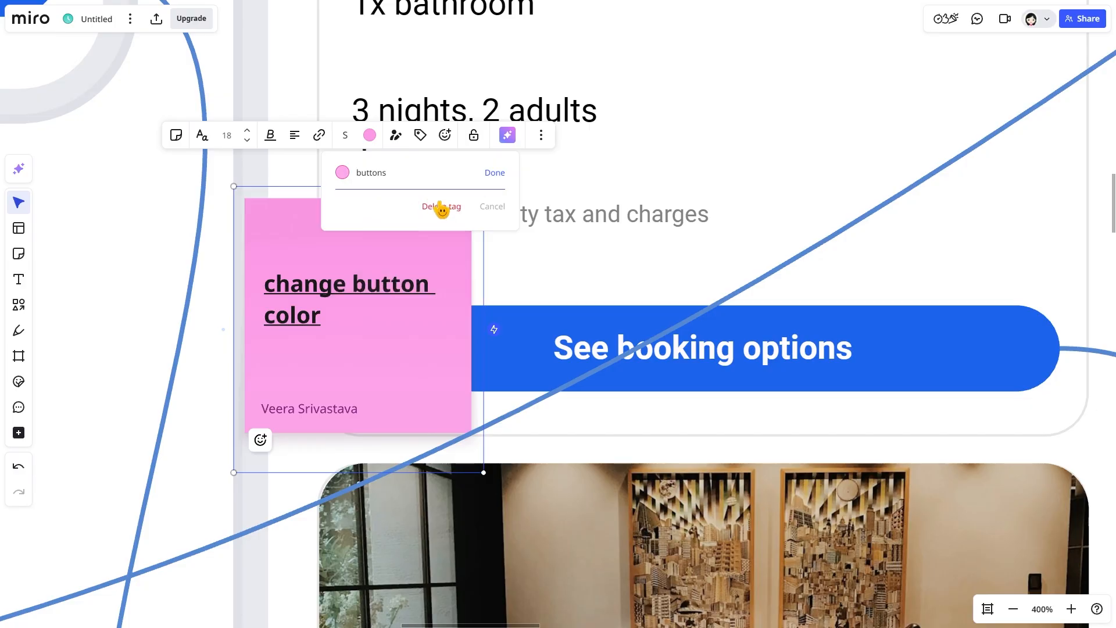
click(441, 207)
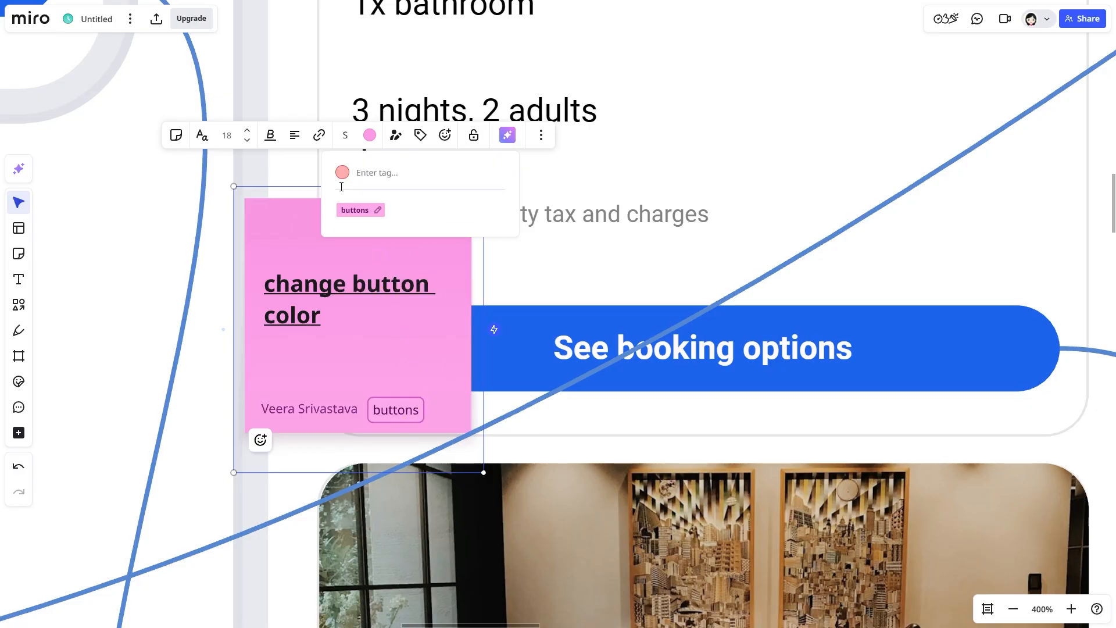
Set the note's fill color to light yellow after trying light gray
click(369, 135)
click(331, 169)
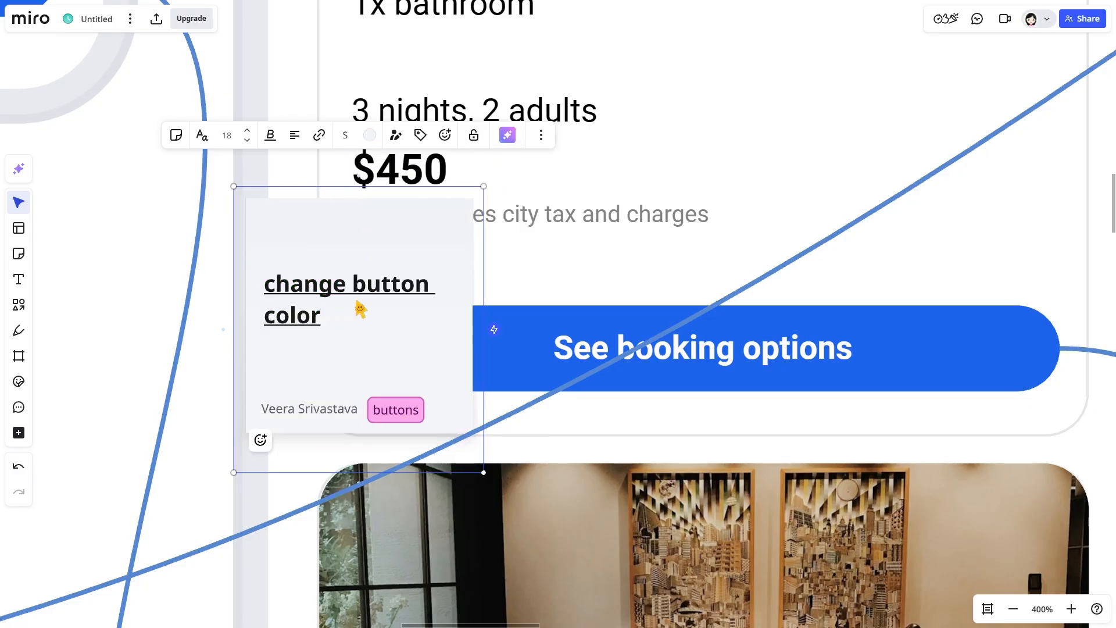
click(370, 135)
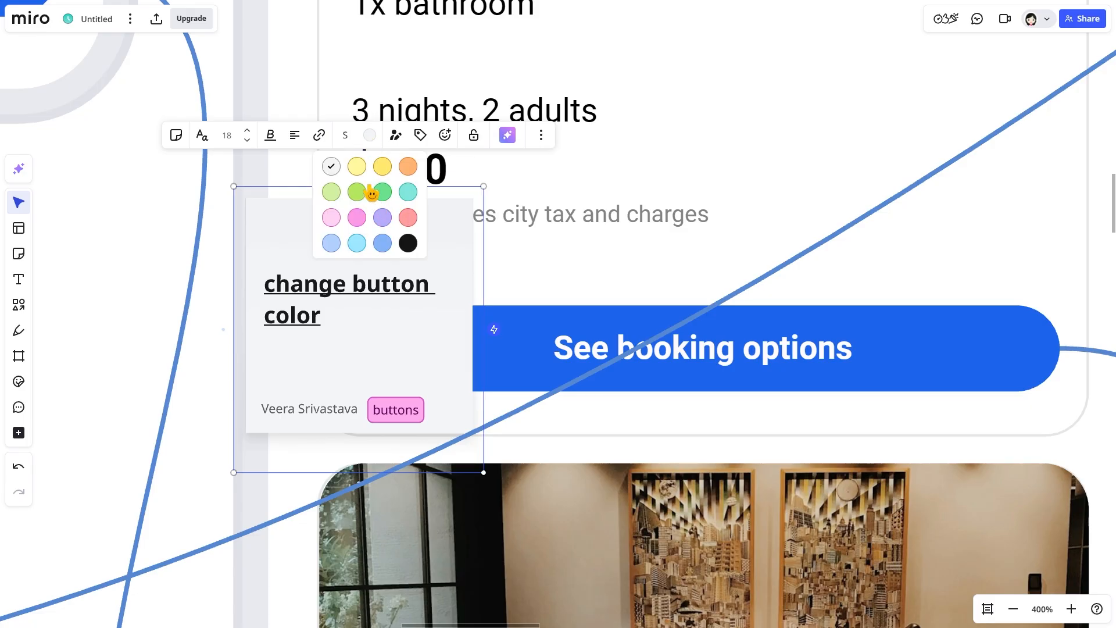
click(357, 167)
Add an animal emoji and the fire emoji as reactions to the yellow note
click(445, 136)
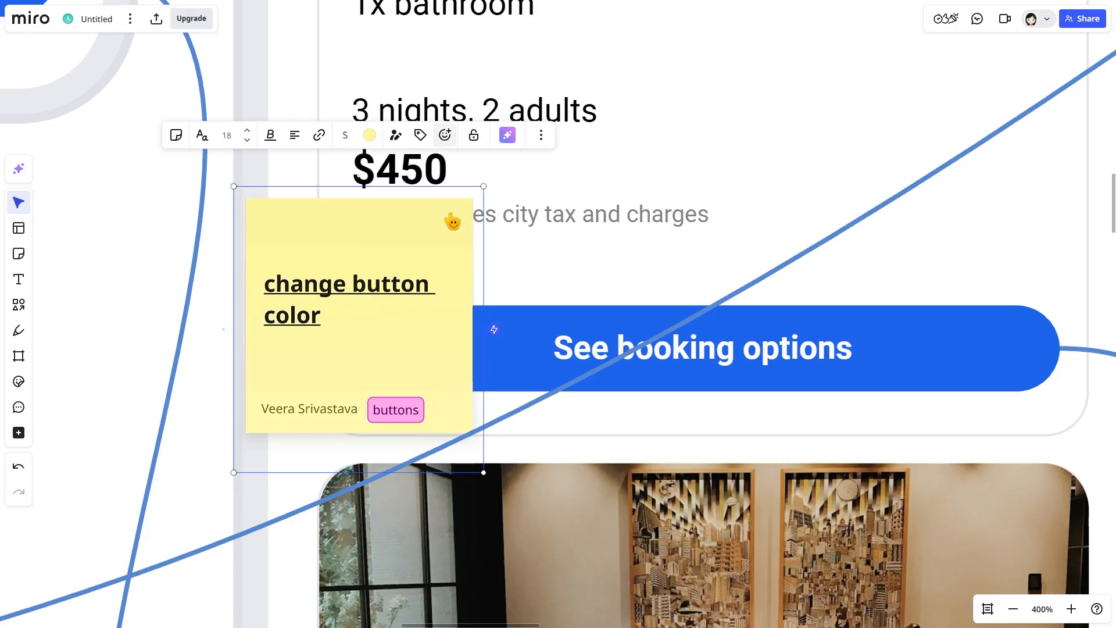
click(403, 201)
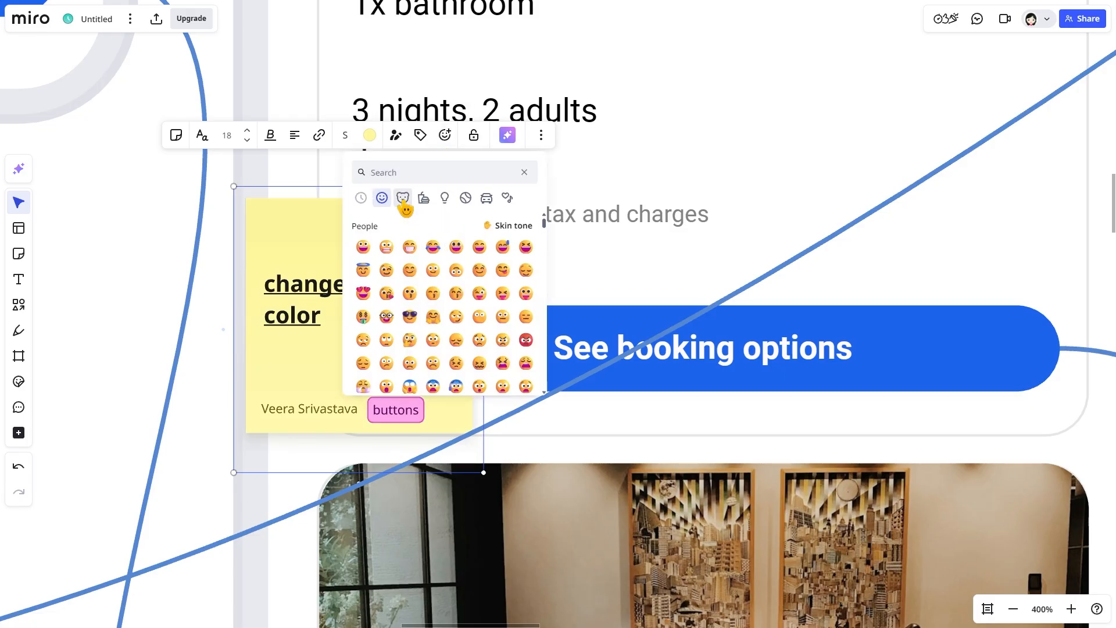
click(403, 200)
click(409, 244)
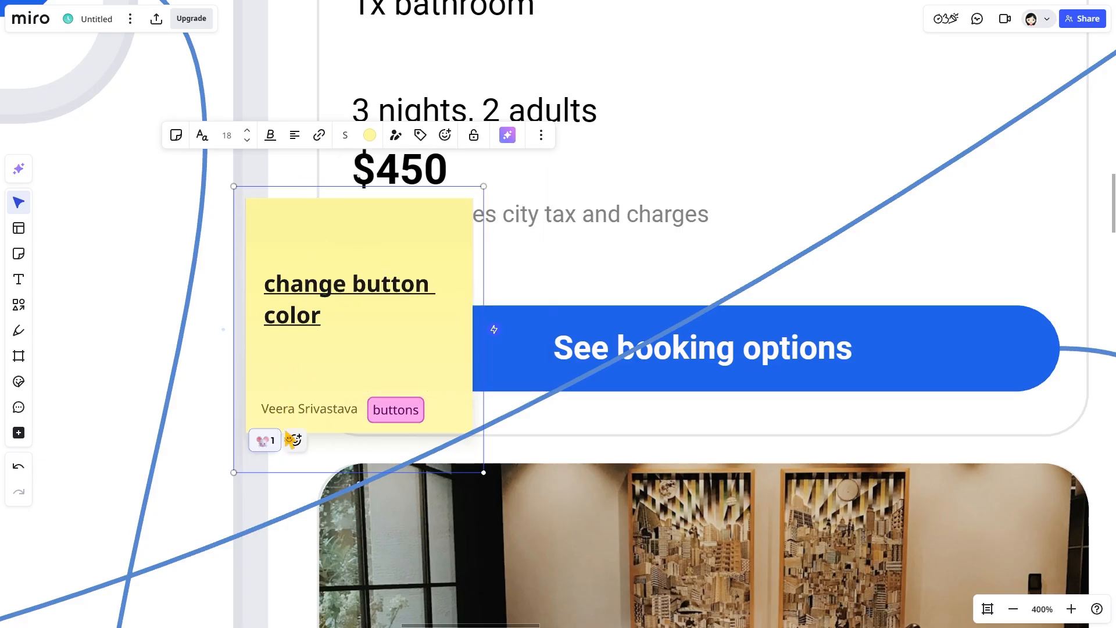
mouse_move(295, 441)
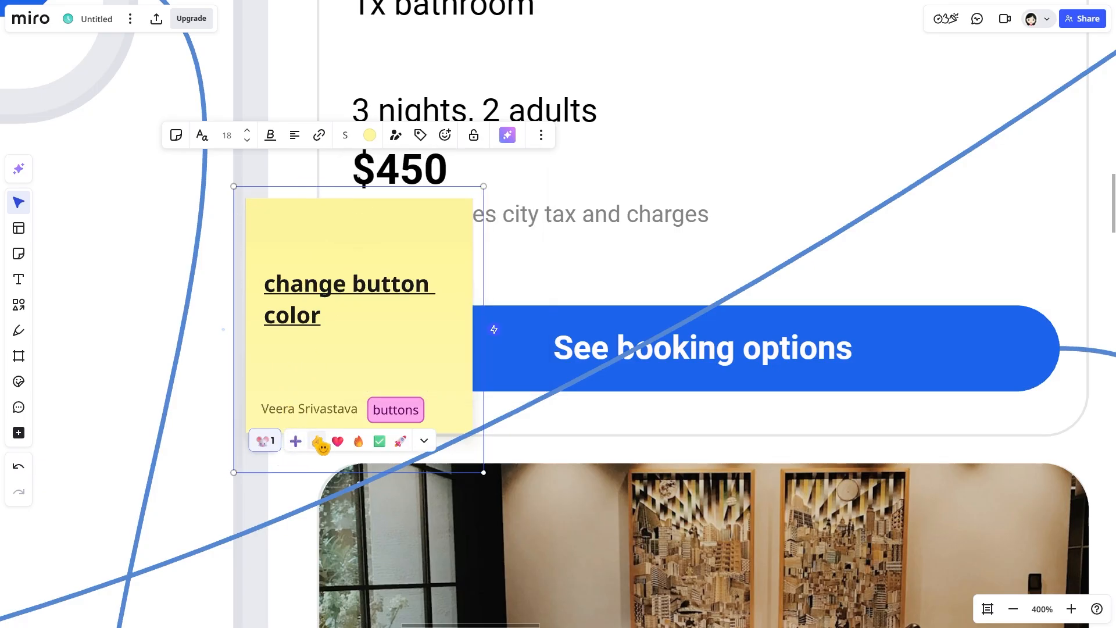
click(358, 442)
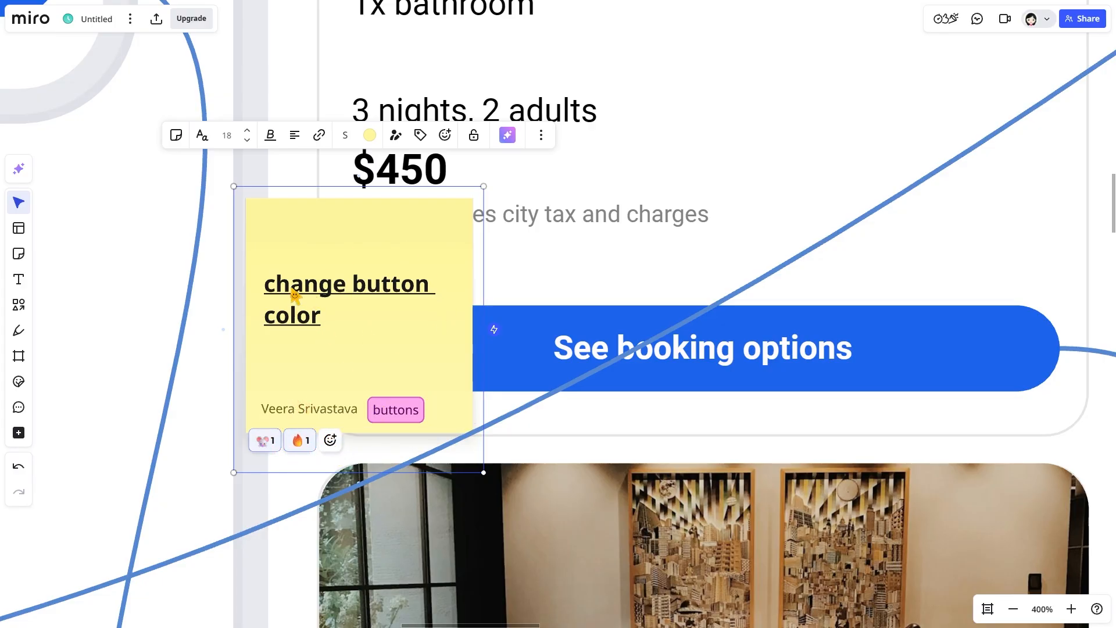
Lock the yellow "change button color" note in place
scroll(291, 288, right, 1)
scroll(293, 289, down, 1)
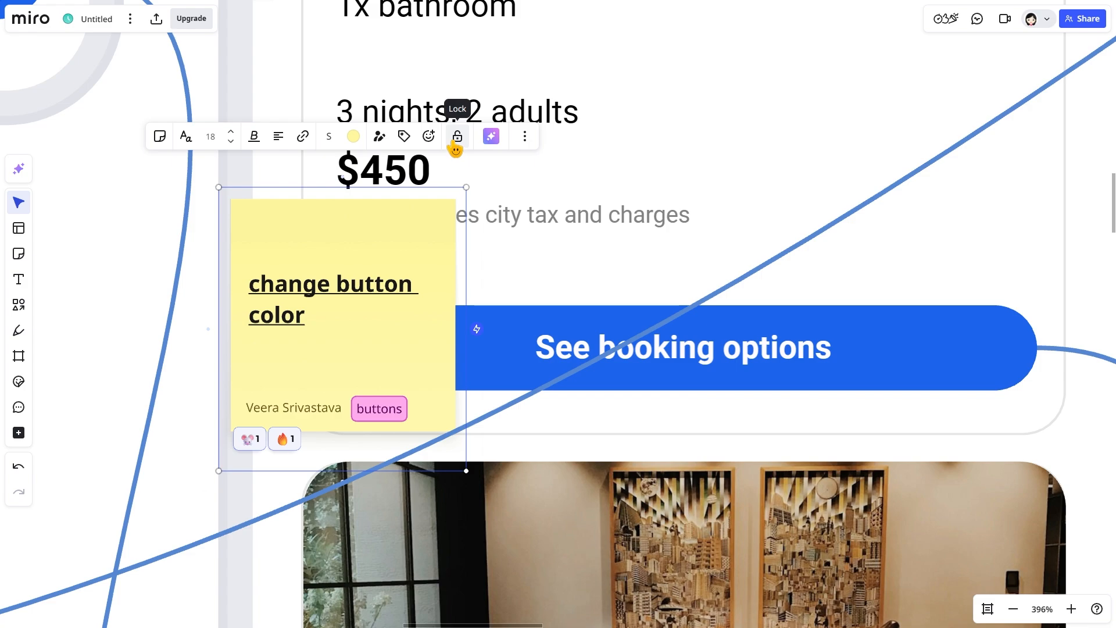
click(456, 139)
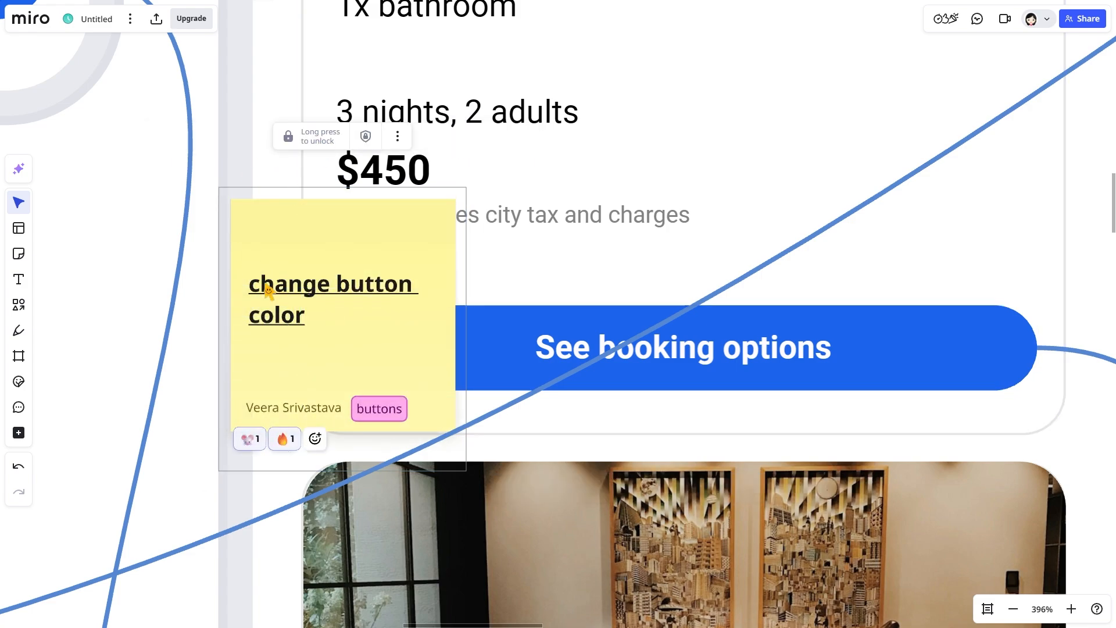
Try to move the locked note, and undo the accidental shift of the hotel card behind it
drag(264, 281, 921, 169)
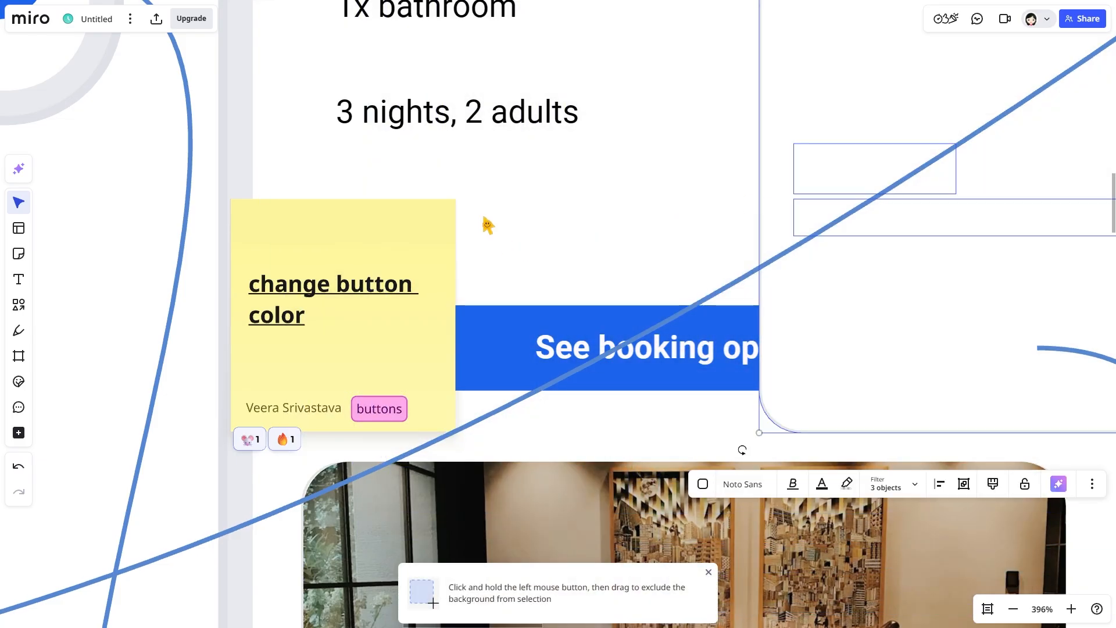
drag(365, 229, 208, 400)
click(321, 234)
key(ctrl+z)
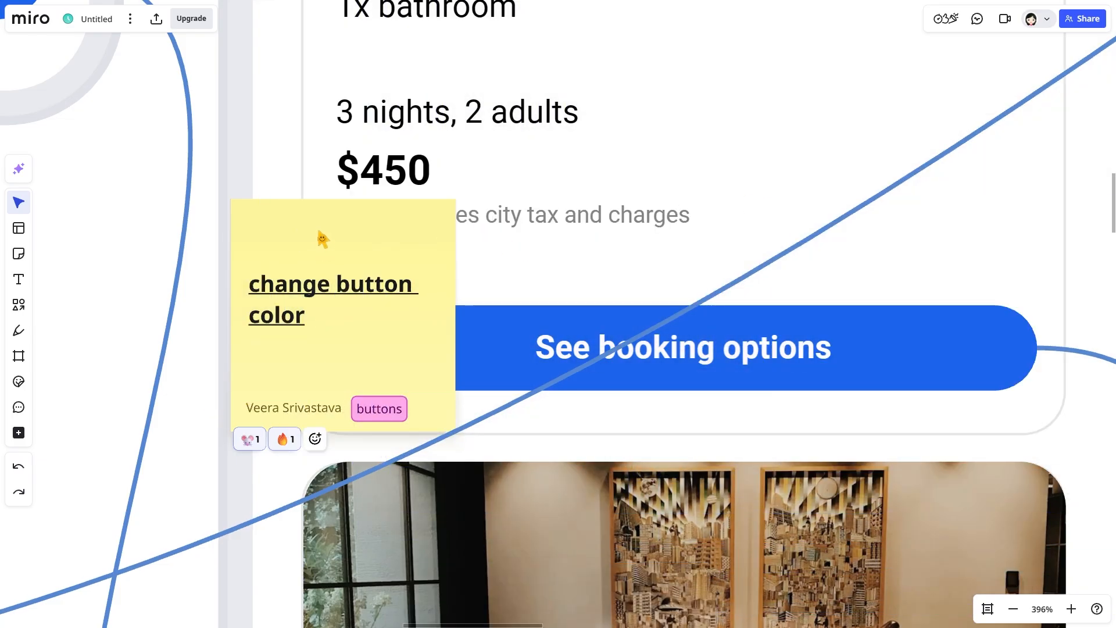
Check the options of the locked yellow "change button color" note and test again whether it can be moved
click(323, 242)
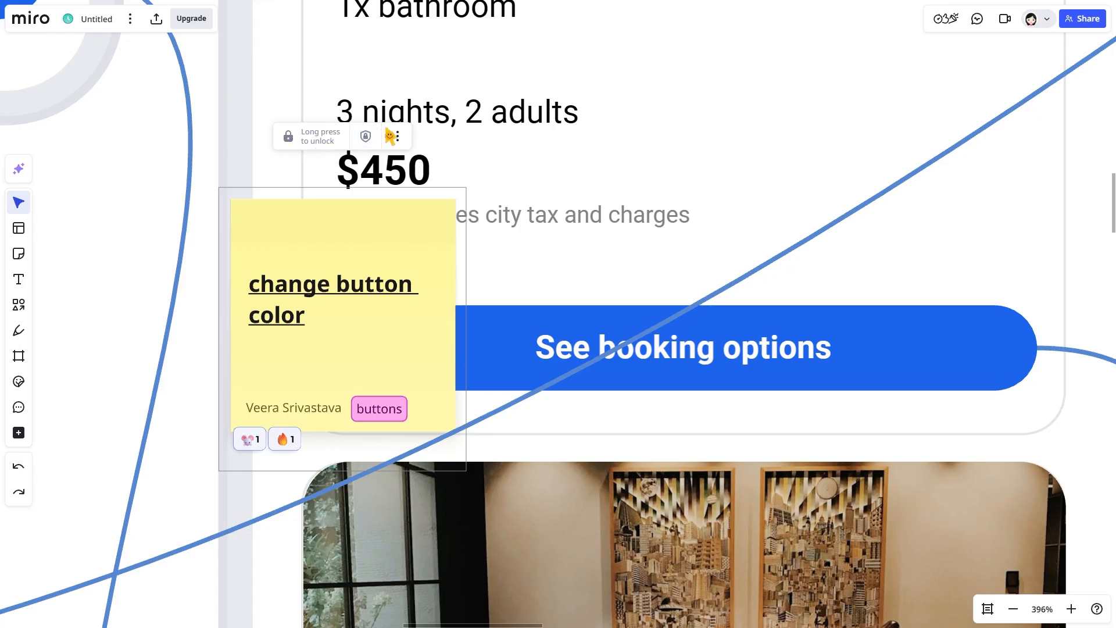
click(389, 132)
click(389, 131)
scroll(304, 236, down, 4)
scroll(304, 236, down, 2)
mouse_move(306, 239)
mouse_down()
mouse_move(382, 343)
mouse_move(300, 251)
mouse_up()
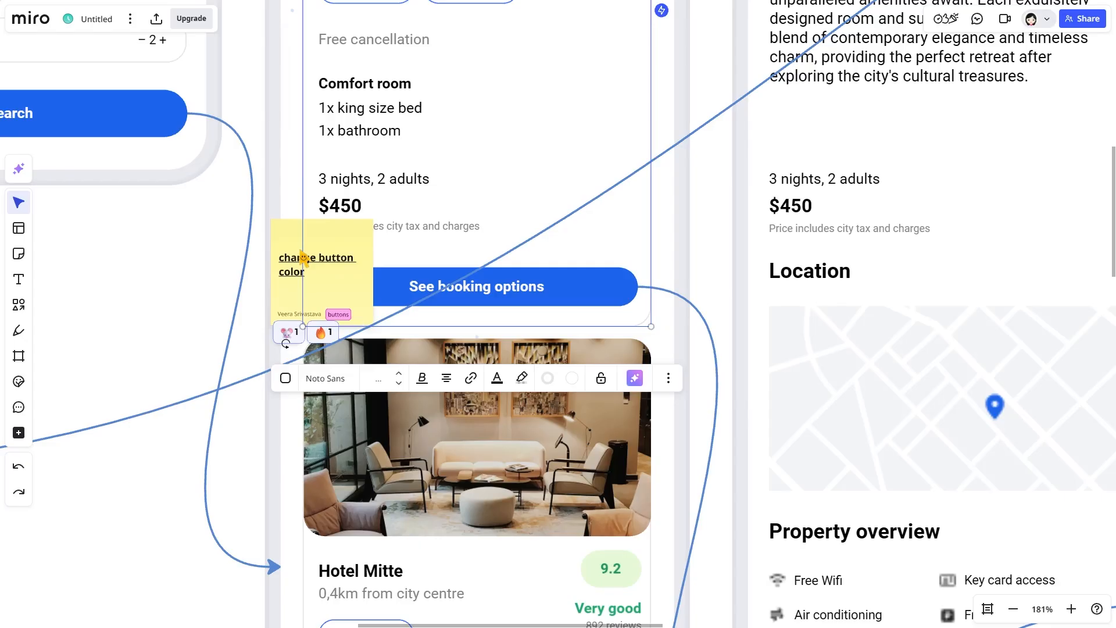
click(275, 200)
Add a text box reading "text to type" below the phone mockup with the Search button
scroll(282, 207, down, 5)
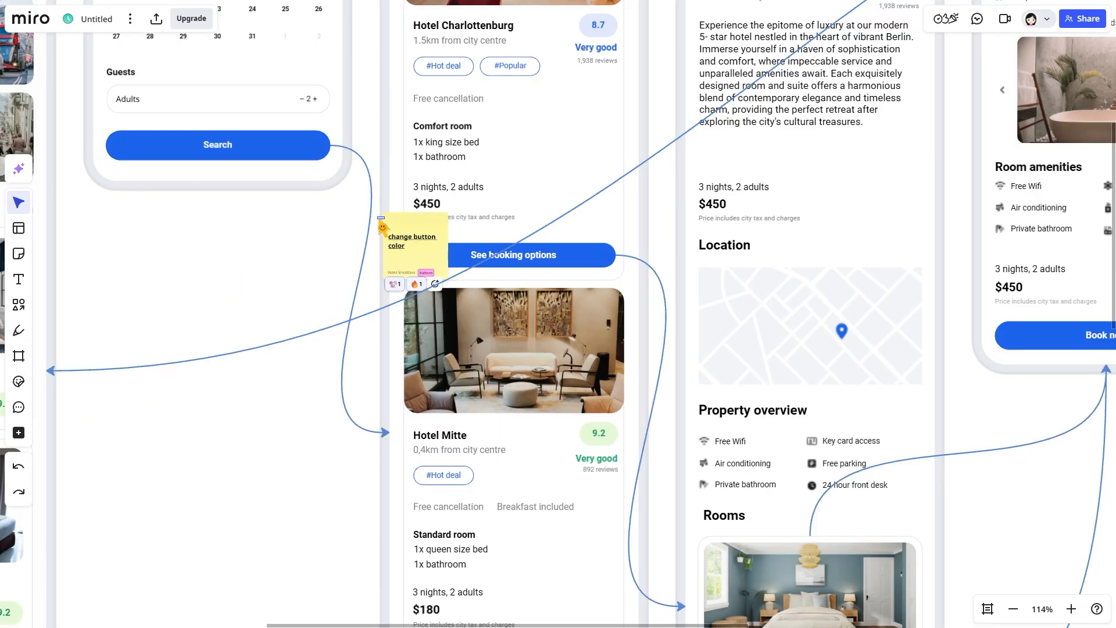
scroll(426, 239, down, 5)
scroll(431, 247, down, 3)
scroll(427, 250, up, 6)
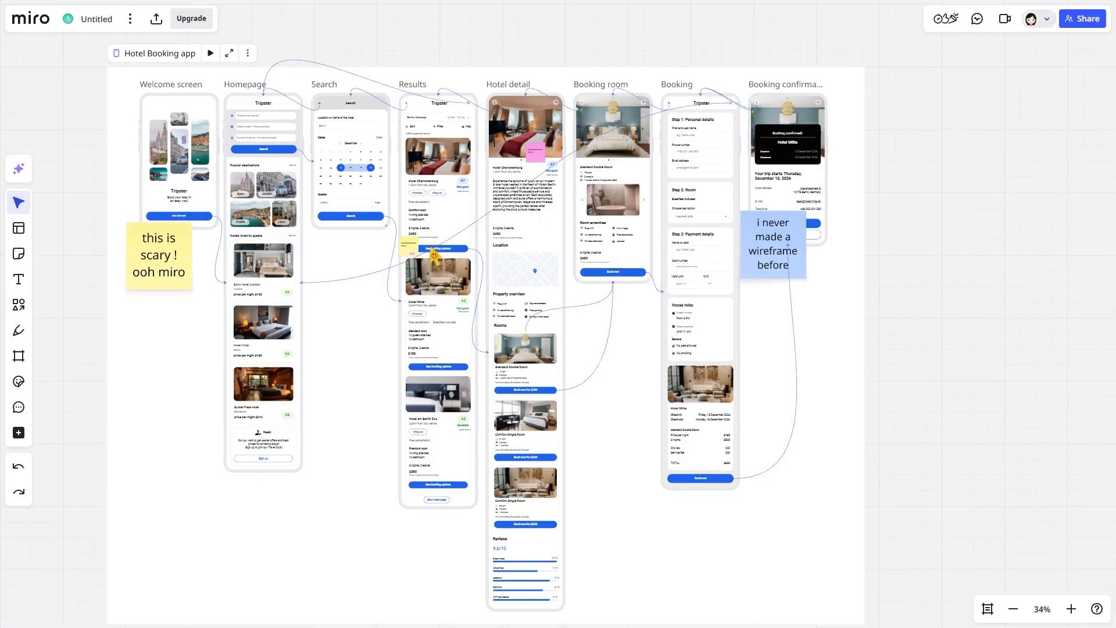
scroll(431, 252, down, 1)
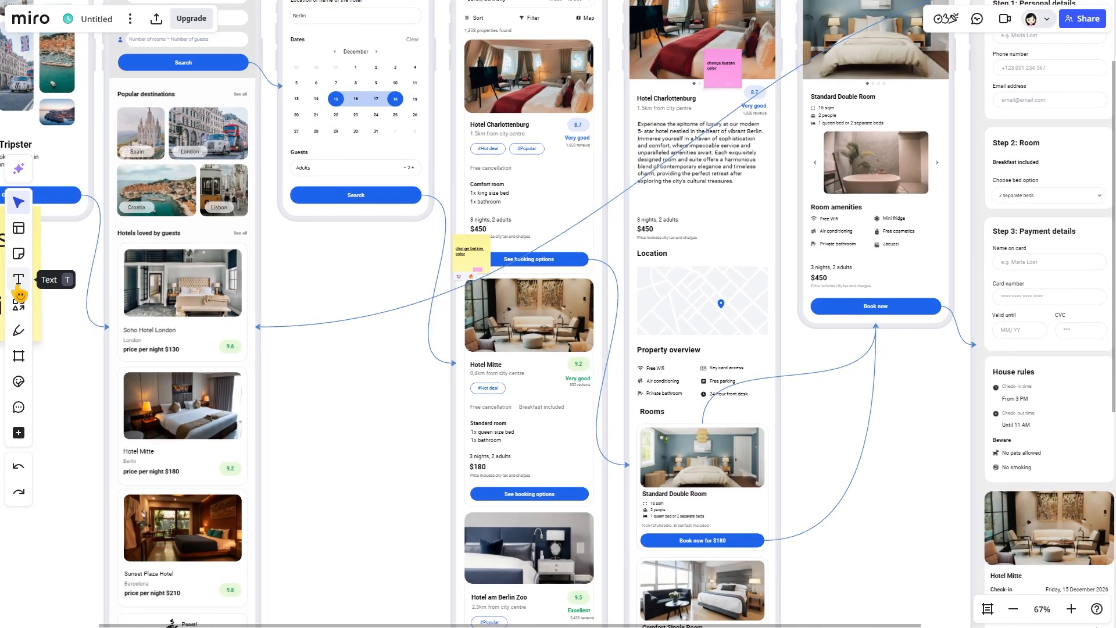
click(19, 289)
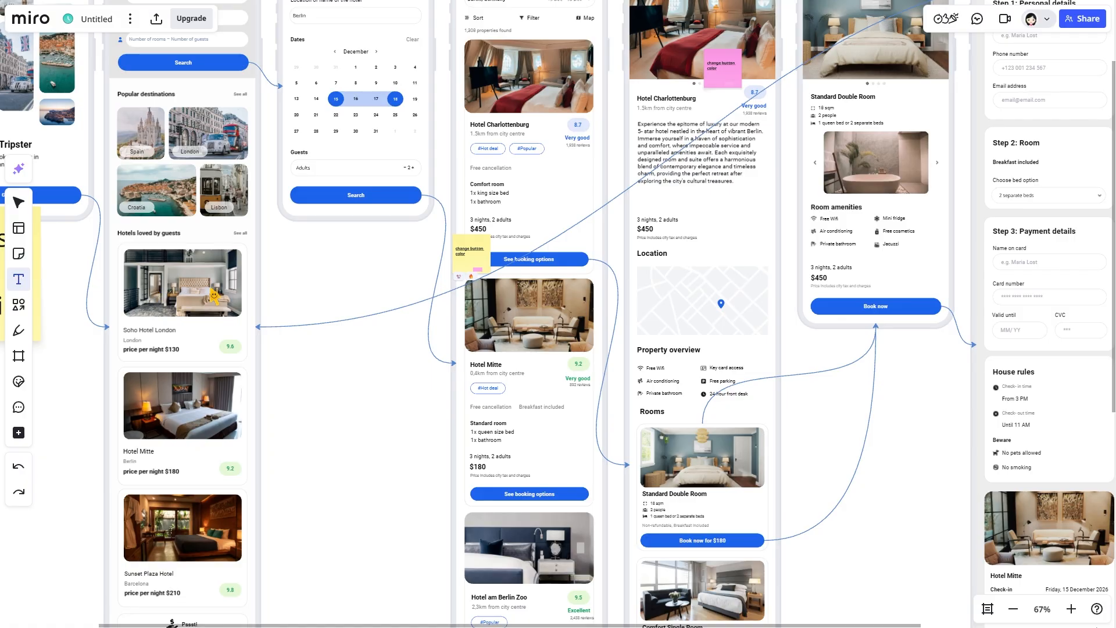
scroll(343, 247, down, 3)
scroll(316, 328, up, 9)
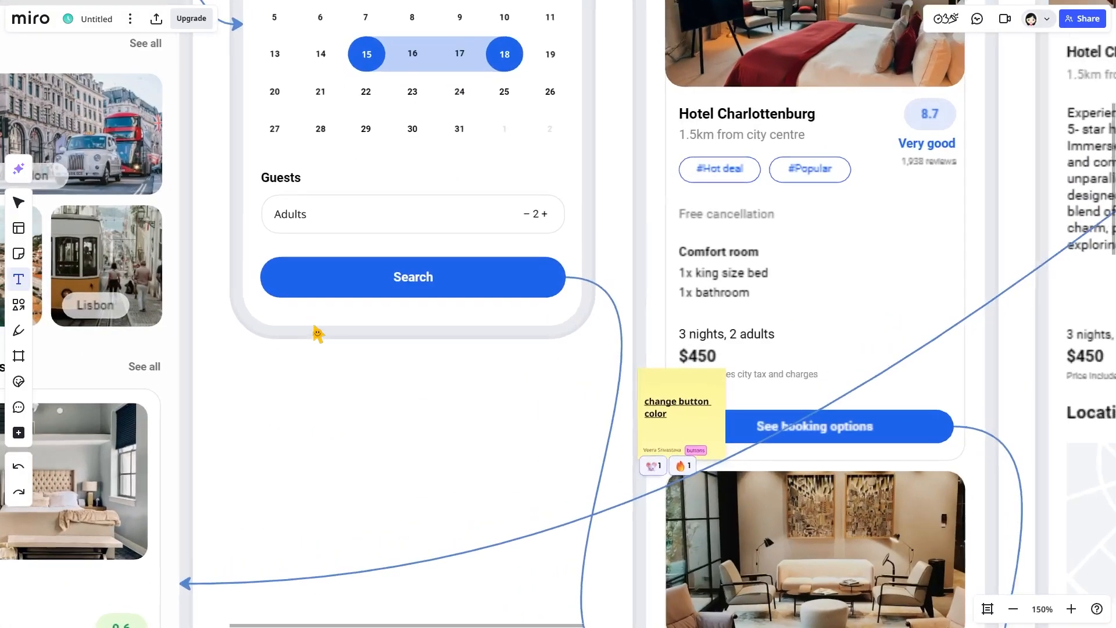
click(347, 313)
scroll(349, 314, up, 5)
scroll(354, 316, down, 3)
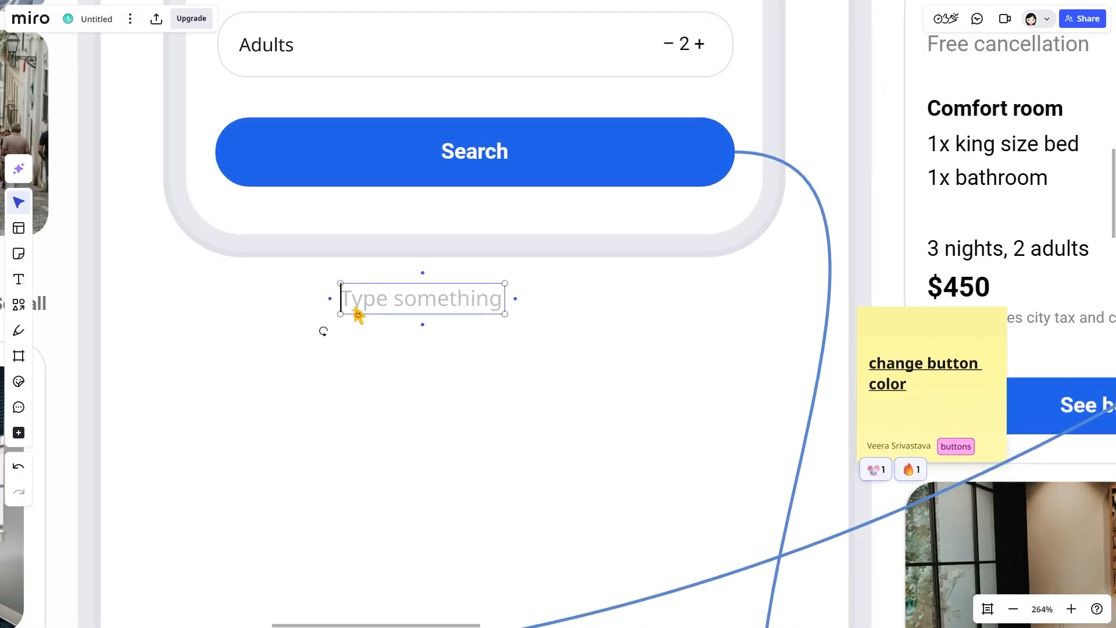
text(tex)
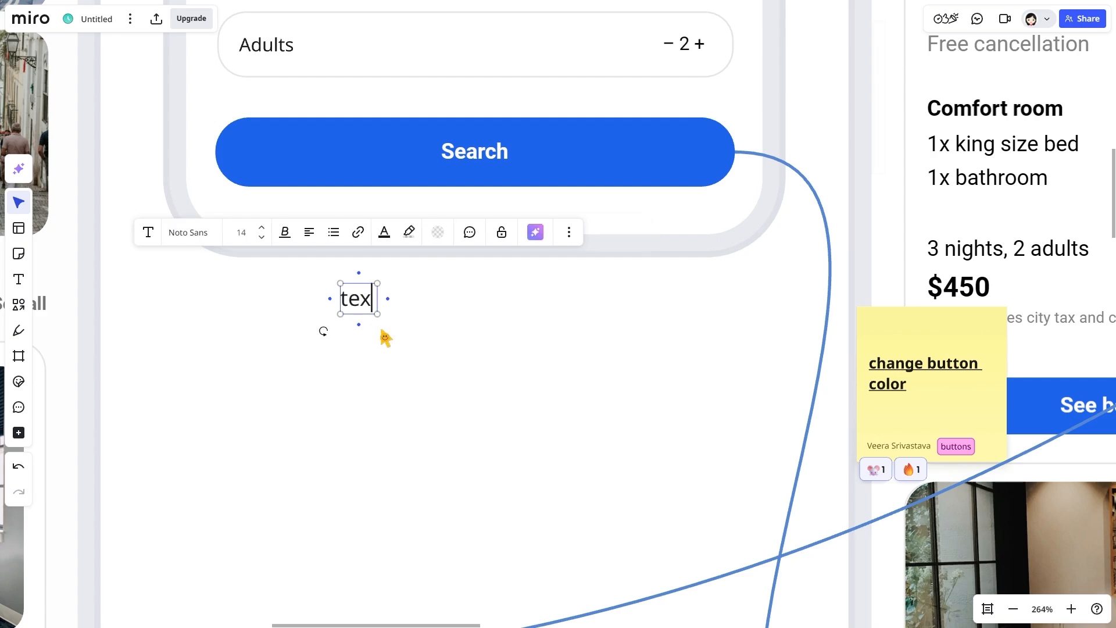
text(t to type)
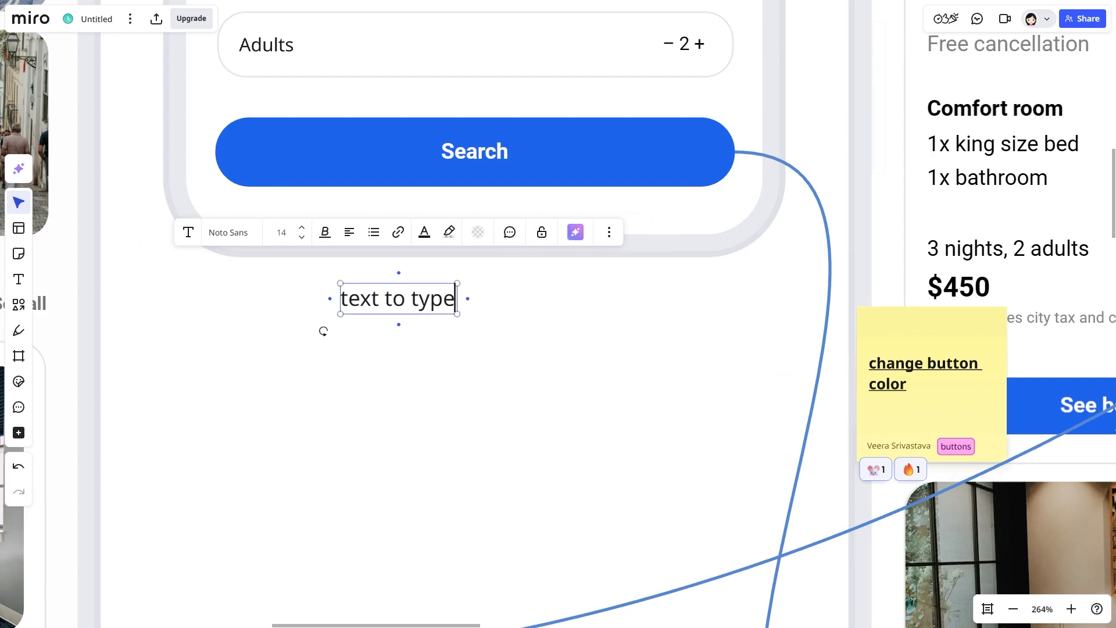
Format the "text to type" text in the Bangers font at size 24 with center alignment
click(224, 233)
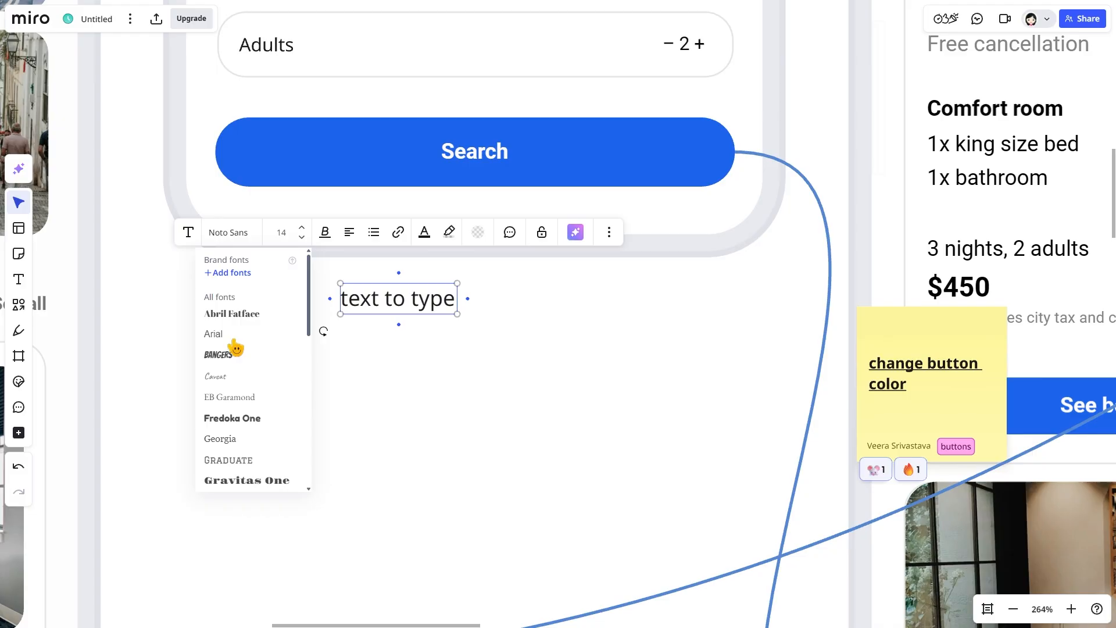
click(219, 354)
click(288, 237)
click(288, 237)
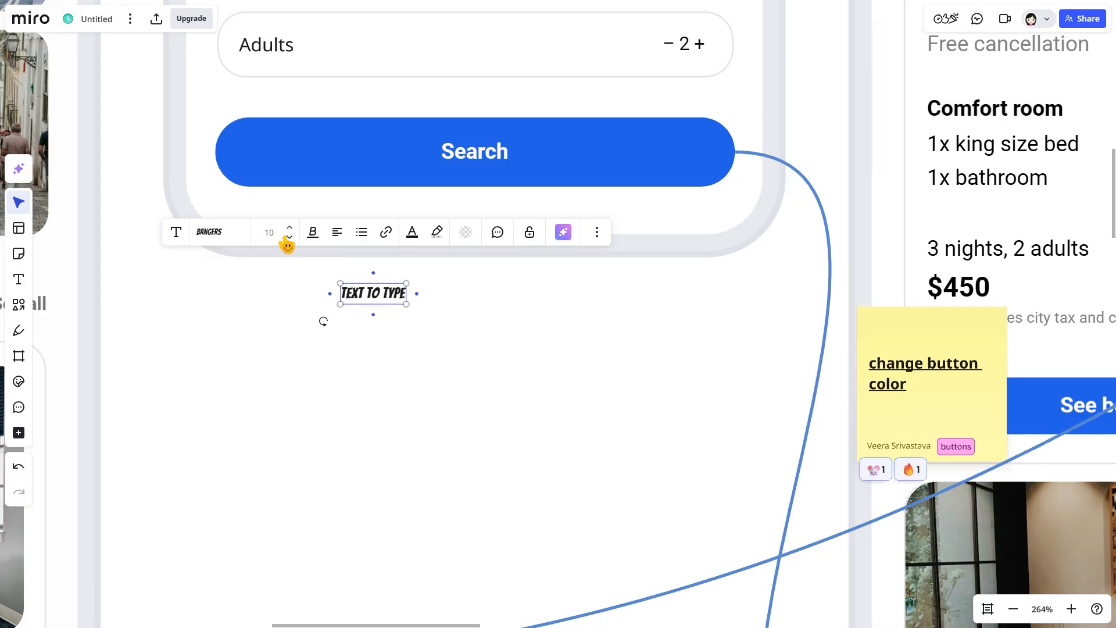
click(289, 229)
click(289, 229)
click(289, 229)
click(289, 229)
click(312, 232)
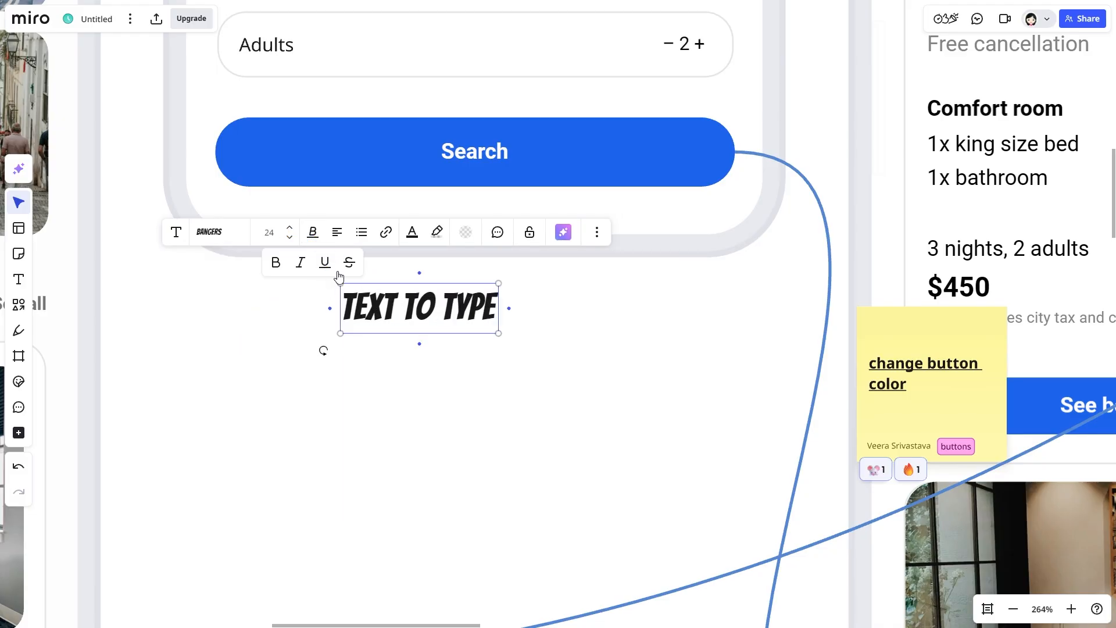
click(309, 262)
click(369, 233)
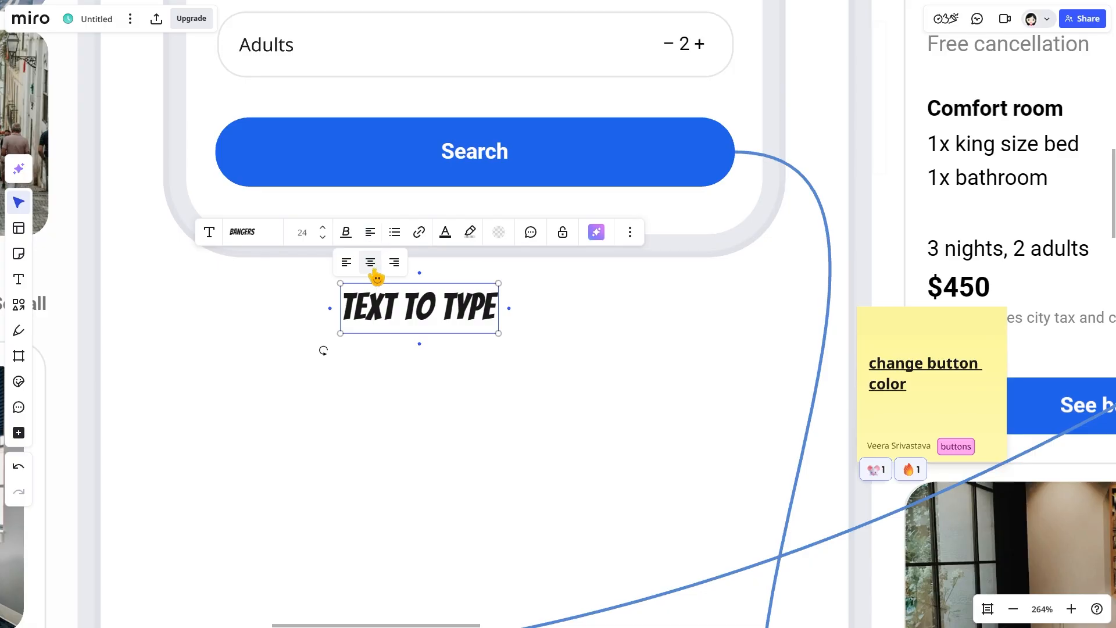
click(369, 260)
Turn the text into a numbered list item and increase its indent by one level
click(395, 233)
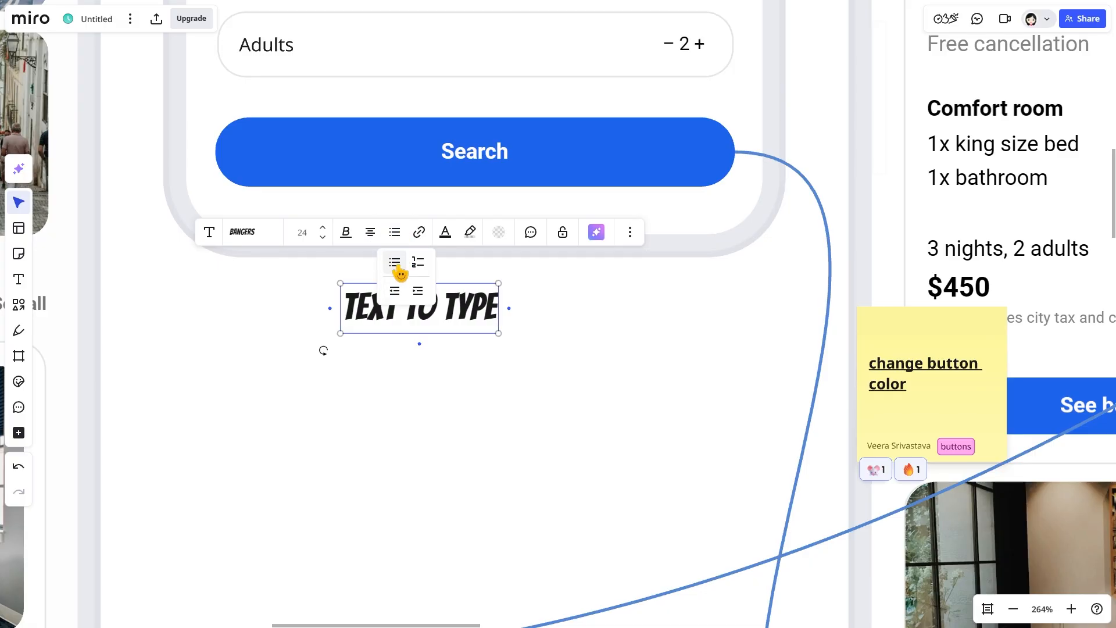
click(396, 260)
click(396, 234)
click(418, 261)
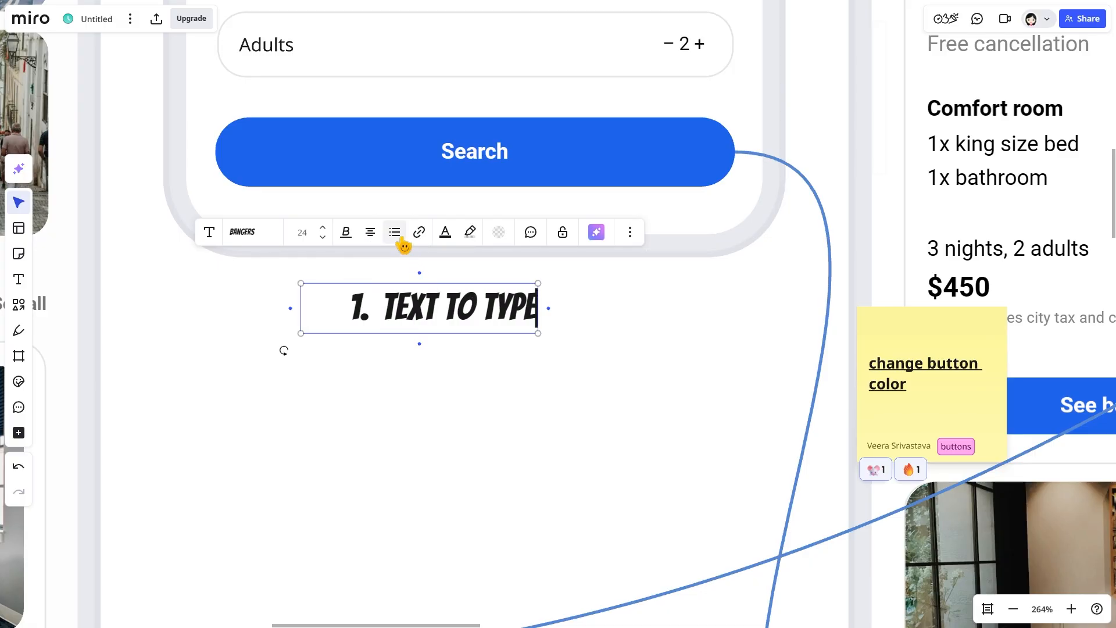
click(397, 235)
click(395, 233)
click(396, 233)
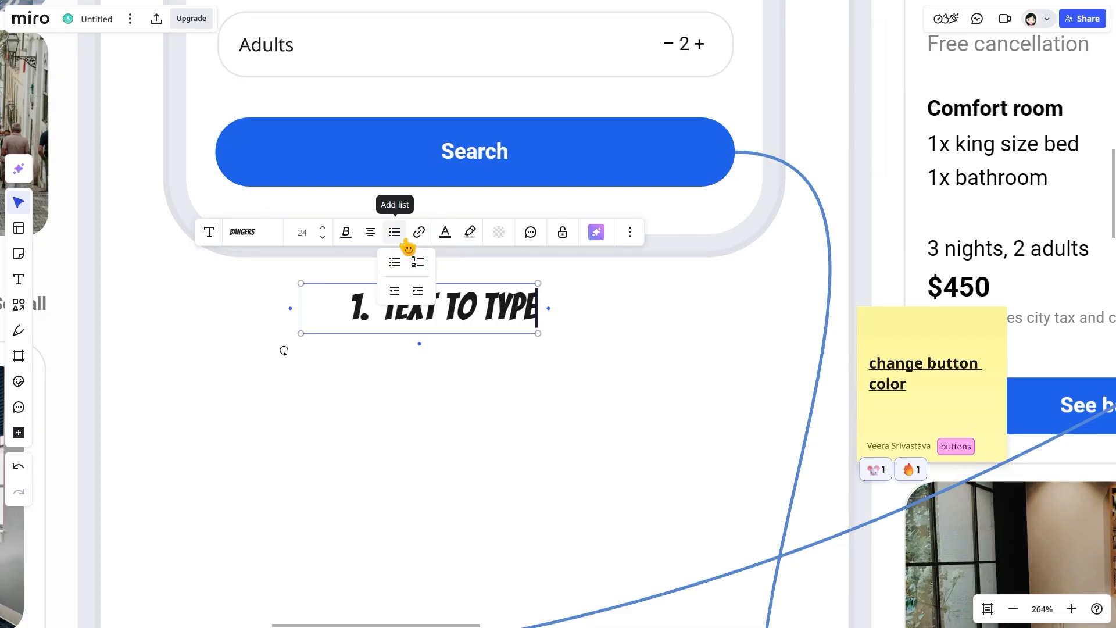
click(418, 291)
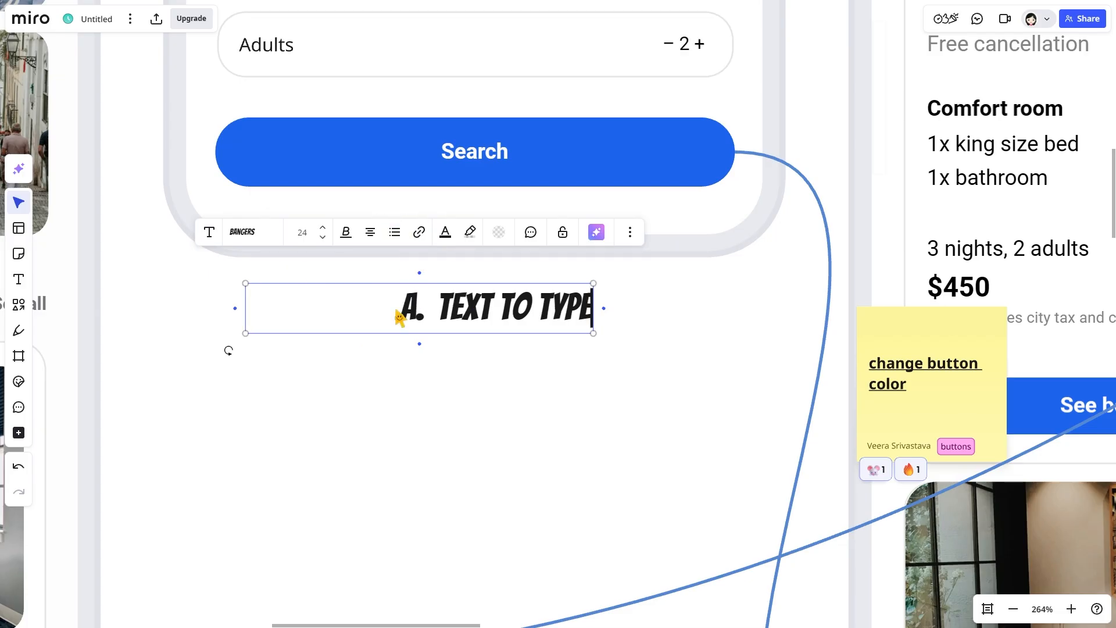
Insert a google.com link after "text to type", with a space before and after it
click(419, 233)
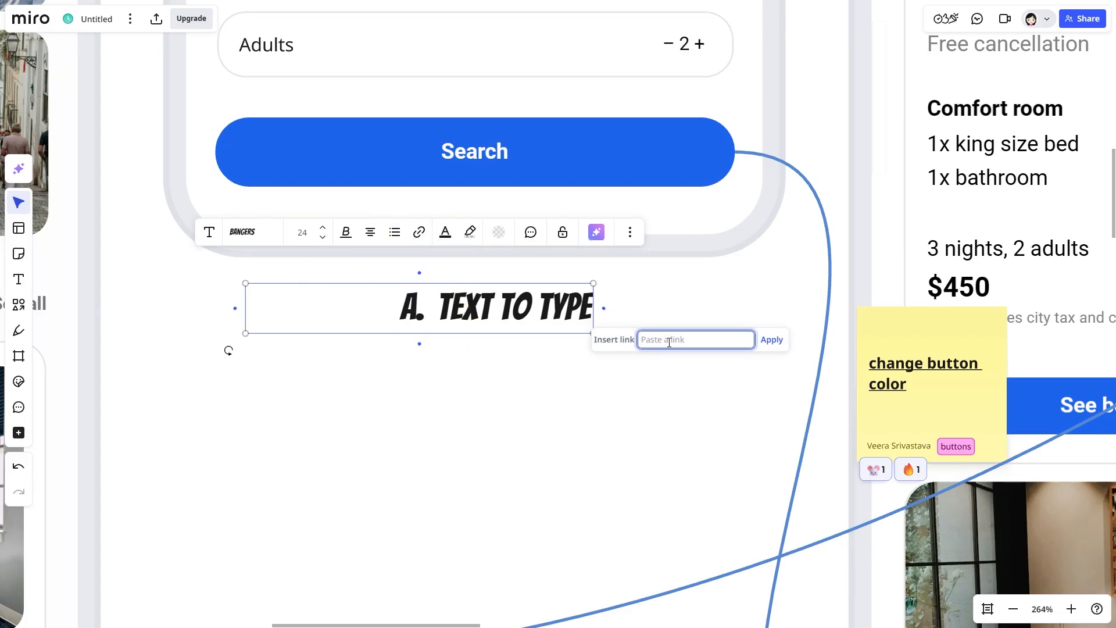
text(go)
text(ogle.com)
key(Return)
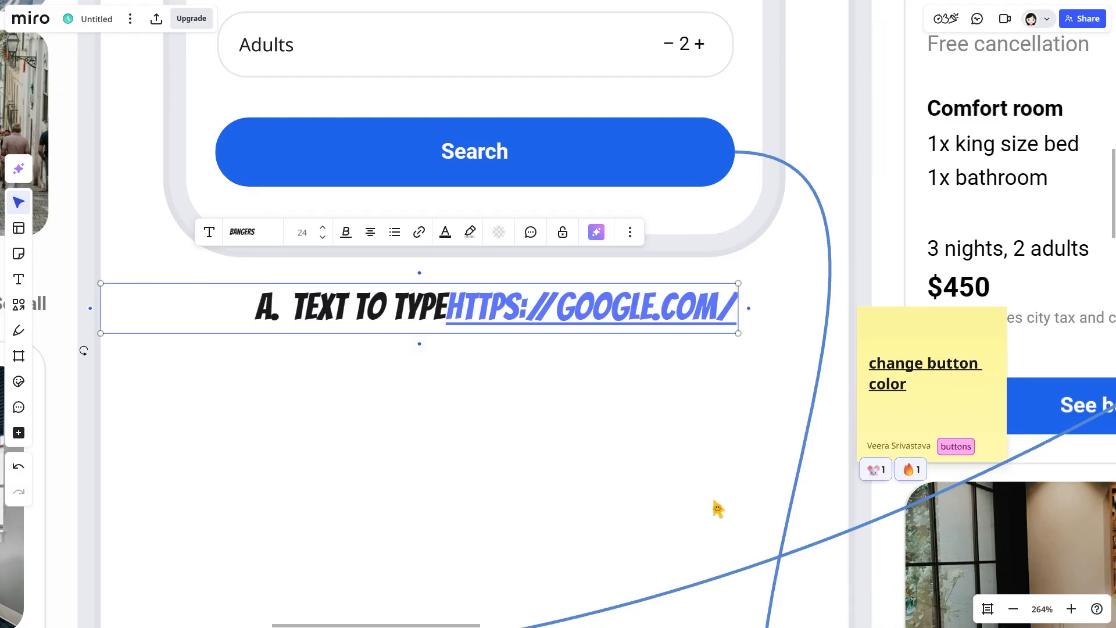
click(450, 310)
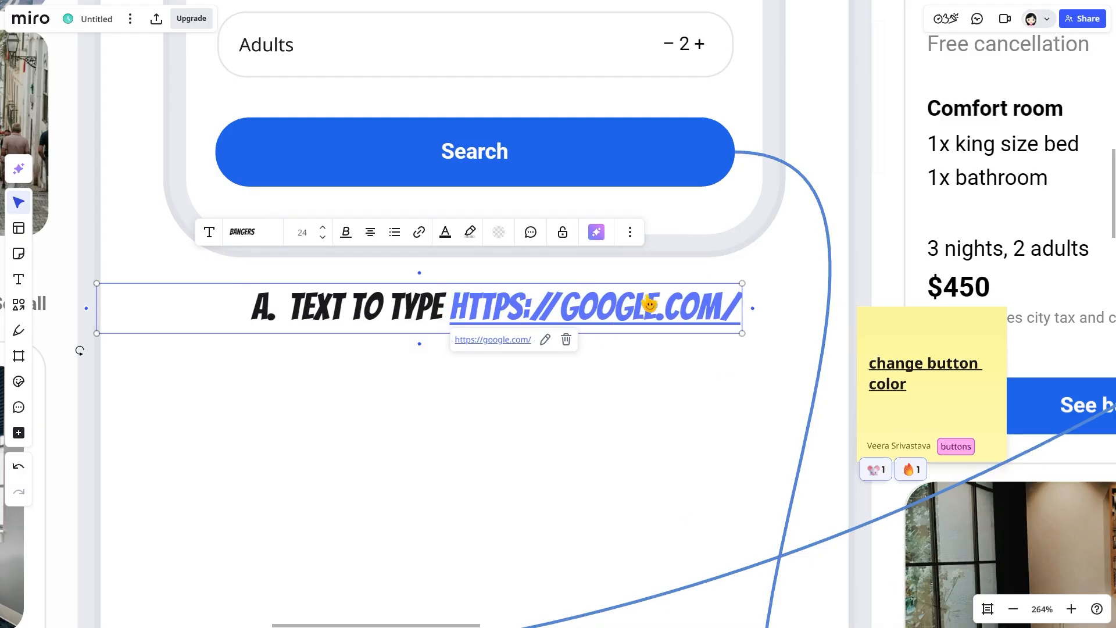
click(745, 316)
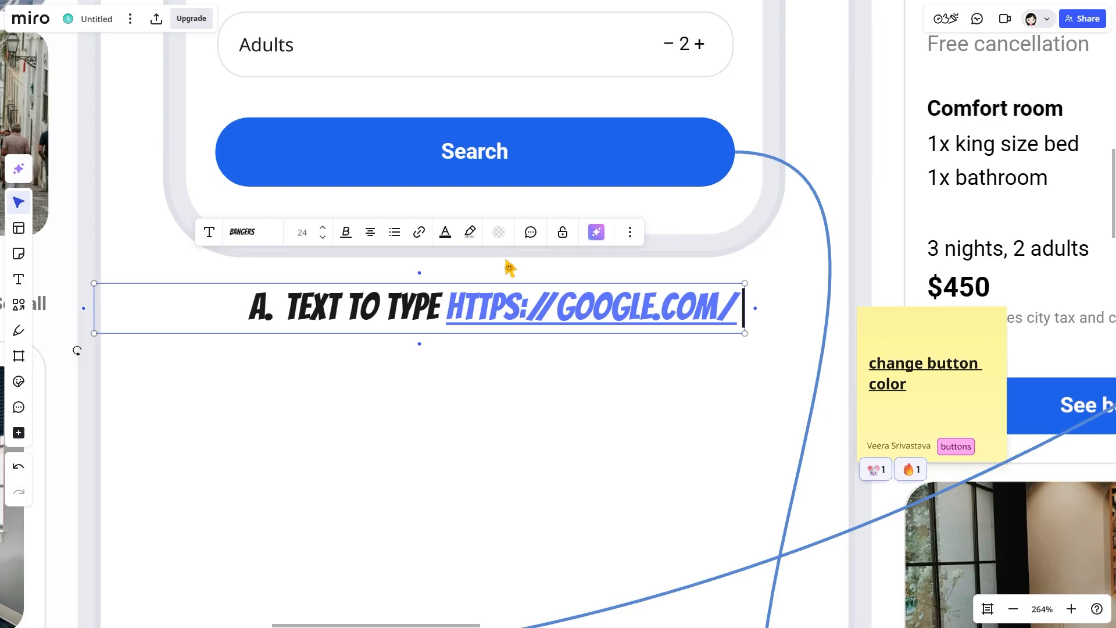
Highlight the word "text" in the text box in yellow
click(471, 232)
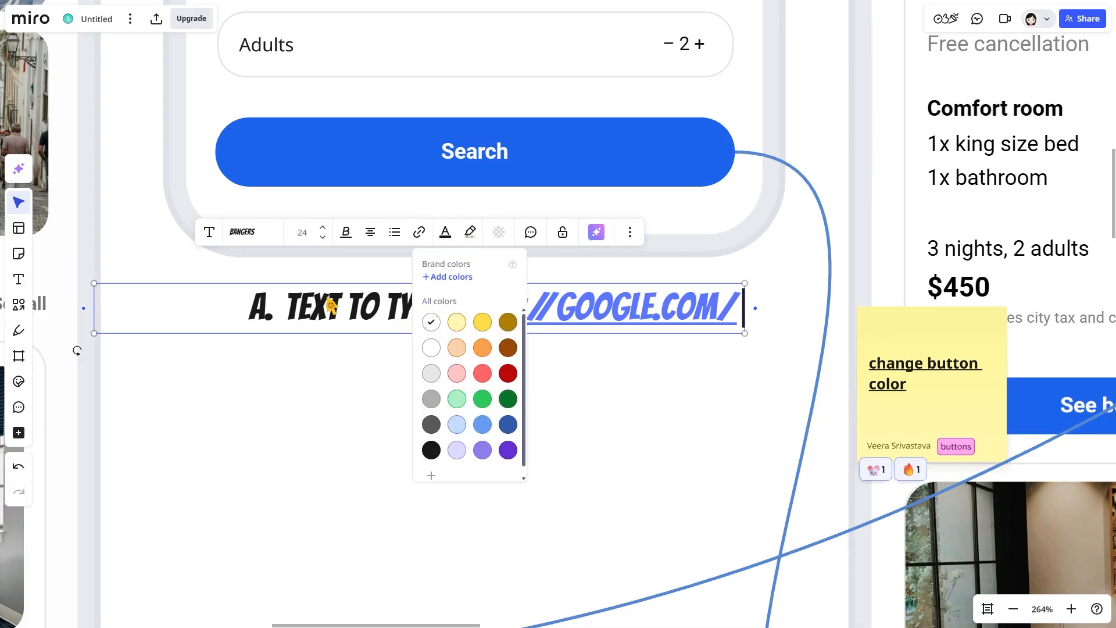
double_click(291, 304)
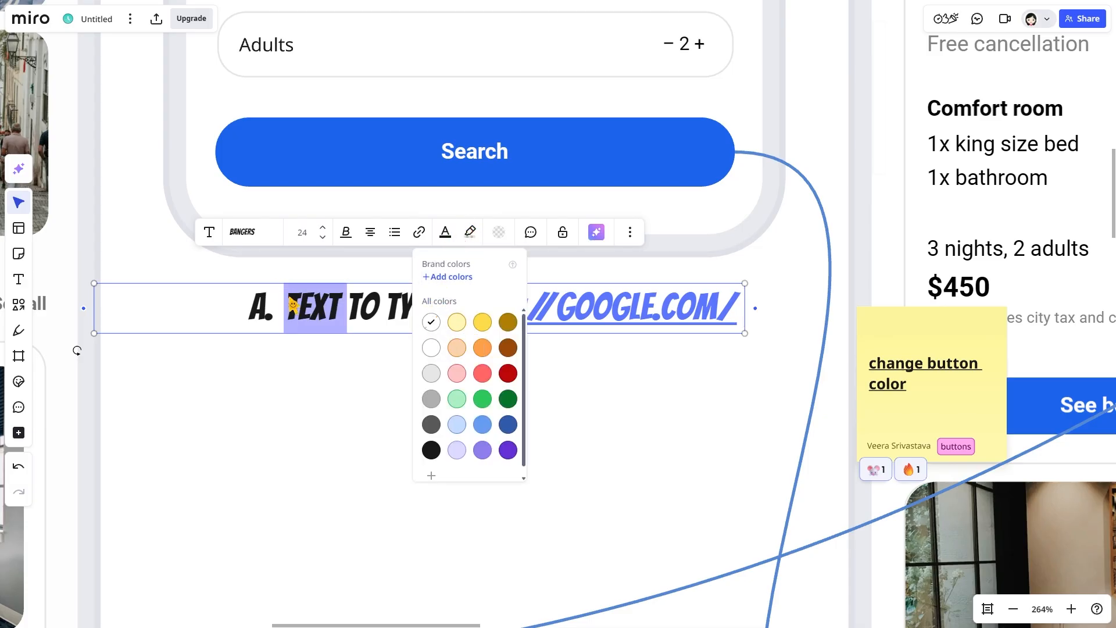
click(483, 322)
click(379, 309)
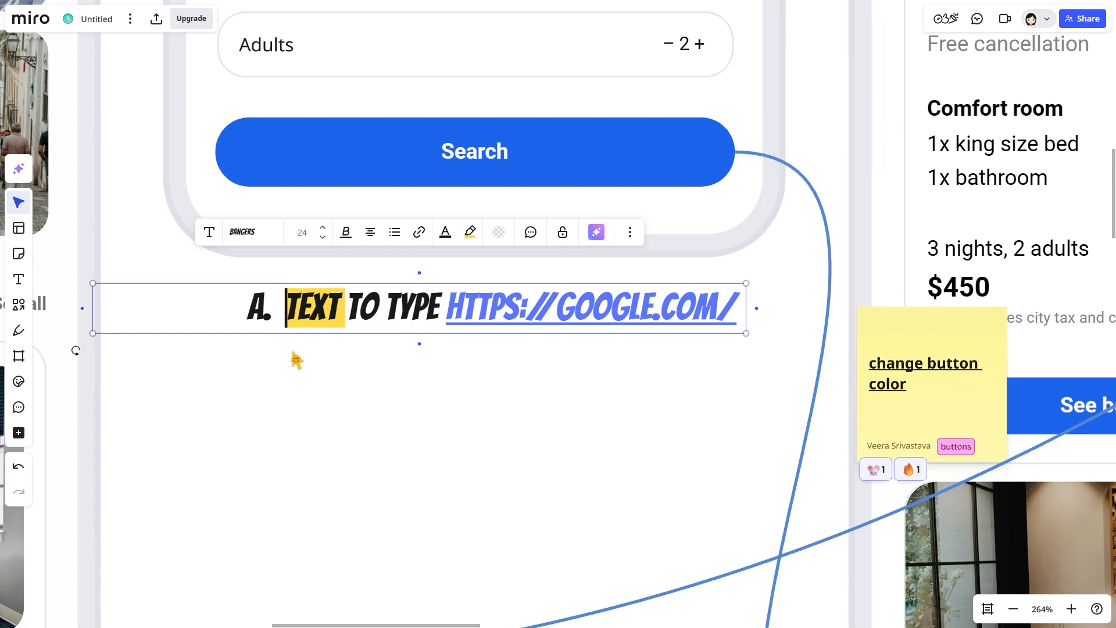
click(325, 337)
Fill the text box background with light green and reduce the fill's opacity
click(339, 310)
click(499, 232)
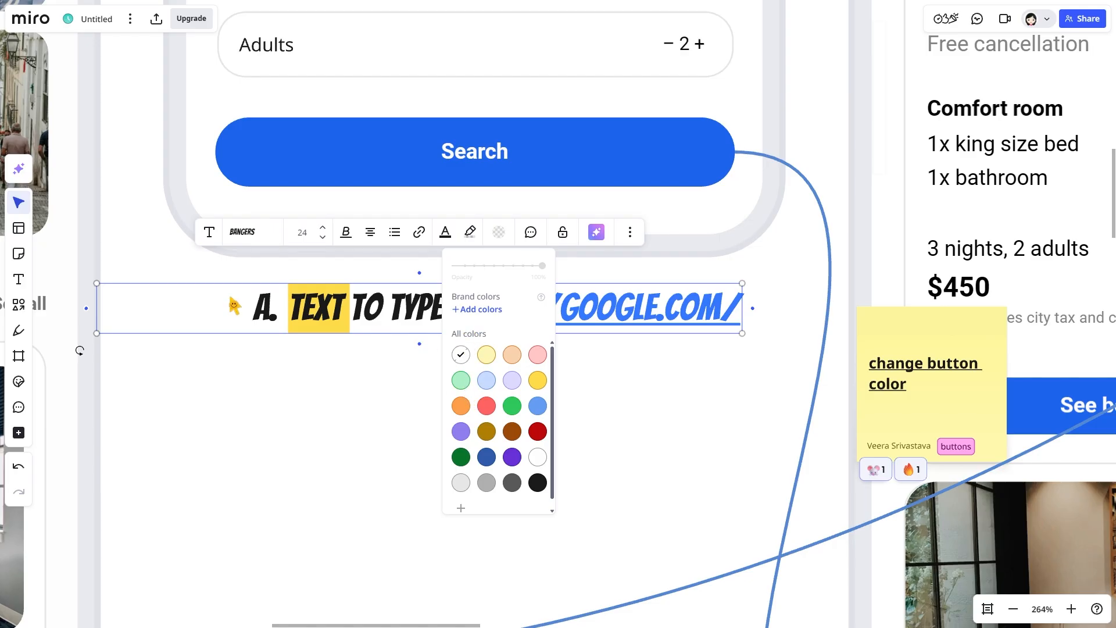
click(461, 380)
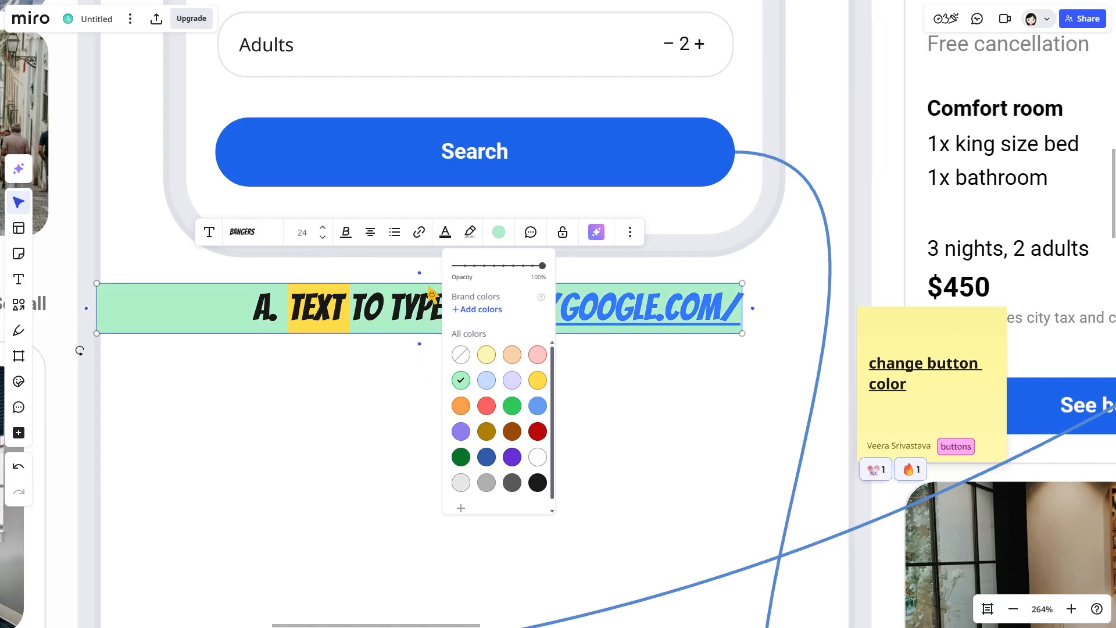
drag(543, 265, 455, 265)
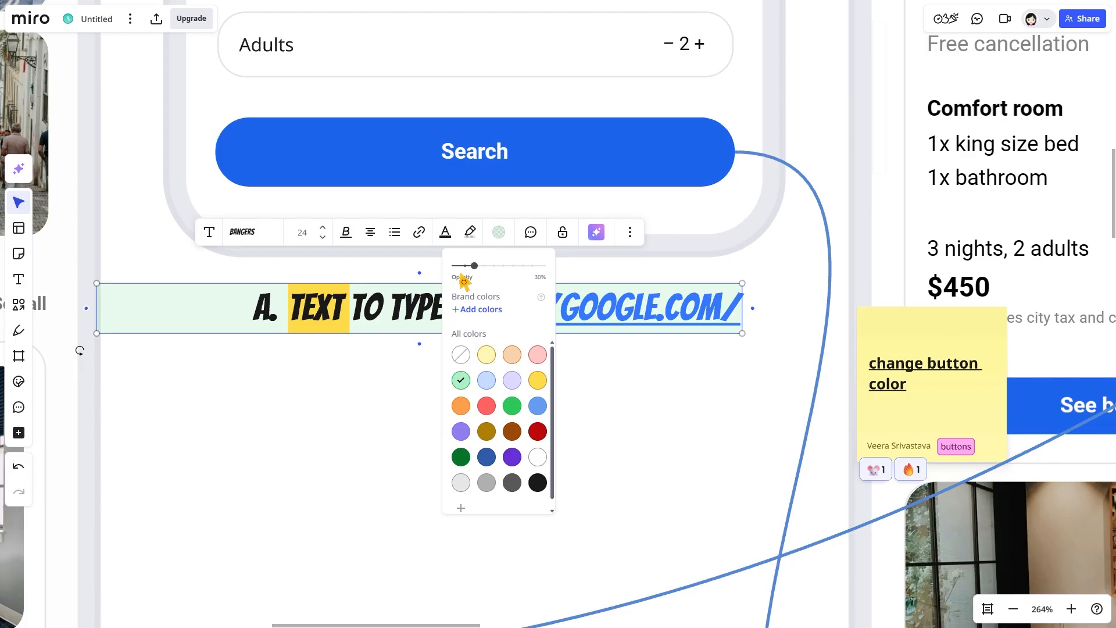
click(502, 265)
click(414, 321)
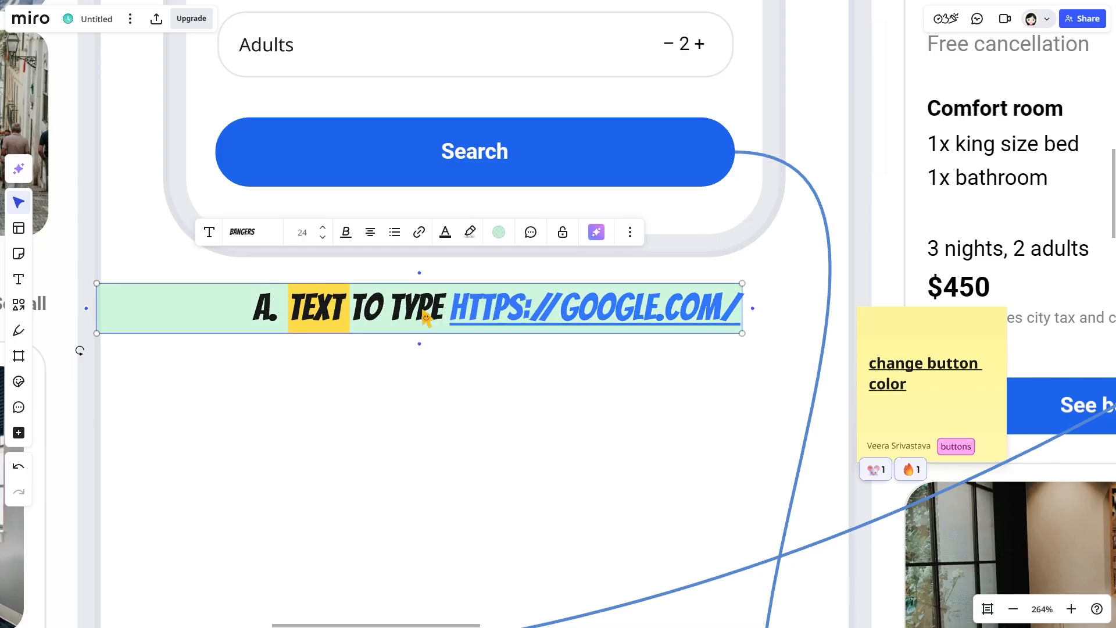
Attach the comment "minor tweak" to the text box and move its marker to the box's upper-right corner
click(531, 232)
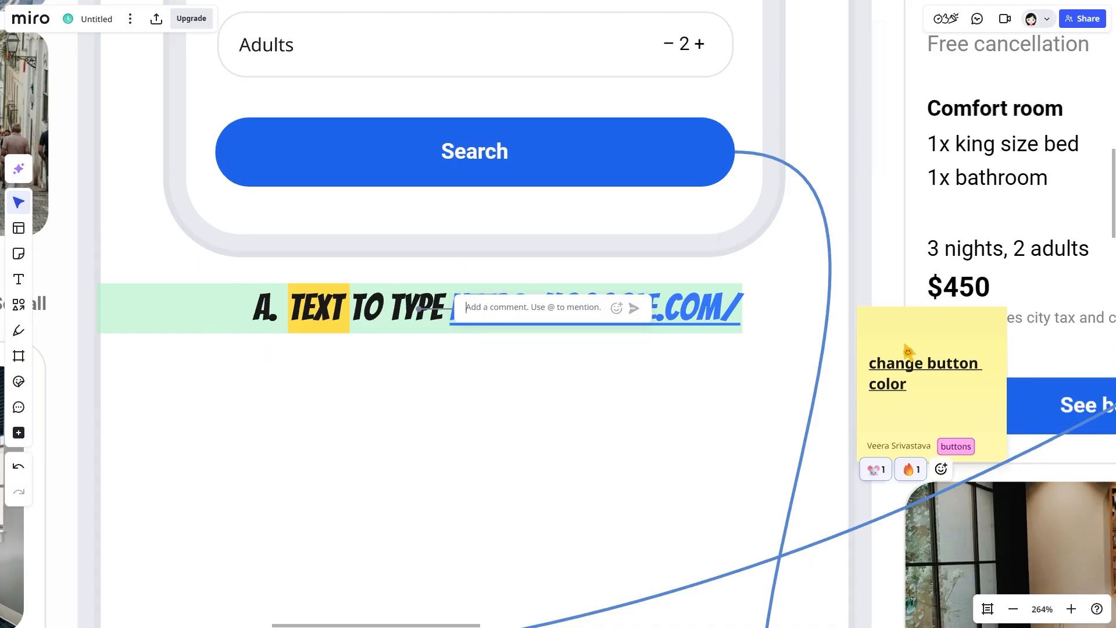
text(minor tweak)
key(Return)
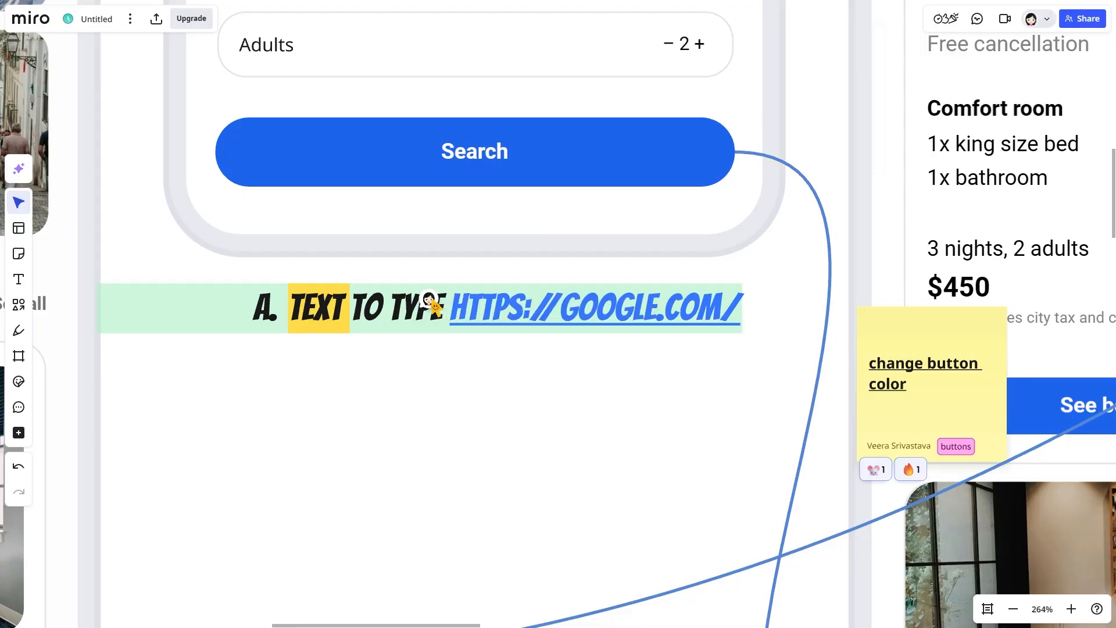
drag(435, 308, 738, 286)
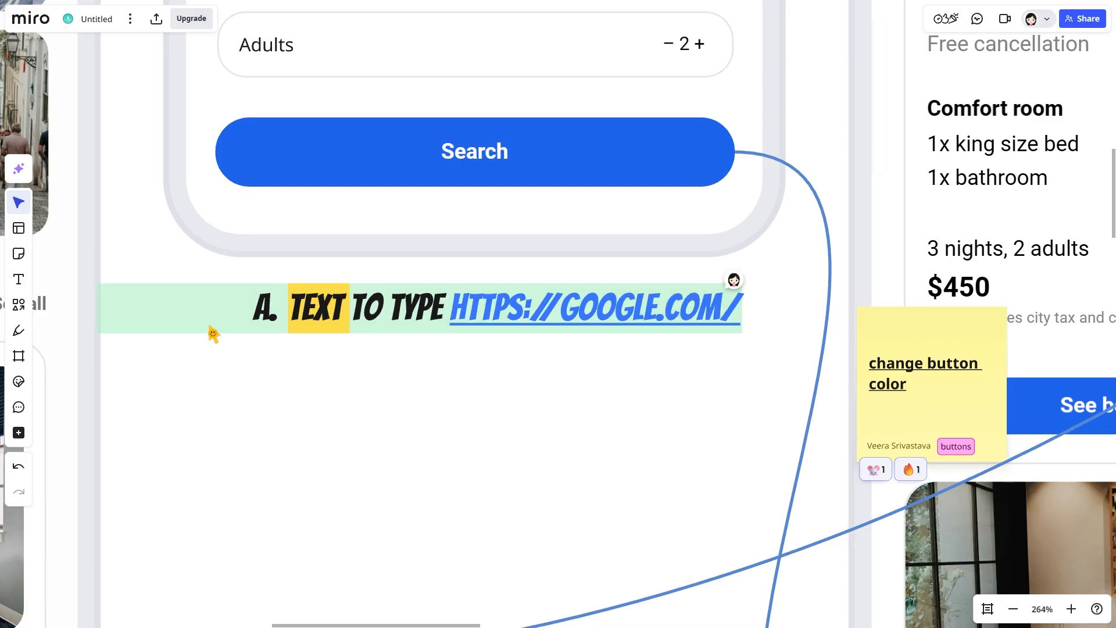
mouse_move(737, 286)
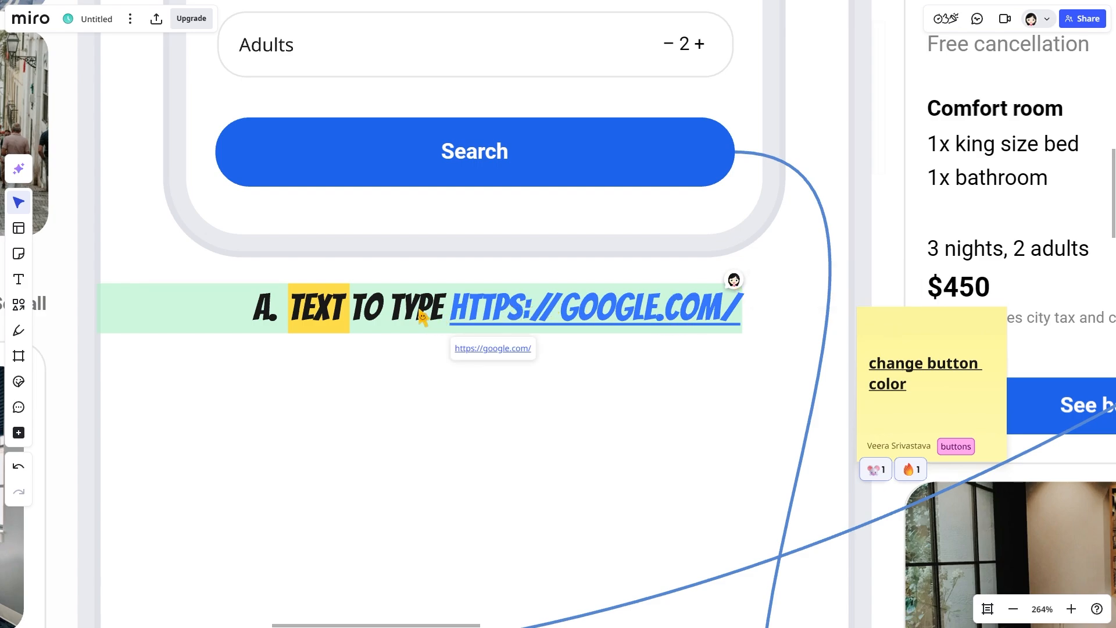
Lock the green text box in place
click(512, 314)
click(563, 232)
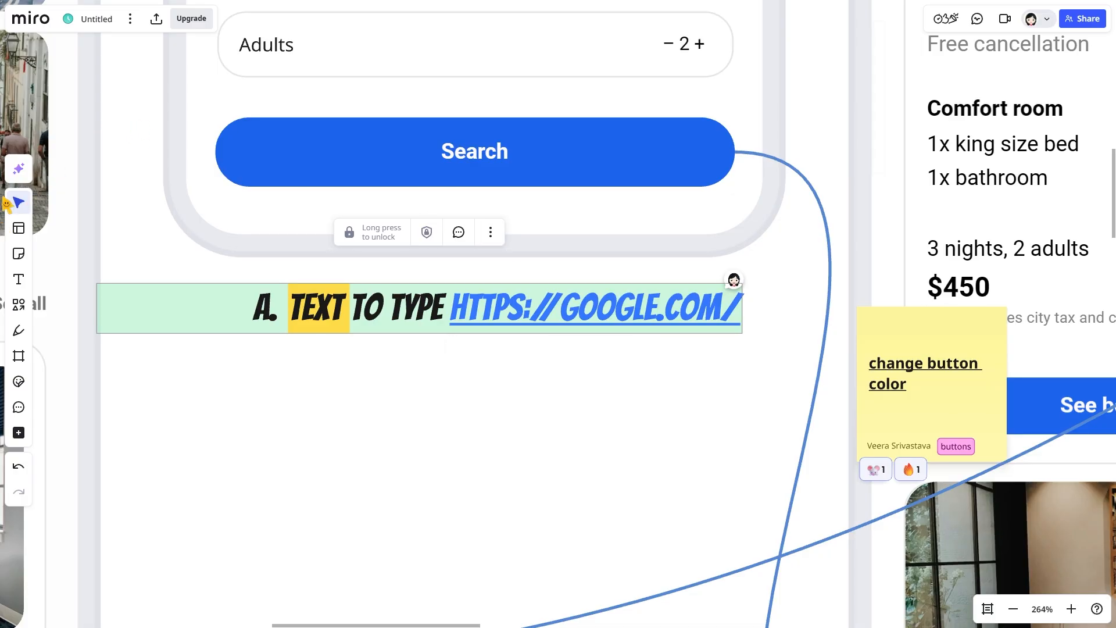
Draw a large rounded rectangle on the empty board area below the wireframe frame
scroll(185, 299, down, 5)
click(19, 307)
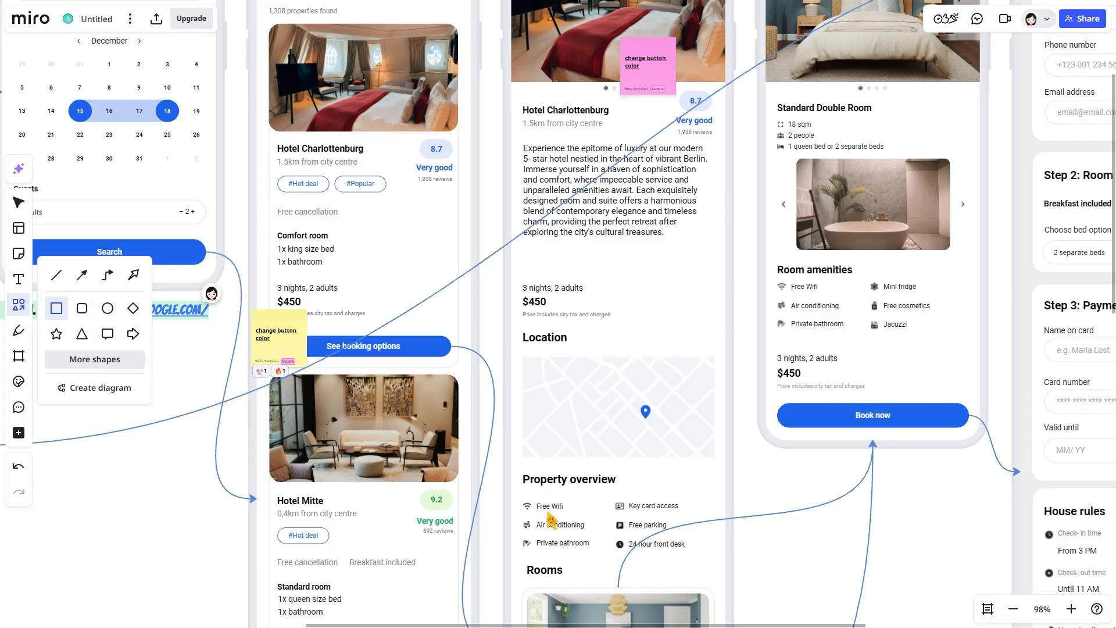
click(238, 487)
scroll(239, 488, down, 17)
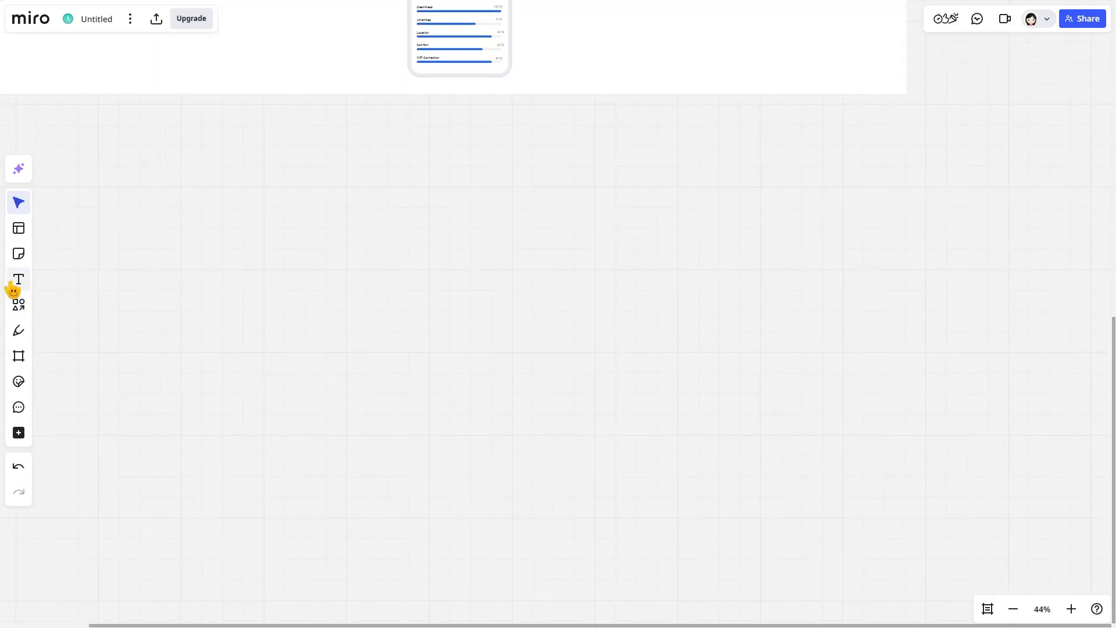
click(17, 305)
click(82, 307)
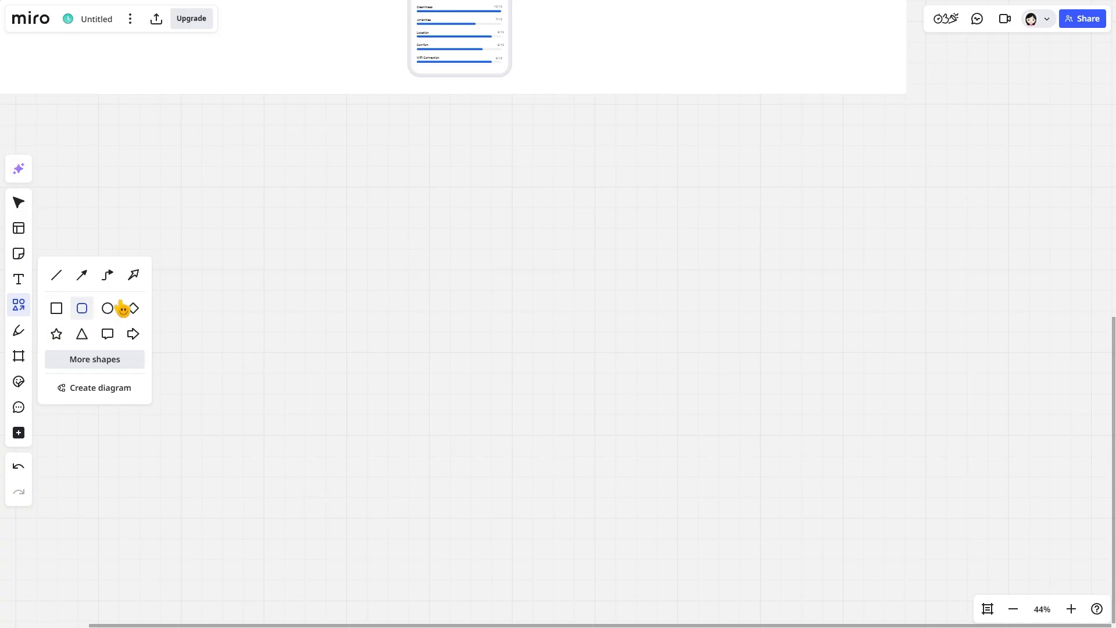
drag(111, 179, 353, 373)
Draw a star to the right of the rounded rectangle and a speech bubble between the two shapes
click(19, 305)
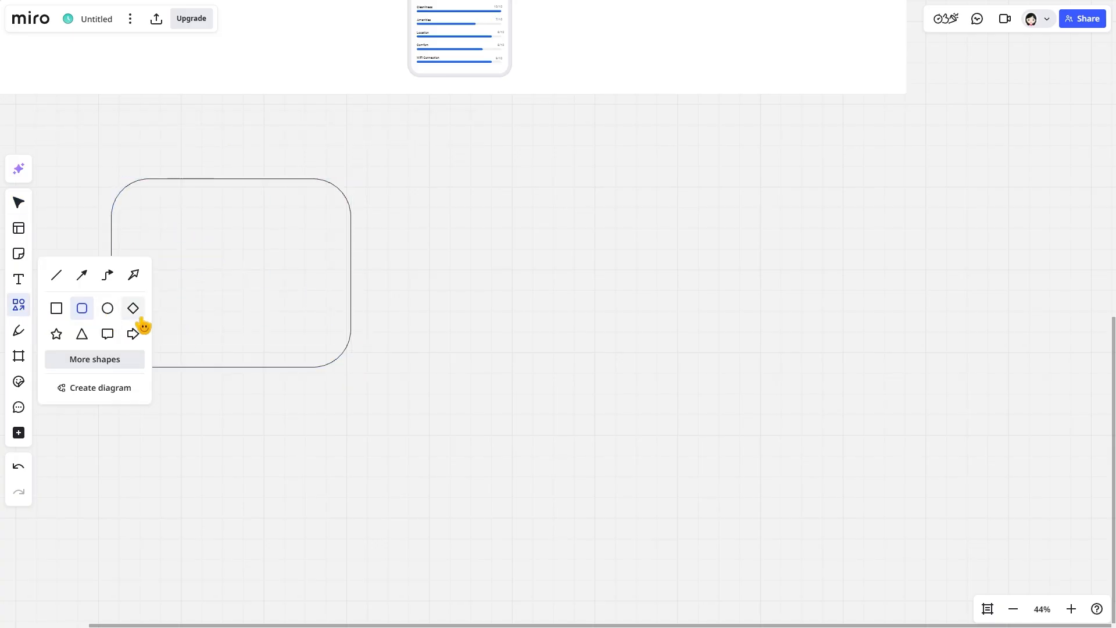
click(56, 333)
mouse_move(518, 268)
mouse_down()
mouse_move(735, 468)
mouse_move(719, 452)
mouse_up()
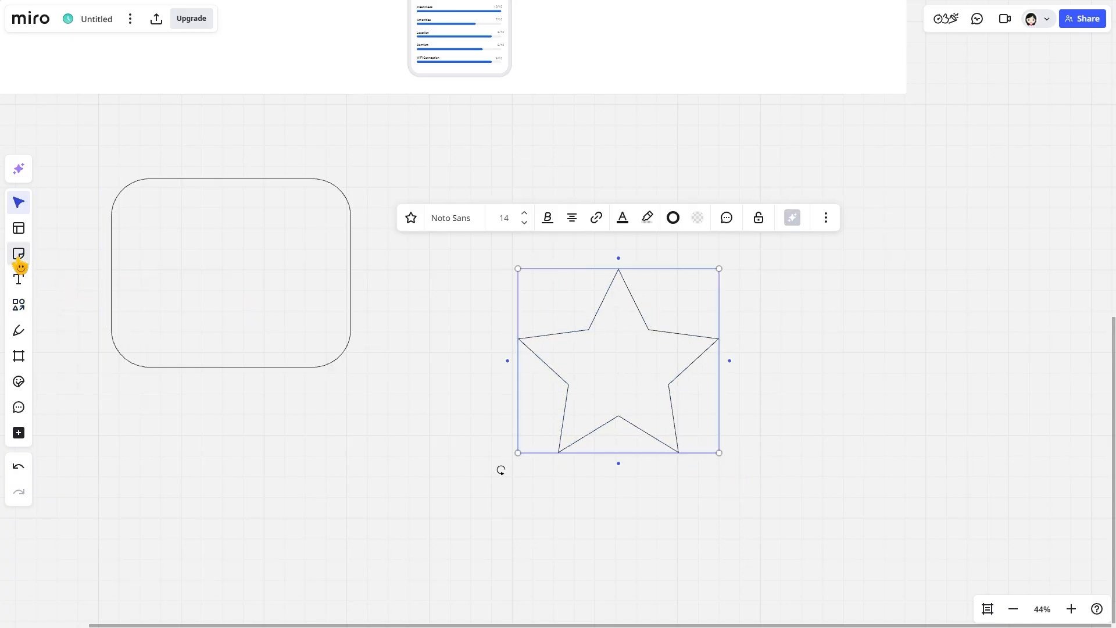
click(18, 255)
click(16, 303)
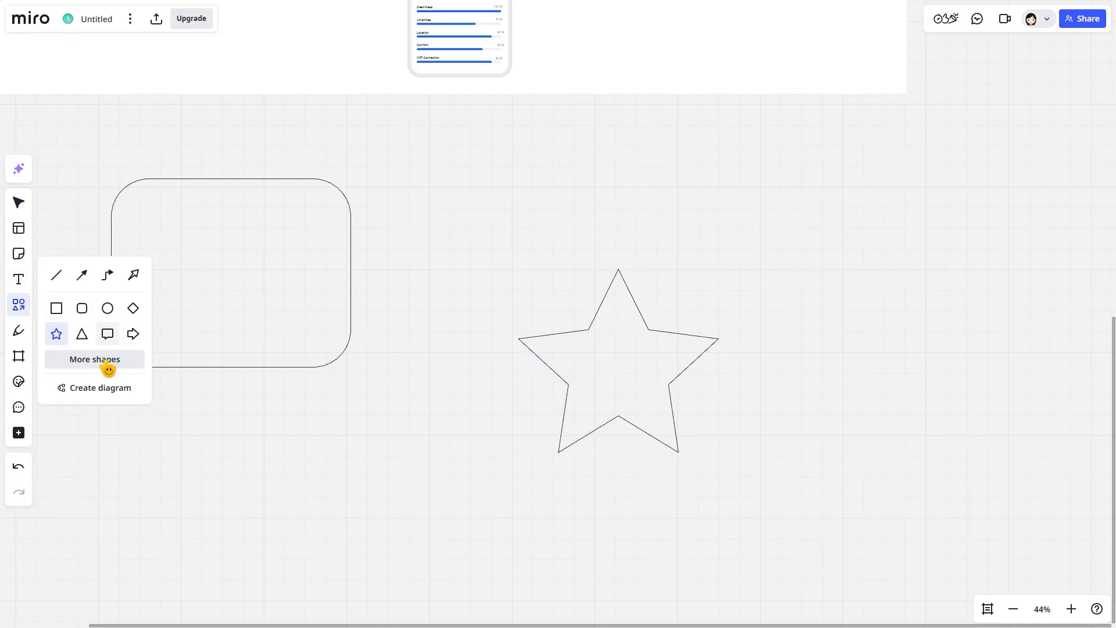
click(106, 338)
drag(392, 163, 528, 282)
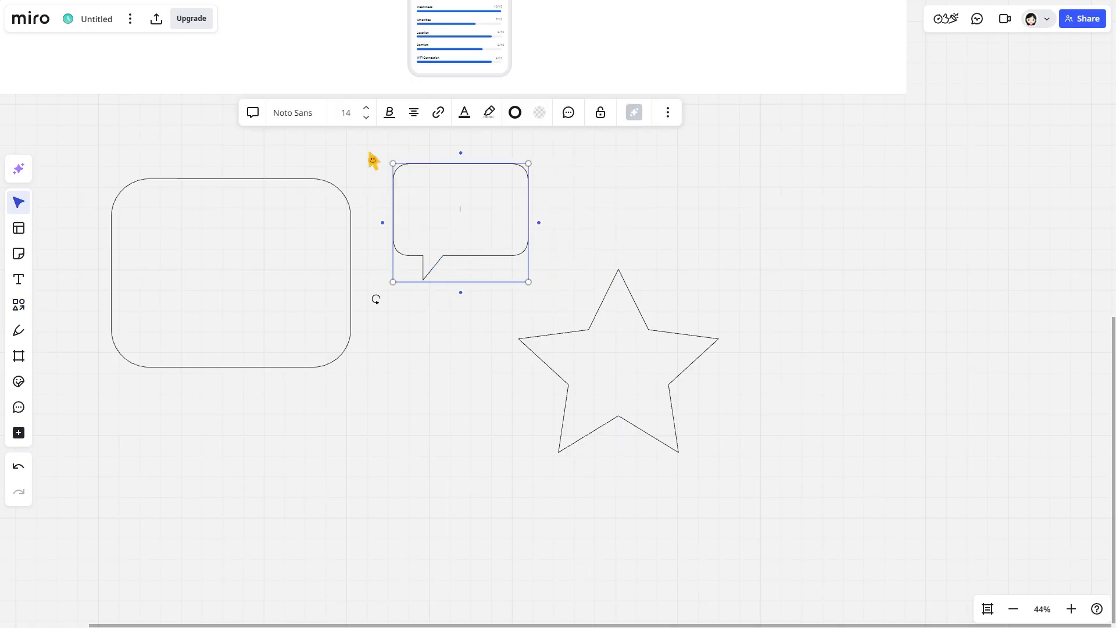
Open the full diagramming shape library and examine its shape sets and the option to upload SVG shapes
click(17, 306)
click(62, 359)
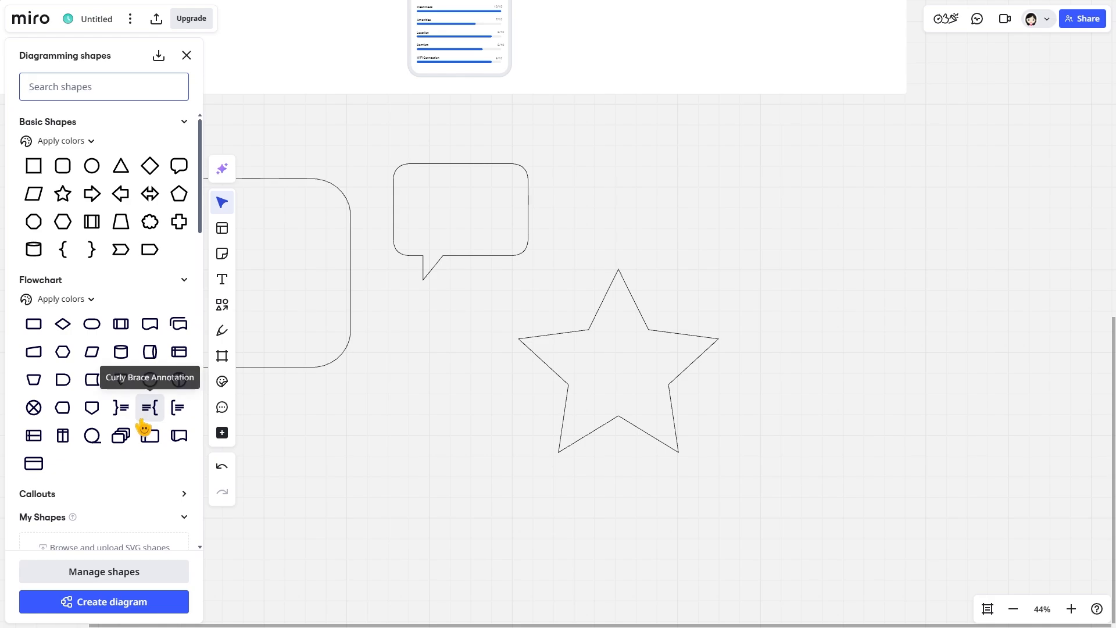
scroll(139, 413, down, 4)
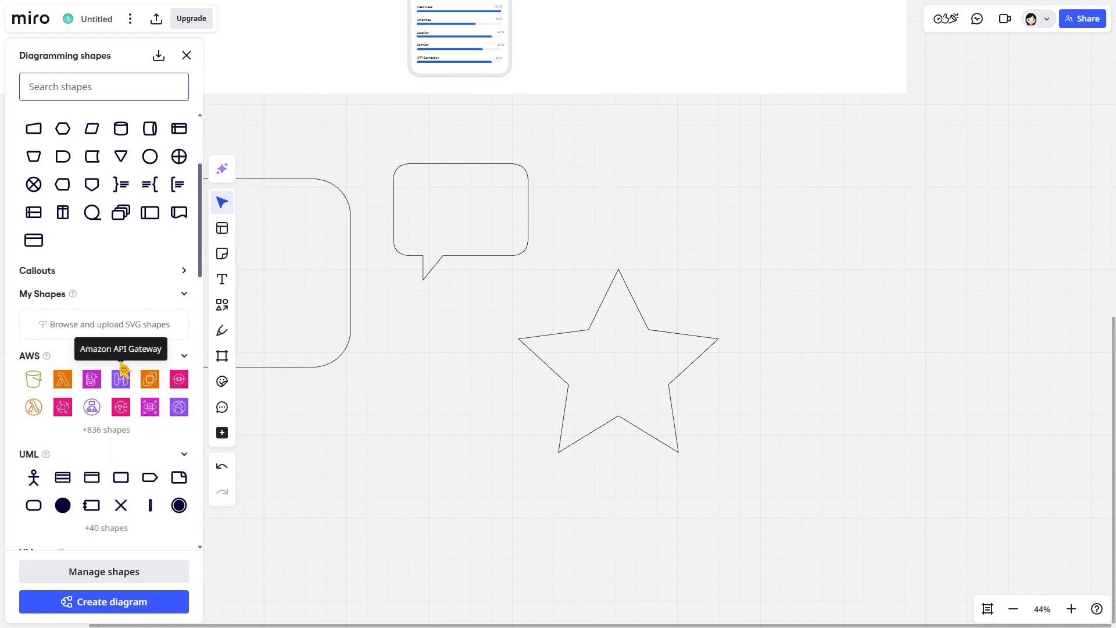
scroll(87, 308, up, 4)
scroll(116, 316, down, 4)
scroll(116, 317, down, 5)
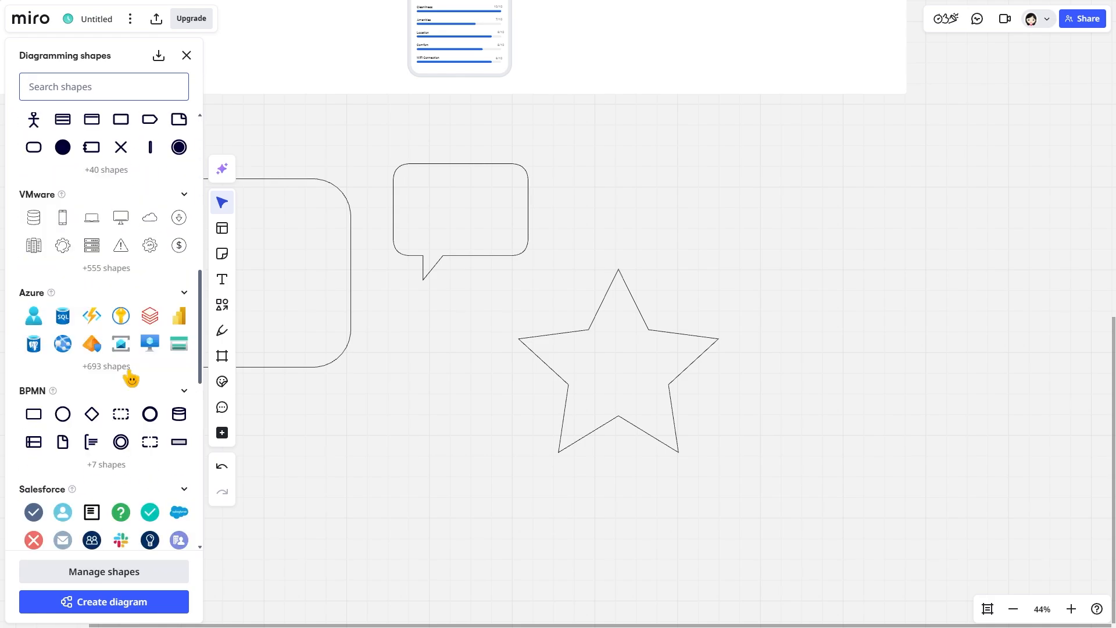
scroll(120, 373, up, 2)
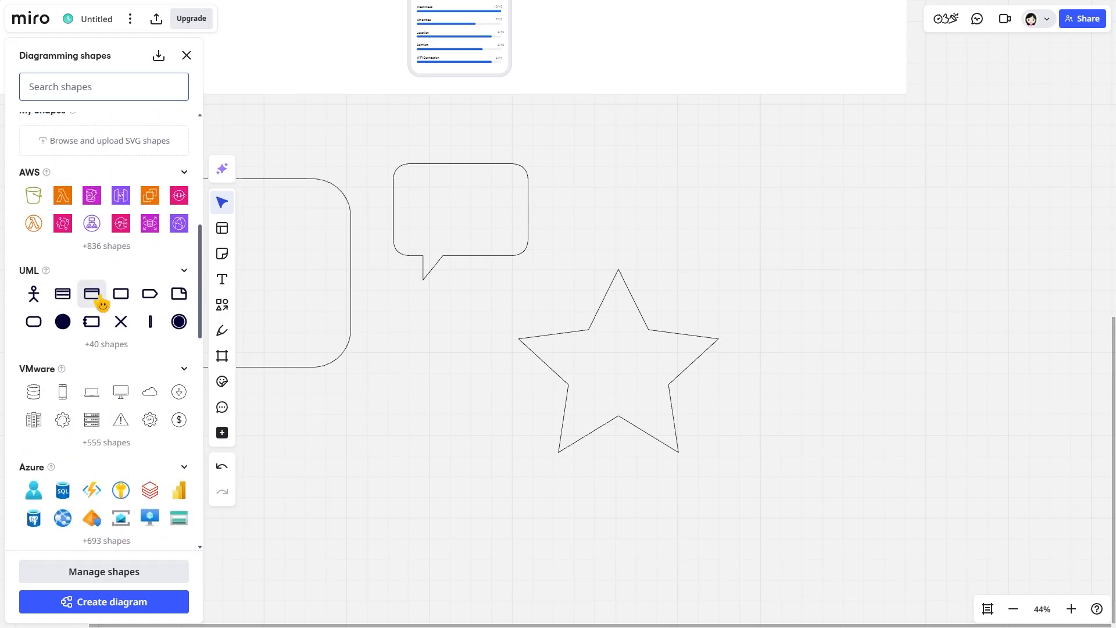
scroll(92, 284, up, 1)
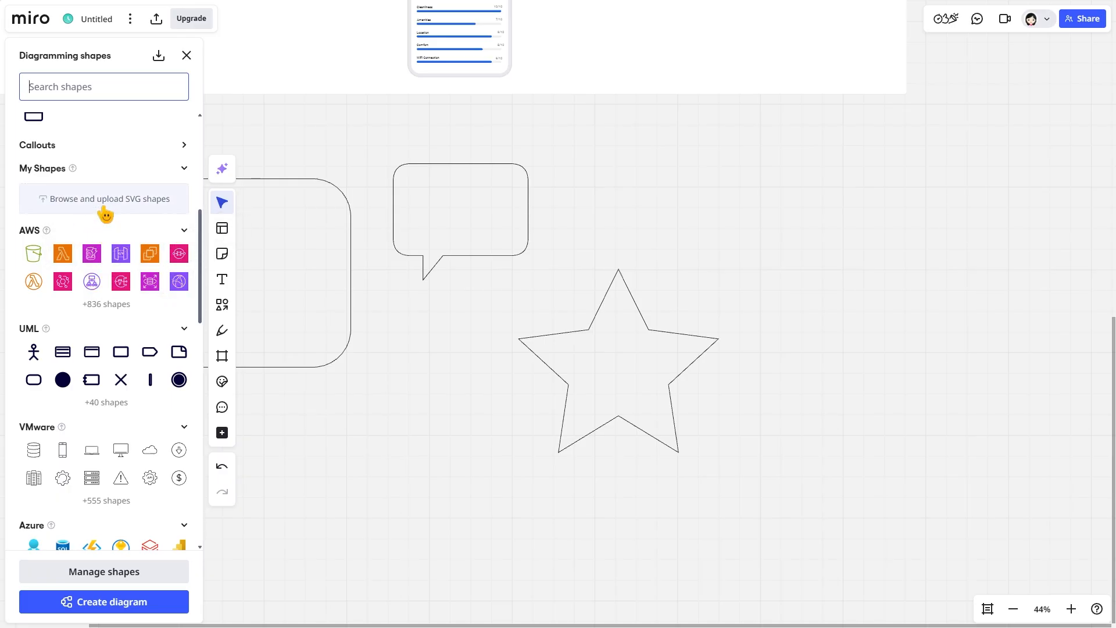
click(80, 210)
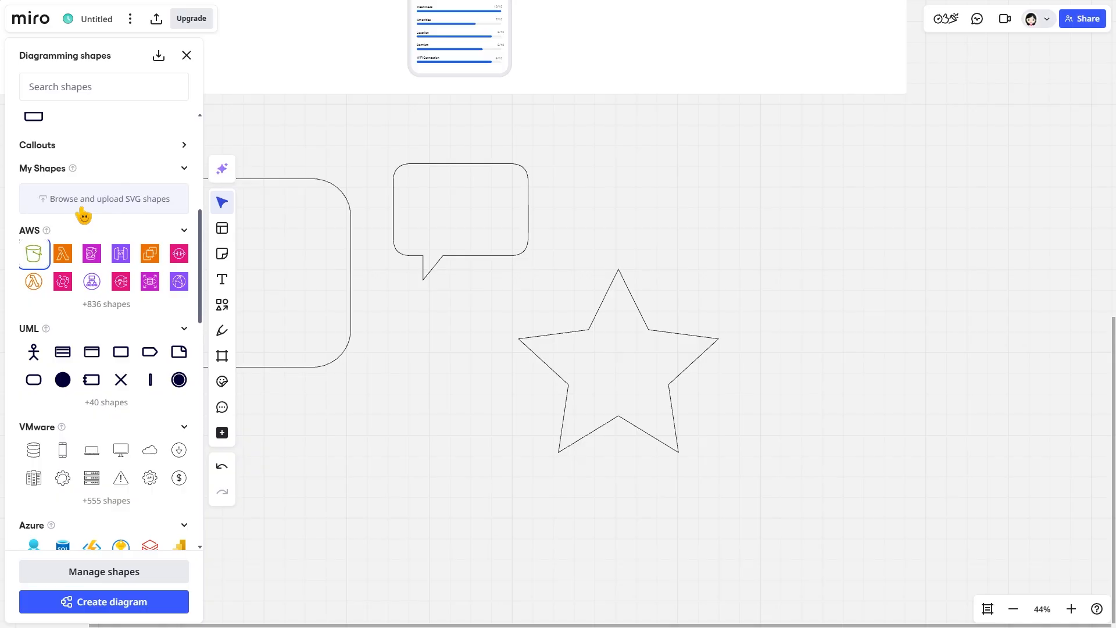
Place a flowchart Process box below the speech bubble and a curly brace annotation beneath it
scroll(84, 217, up, 5)
click(34, 260)
click(462, 393)
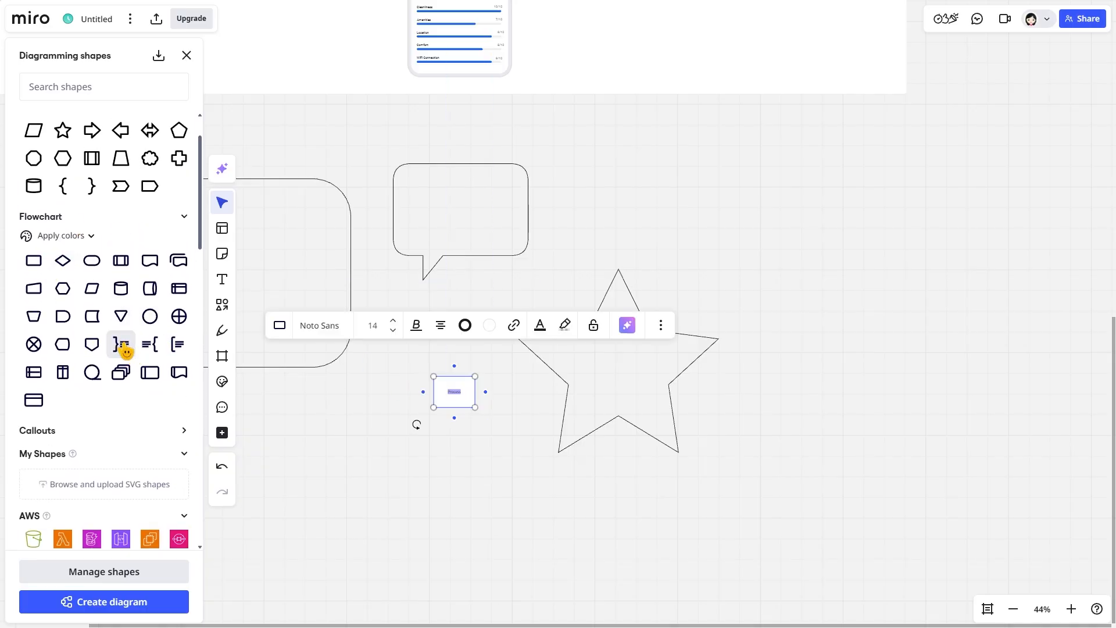
drag(125, 348, 386, 499)
Examine the remaining shape sets in the library, including Google Cloud, Cisco, ERD and Kubernetes
scroll(146, 454, down, 3)
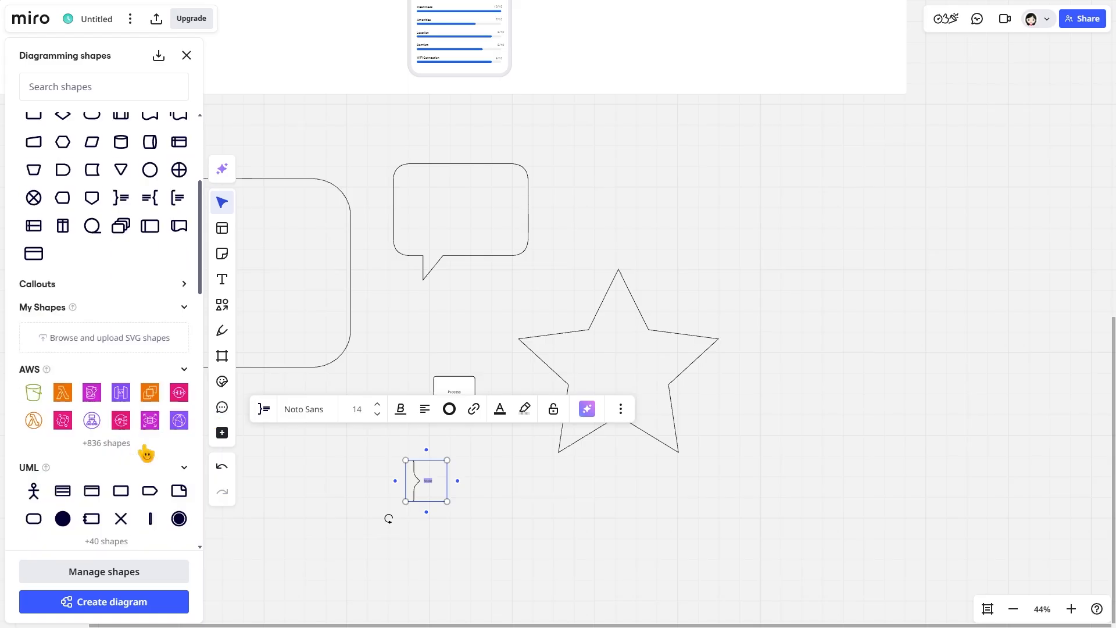
scroll(147, 454, down, 15)
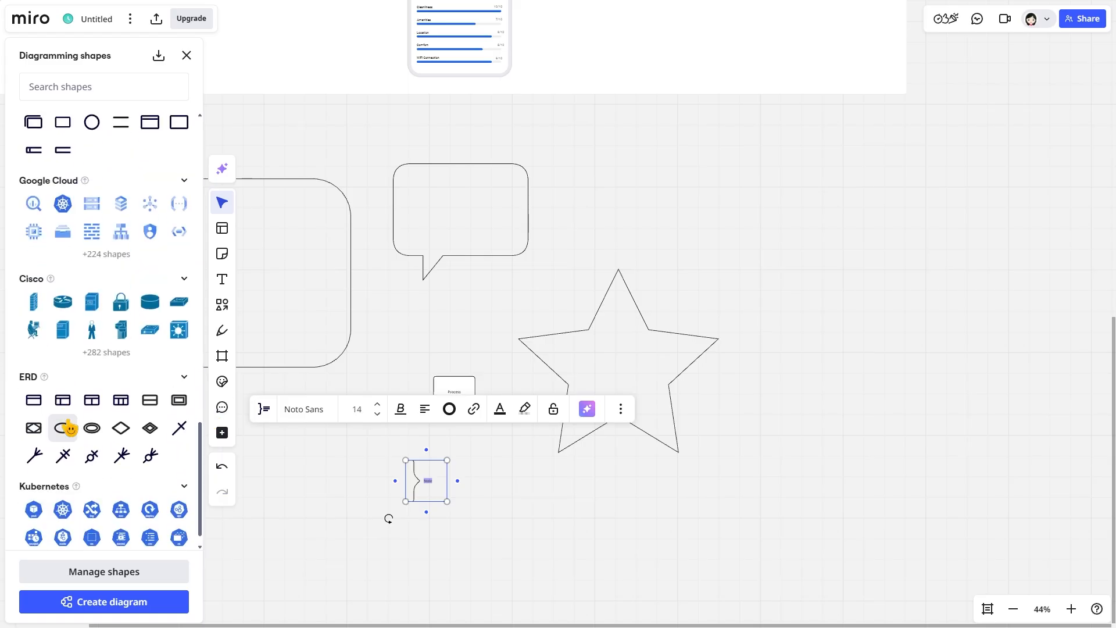
scroll(69, 429, down, 1)
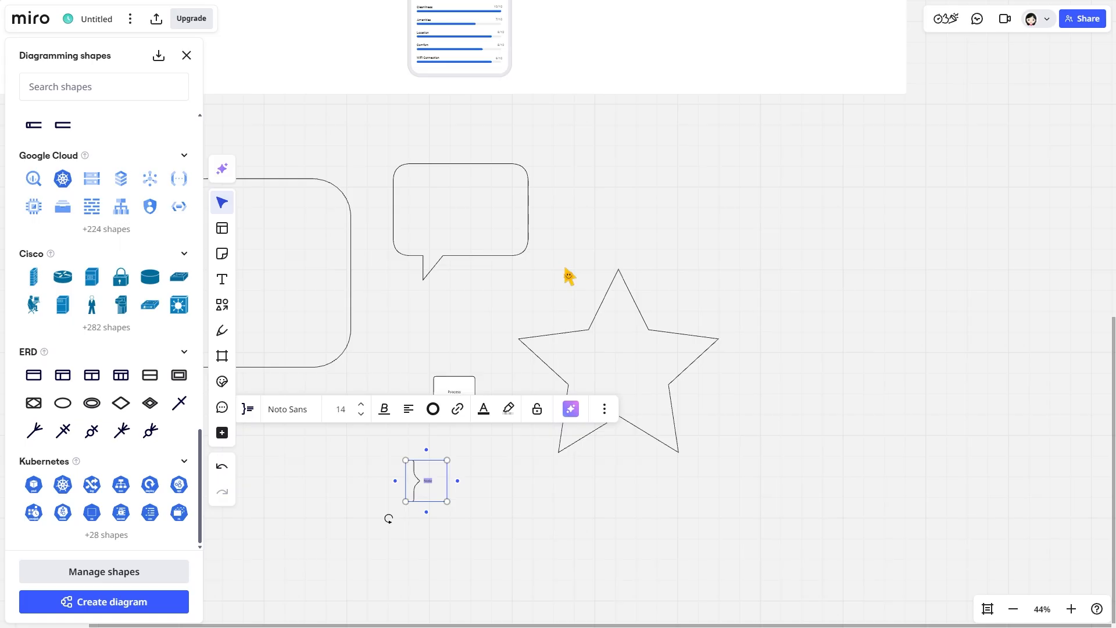
scroll(569, 276, left, 5)
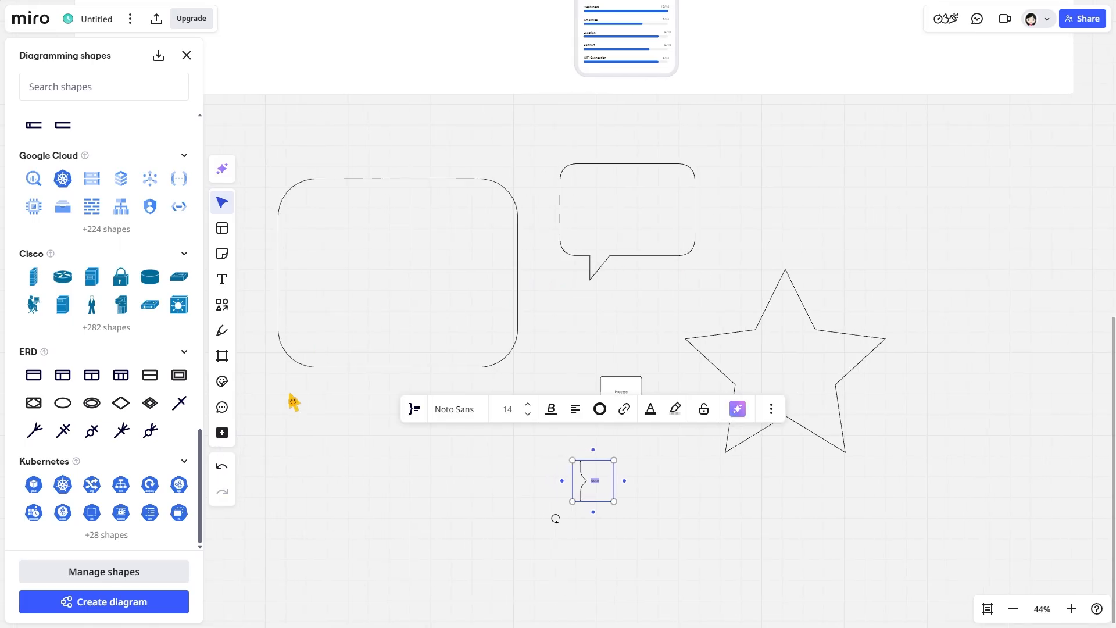
mouse_move(75, 464)
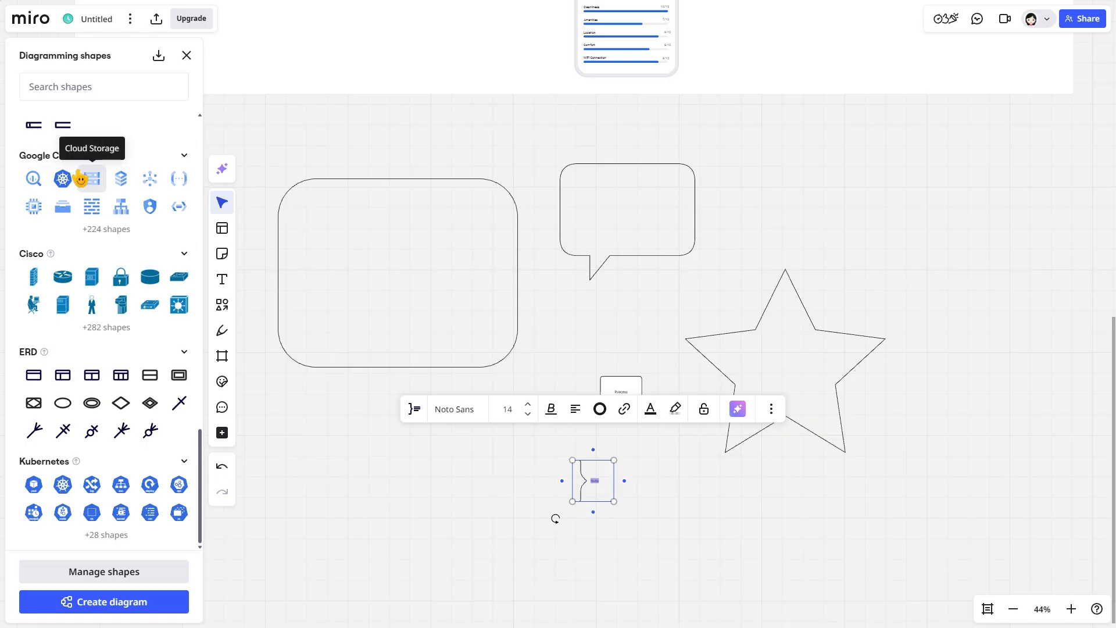
scroll(87, 181, up, 15)
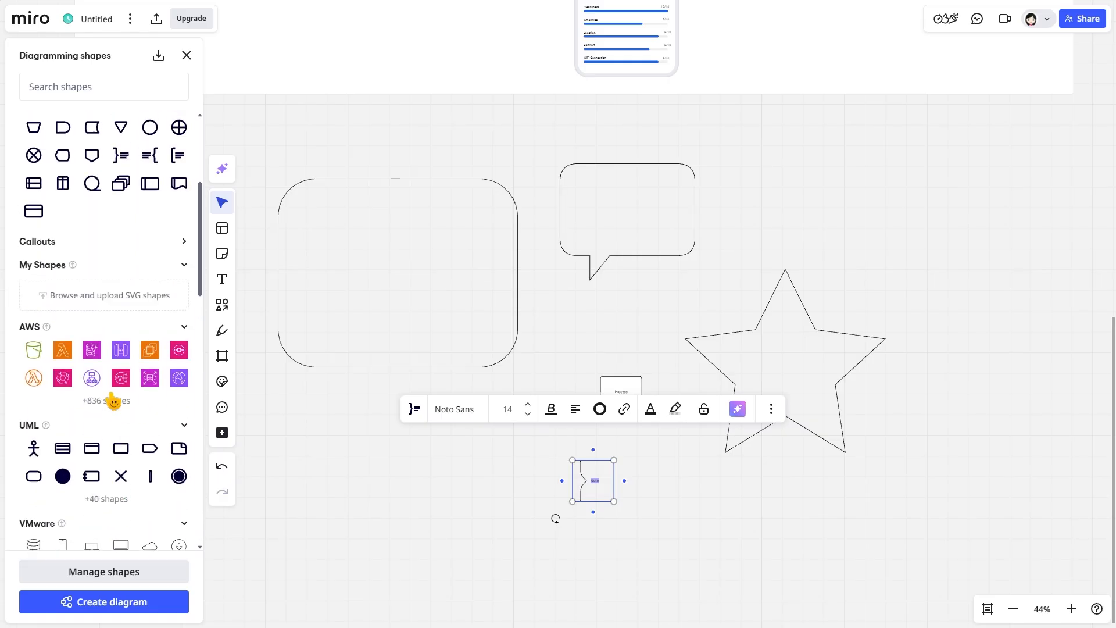
Add a hexagon below the rounded rectangle, plus one block arrow pointing left and one pointing right
scroll(113, 401, up, 5)
drag(62, 230, 361, 539)
click(520, 246)
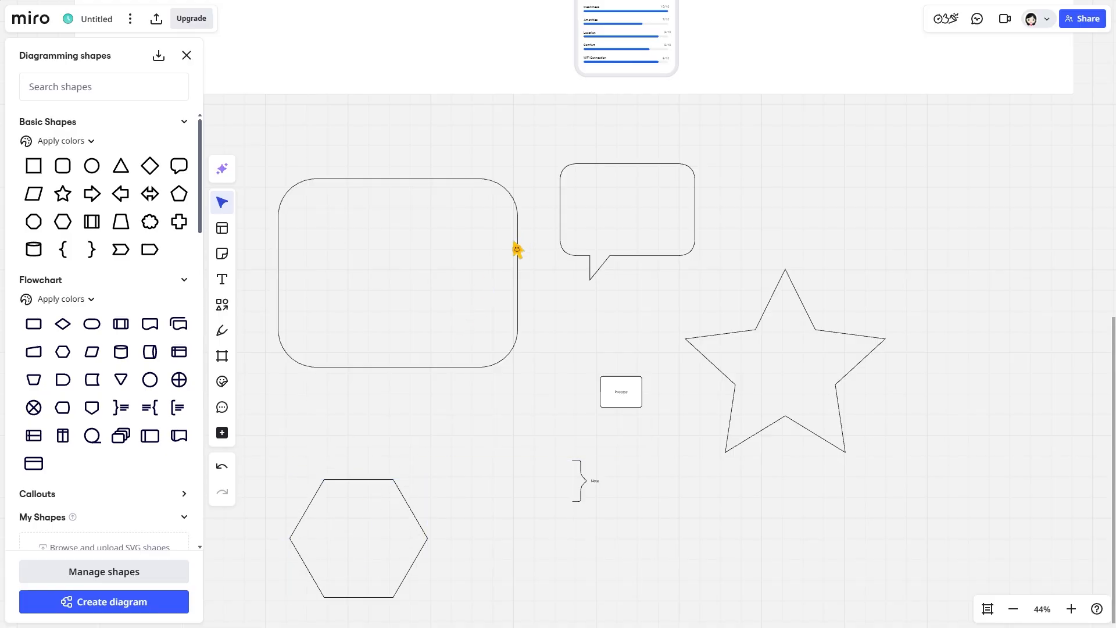
click(125, 203)
click(92, 193)
drag(531, 329, 382, 468)
Apply the green color style to the flowchart shapes and place a large Preparation hexagon above the rounded rectangle
click(89, 297)
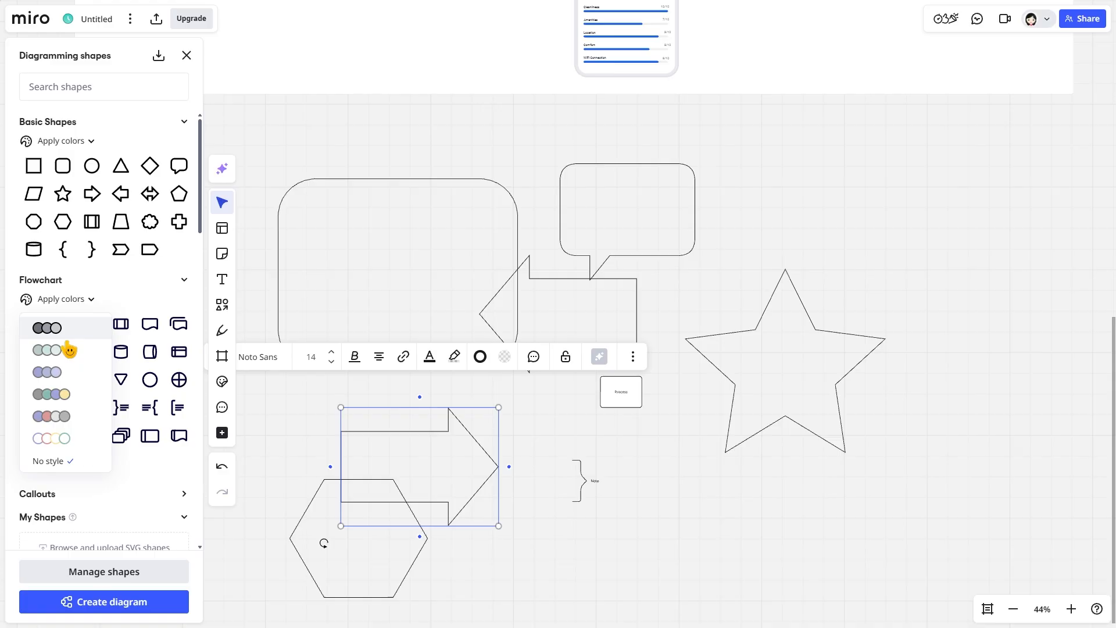
click(68, 350)
drag(65, 351, 644, 2)
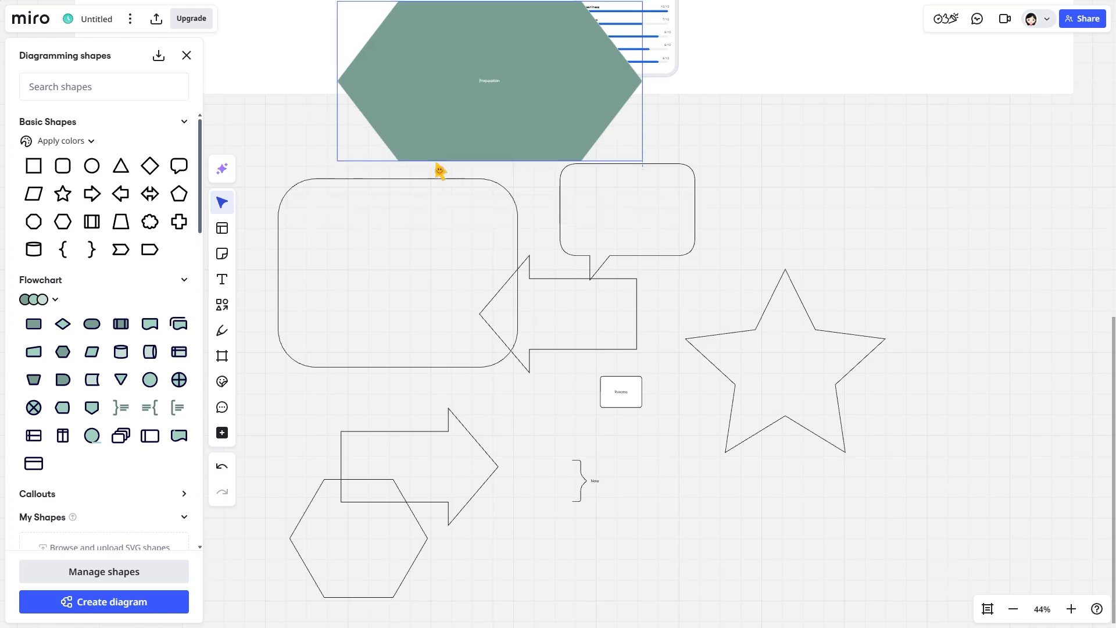
drag(440, 170, 428, 189)
Fill the Preparation hexagon with light yellow and enlarge its text to size 288
click(433, 256)
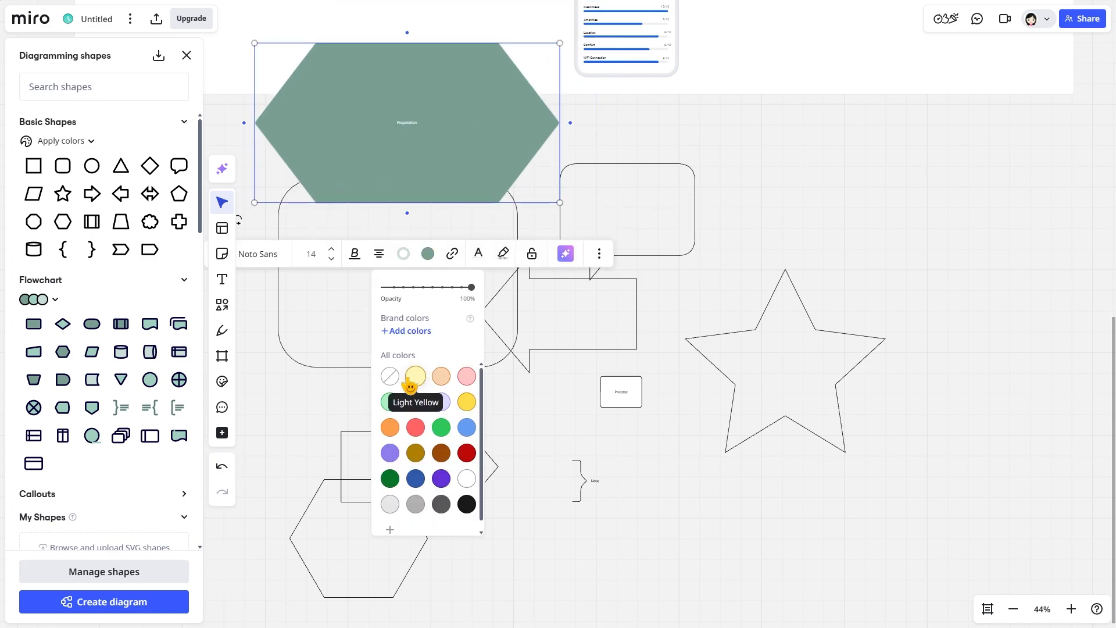
click(416, 376)
click(331, 250)
click(331, 250)
click(331, 250)
click(331, 250)
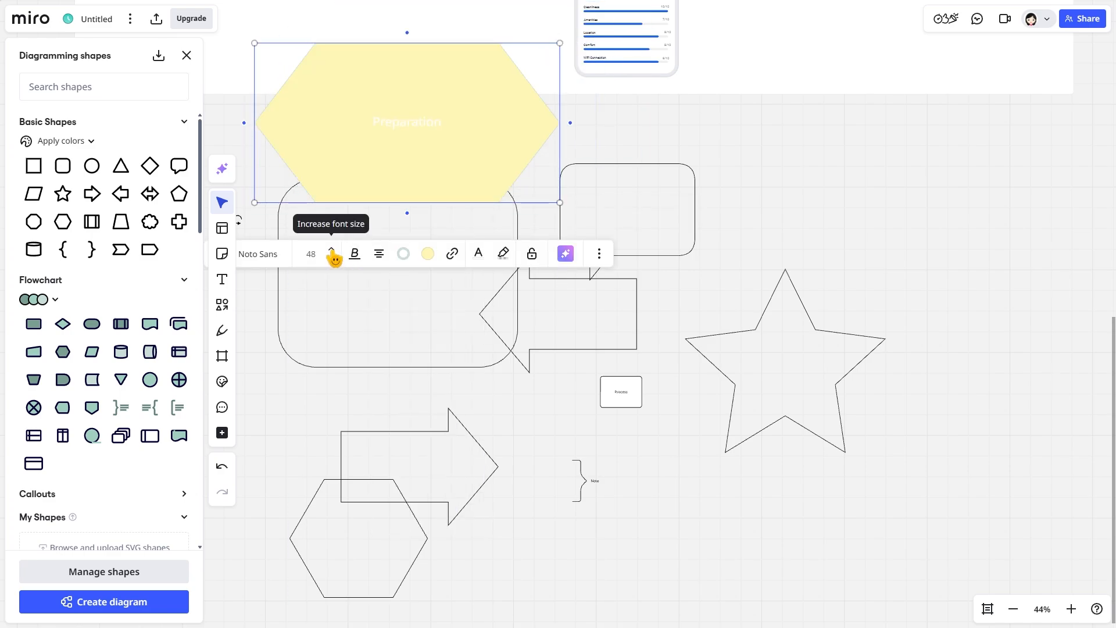
click(331, 250)
click(331, 250)
click(332, 250)
click(331, 250)
Give the Preparation hexagon a blue border and reduce its text size to 144
click(406, 255)
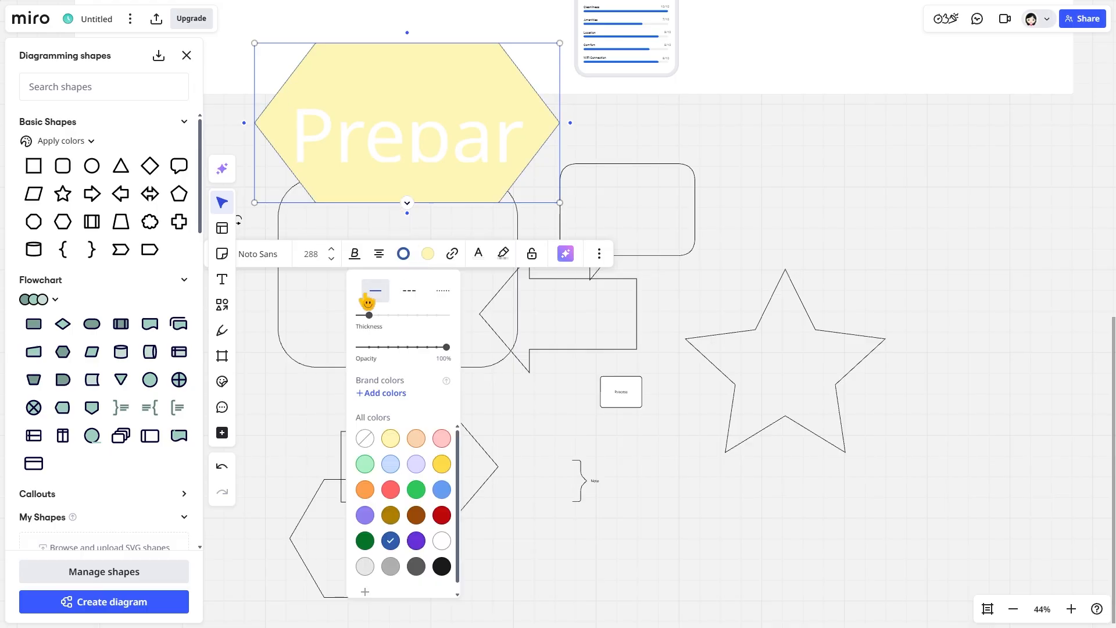
click(260, 255)
click(320, 258)
click(332, 258)
Left-align the text inside the Preparation hexagon
click(355, 255)
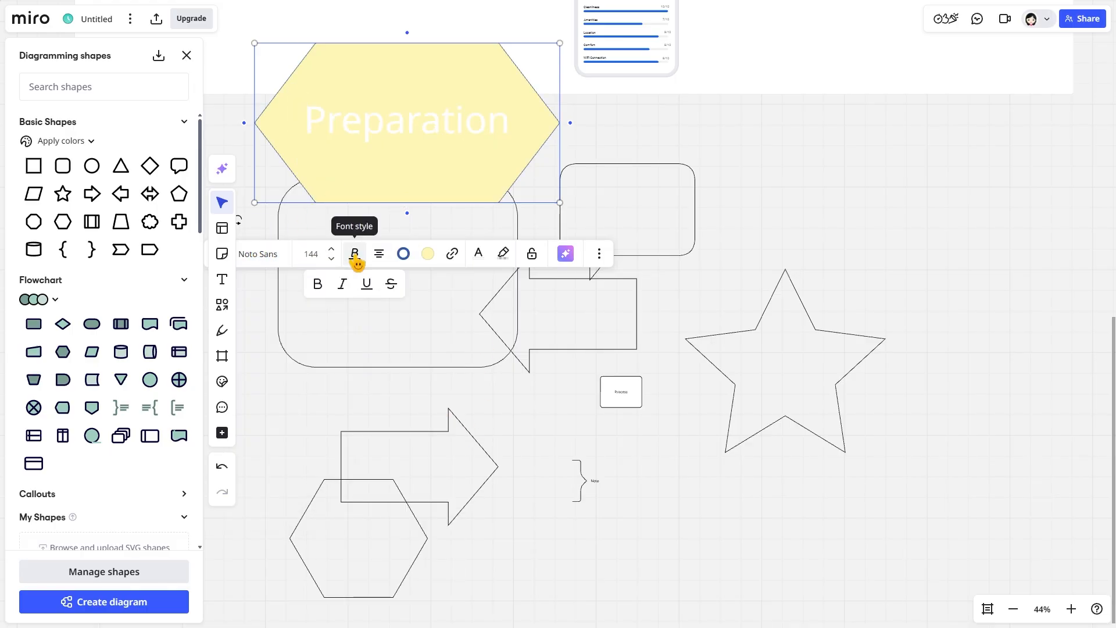
click(381, 258)
click(355, 254)
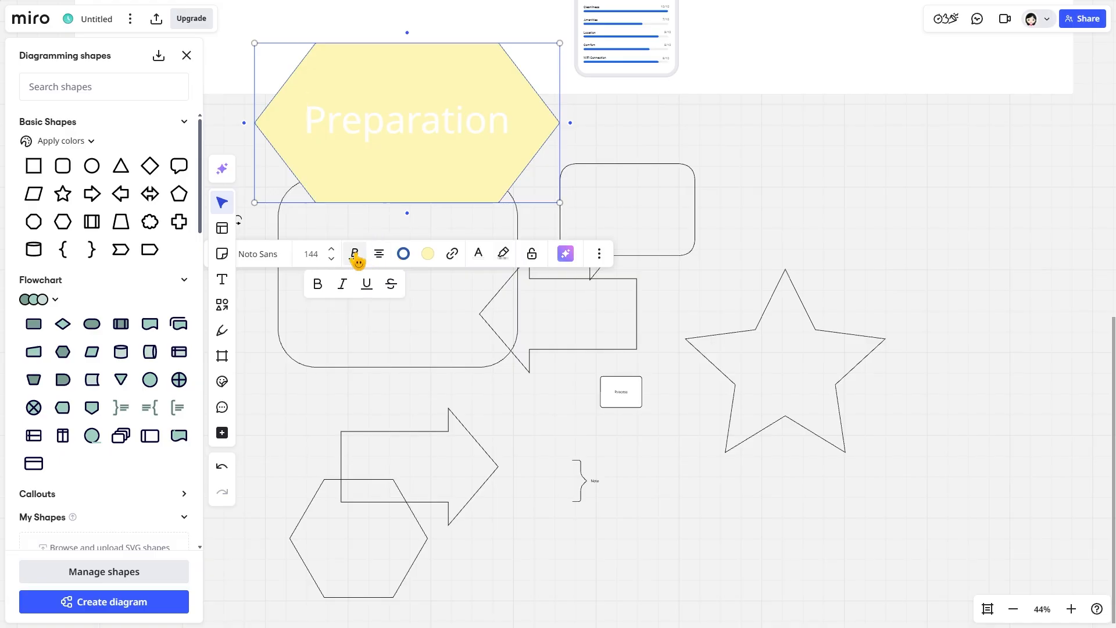
click(379, 254)
click(355, 284)
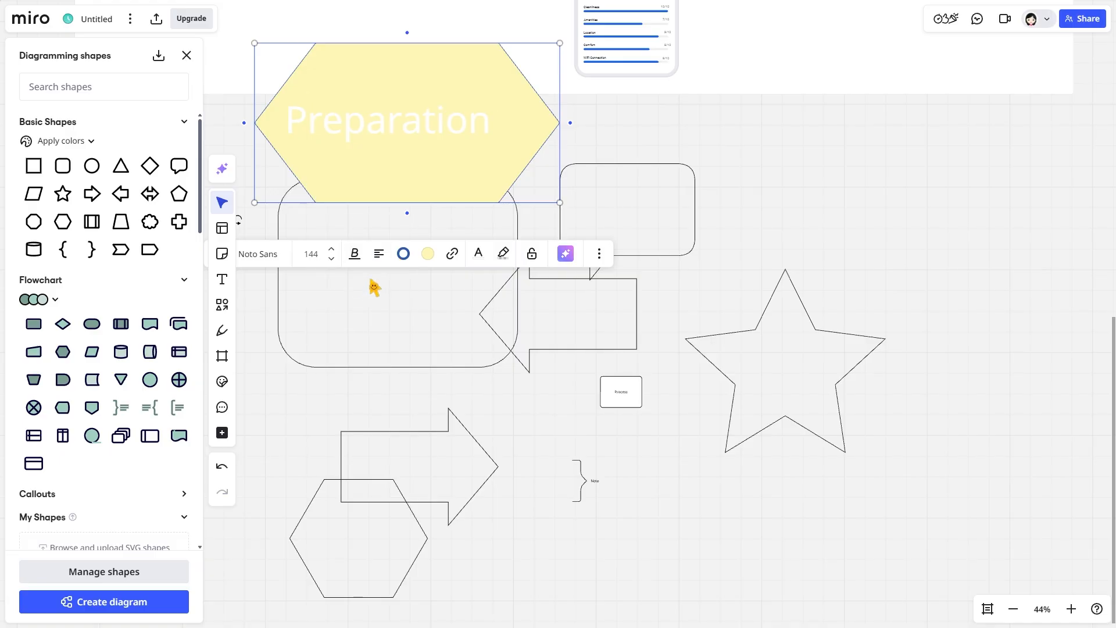
Replace the yellow hexagon's label with placeholder text at size 288 in dark yellow
click(428, 254)
click(332, 250)
click(478, 254)
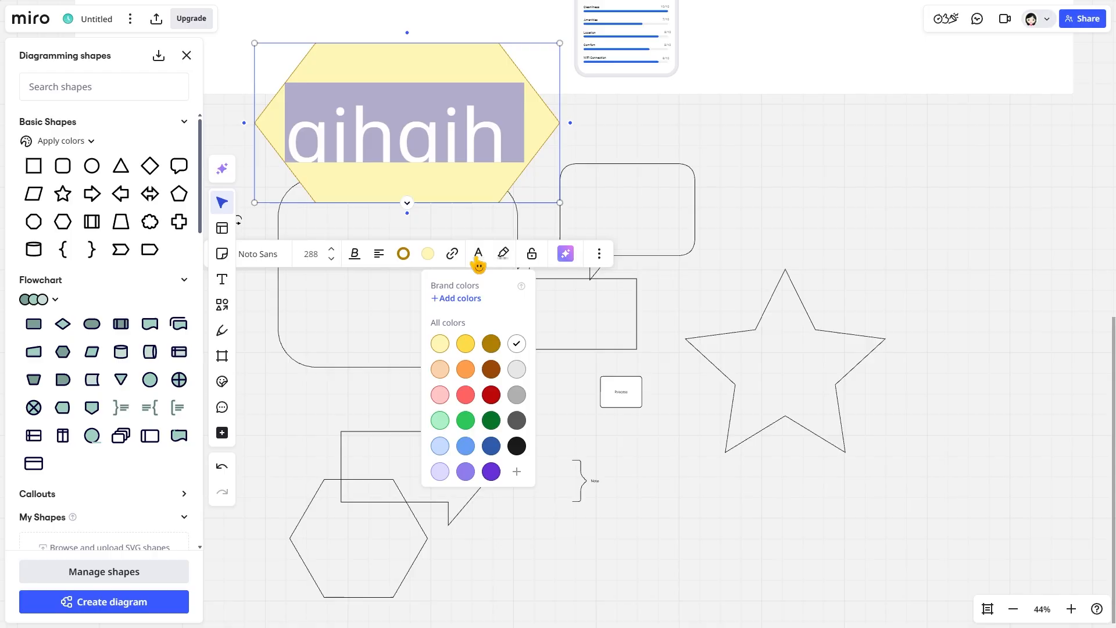
click(491, 343)
Thicken the yellow hexagon's border and color it dark violet
click(402, 254)
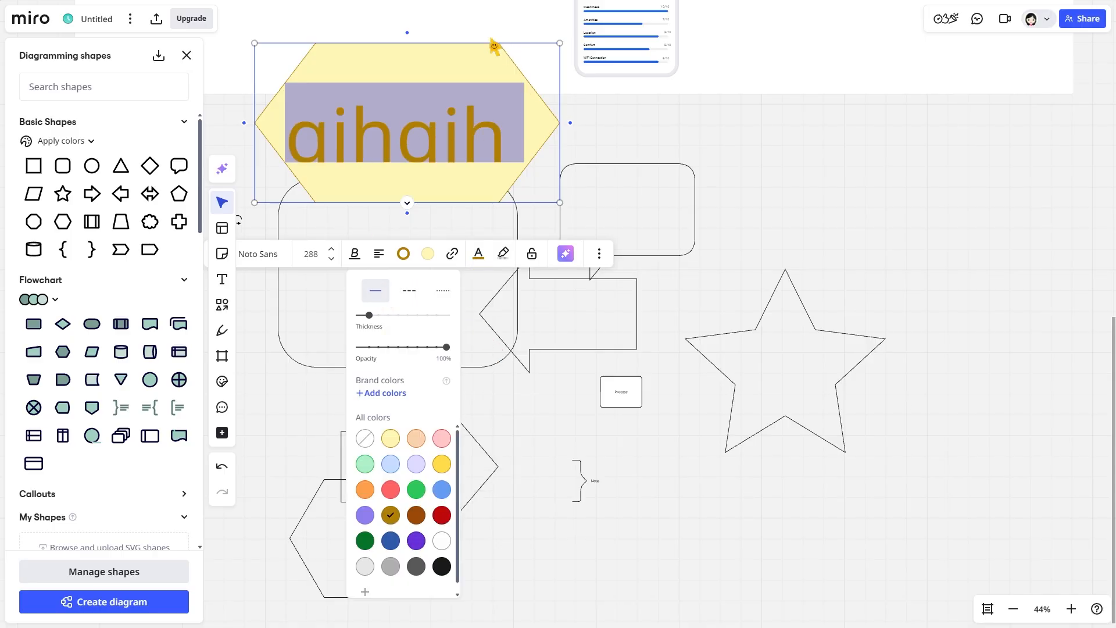
click(392, 490)
mouse_move(406, 316)
mouse_down()
mouse_move(423, 324)
mouse_move(407, 326)
mouse_move(426, 326)
mouse_up()
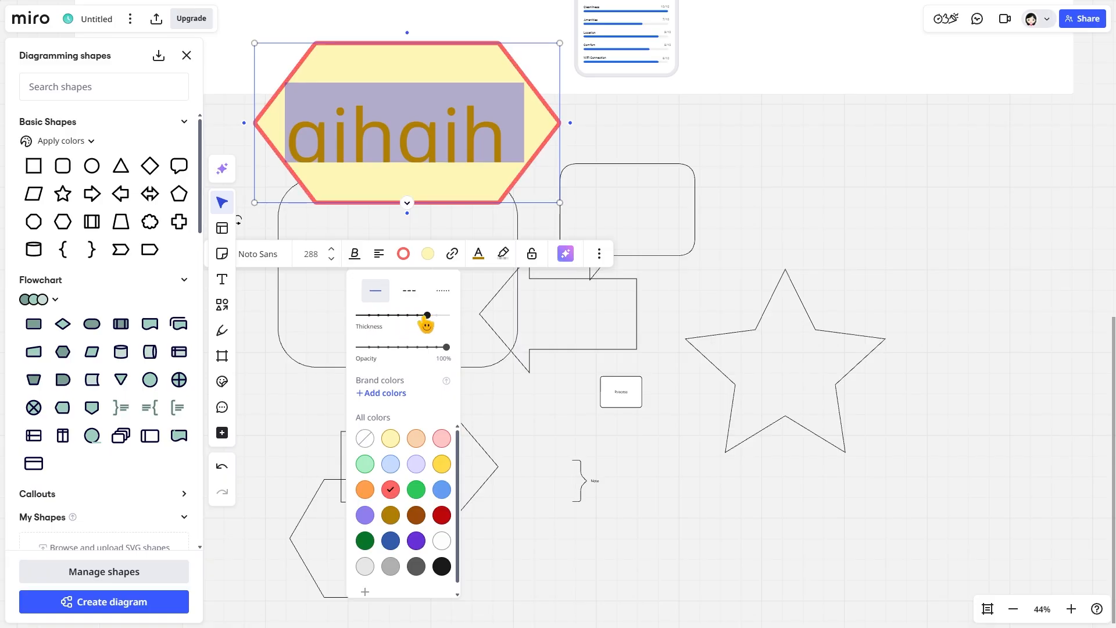
click(416, 541)
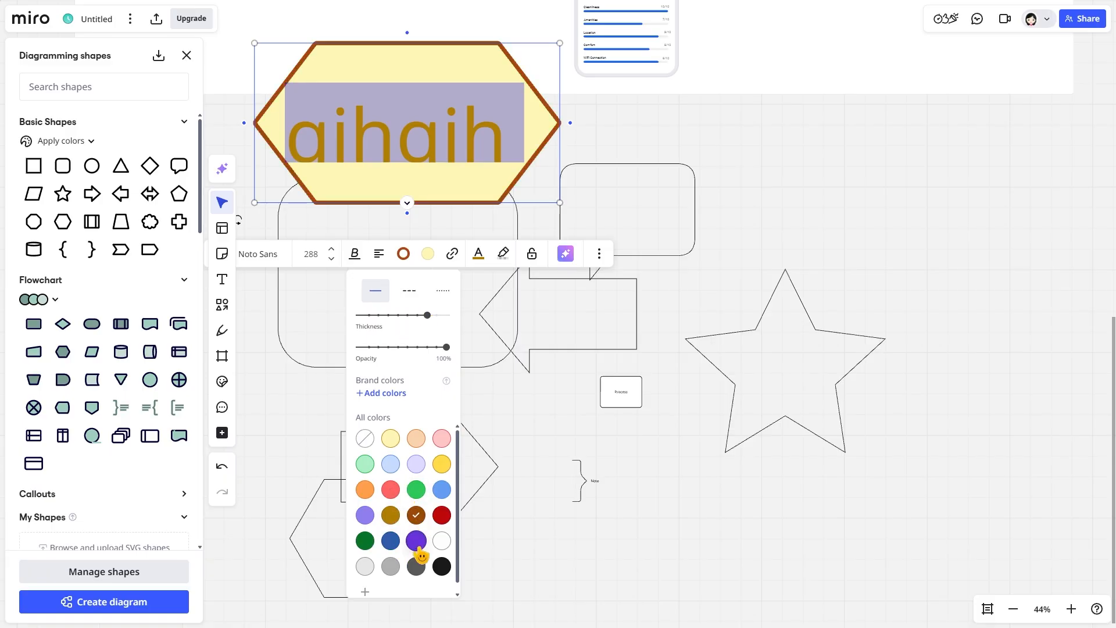
Fill the large hexagon with light violet and color its placeholder text dark violet
click(428, 255)
click(441, 402)
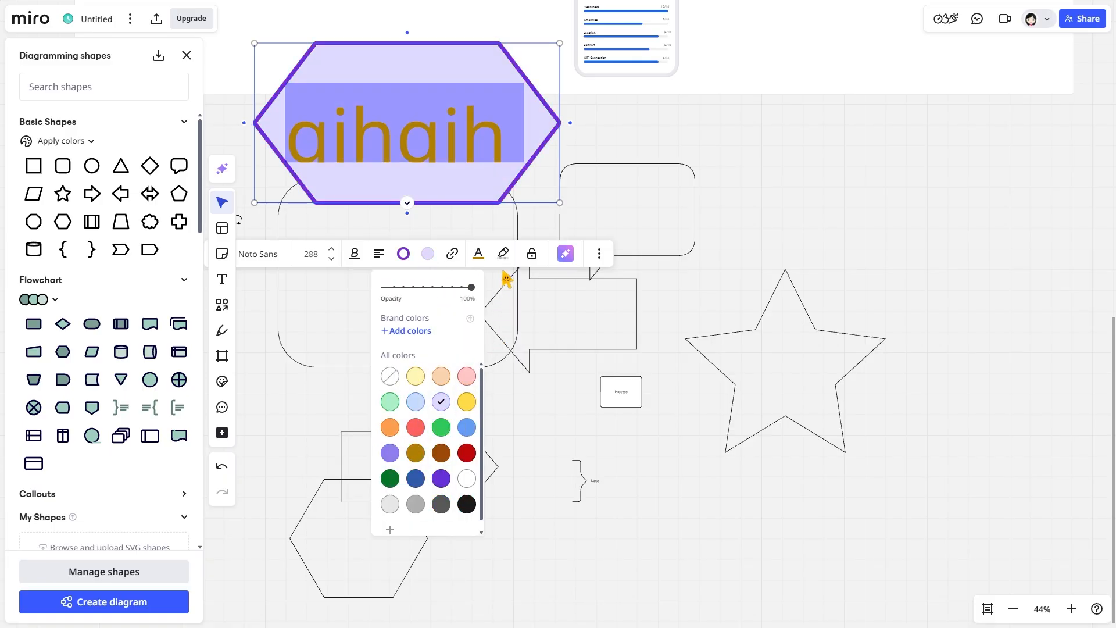
click(479, 254)
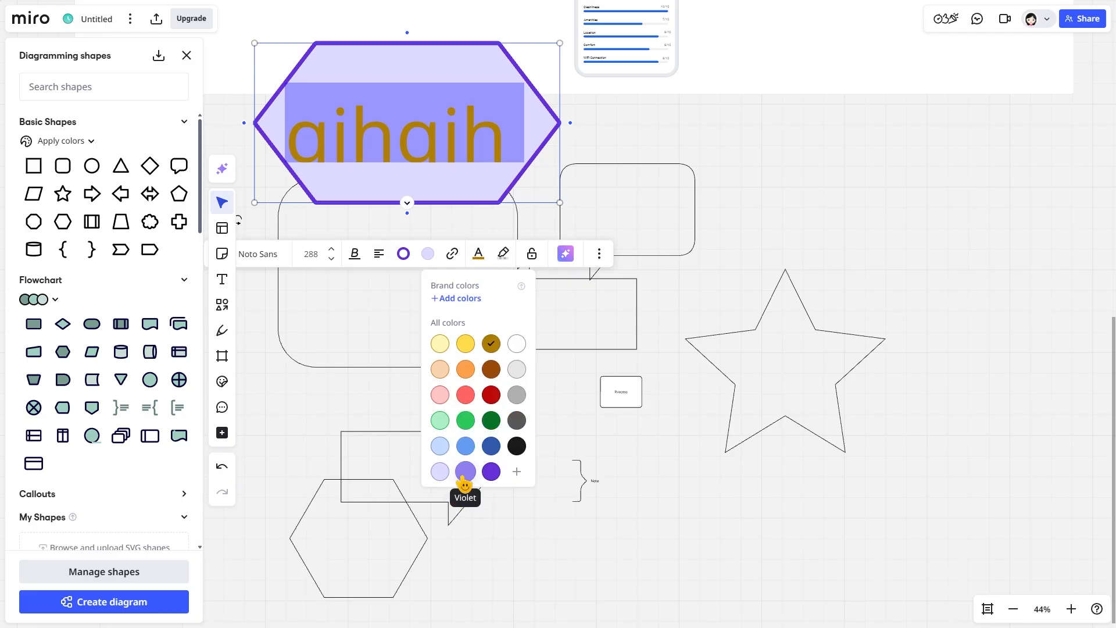
click(491, 472)
Highlight the first letter "h" in the hexagon's text in light yellow
click(504, 254)
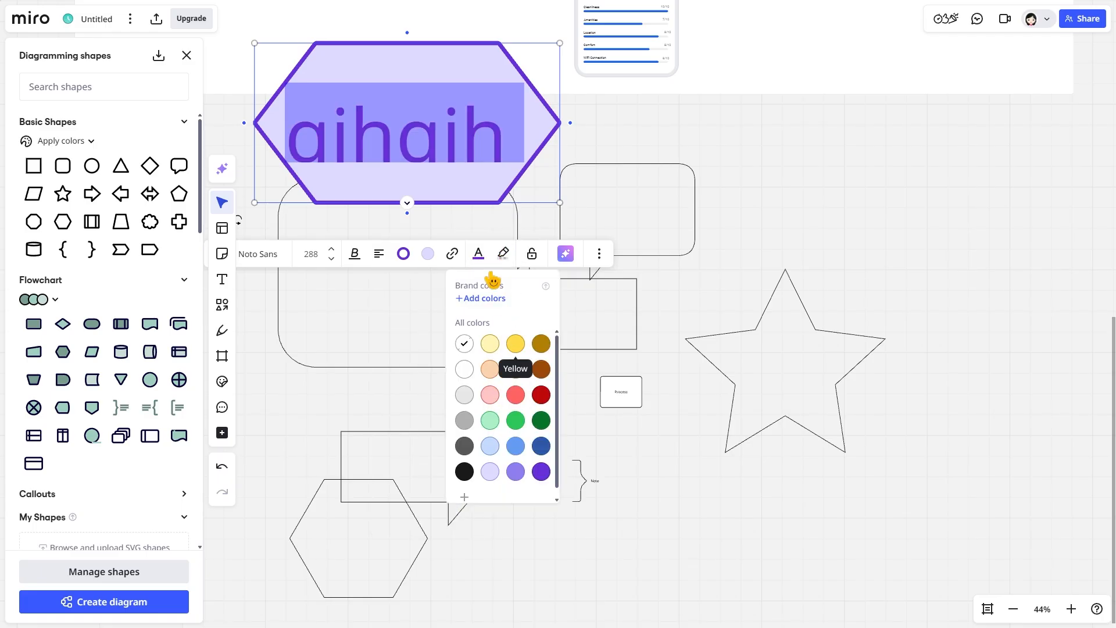
drag(397, 137, 352, 142)
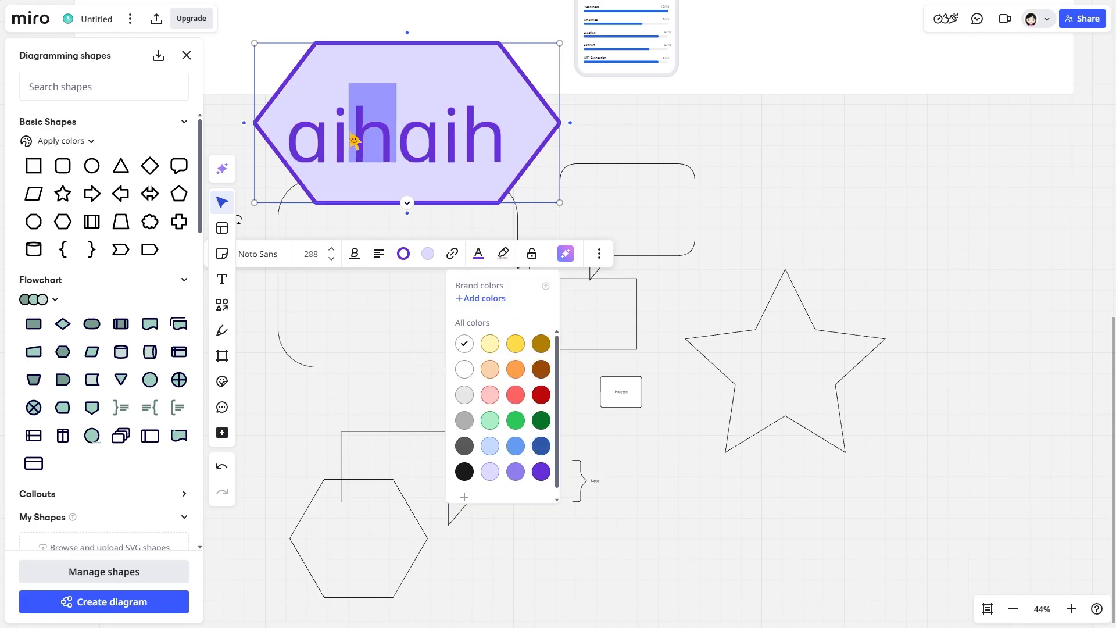
click(492, 346)
click(552, 326)
click(440, 150)
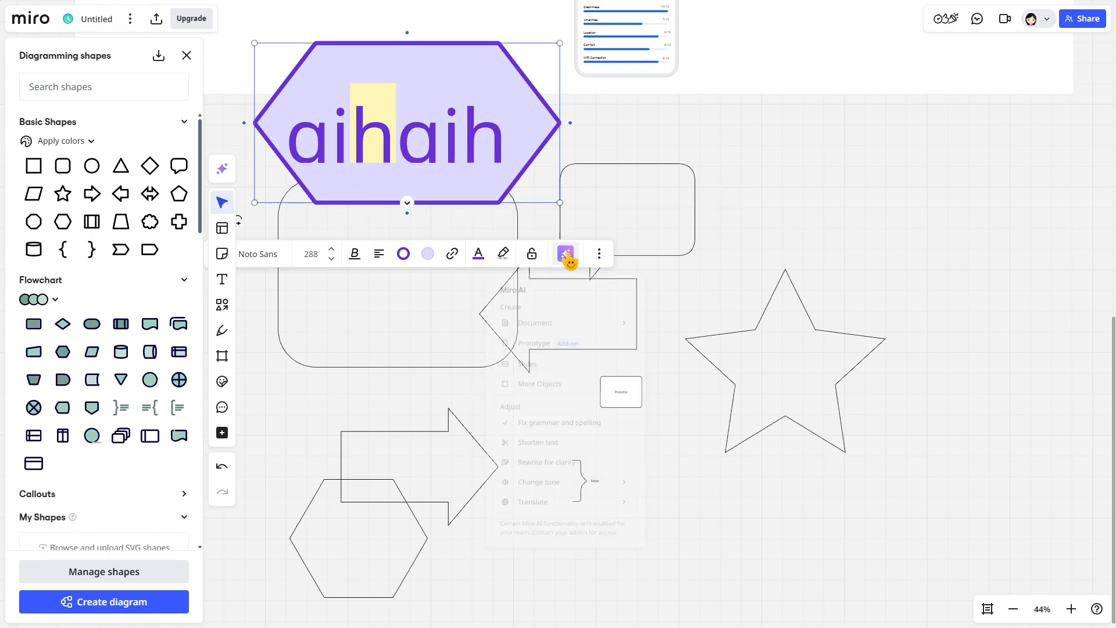
Check the Miro AI create and adjust options available for the hexagon
click(565, 254)
mouse_move(558, 333)
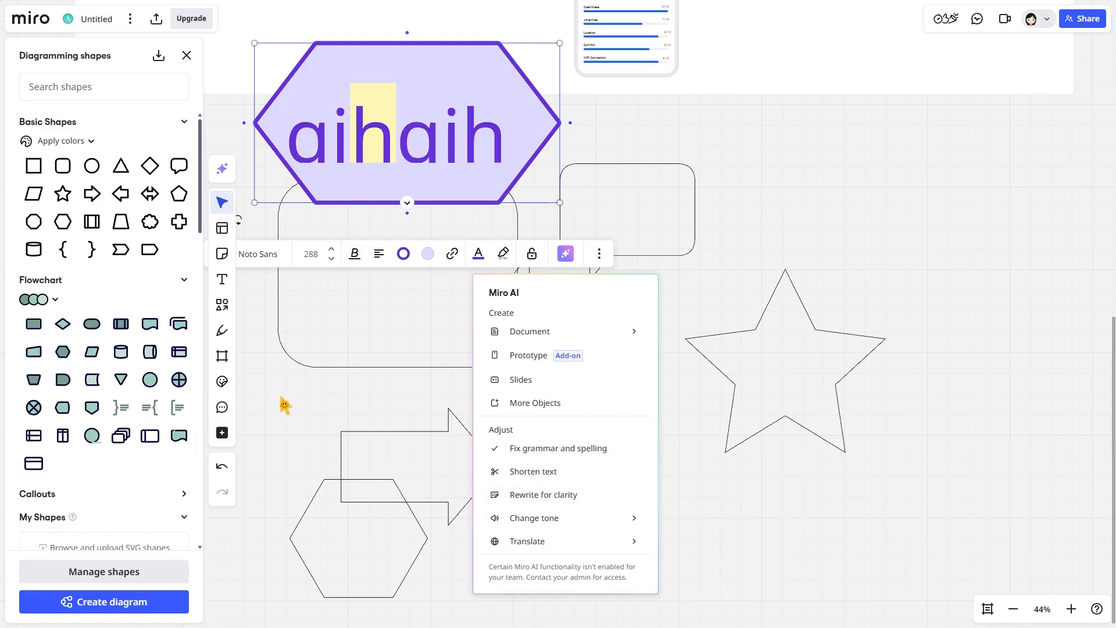
click(305, 406)
Move the violet hexagon away from the rounded rectangle to the free area above and right of the star
drag(343, 111, 790, 207)
scroll(455, 323, down, 5)
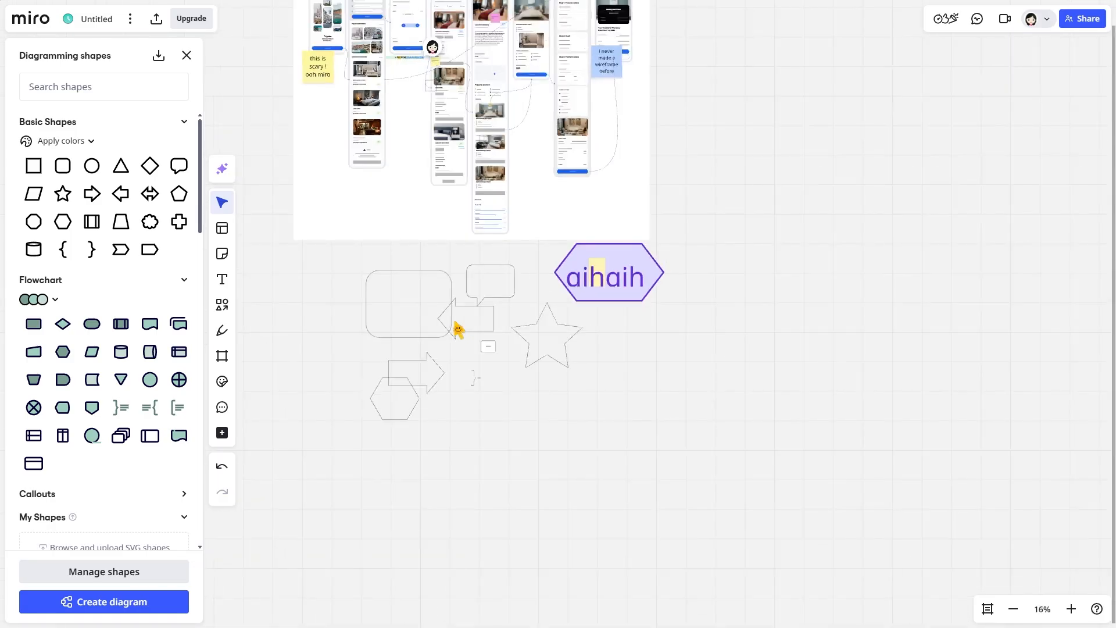
scroll(455, 323, left, 2)
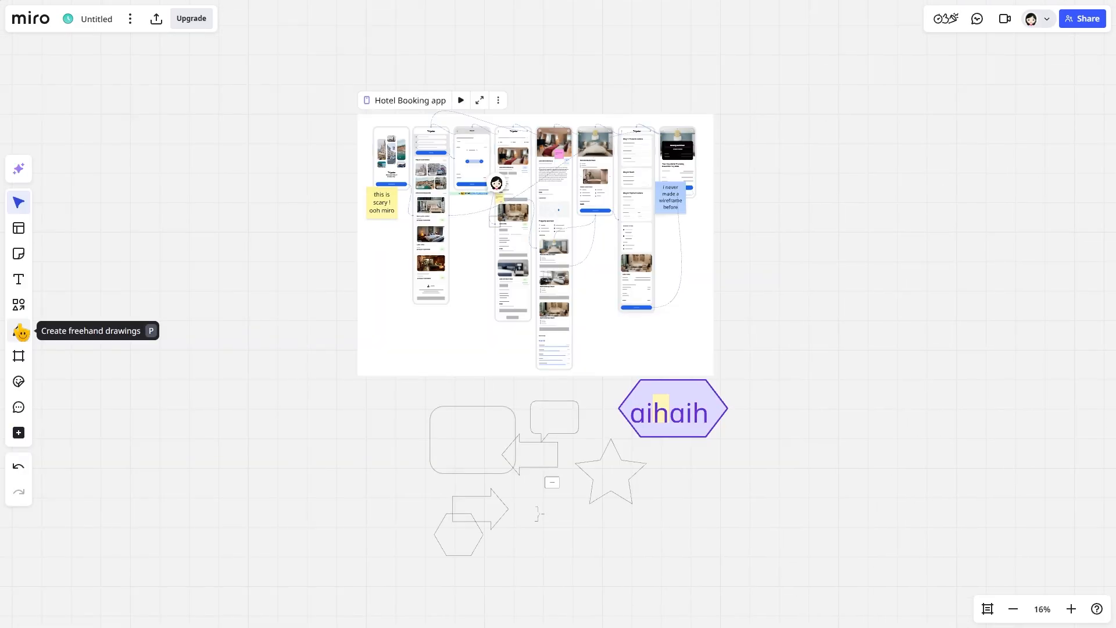
Draw a freehand wavy black pen line on an empty area of the board, dismissing the Precision Eraser tip
click(19, 332)
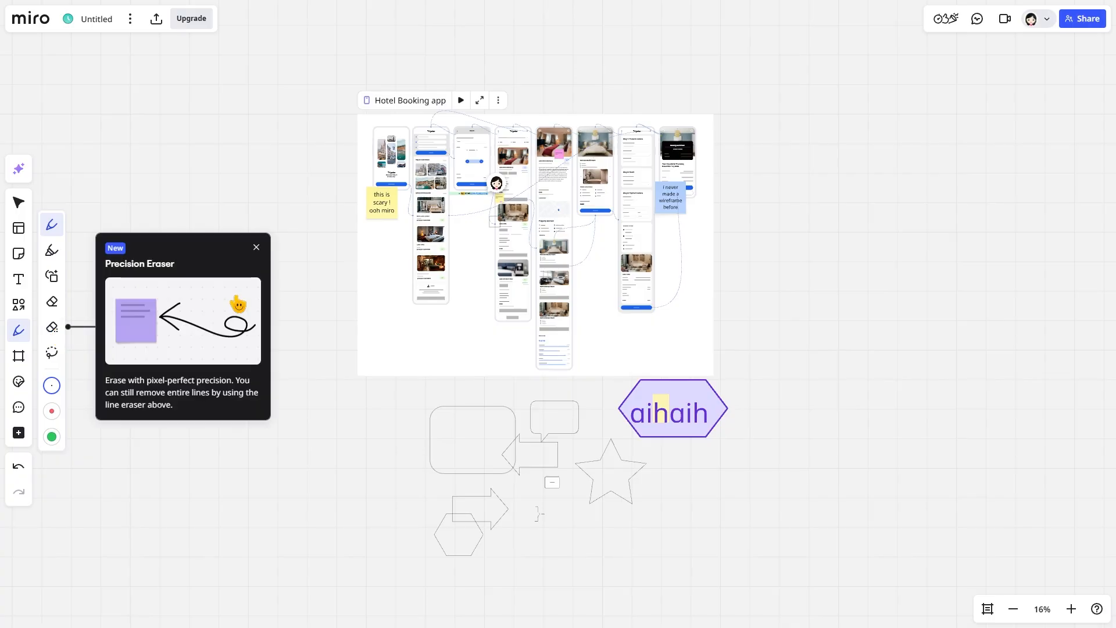
click(256, 247)
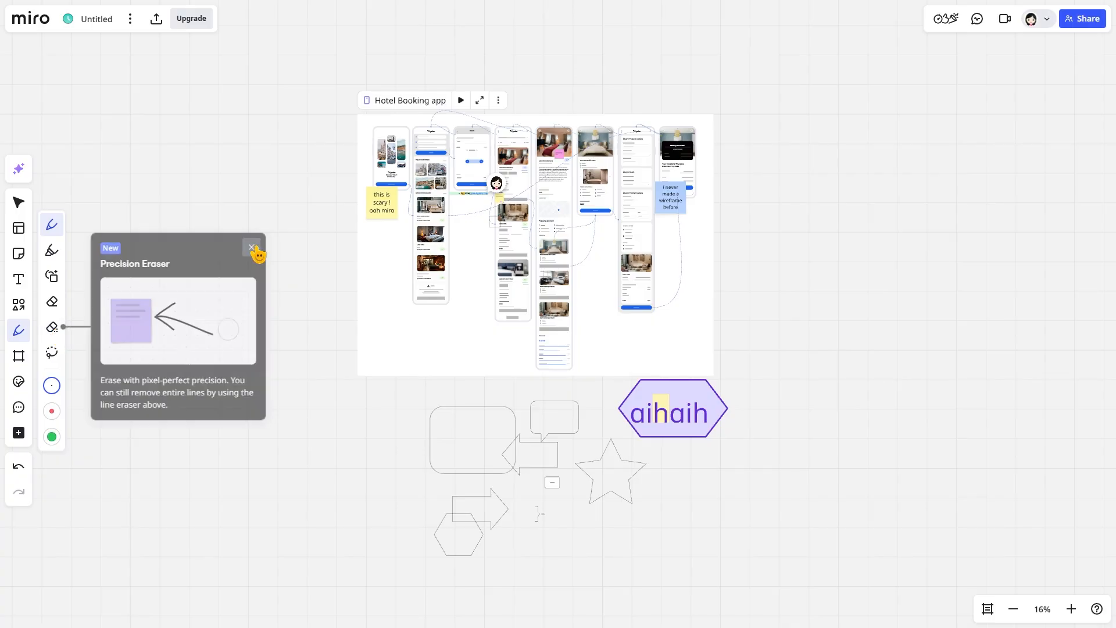
scroll(262, 254, left, 4)
scroll(261, 254, up, 5)
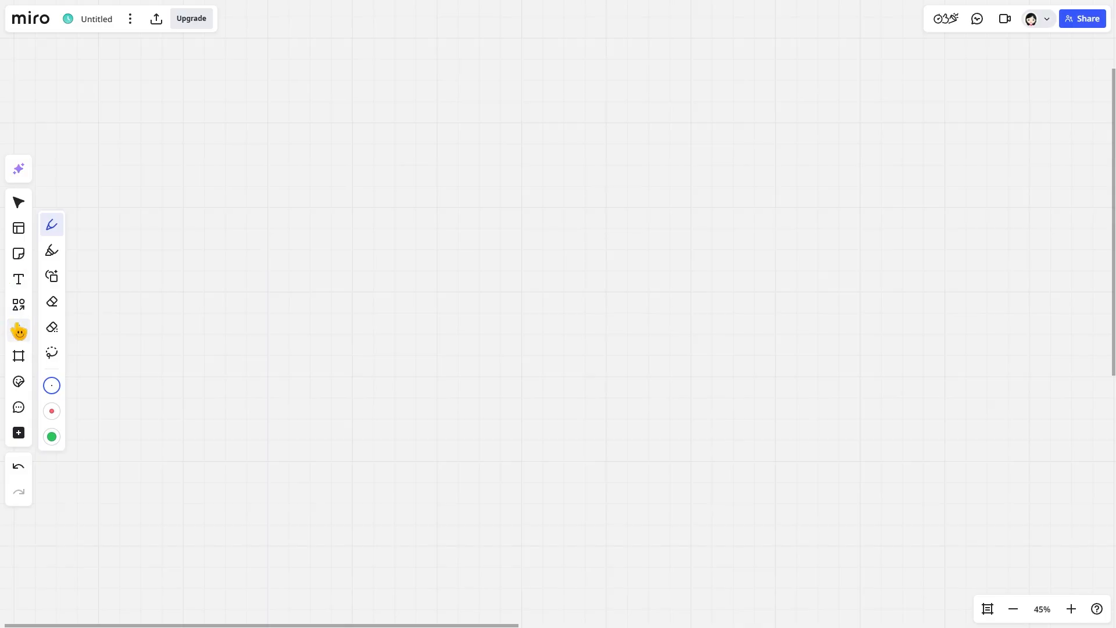
mouse_move(140, 119)
mouse_down()
mouse_move(180, 211)
mouse_move(379, 194)
mouse_move(537, 216)
mouse_up()
Add yellow highlighter strokes across the wavy line and draw another black pen stroke below it
click(50, 256)
mouse_move(126, 279)
mouse_down()
mouse_move(202, 252)
mouse_move(407, 241)
mouse_up()
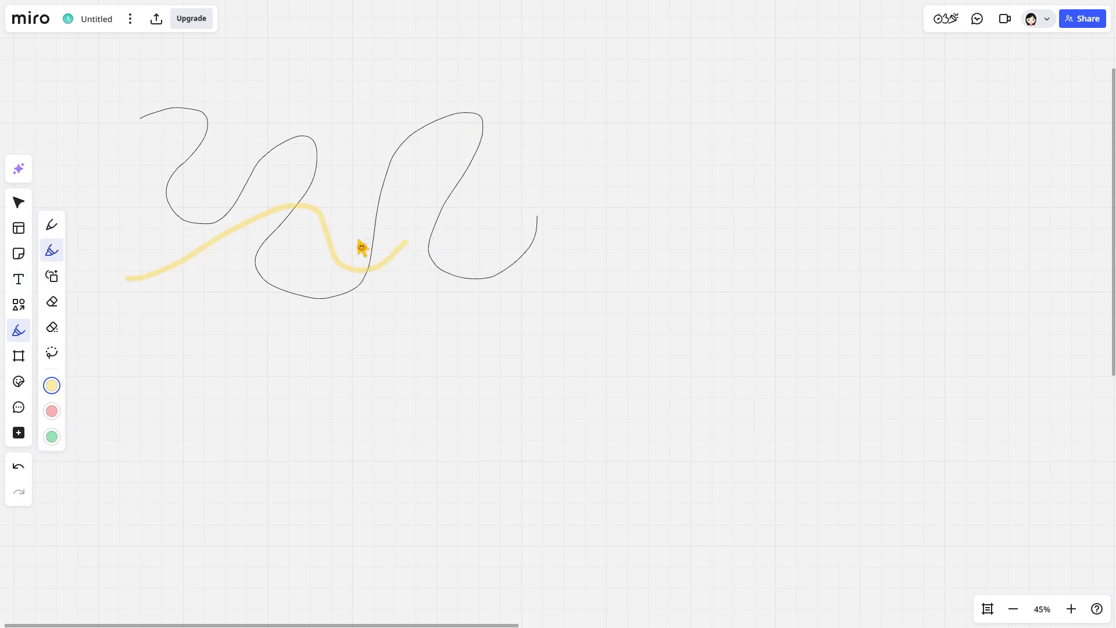
mouse_move(250, 179)
mouse_down()
mouse_move(390, 253)
mouse_move(444, 246)
mouse_up()
click(51, 225)
mouse_move(218, 342)
mouse_down()
mouse_move(209, 553)
mouse_move(256, 366)
mouse_move(196, 360)
mouse_up()
Sketch two large freehand screen outlines side by side on an empty area, with an arrow pointing from the first to the second
scroll(200, 369, down, 5)
scroll(201, 370, down, 8)
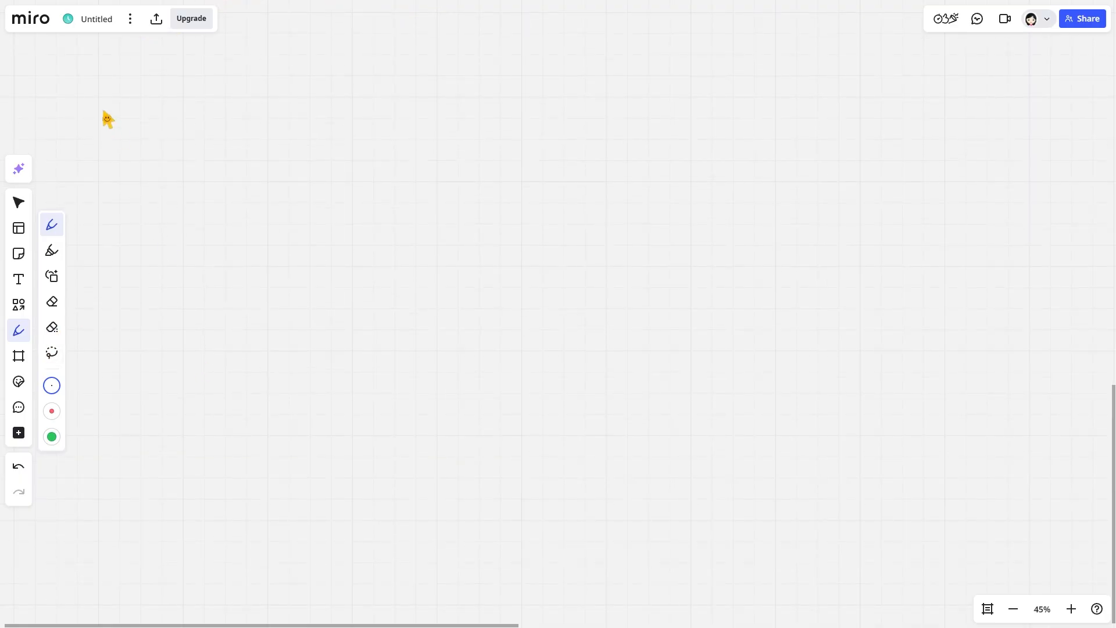
mouse_move(120, 63)
mouse_down()
mouse_move(95, 404)
mouse_move(69, 75)
mouse_up()
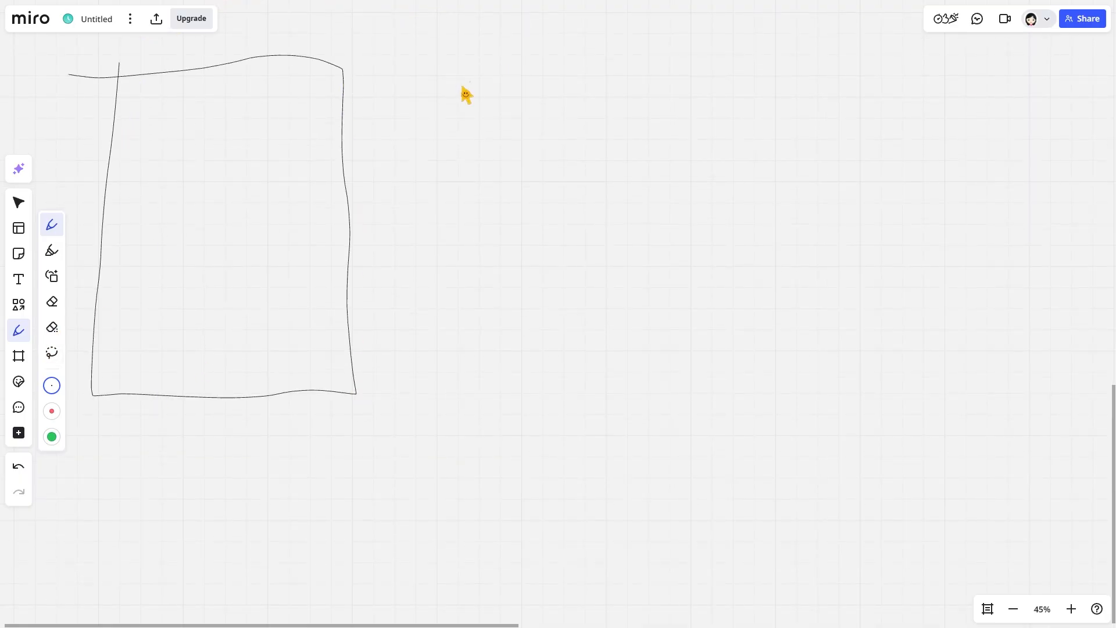
mouse_move(358, 218)
mouse_down()
mouse_move(488, 189)
mouse_move(497, 243)
mouse_up()
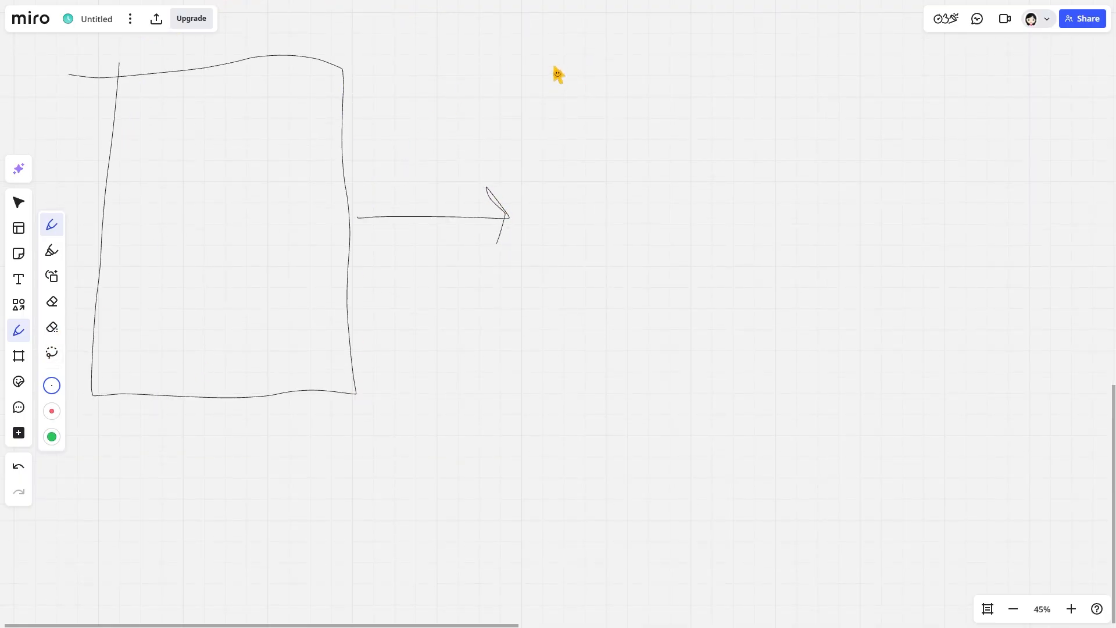
mouse_move(555, 68)
mouse_down()
mouse_move(756, 401)
mouse_move(882, 32)
mouse_move(543, 68)
mouse_move(570, 147)
mouse_up()
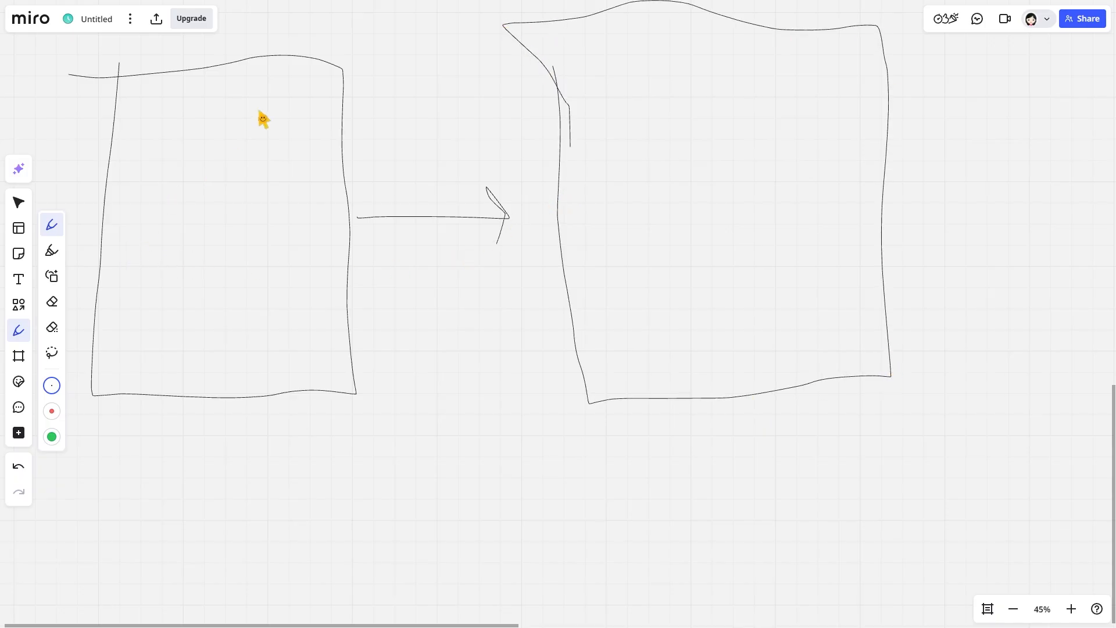
Draw an inner picture frame with side arrows and a row of four circular buttons beneath it in the first screen
mouse_move(128, 95)
mouse_down()
mouse_move(112, 301)
mouse_move(345, 332)
mouse_move(335, 140)
mouse_move(256, 100)
mouse_move(115, 102)
mouse_up()
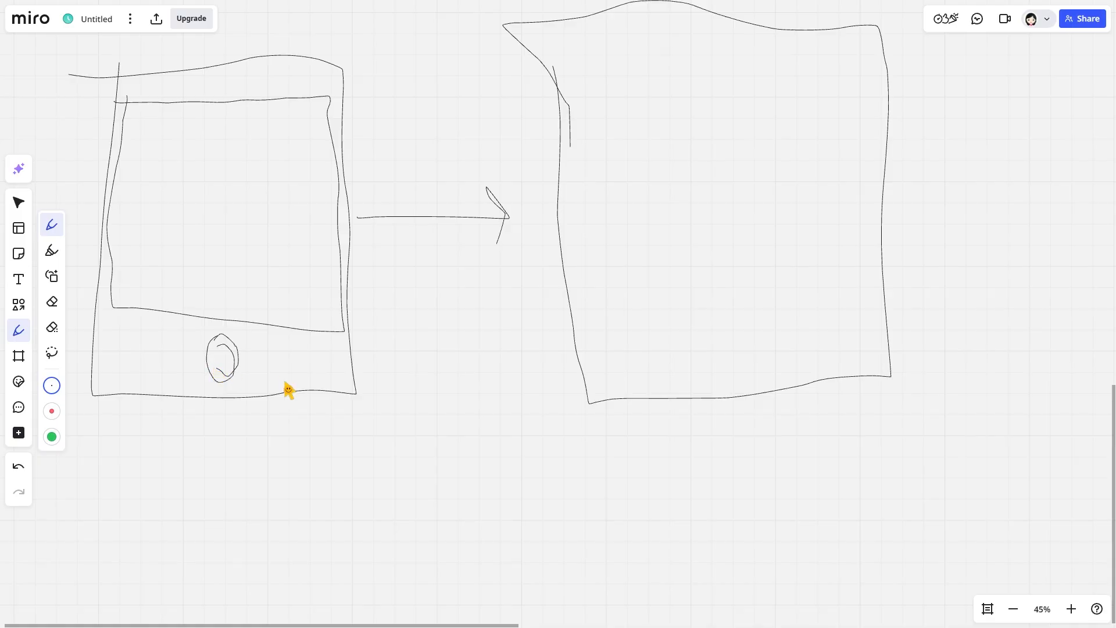
drag(176, 340, 153, 344)
drag(269, 336, 277, 352)
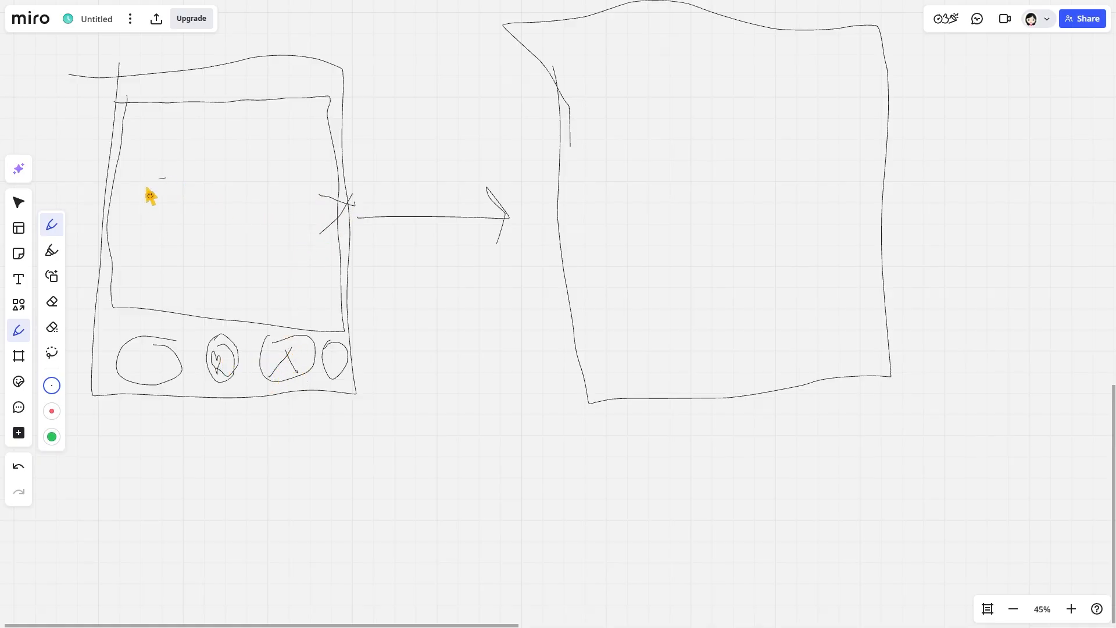
drag(146, 188, 165, 250)
Draw a stick figure with a round head in the middle of the first screen's inner frame
drag(231, 142, 237, 140)
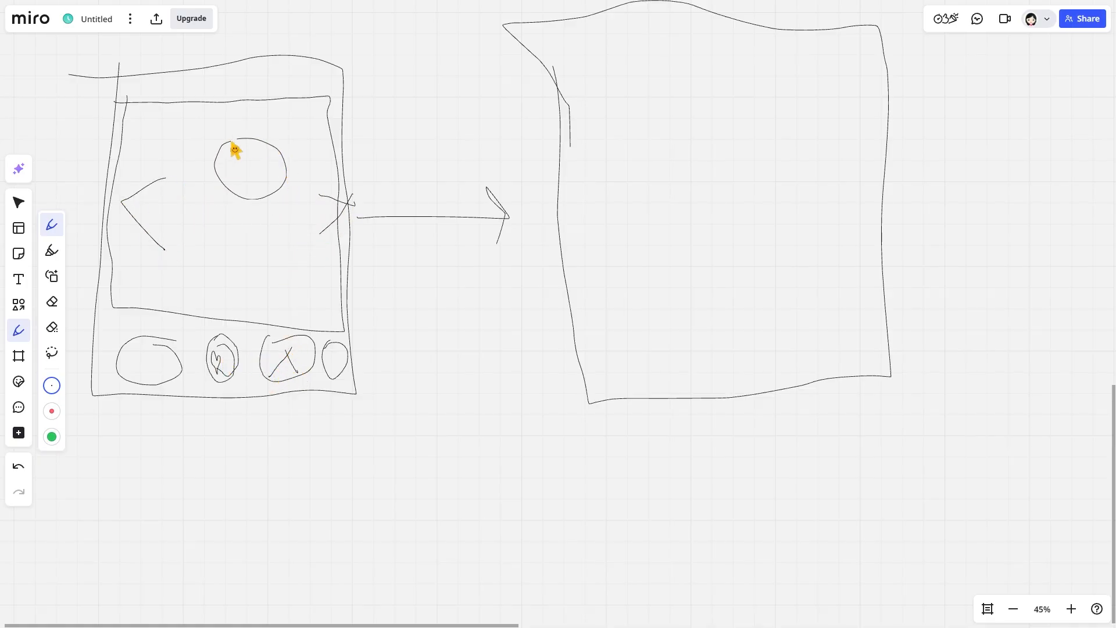
drag(247, 203, 227, 301)
drag(234, 247, 218, 221)
drag(230, 273, 212, 320)
drag(233, 273, 258, 309)
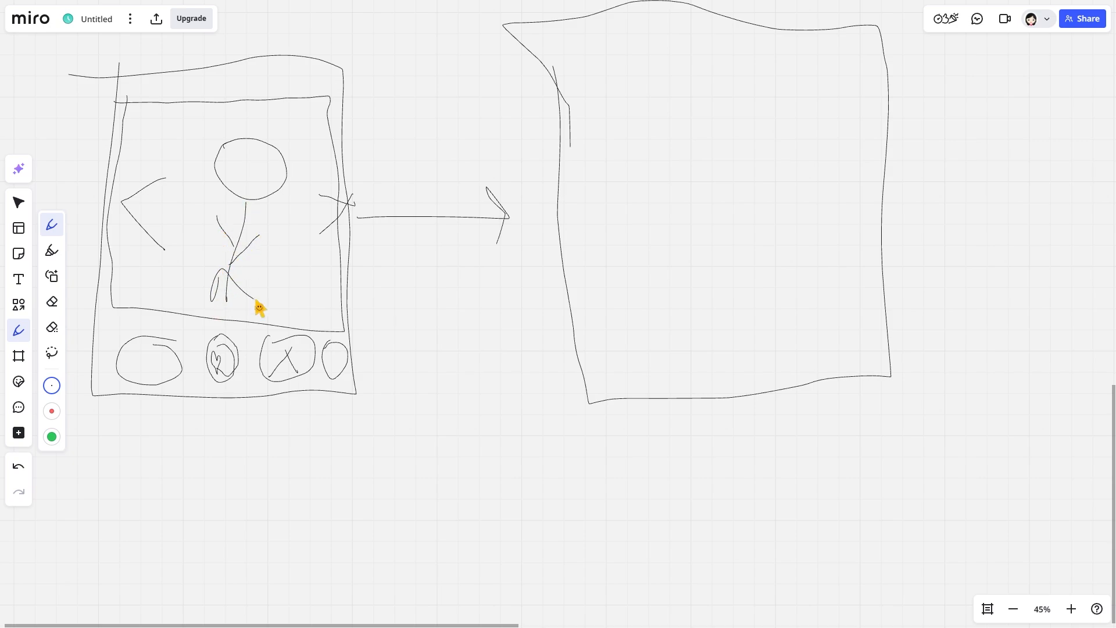
Insert the trending GIPHY GIF of the grumpy white dog and place it over the stick figure
click(18, 382)
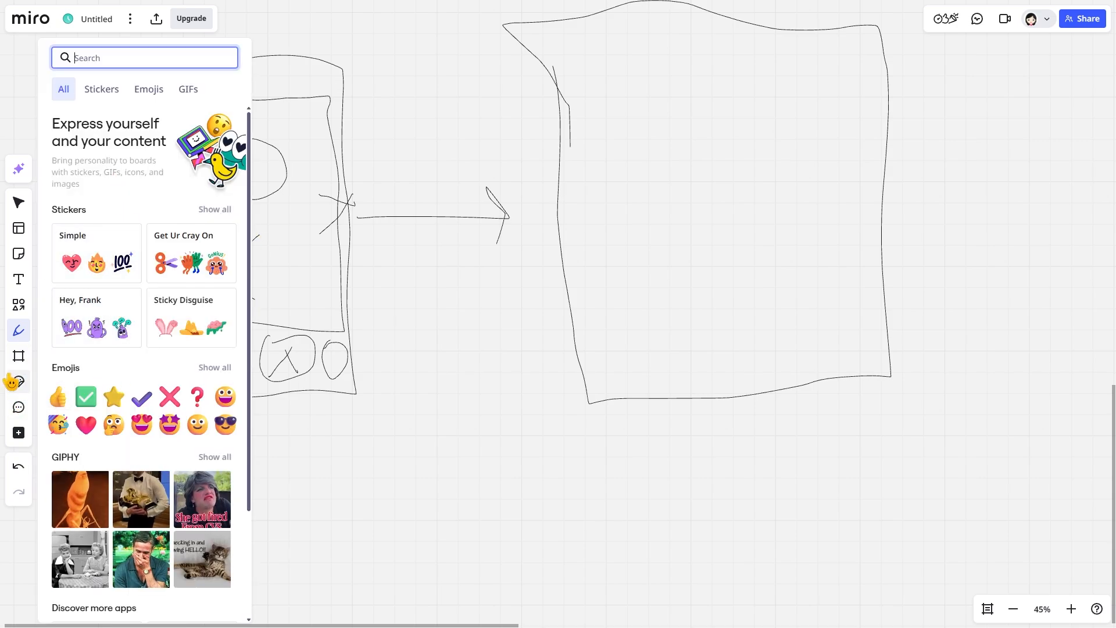
scroll(108, 359, down, 2)
scroll(108, 360, down, 1)
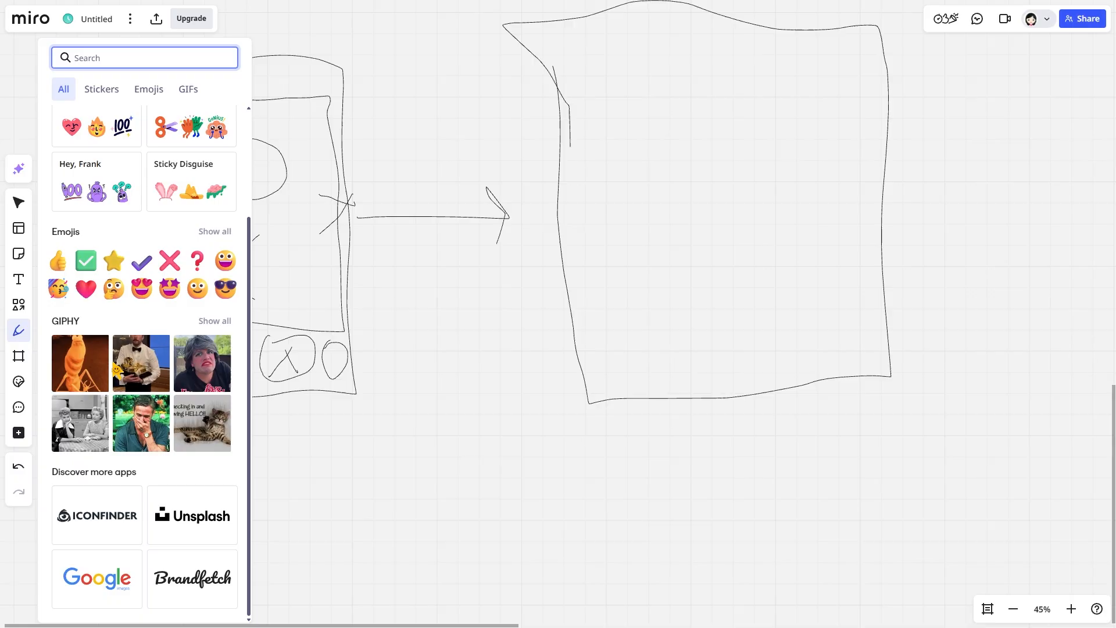
click(217, 321)
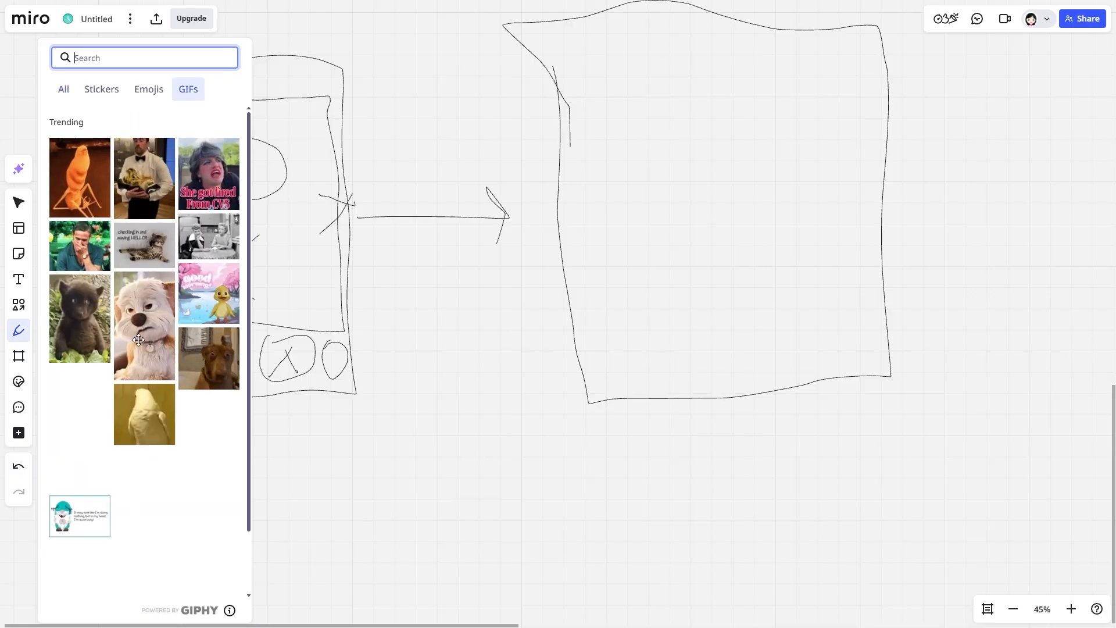
drag(144, 326, 154, 151)
click(344, 235)
drag(280, 208, 231, 203)
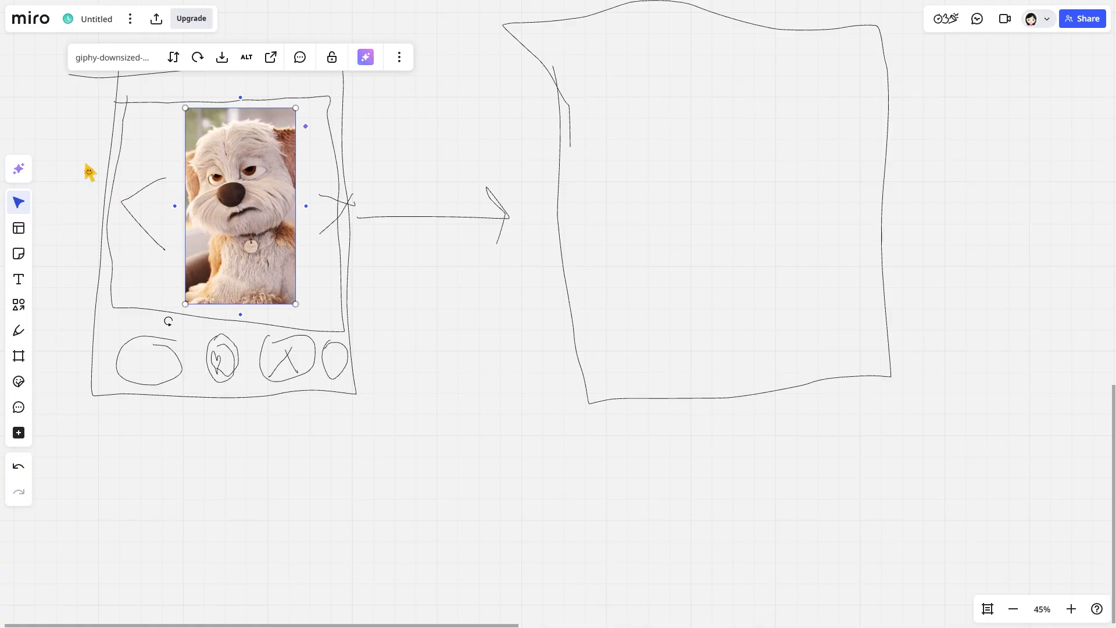
Search the emojis for "heart" and place the red heart on the second circular button
click(19, 381)
click(146, 90)
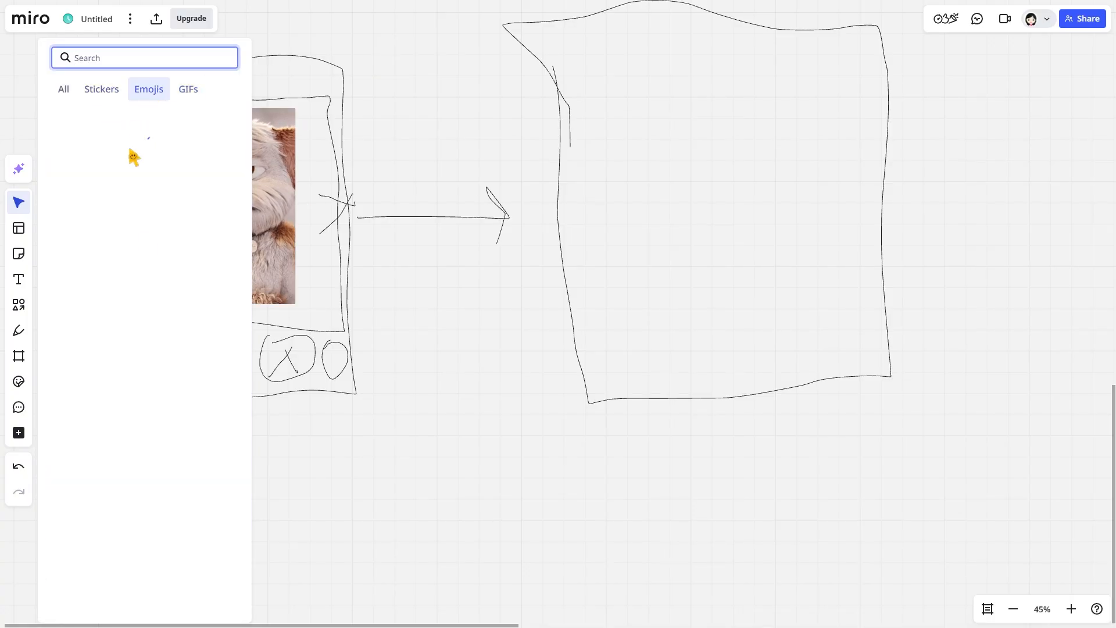
drag(304, 128, 548, 125)
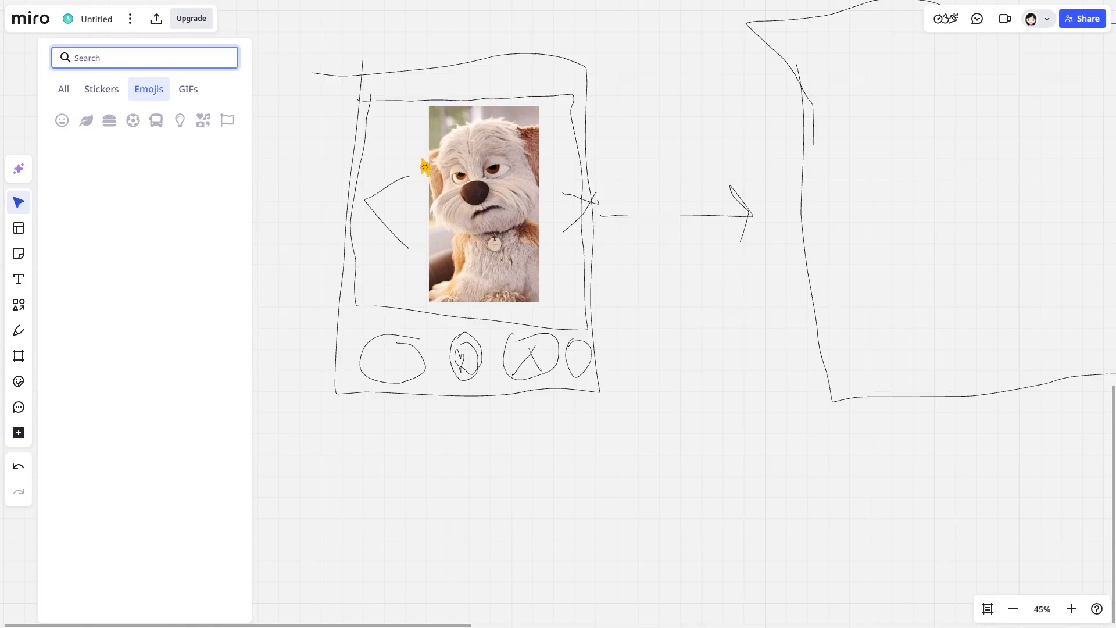
click(18, 381)
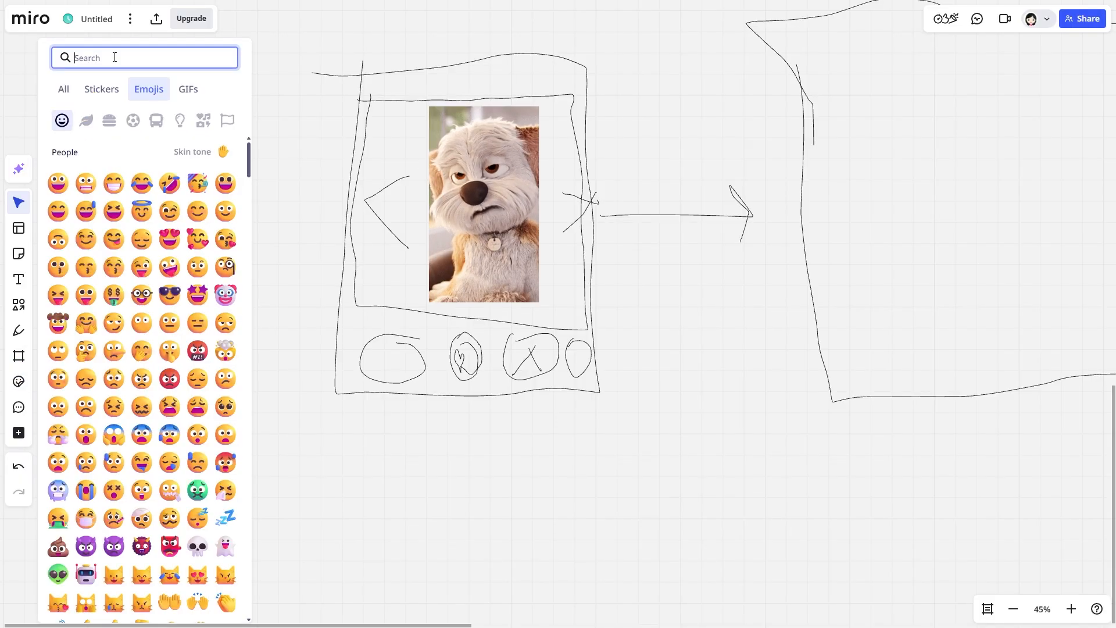
text(he)
text(art)
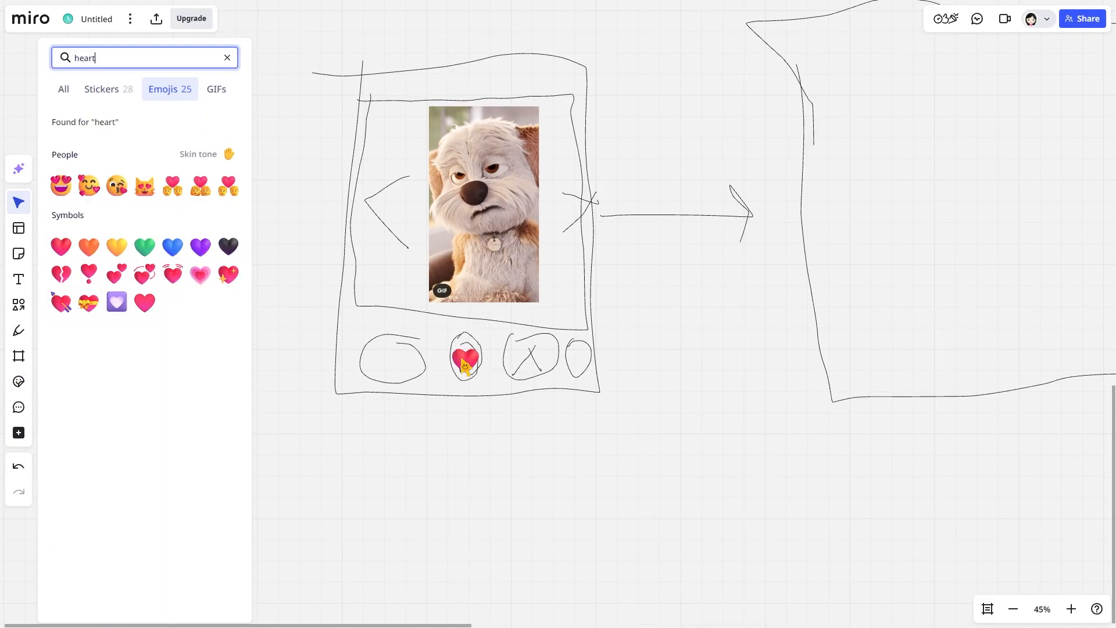
drag(466, 360, 461, 363)
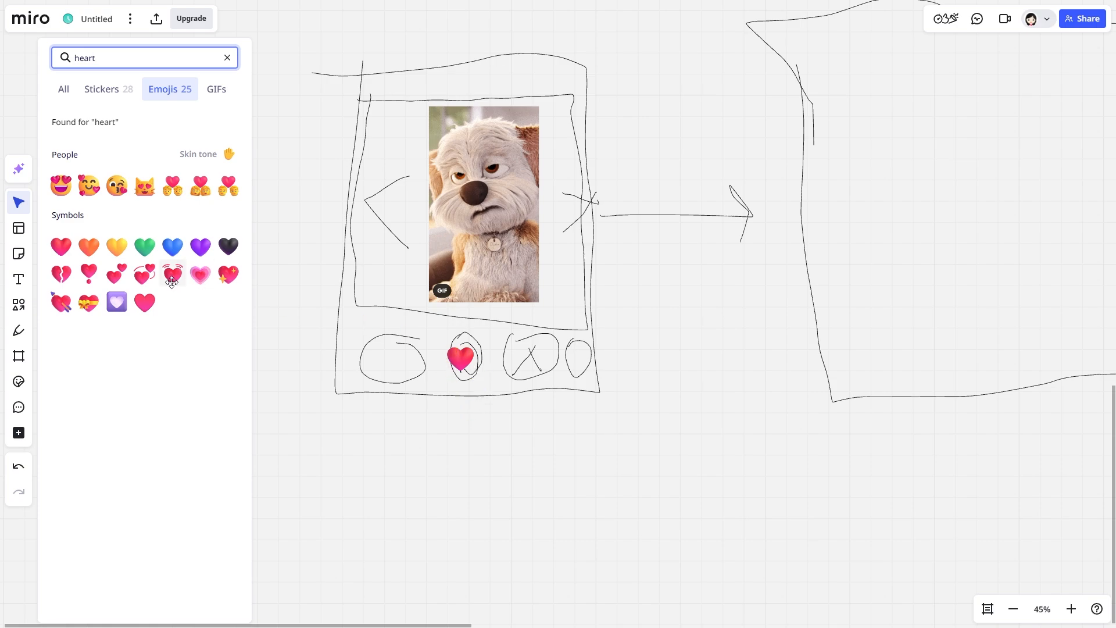
Fill the remaining circular buttons with a green cross mark found under "cross", a star-struck face on the first, and a sleepy face on the last
text(cross)
drag(173, 367, 531, 357)
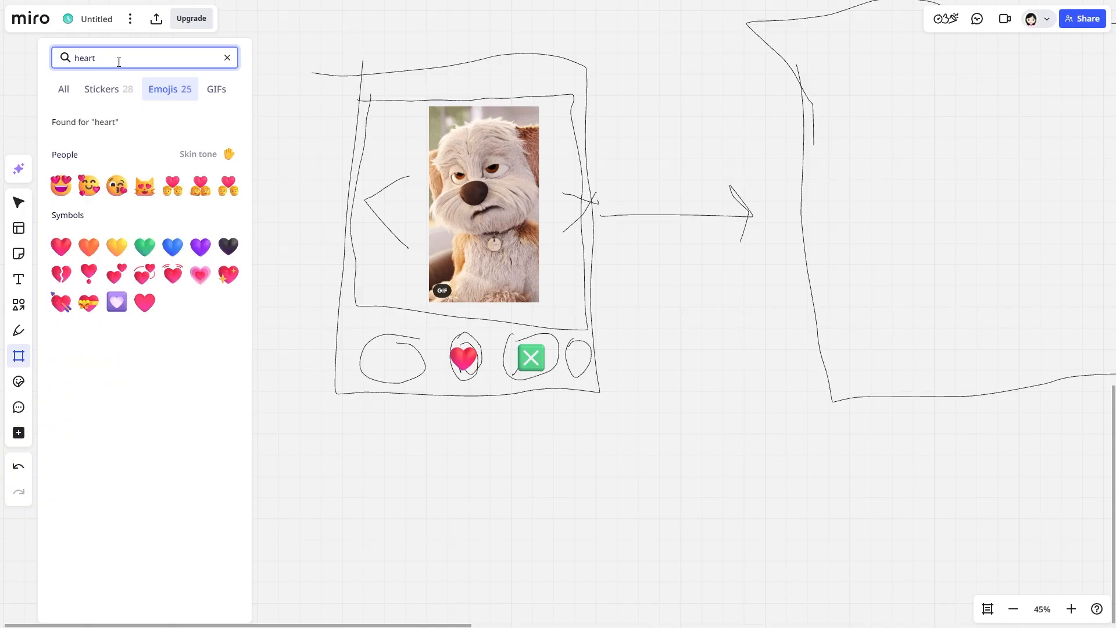
click(100, 89)
click(170, 88)
click(228, 58)
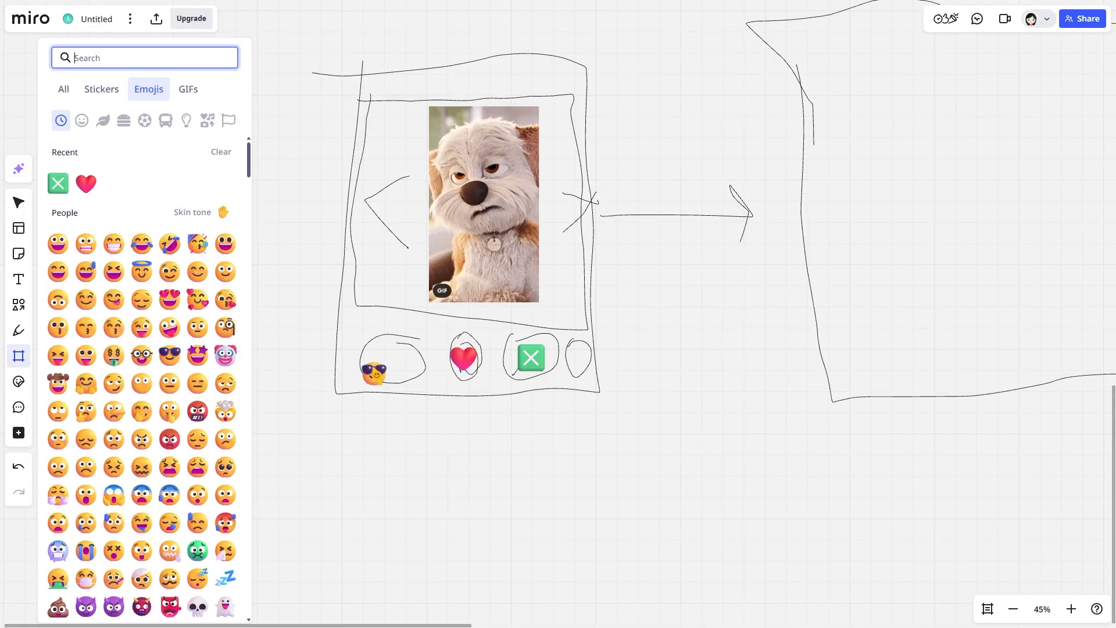
drag(194, 354, 390, 364)
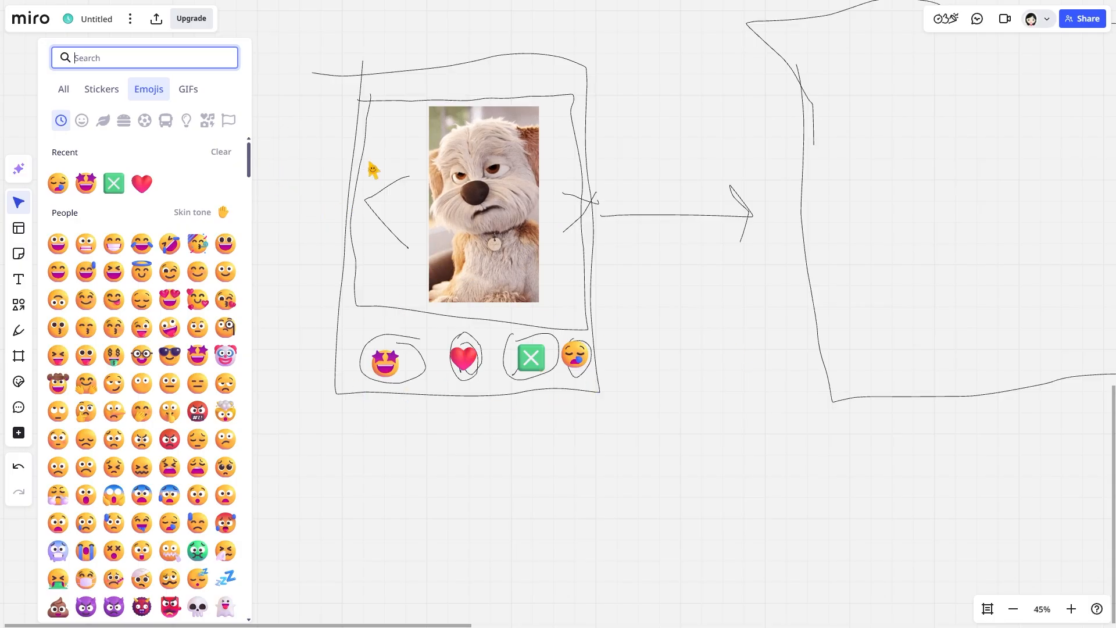
Undo the frame placed over the app sketch
key(ctrl+z)
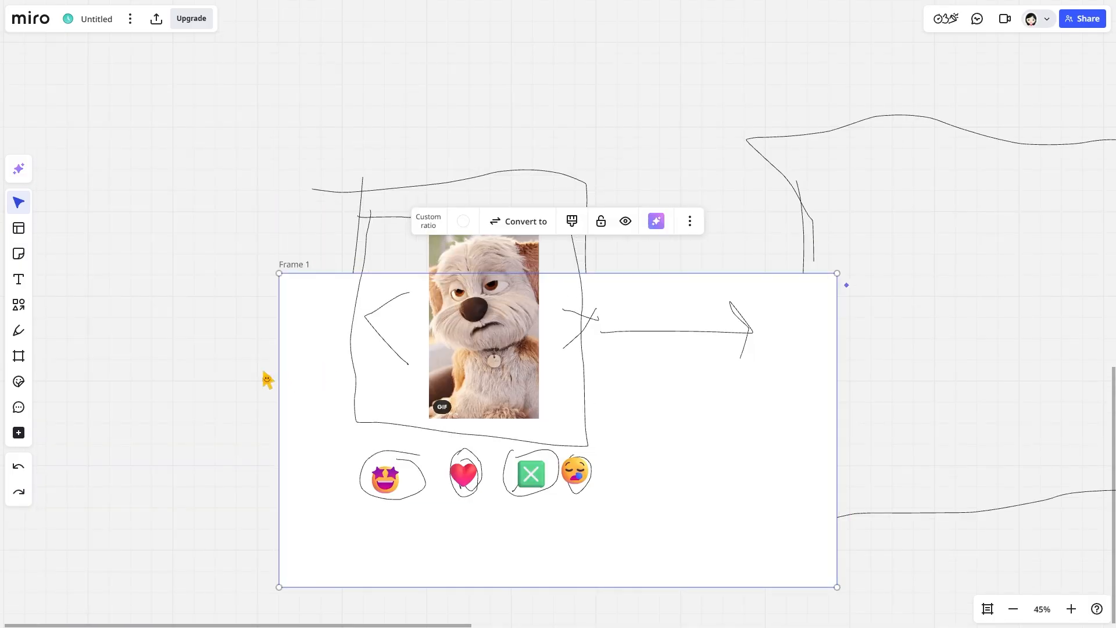
key(ctrl+z)
scroll(342, 222, down, 1)
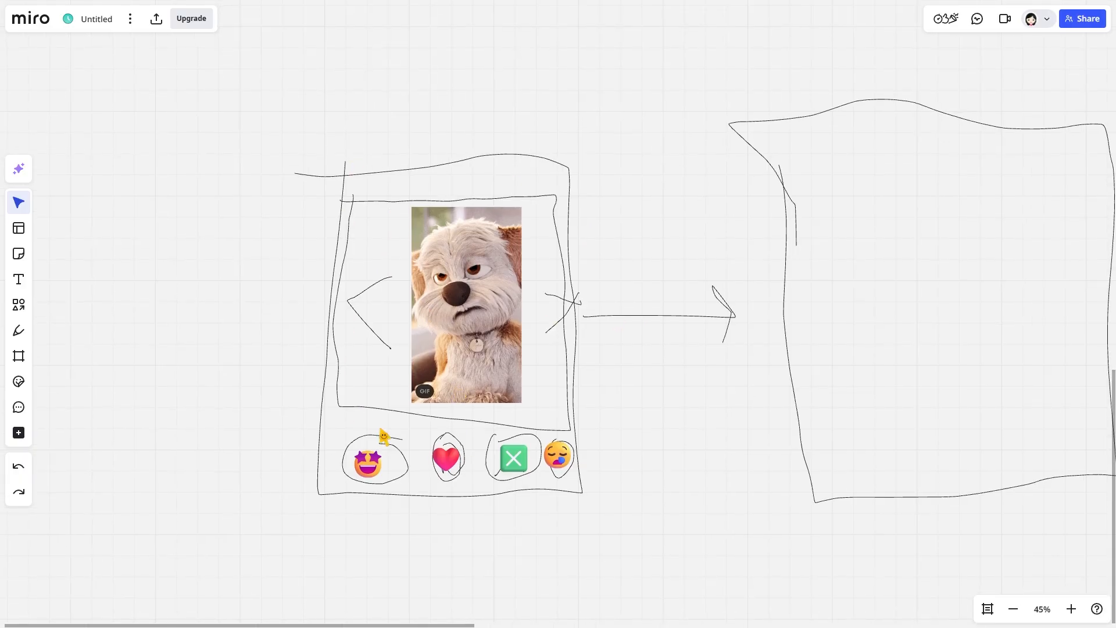
Open the choice of frame formats
click(18, 355)
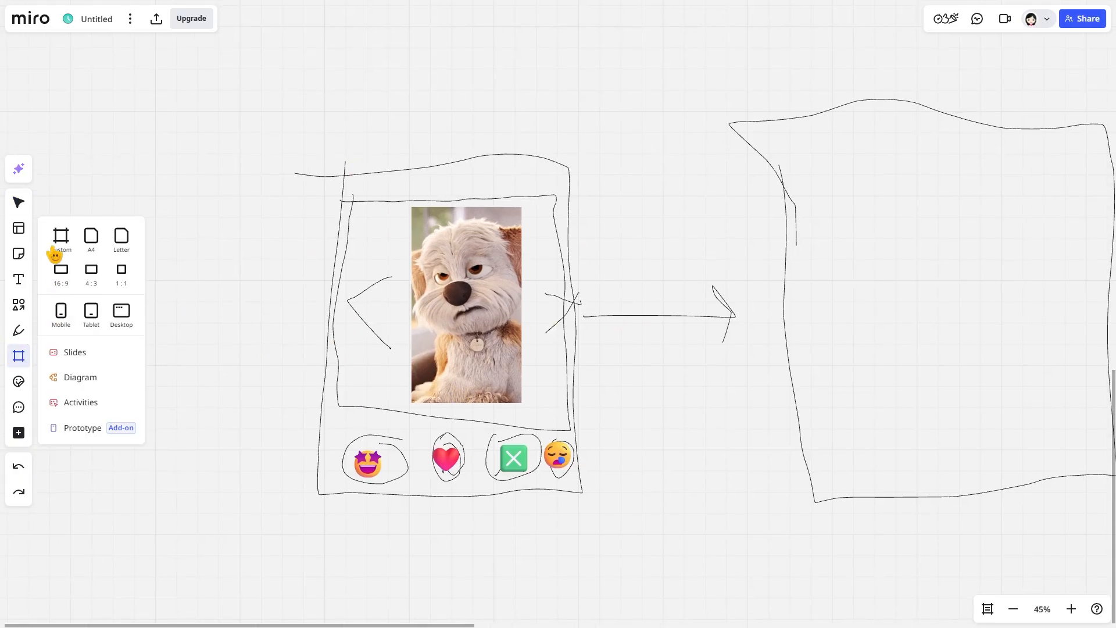
Add a custom frame over the dog profile sketch and resize it to enclose the whole sketch
click(58, 249)
click(299, 172)
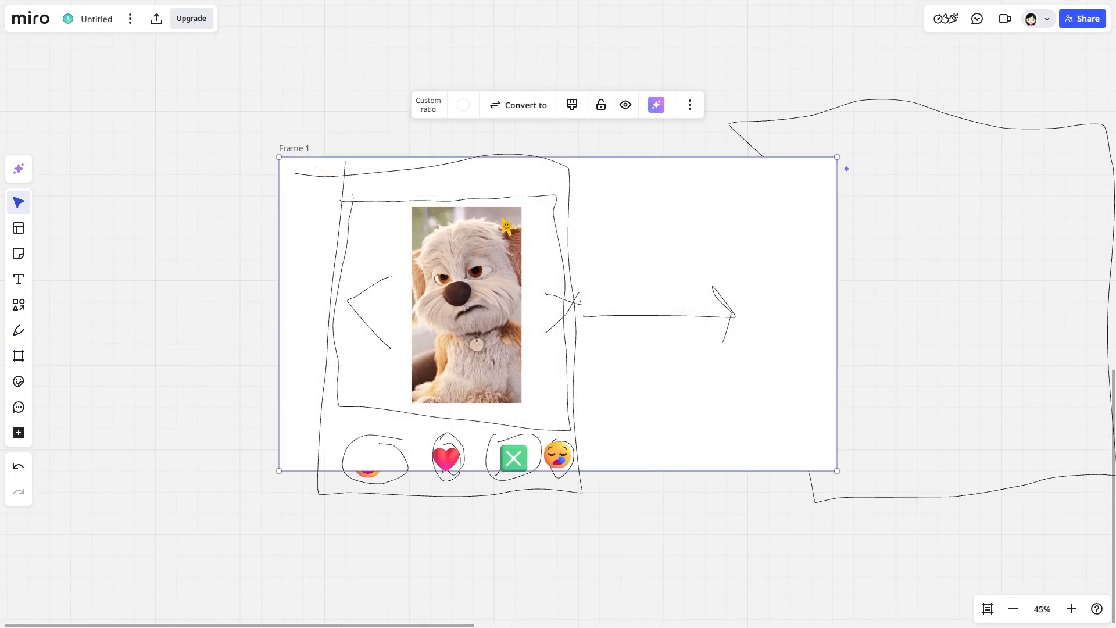
drag(837, 158, 580, 135)
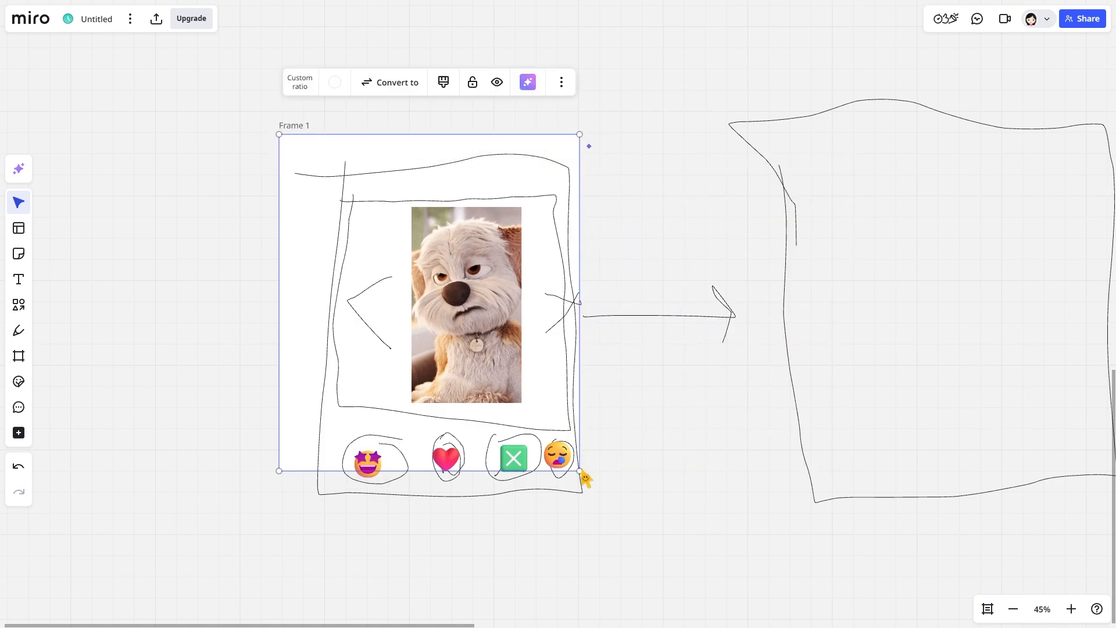
drag(581, 472, 599, 472)
drag(445, 476, 466, 543)
Move the frame around the board together with its sketch, and undo the last move
drag(300, 278, 259, 282)
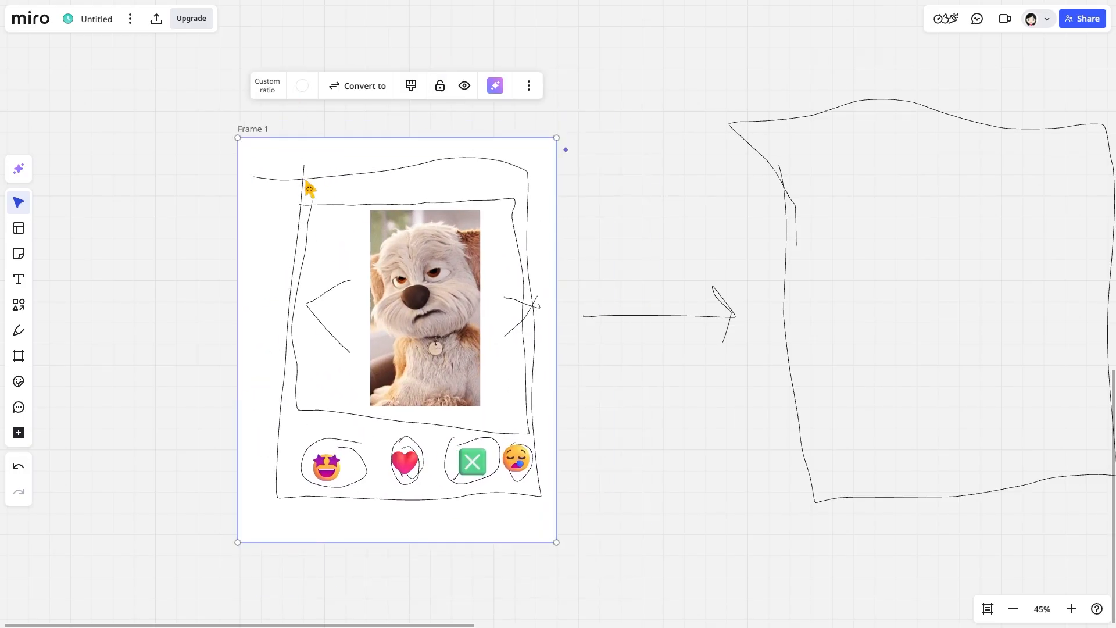
mouse_move(309, 189)
mouse_down()
mouse_move(176, 404)
mouse_move(309, 45)
mouse_move(371, 115)
mouse_move(363, 177)
mouse_move(352, 161)
mouse_up()
click(341, 133)
key(ctrl+z)
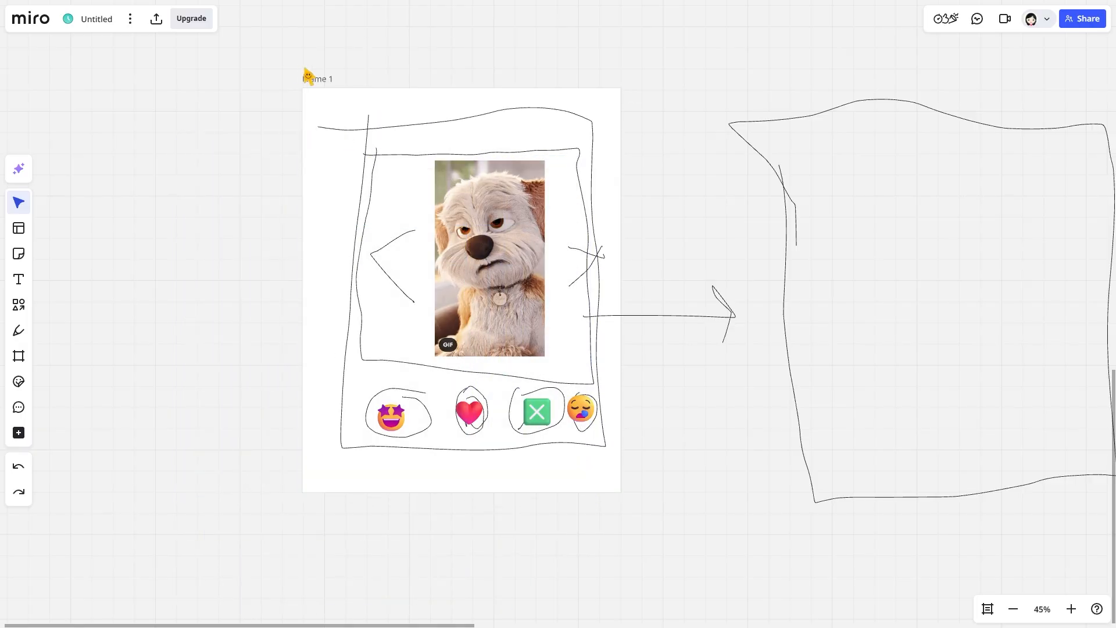
Rename the frame around the dog sketch "Screen 1" and reposition it beside the arrow sketch
drag(312, 82, 320, 80)
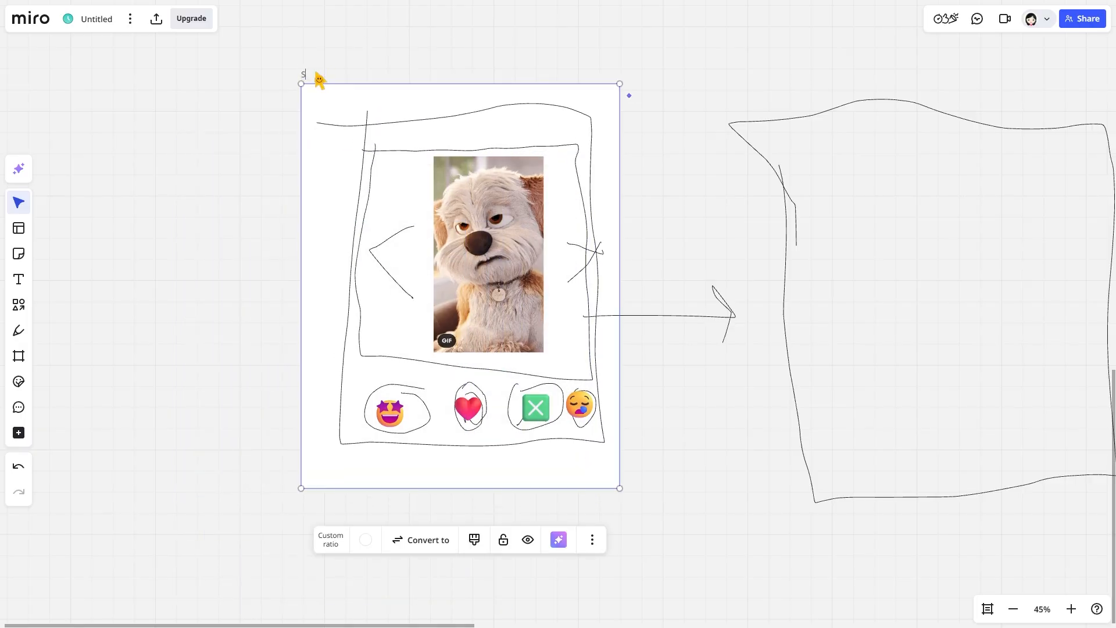
text(1)
click(281, 107)
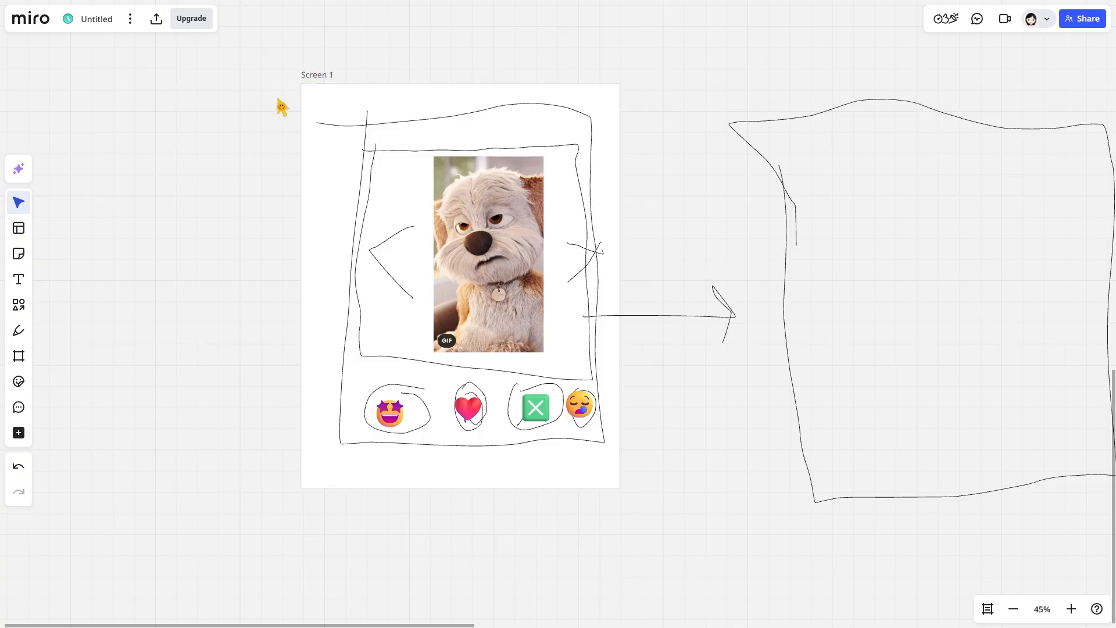
drag(355, 100, 285, 193)
click(368, 153)
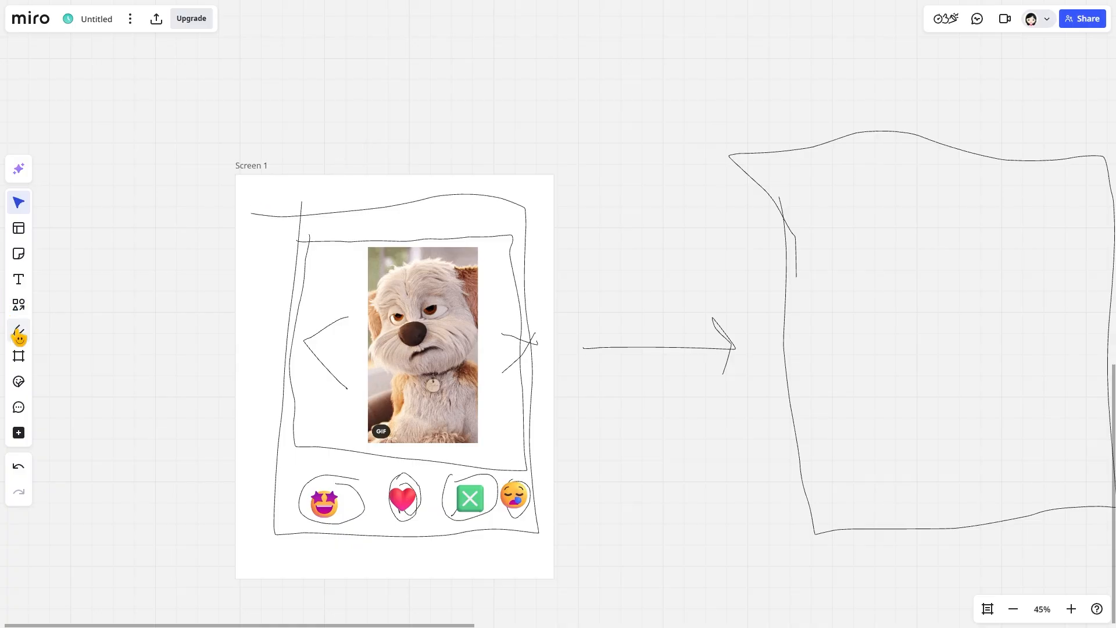
Draw a wavy freehand line beside the Screen 1 frame and an arrow pointing at the frame's upper-left corner
click(17, 330)
mouse_move(143, 149)
mouse_down()
mouse_move(119, 204)
mouse_move(135, 505)
mouse_up()
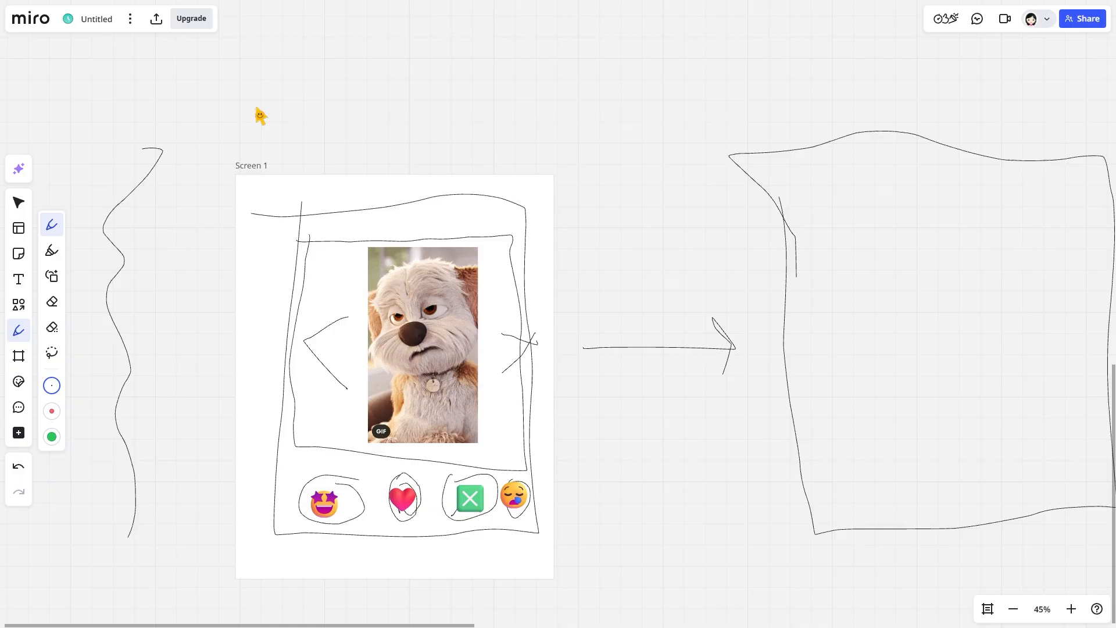
drag(256, 108, 299, 174)
drag(251, 148, 300, 187)
mouse_move(311, 134)
mouse_down()
mouse_move(308, 190)
mouse_move(234, 204)
mouse_up()
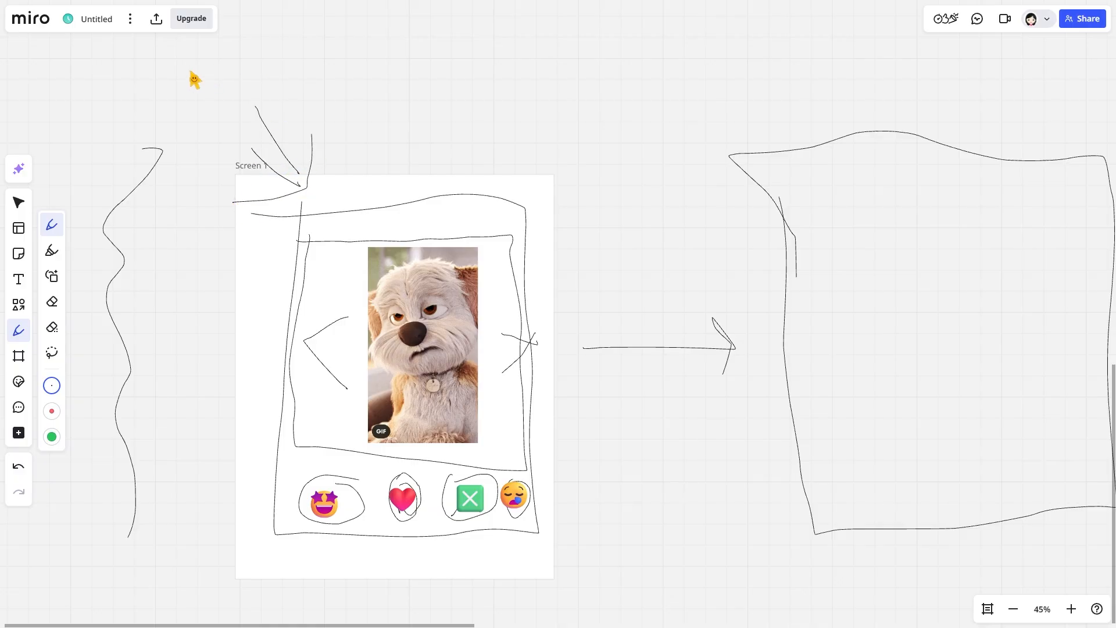
Handwrite the title "Tinder for dogs" above the Screen 1 frame with the Pen tool
drag(190, 70, 267, 54)
mouse_move(240, 58)
mouse_down()
mouse_move(224, 130)
mouse_move(364, 40)
mouse_move(407, 85)
mouse_move(451, 100)
mouse_up()
mouse_move(511, 45)
mouse_down()
mouse_move(680, 94)
mouse_move(748, 92)
mouse_move(809, 115)
mouse_up()
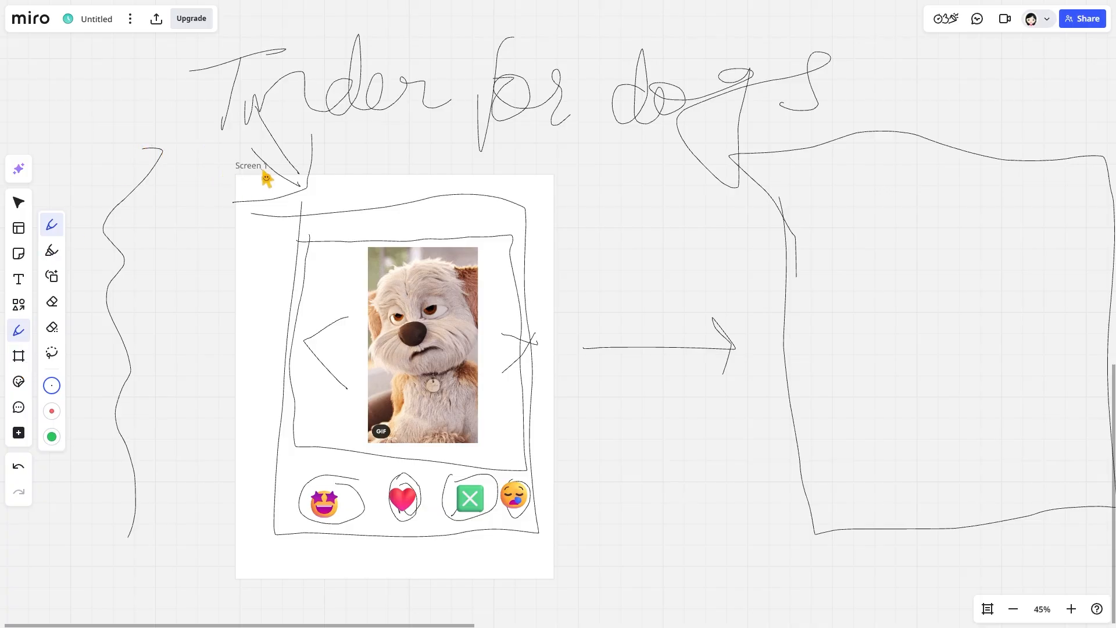
Export the Screen 1 frame as a small JPG image
drag(249, 174, 256, 175)
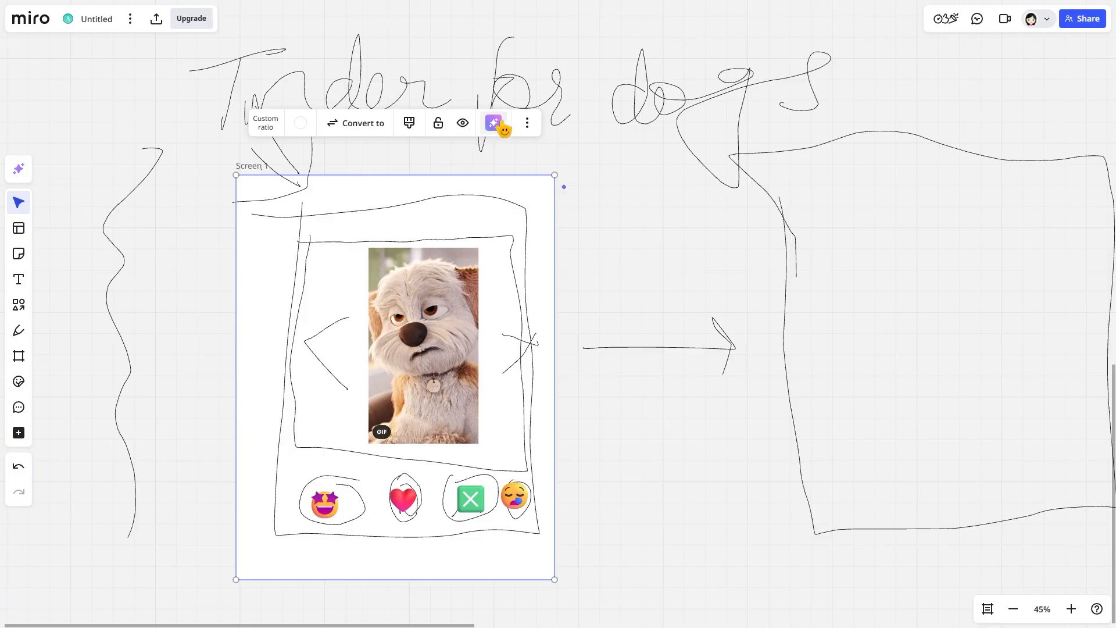
click(379, 124)
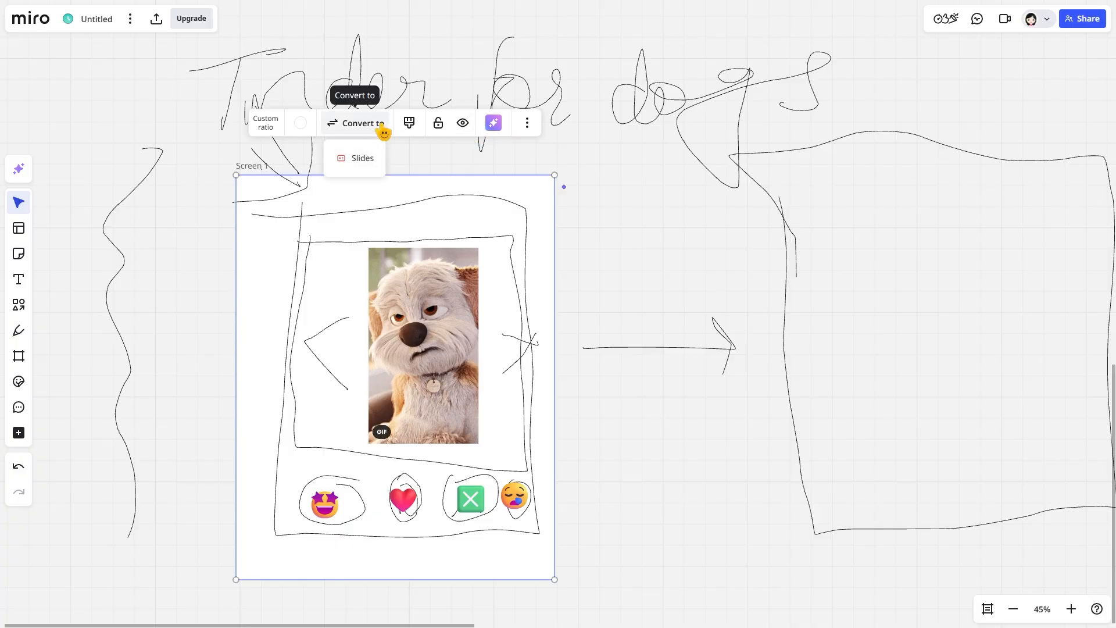
click(527, 122)
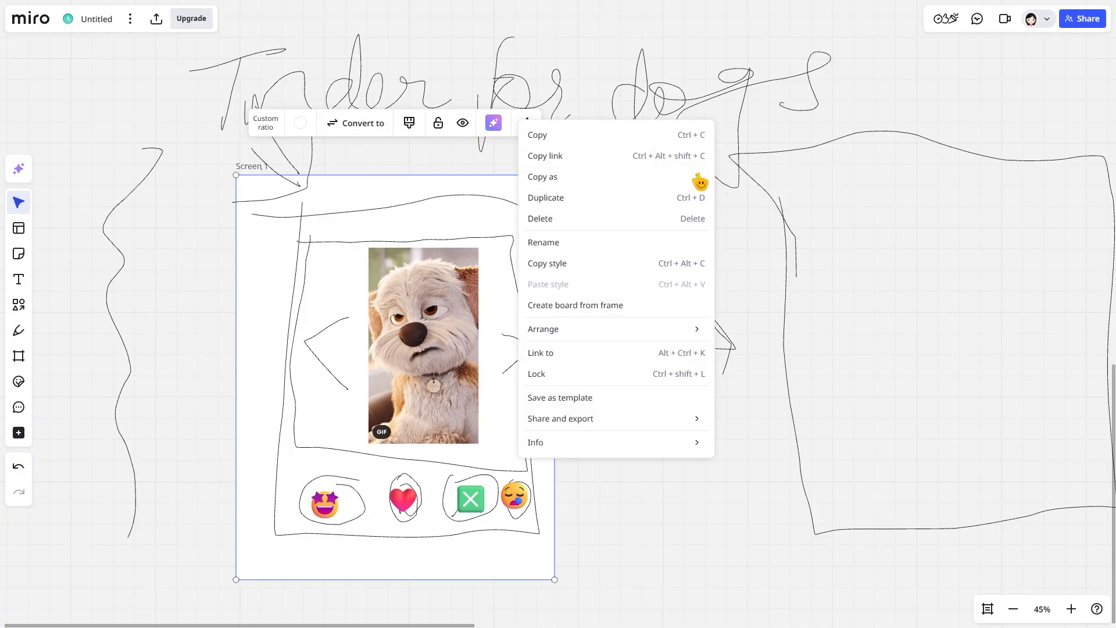
mouse_move(675, 417)
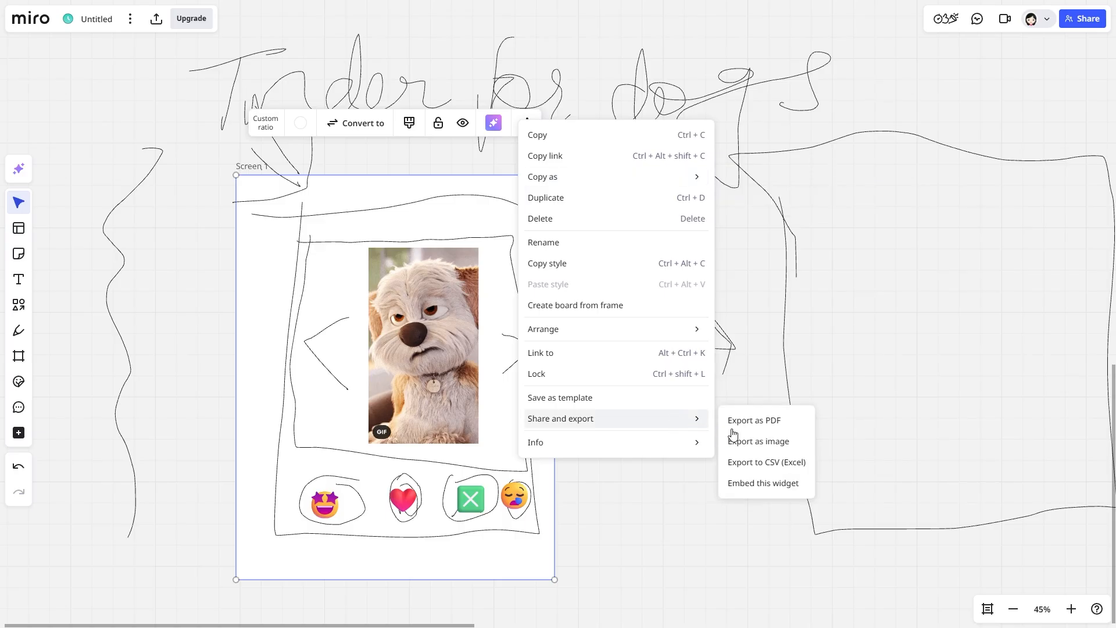
click(730, 443)
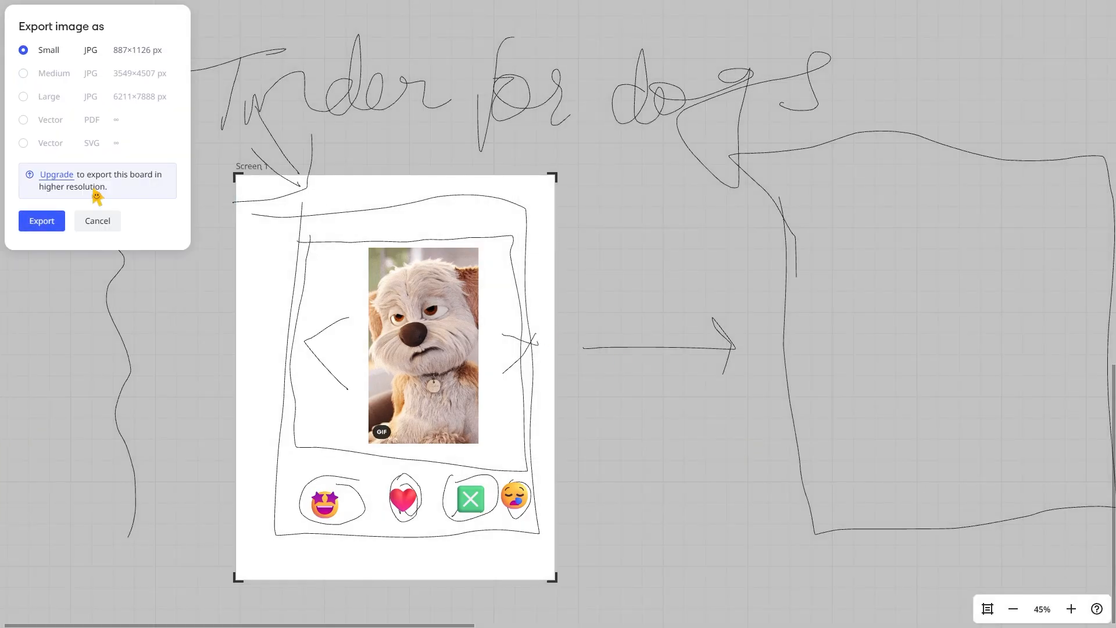
click(53, 222)
Move the Screen 1 frame with its contents into the empty area below the handwritten title and arrow
drag(263, 202, 189, 486)
scroll(194, 498, down, 3)
scroll(193, 498, down, 12)
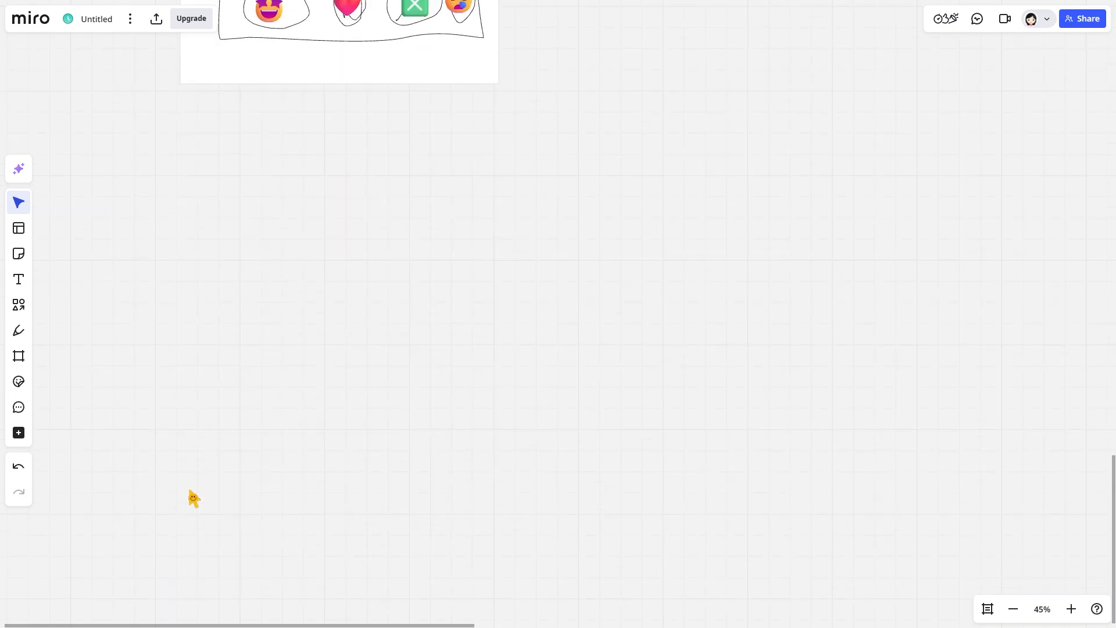
scroll(192, 497, up, 10)
drag(191, 257, 236, 283)
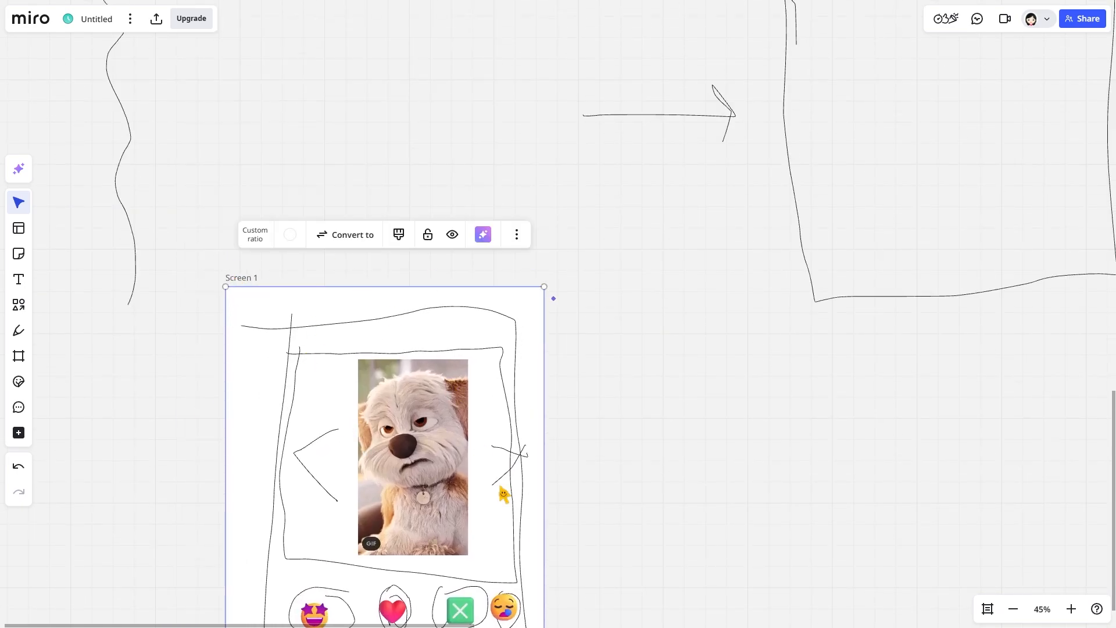
scroll(503, 494, down, 2)
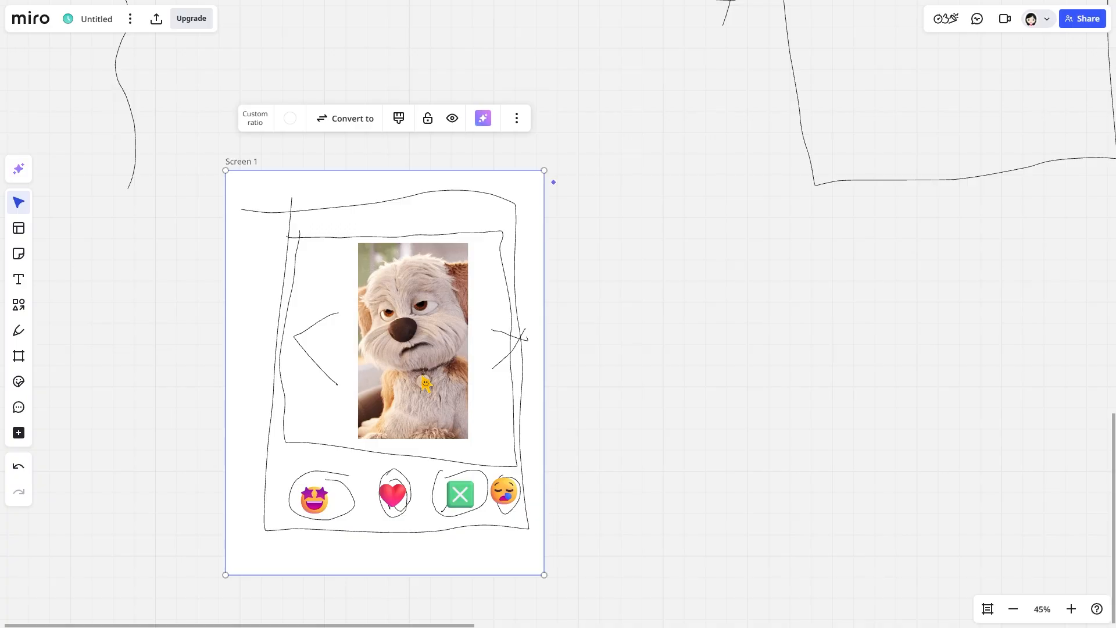
Post the comment "logo missing" near the upper edge of the Screen 1 sketch
key(c)
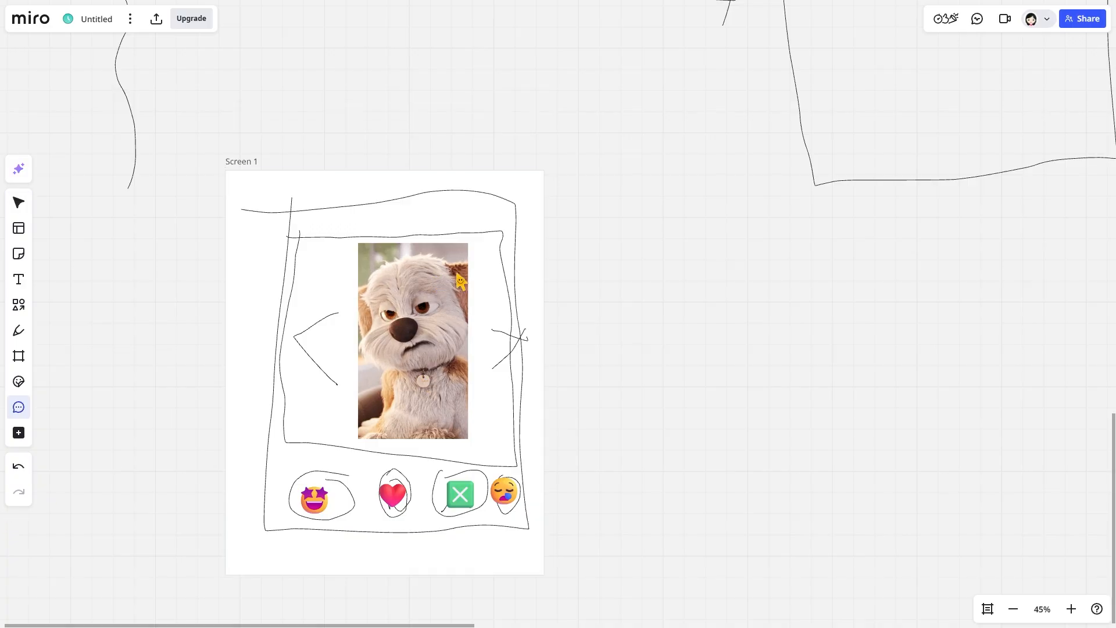
click(507, 236)
click(527, 240)
click(20, 403)
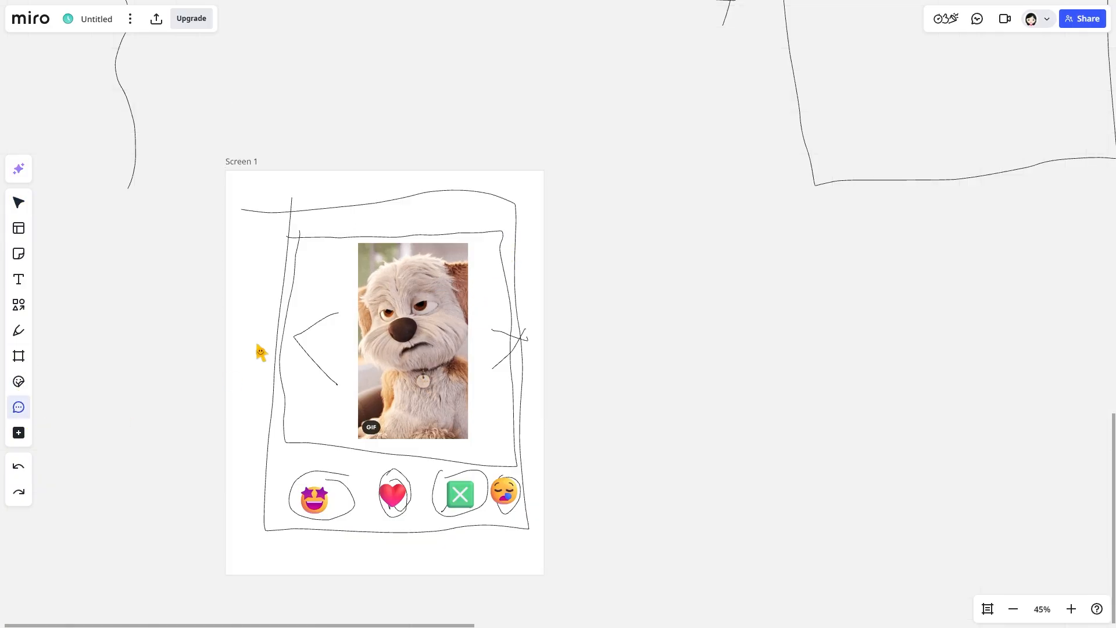
click(384, 197)
text(logo missing)
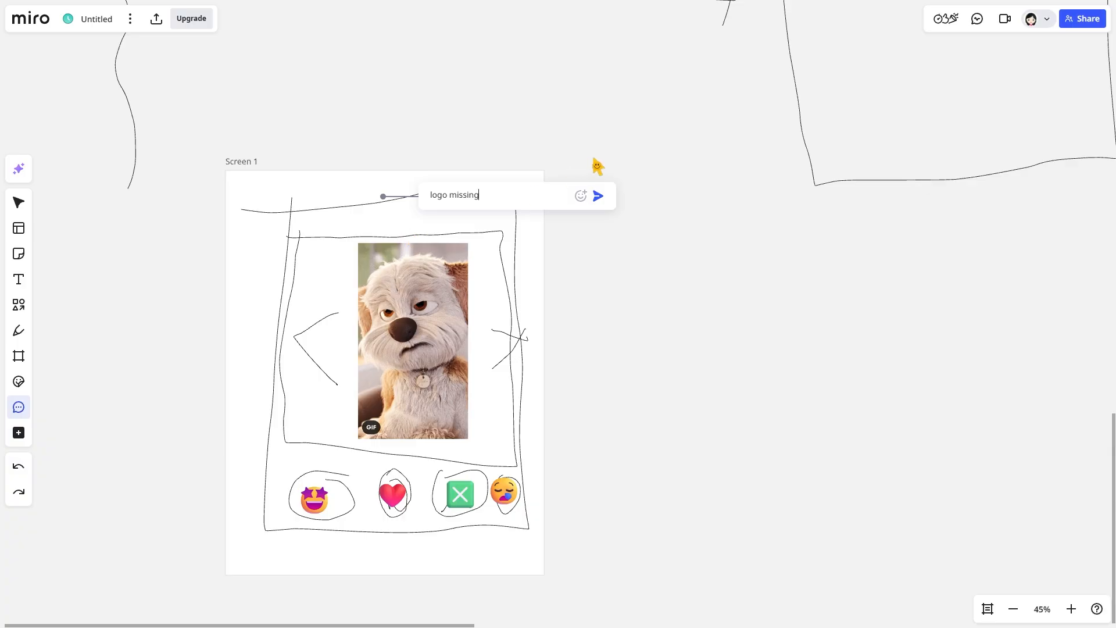
click(598, 198)
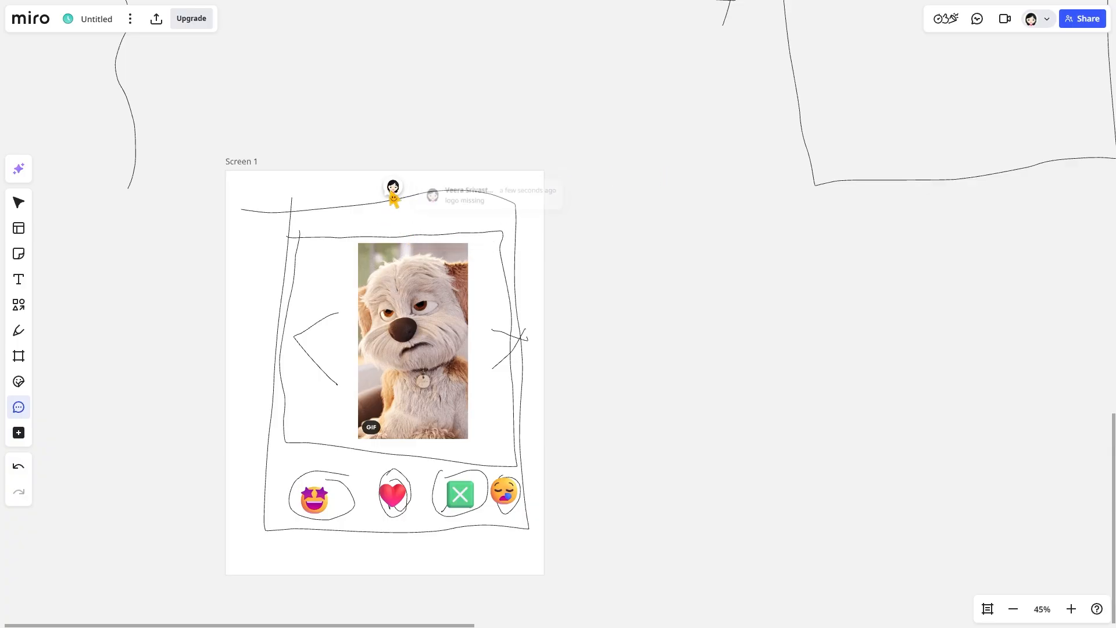
Change the colour of the "logo missing" comment to green
click(391, 191)
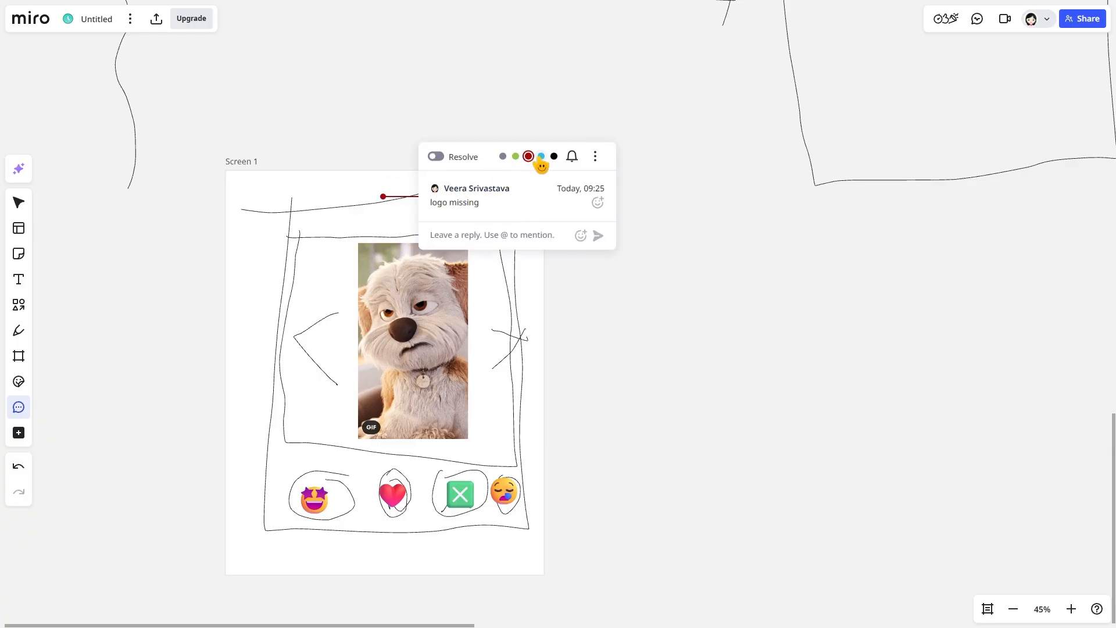
click(515, 157)
click(636, 150)
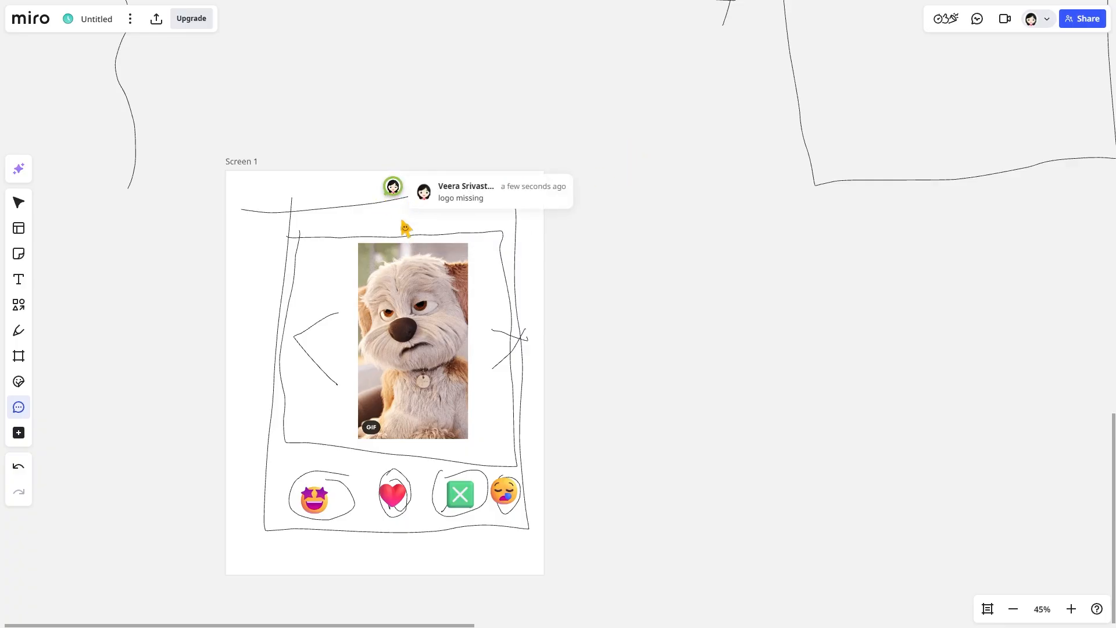
click(19, 432)
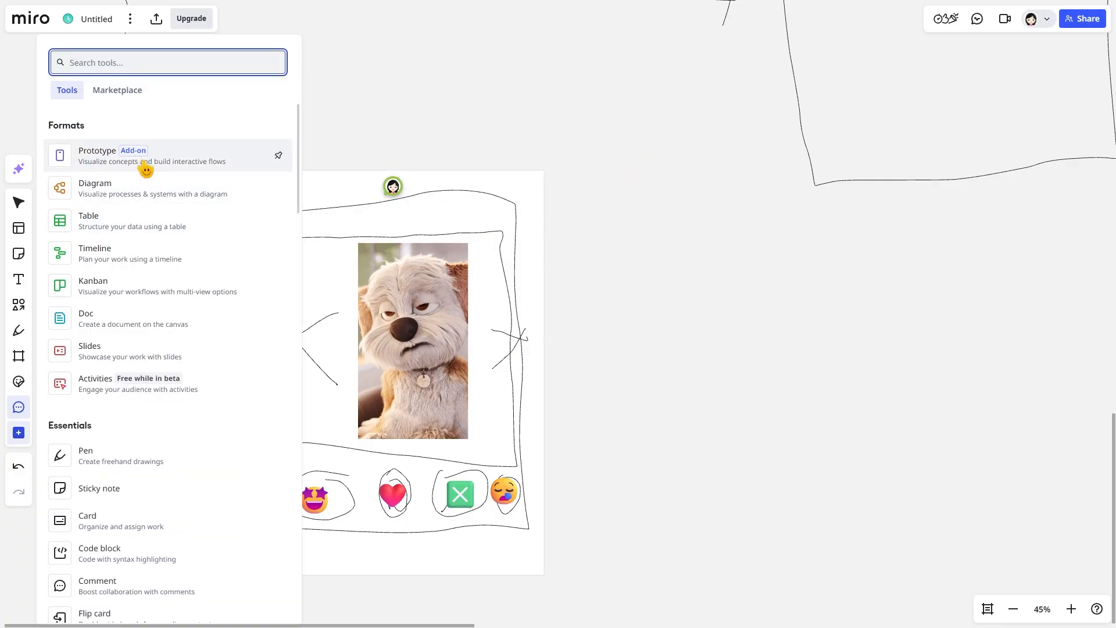
scroll(129, 412, down, 4)
scroll(127, 417, up, 4)
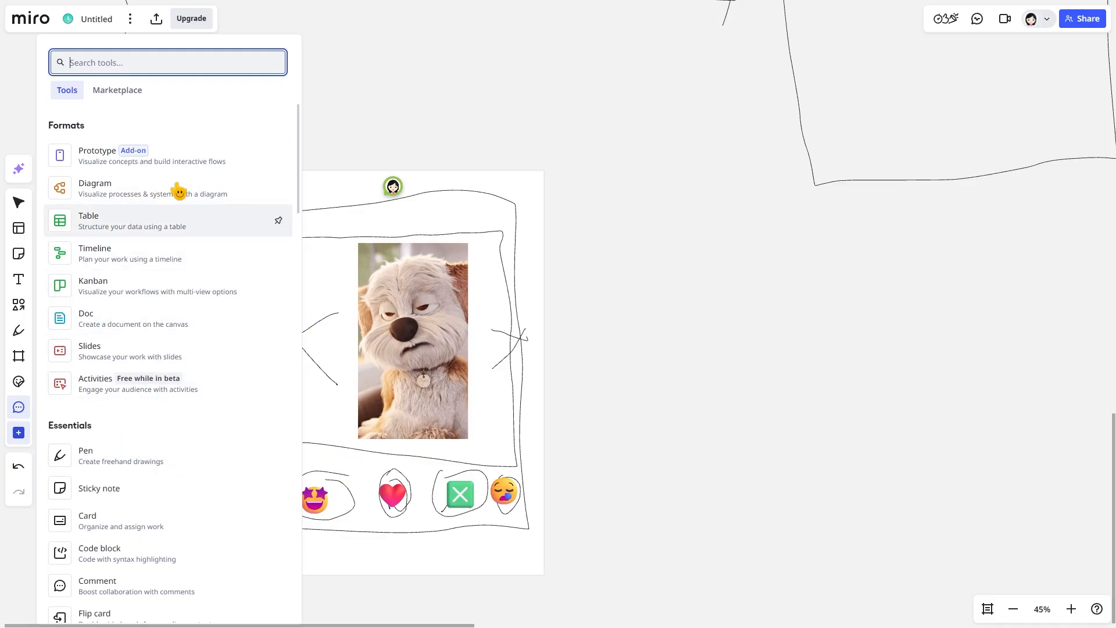
scroll(686, 300, right, 2)
scroll(686, 299, right, 10)
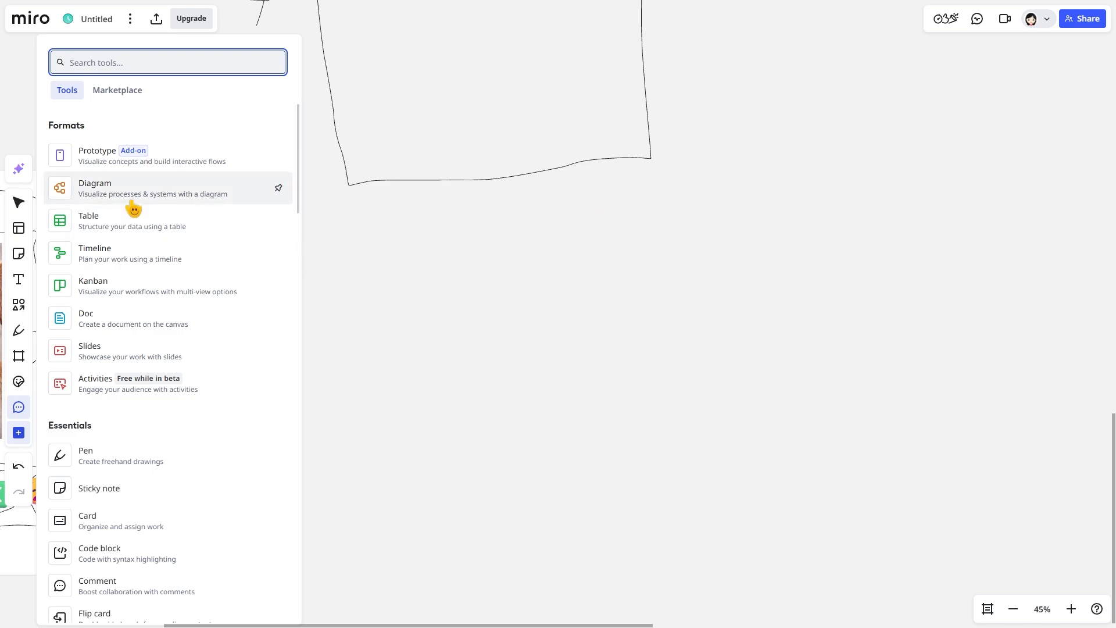
click(516, 321)
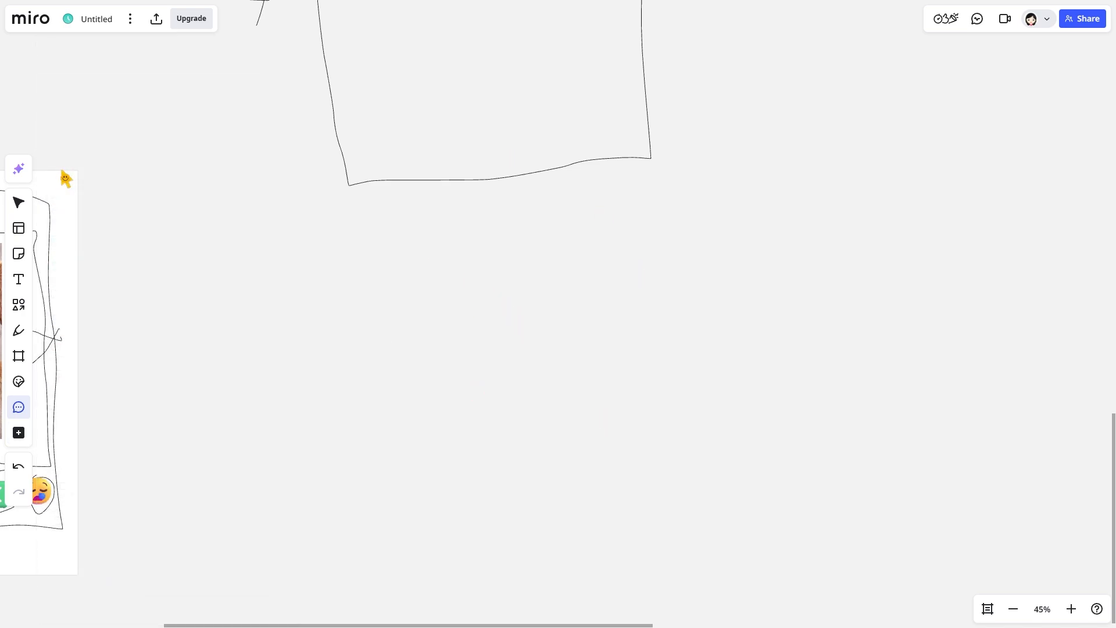
Draw a large looping freehand line in the empty area beside the Screen 1 frame with the Pen tool
click(18, 433)
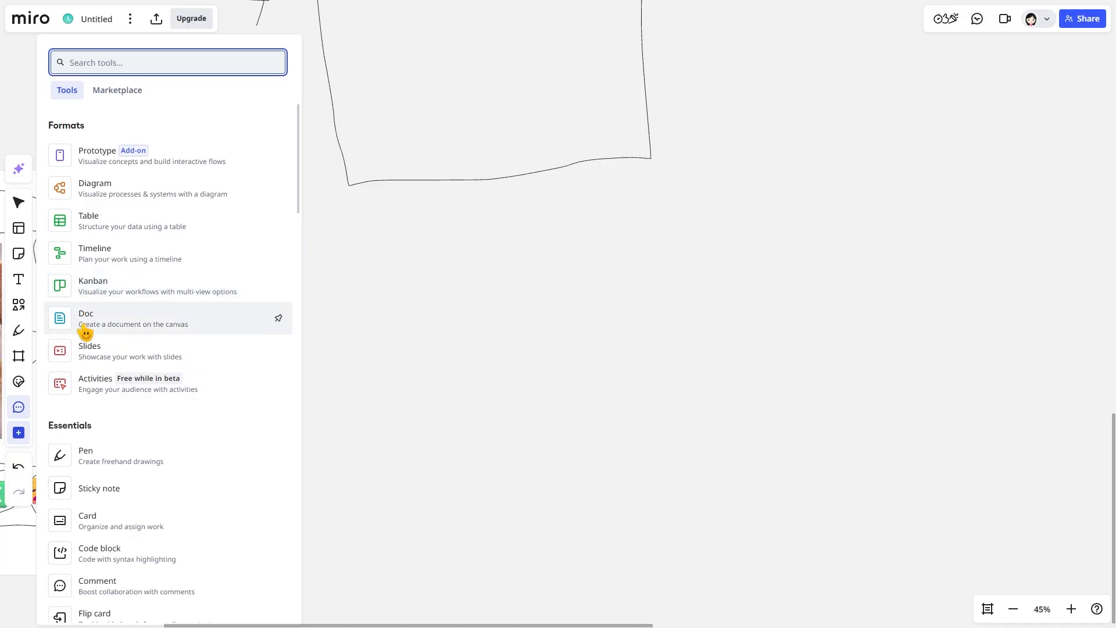
scroll(86, 332, down, 4)
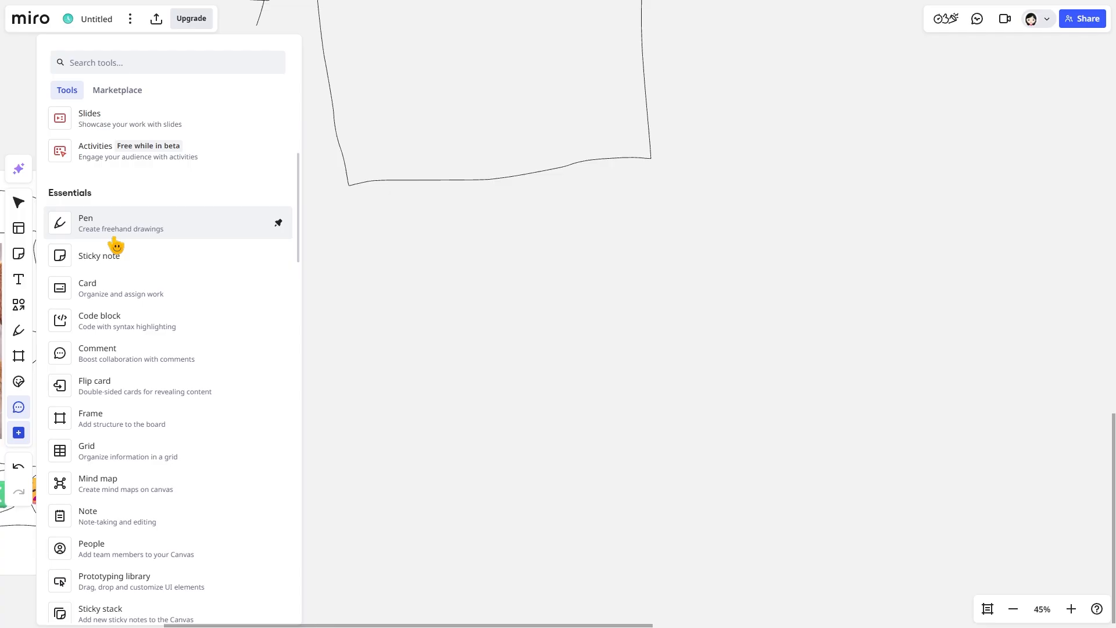
click(145, 230)
mouse_move(270, 335)
mouse_down()
mouse_move(302, 428)
mouse_move(500, 378)
mouse_up()
drag(570, 504, 168, 467)
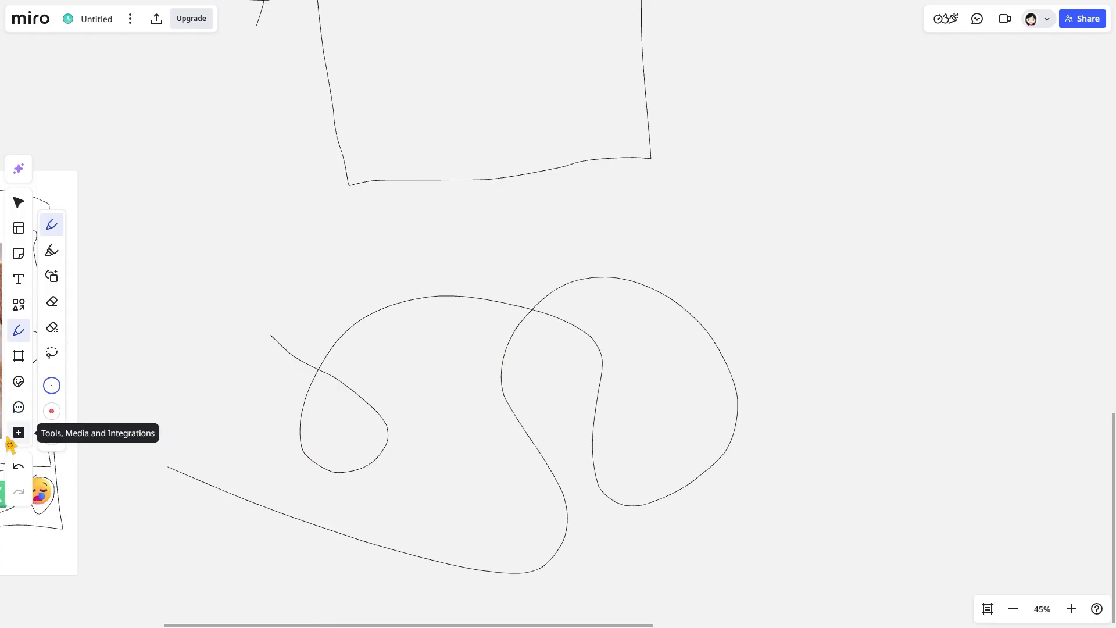
Place a yellow sticky note above the looping line's far end and enlarge it to several times its size
click(19, 433)
click(157, 266)
click(743, 169)
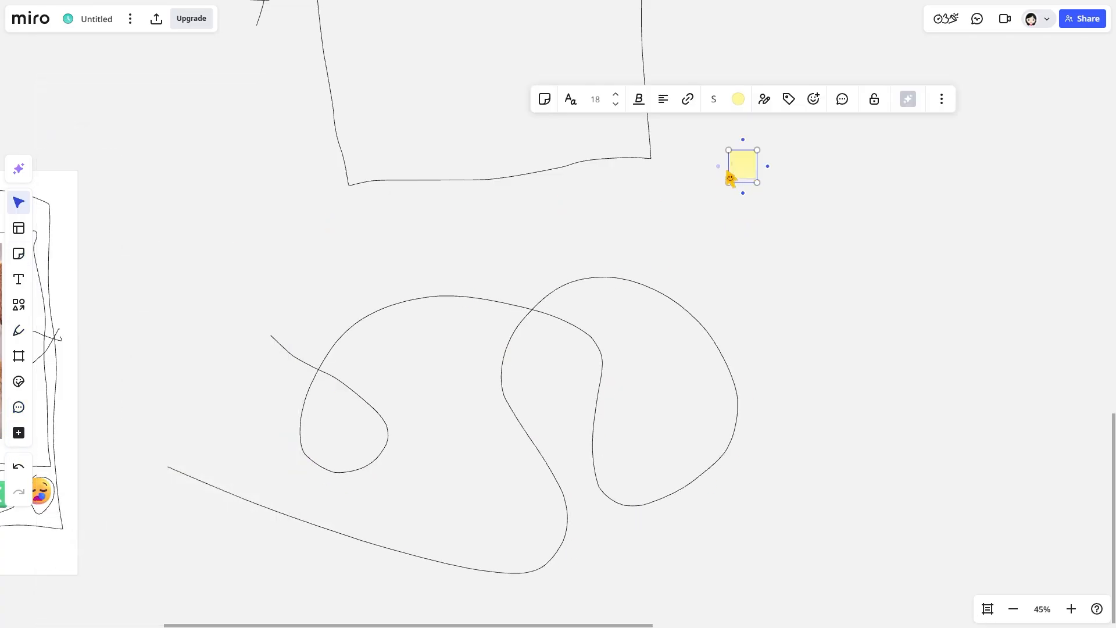
drag(757, 182, 898, 344)
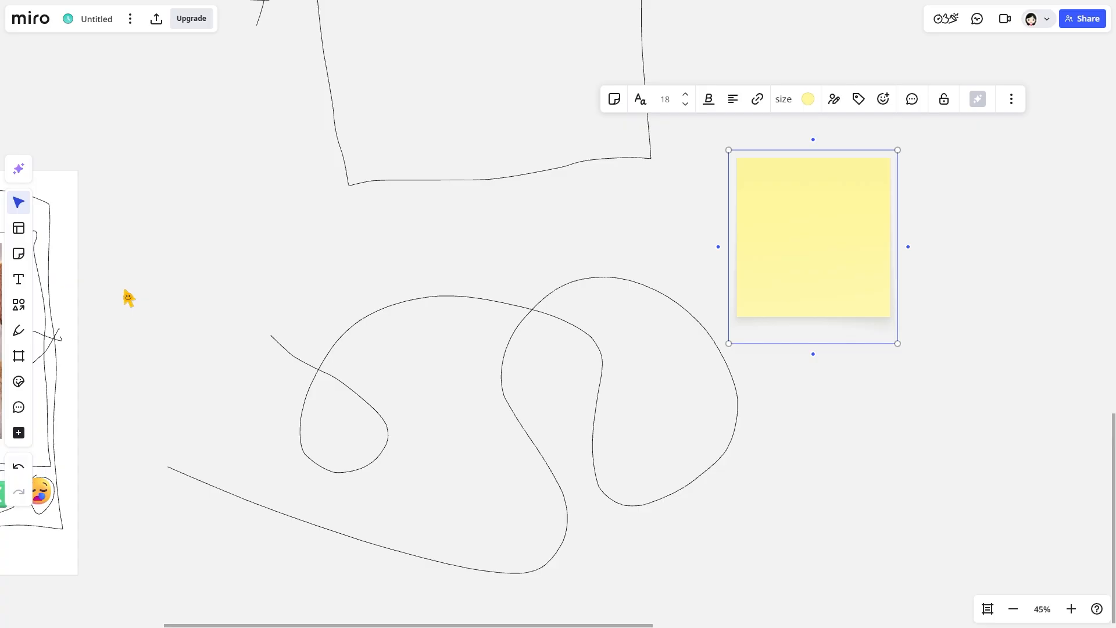
Add a large card above the looping line with the text "tinder for dogs"
click(18, 432)
click(145, 400)
click(103, 217)
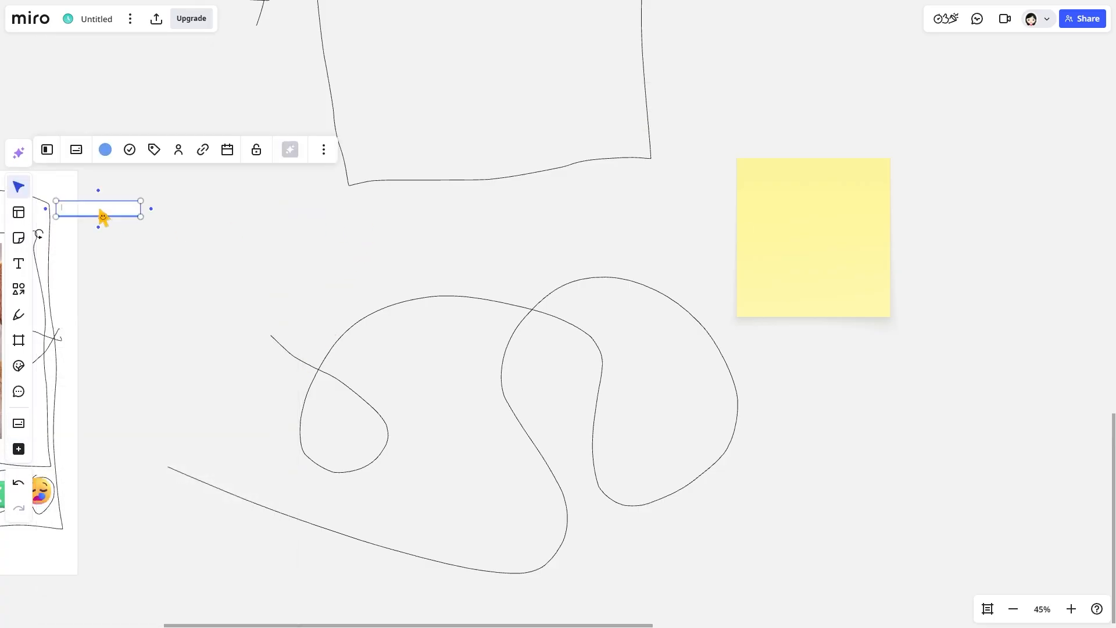
text(tinder for dogs)
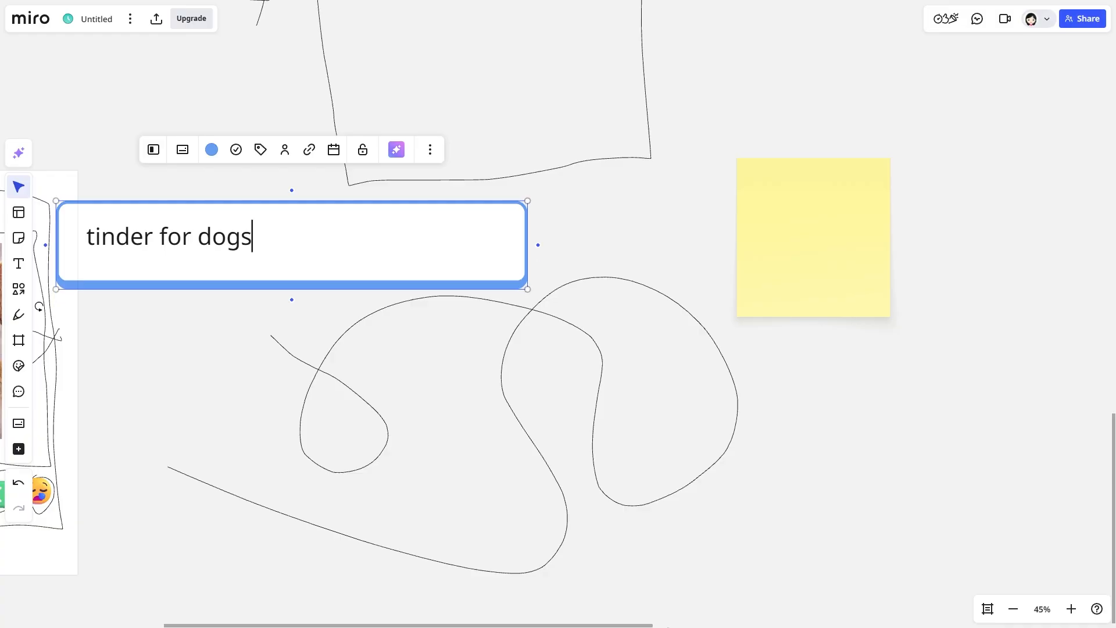
Open the details of the "tinder for dogs" card and change its colour to green
click(205, 574)
click(264, 209)
click(512, 217)
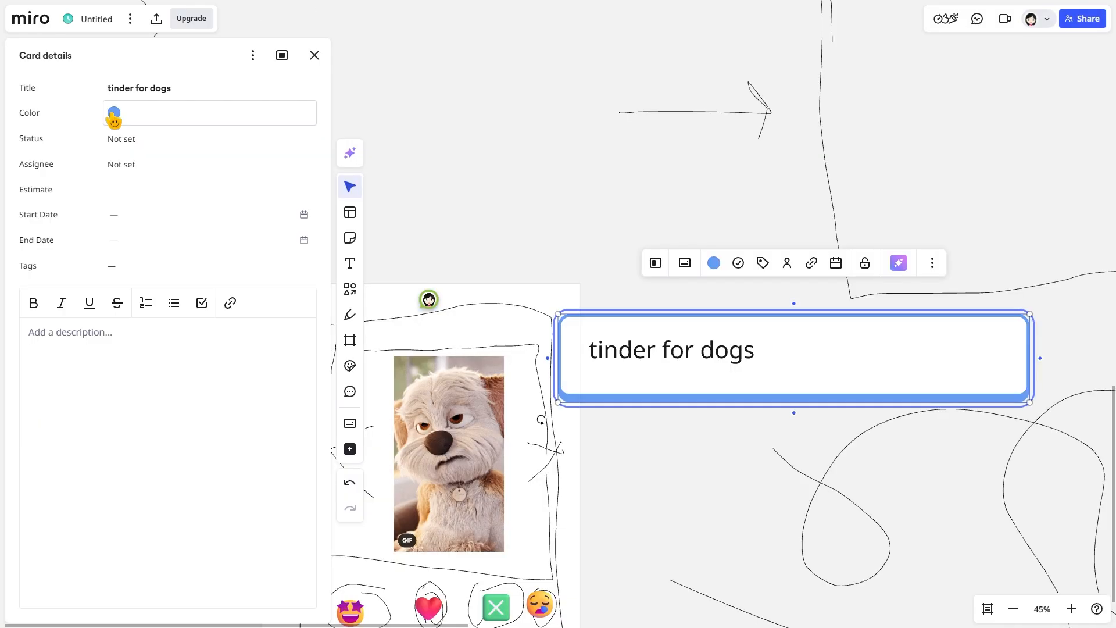
click(113, 115)
click(172, 197)
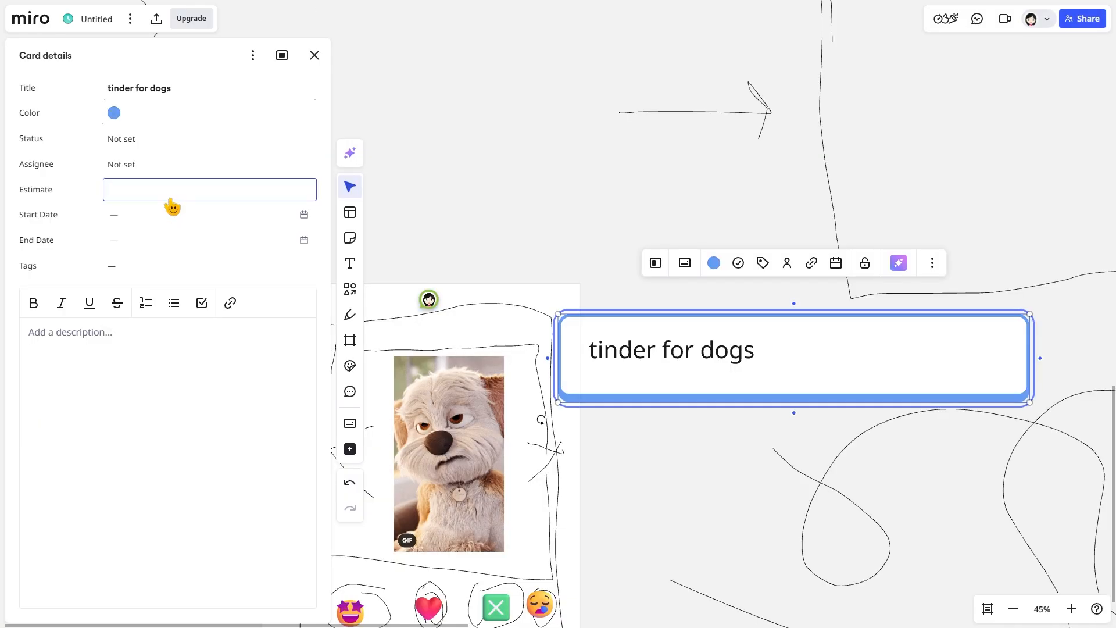
click(112, 116)
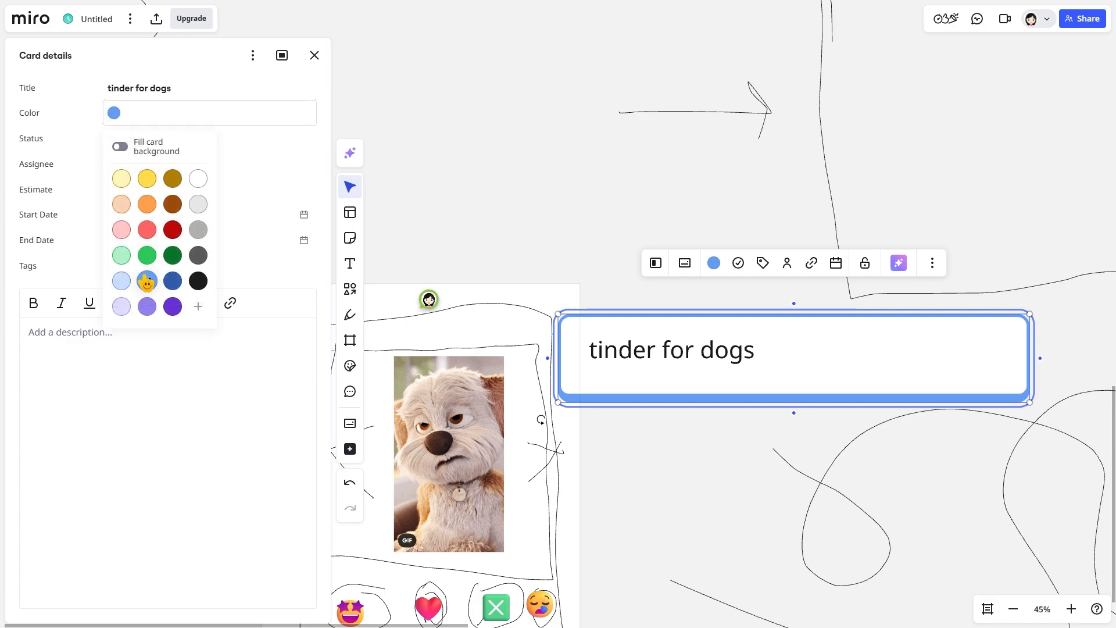
click(147, 255)
Set the card's status to In progress
click(140, 139)
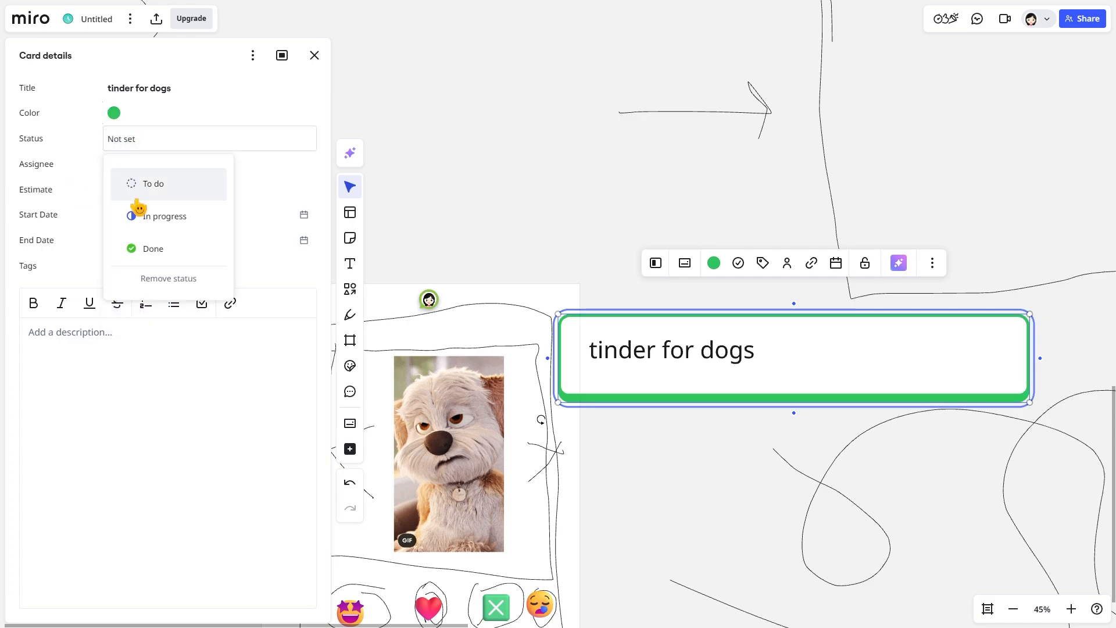
click(167, 184)
click(145, 142)
click(154, 214)
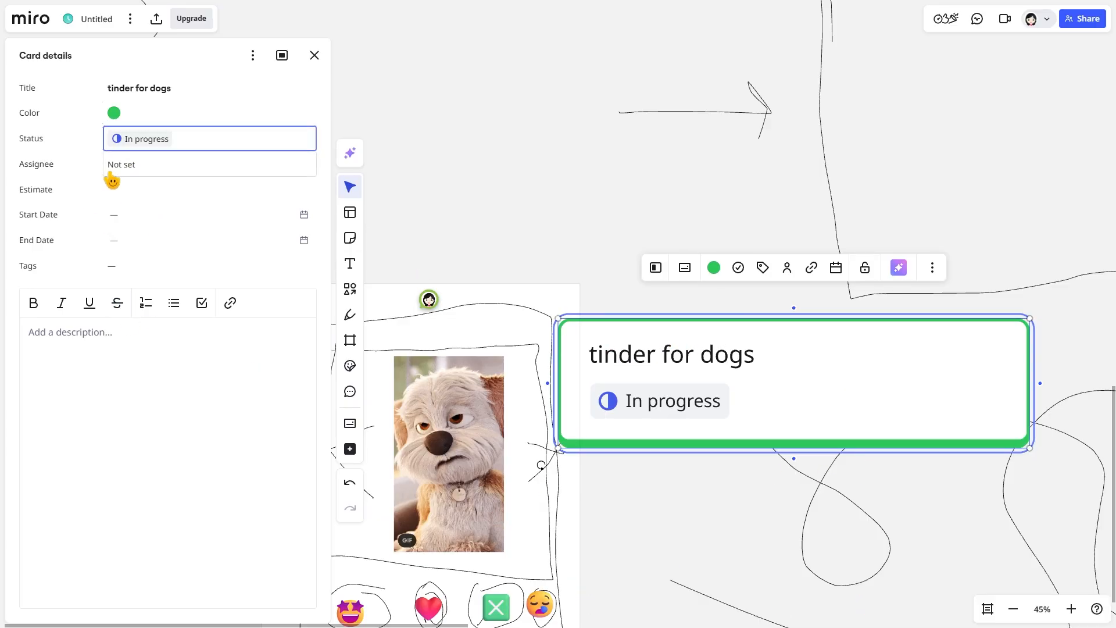
Set the card's estimate to 10
click(115, 190)
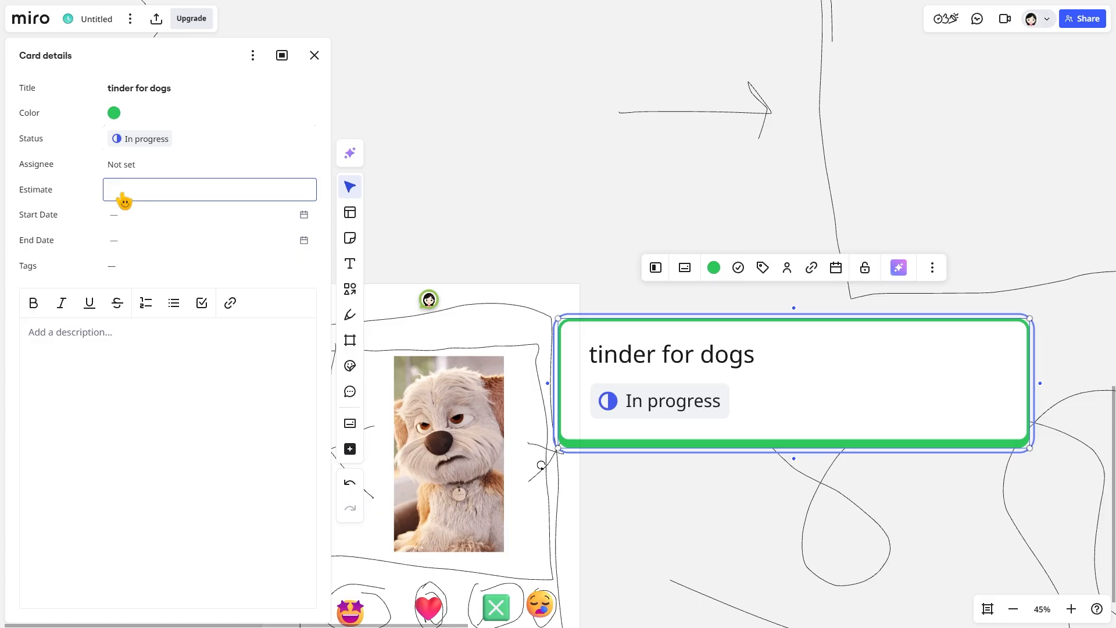
text($1)
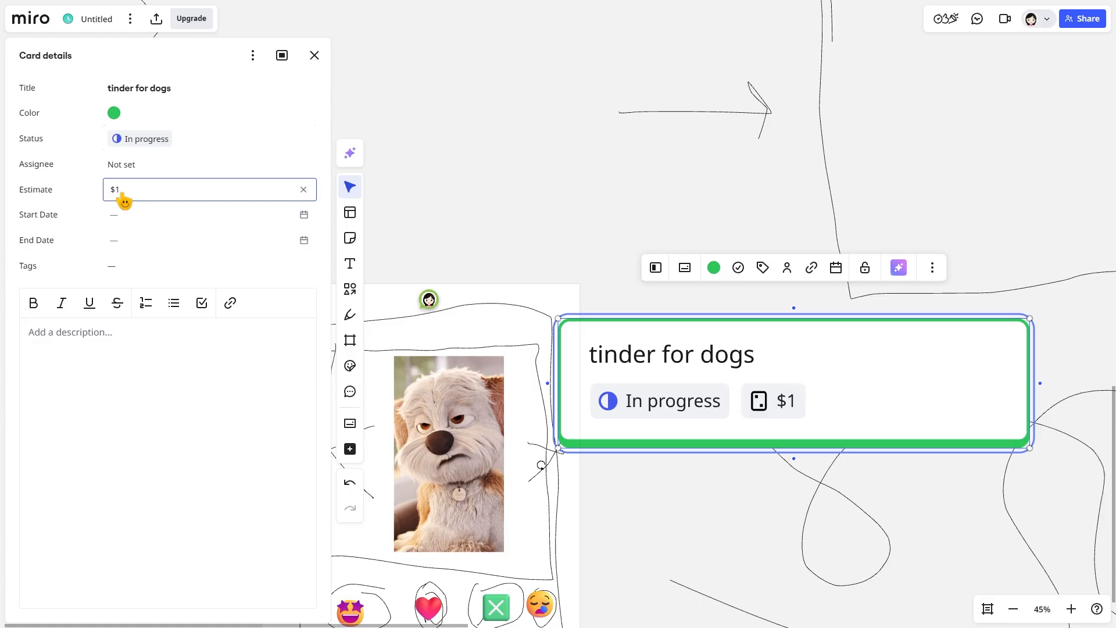
text(0)
key(Return)
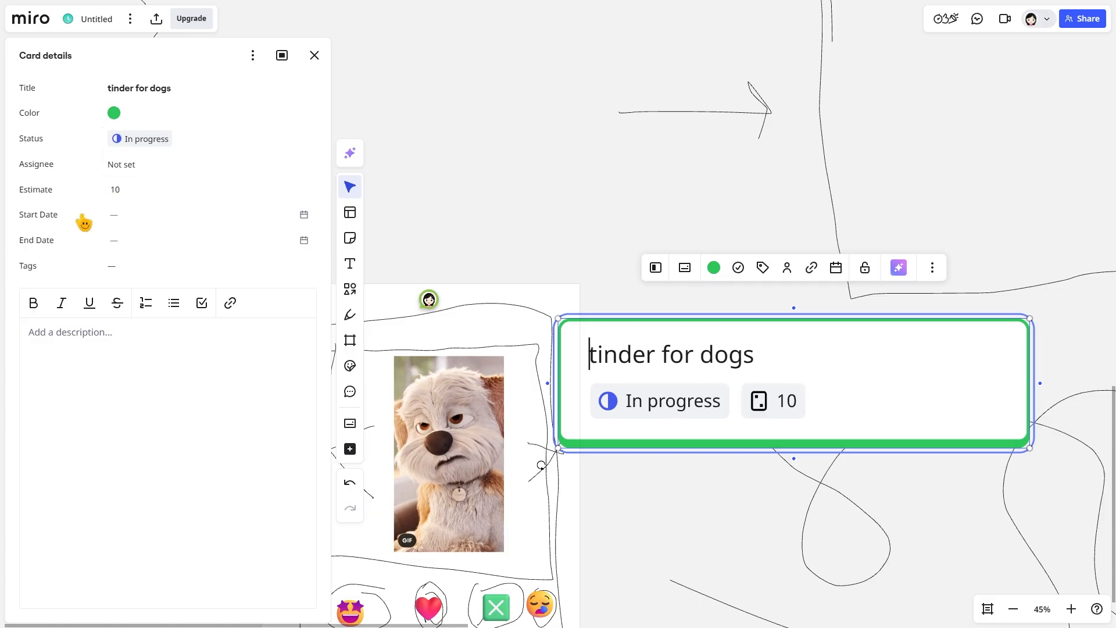
Give the card a start date of Feb 9, 2026 and an end date of Feb 21, 2026
click(142, 216)
click(147, 325)
click(144, 241)
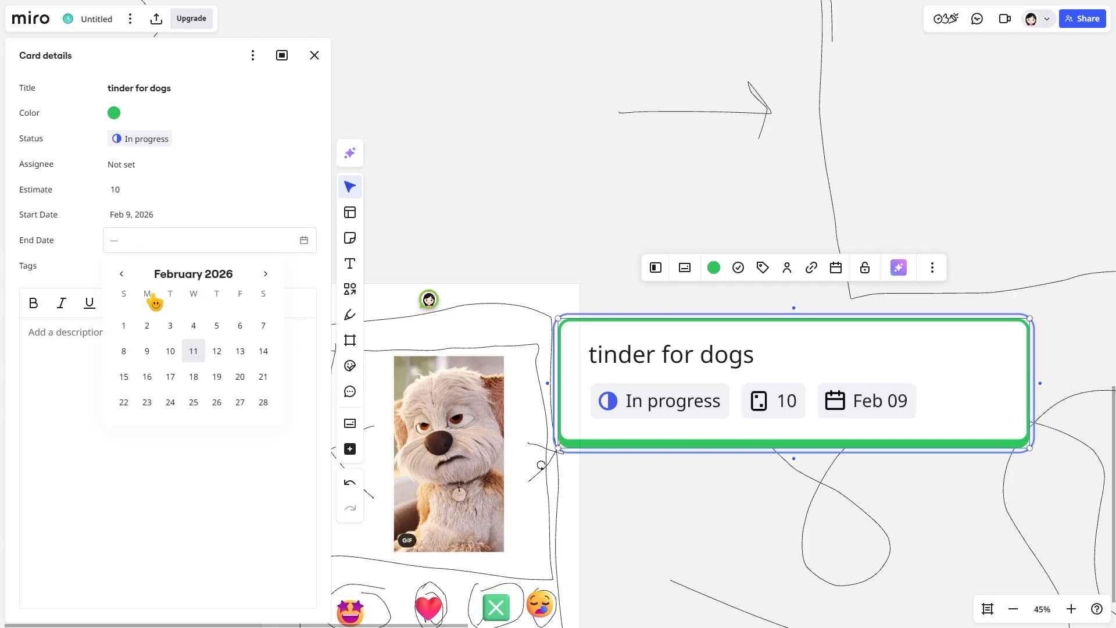
click(263, 376)
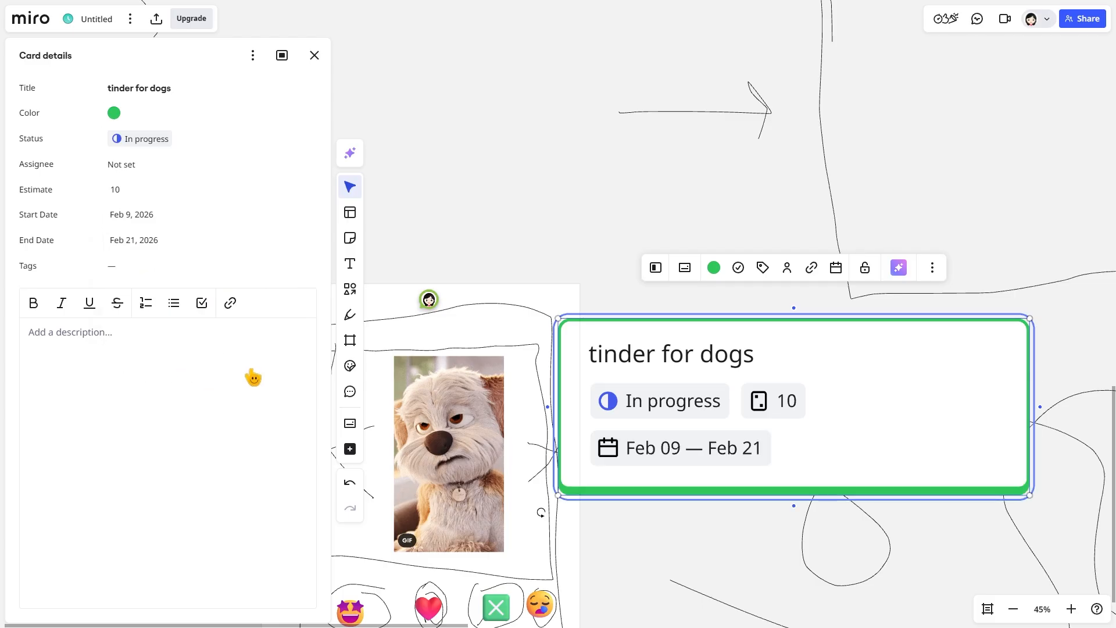
Create an "app" tag on the card and recolour the tag light green
click(114, 266)
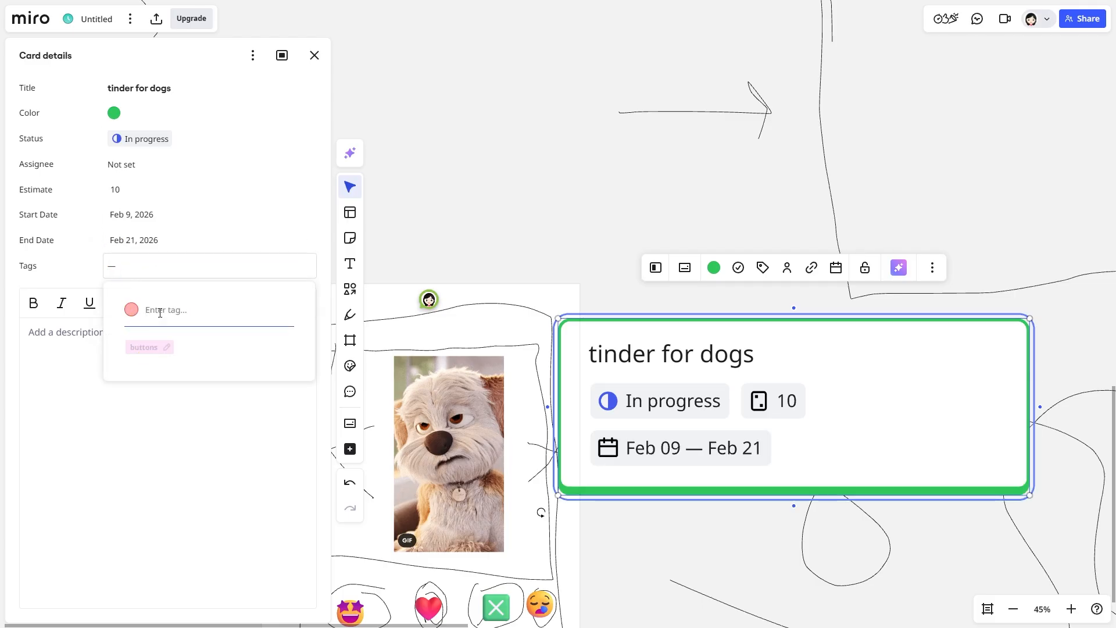
text(app)
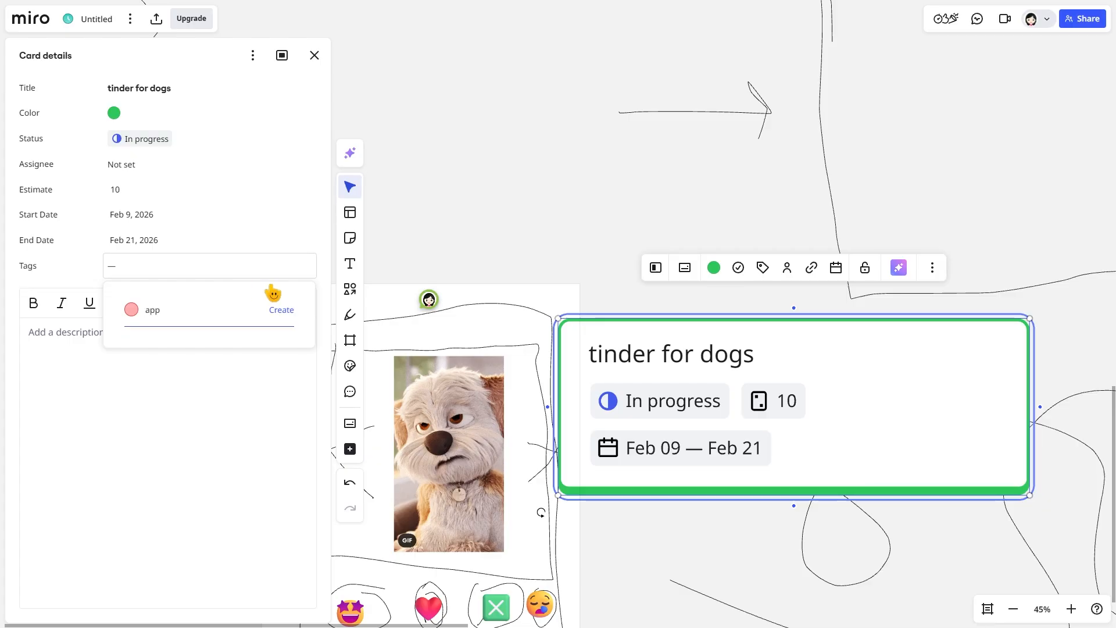
click(291, 311)
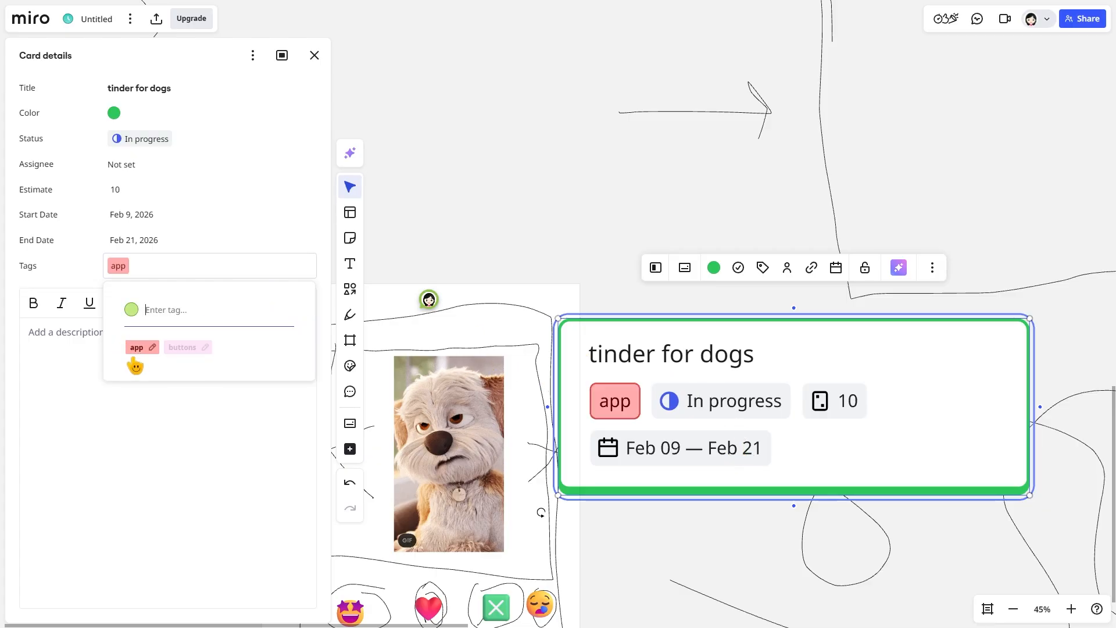
click(152, 347)
click(285, 311)
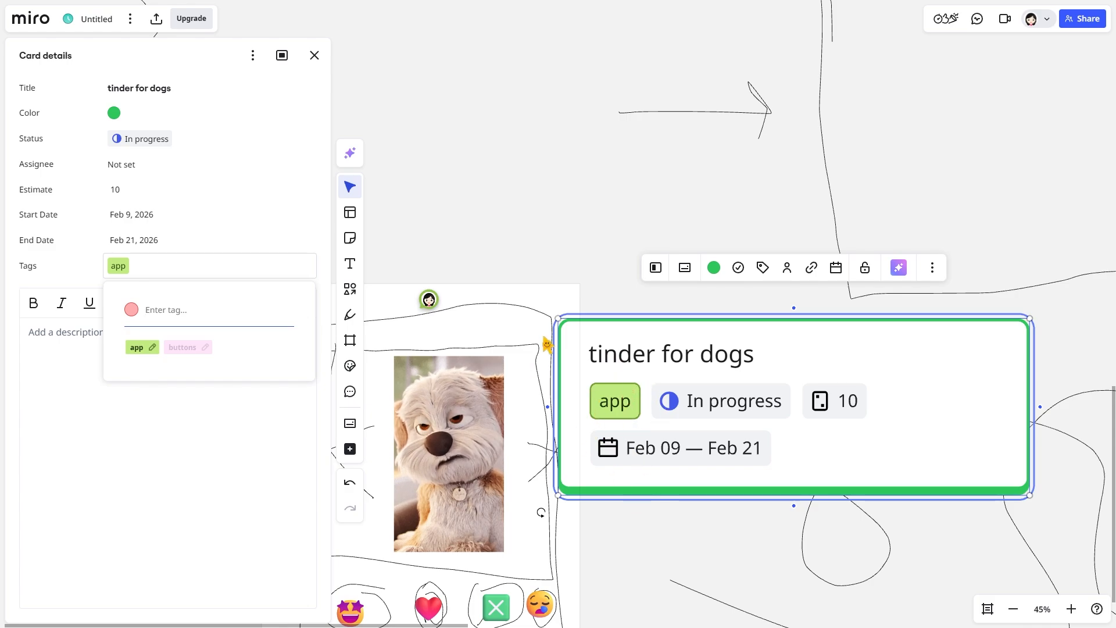
click(82, 357)
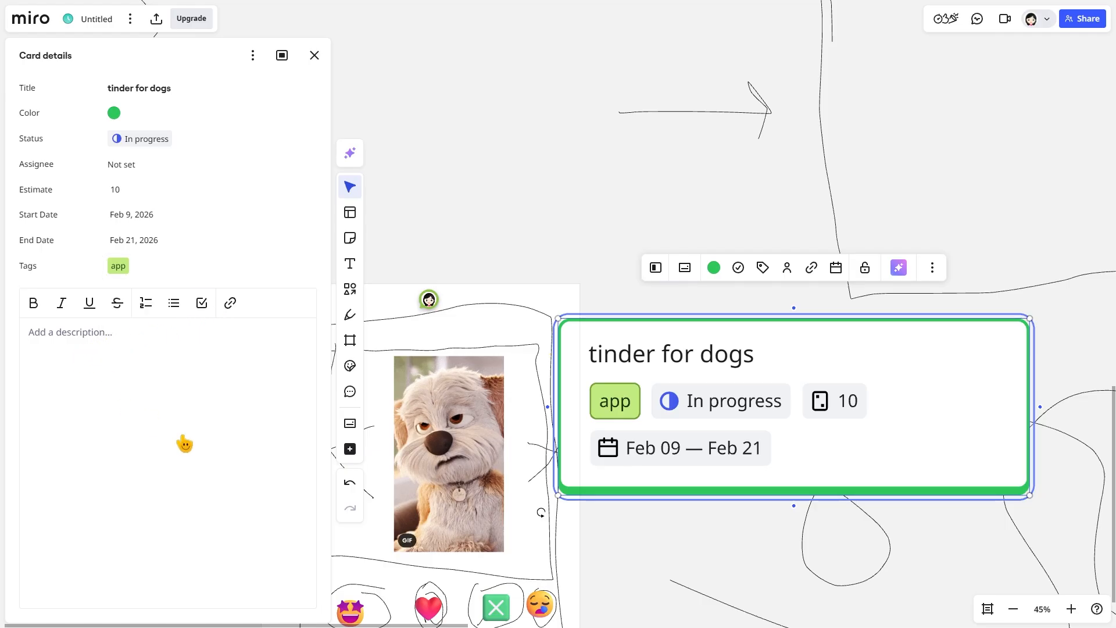
Start a checklist in the card's description with the item "take this wireframe to figma"
click(201, 303)
text(t)
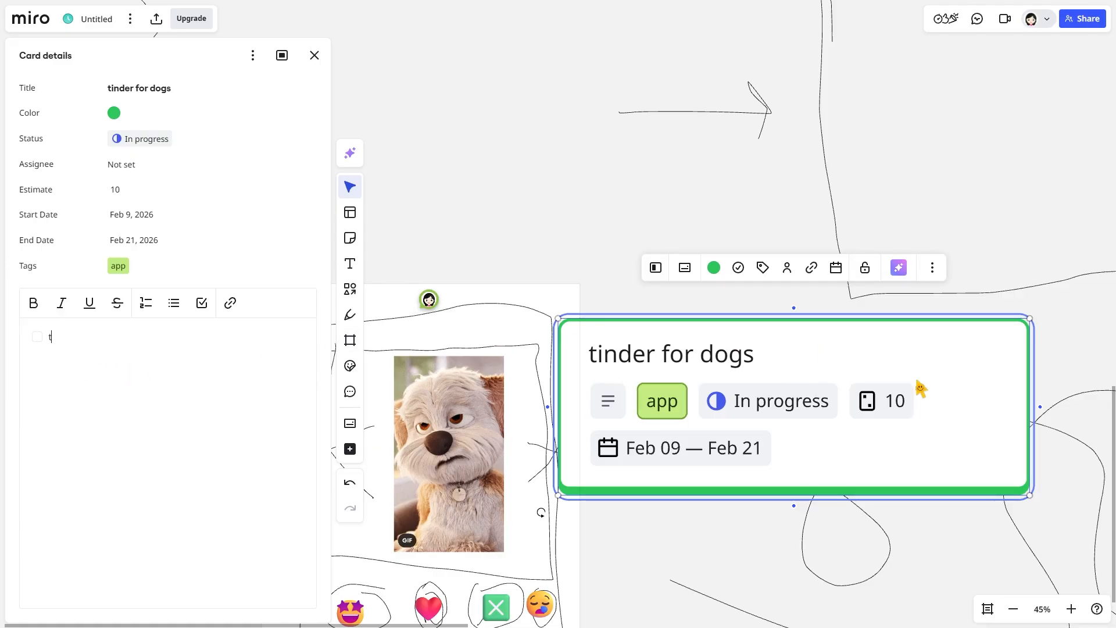
text(ash 1)
key(BackSpace)
key(BackSpace)
key(BackSpace)
key(BackSpace)
text(kw)
text( this w)
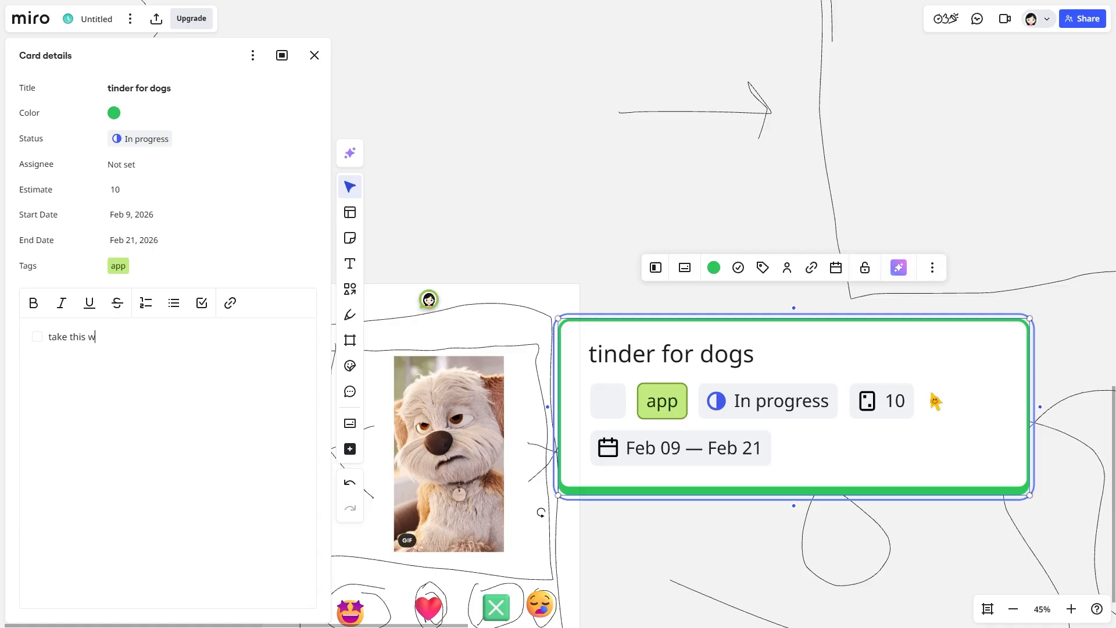
text(ireframe to figma)
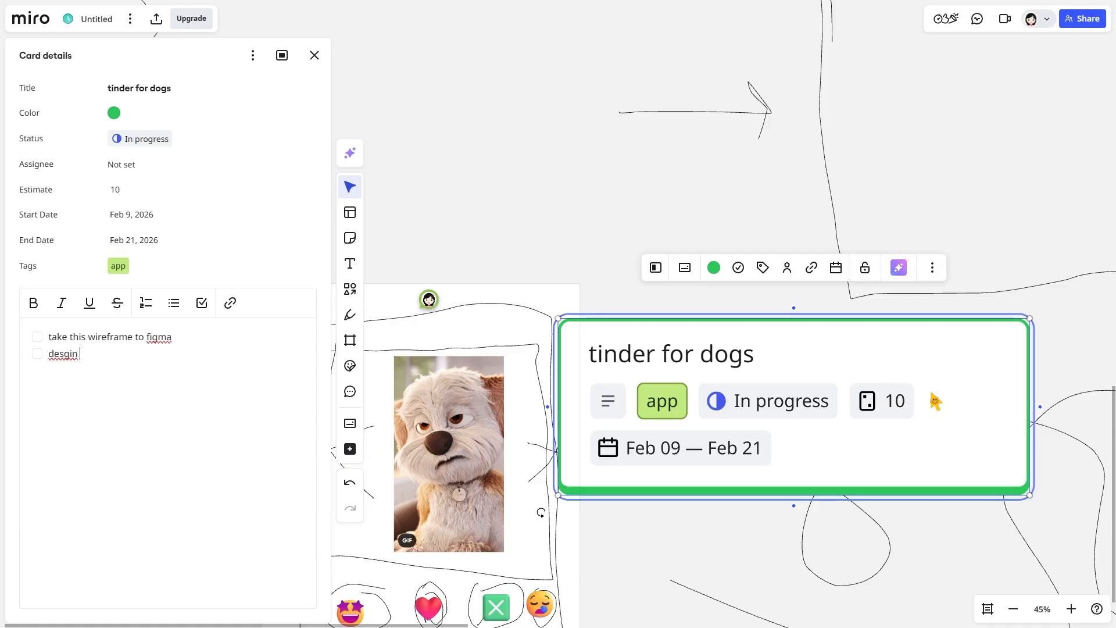
Add the checklist items "design figma prototype" and "developer handoff" below the first item
key(BackSpace)
key(BackSpace)
key(BackSpace)
key(BackSpace)
key(BackSpace)
key(BackSpace)
key(BackSpace)
key(BackSpace)
key(BackSpace)
text(design figma prototyp)
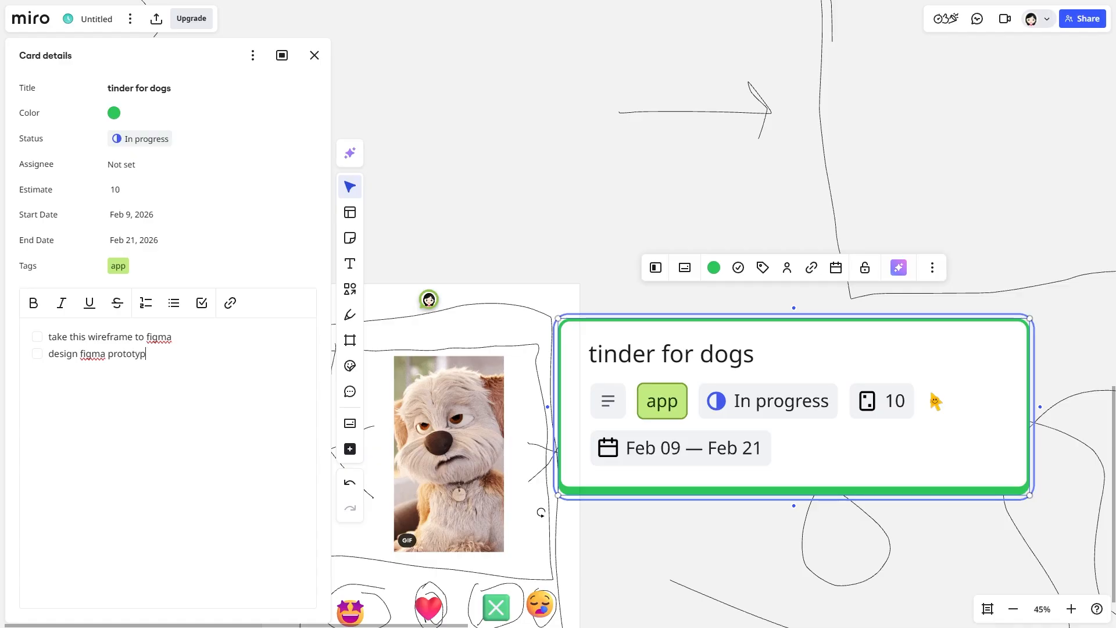
text(e developer handoff)
Add the checklist items "code the app" and "put it on the app store/playstore"
key(Return)
text(cod)
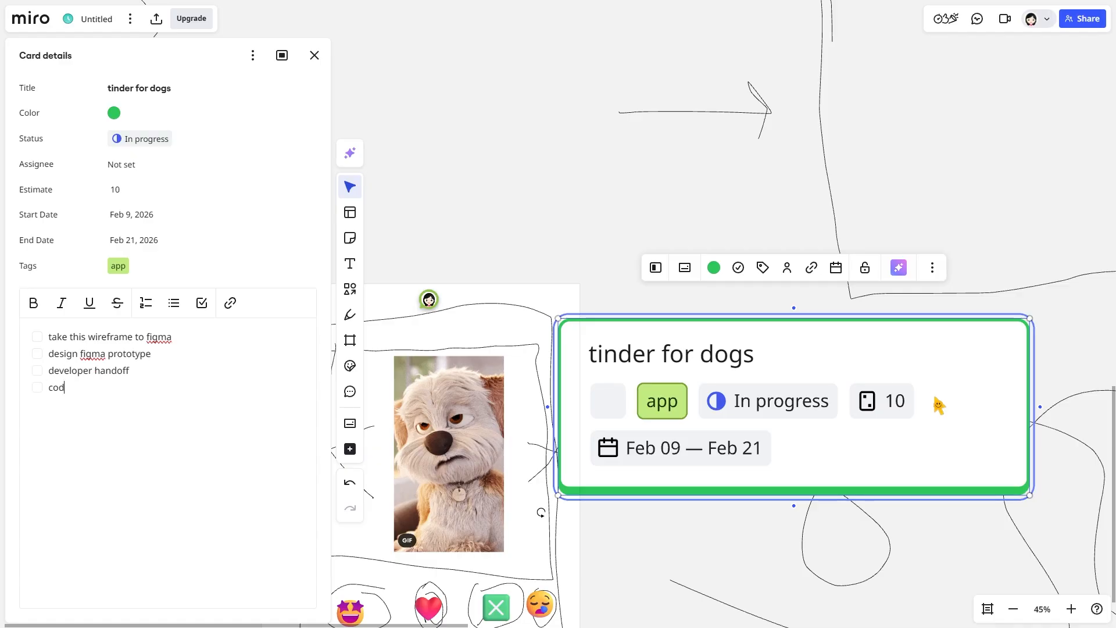
text(e the a)
text(pp put it on )
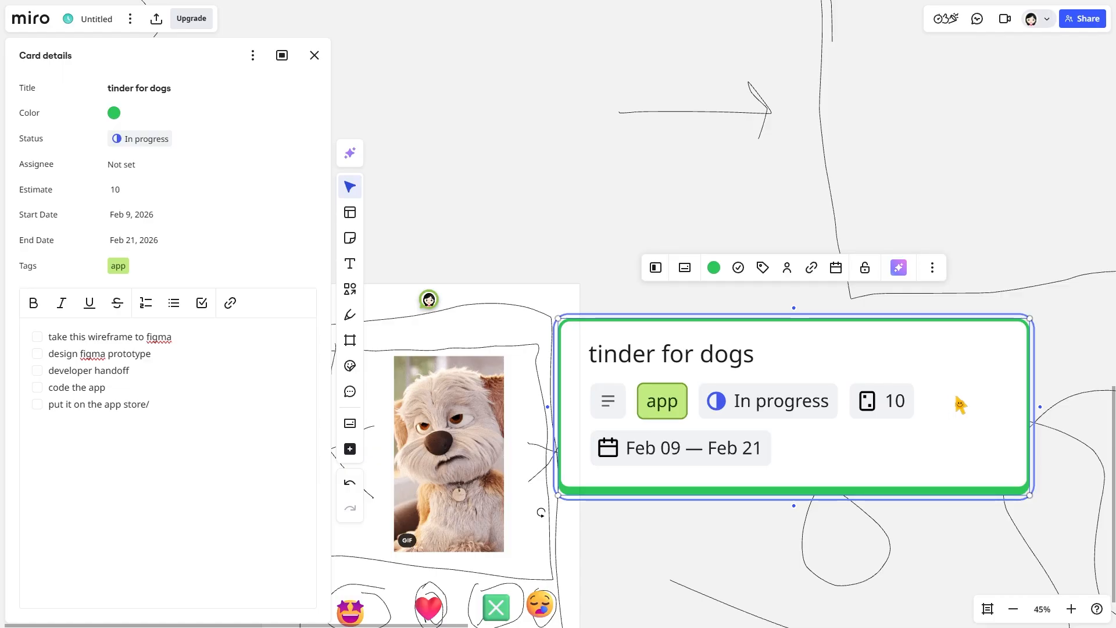
text(the app store/playstore)
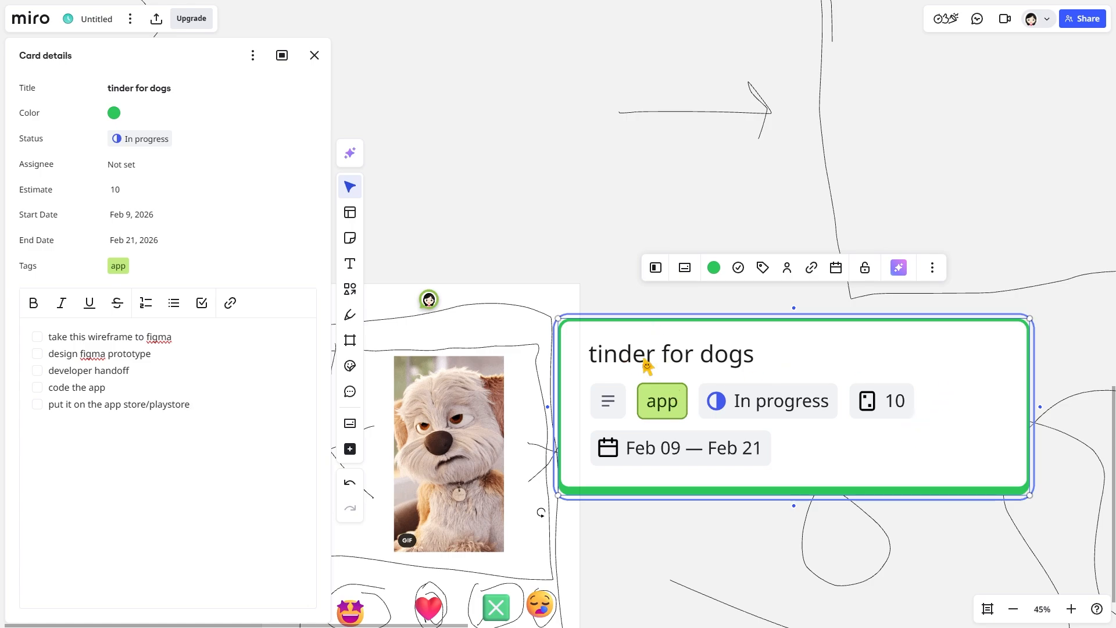
Make the word "playstore" in the last checklist item bold
drag(184, 405, 169, 407)
double_click(169, 407)
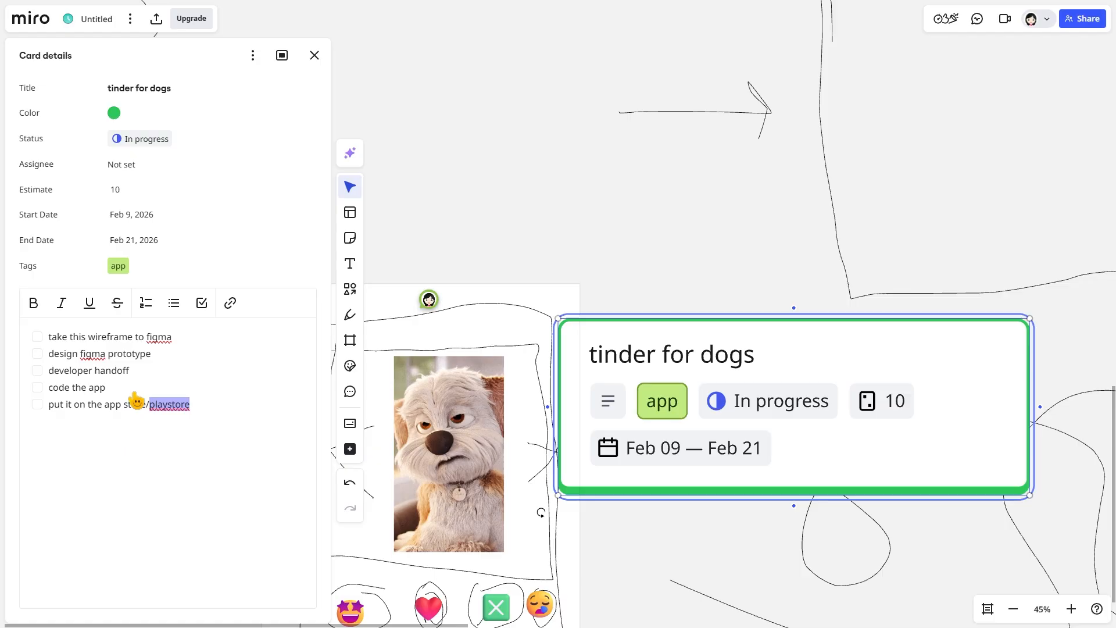
click(33, 302)
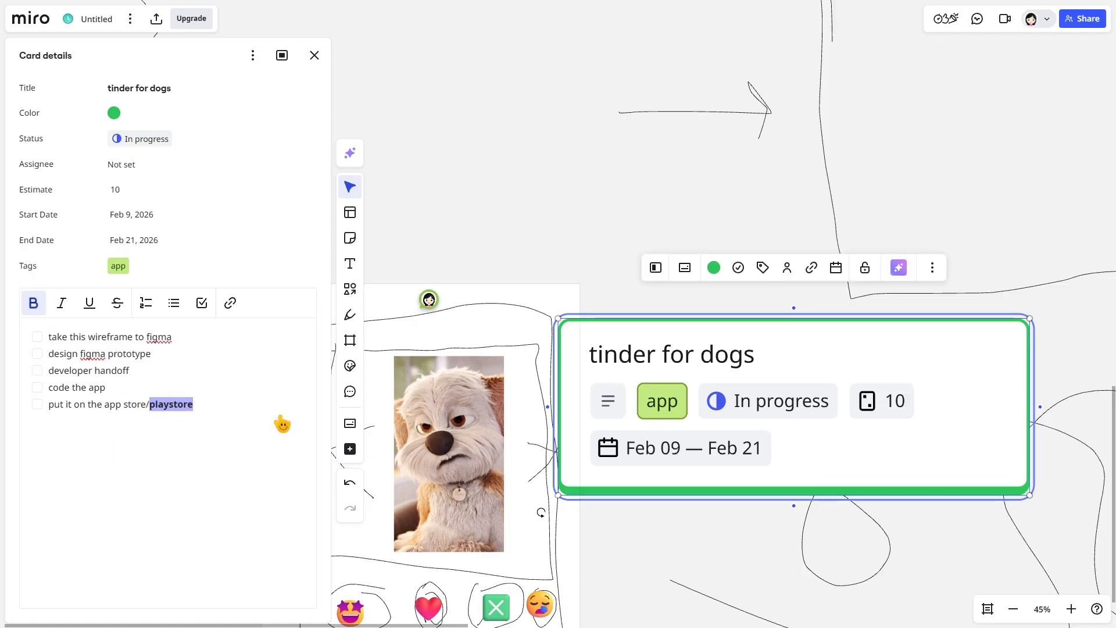
Tick off the checklist item "take this wireframe to figma"
click(38, 338)
click(38, 338)
click(38, 339)
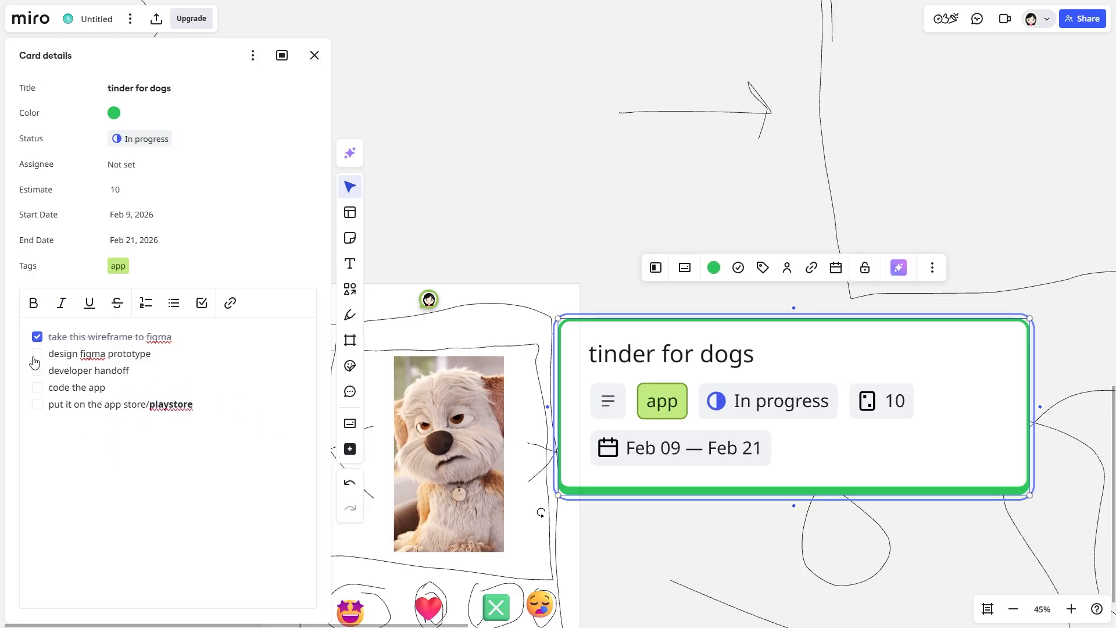
Convert the first checklist item, "take this wireframe to figma", into a bulleted list item
click(147, 304)
click(146, 304)
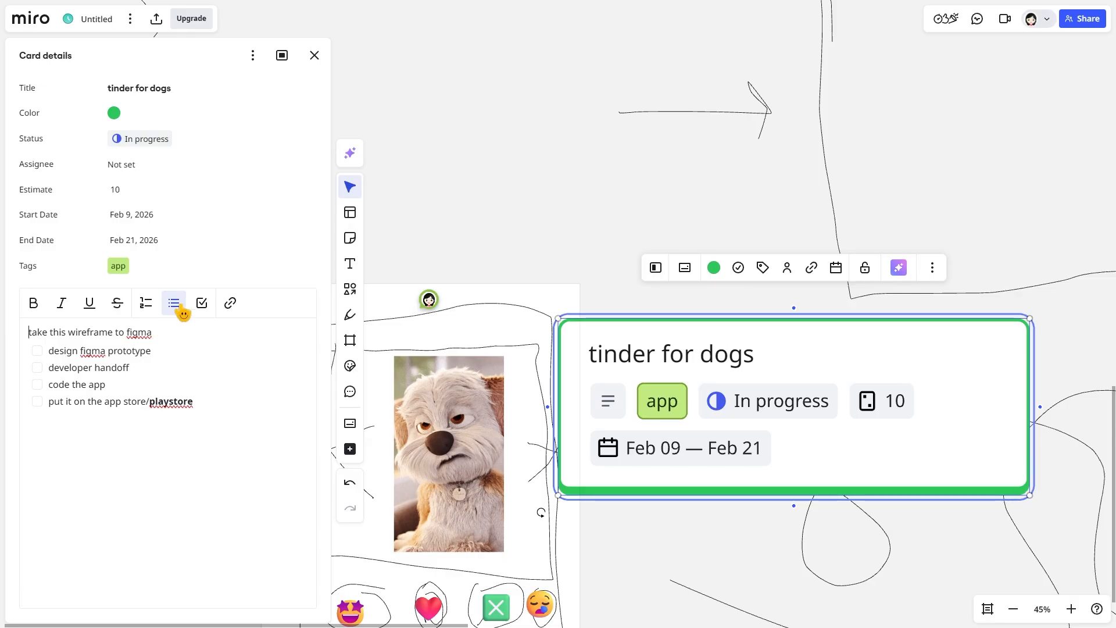
click(181, 307)
Link the word "figma" in the bulleted item to figma.com and check the link's address
double_click(163, 331)
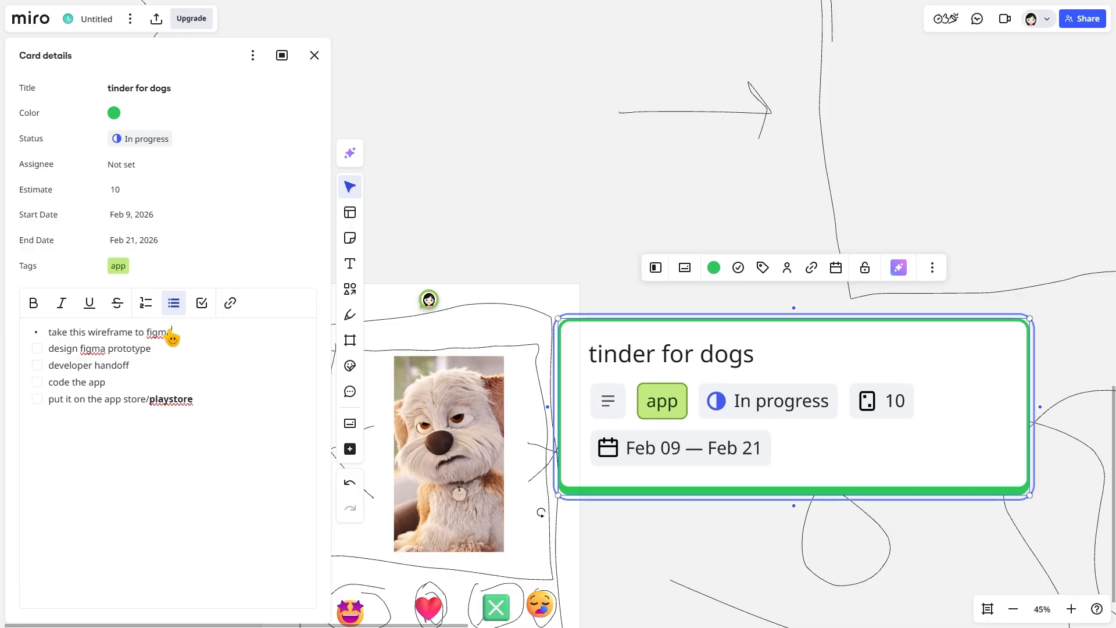
click(229, 304)
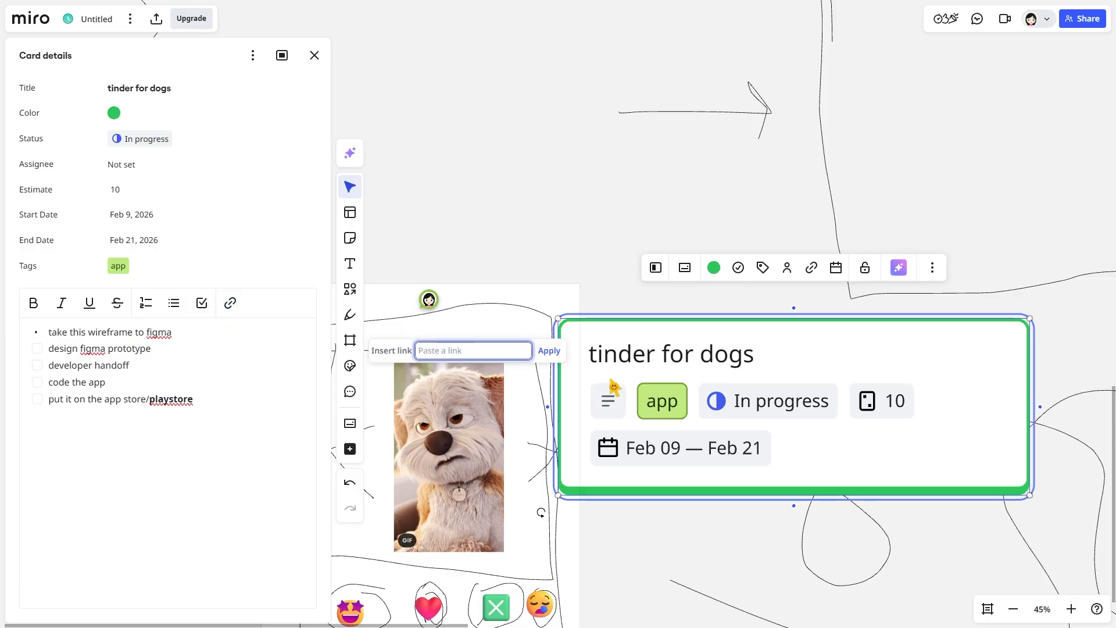
text(figma.com)
key(Return)
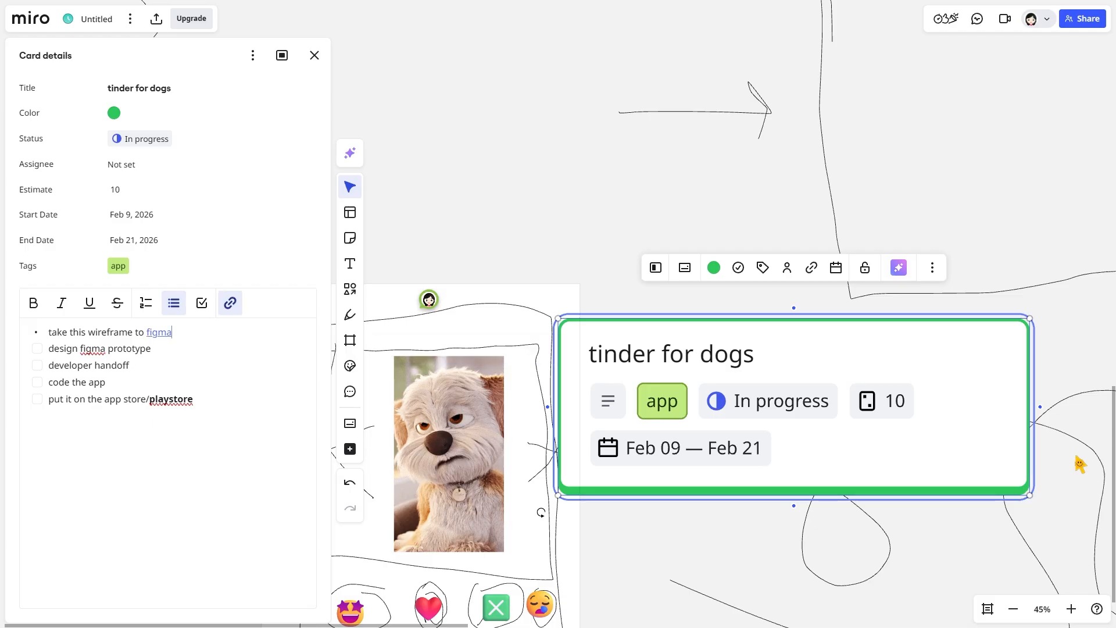
click(158, 333)
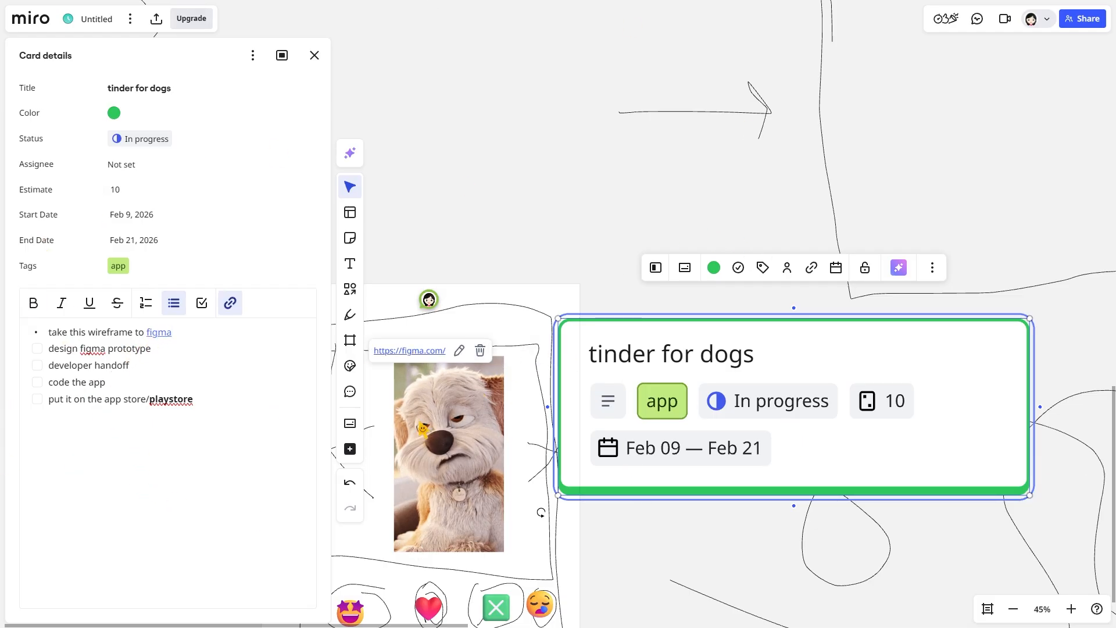
Switch the card details from the side view to the modal view
scroll(521, 321, left, 3)
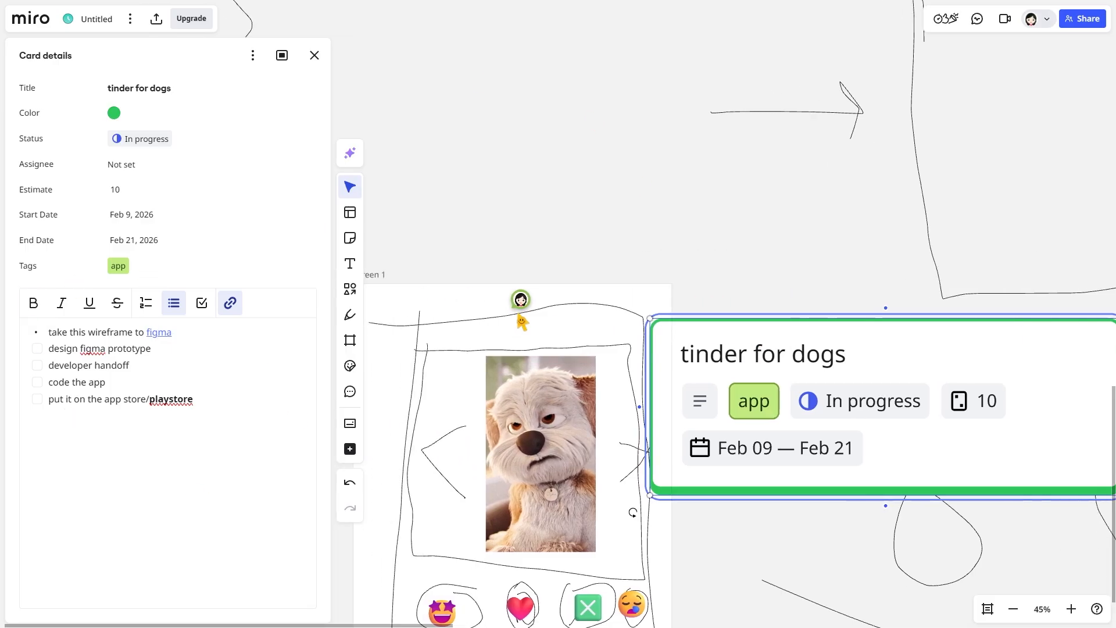
scroll(521, 321, down, 5)
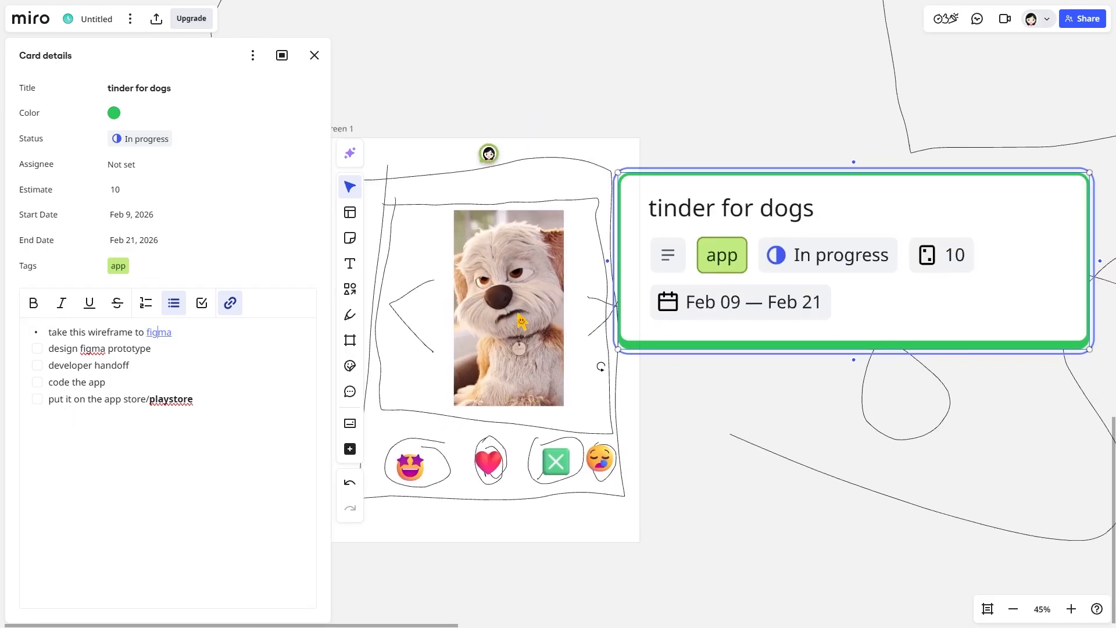
click(283, 57)
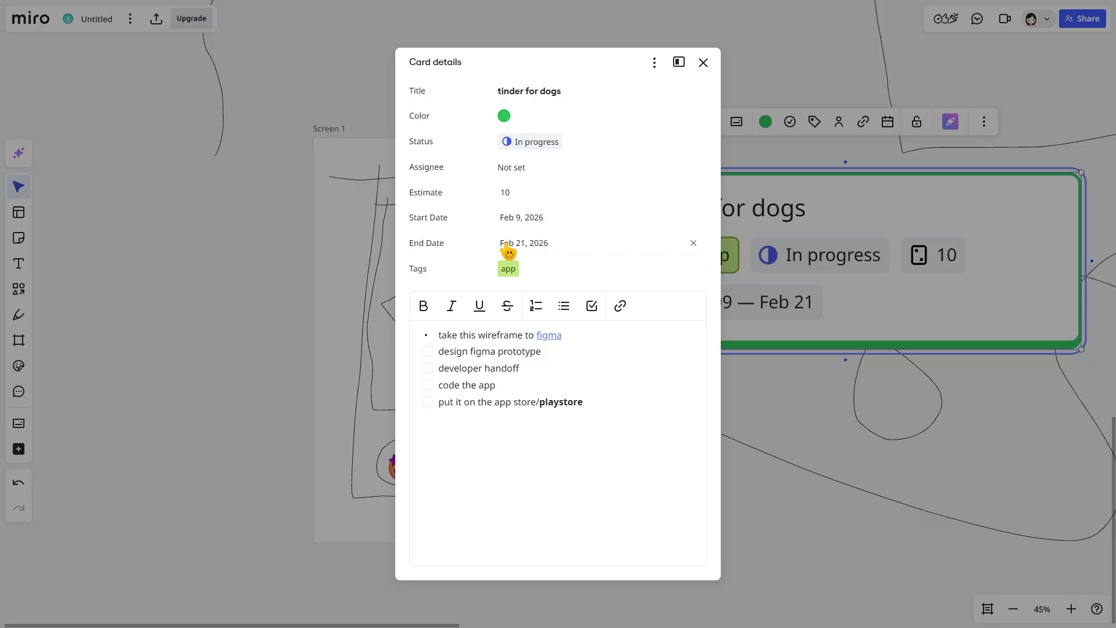
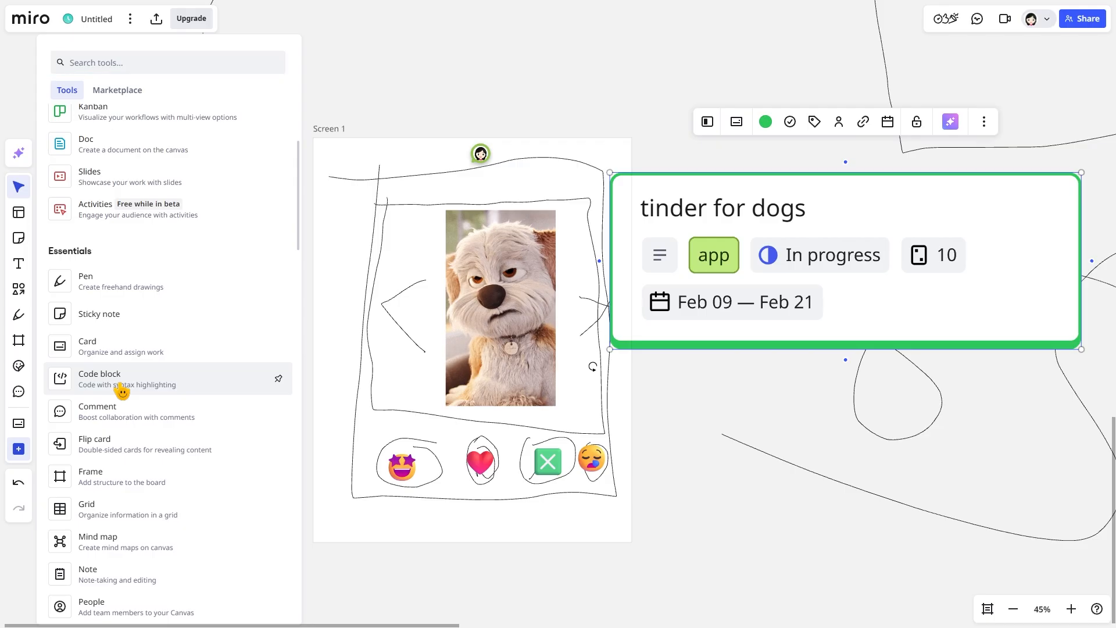
Add an enlarged code block below the Screen 1 frame and enter "api query" in it
click(118, 386)
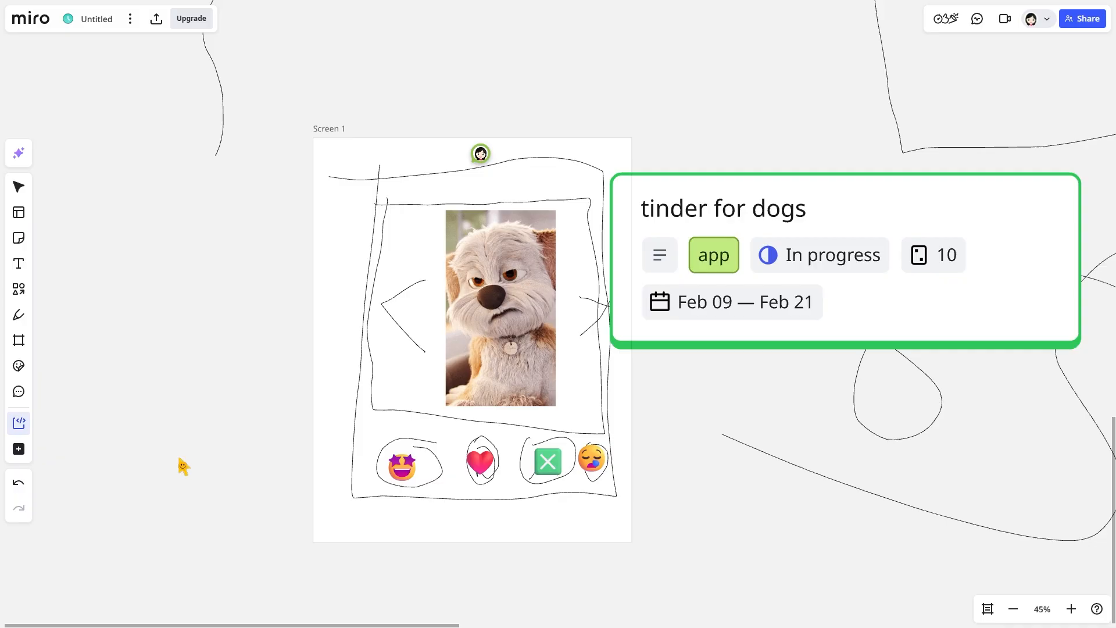
scroll(291, 465, down, 5)
scroll(334, 469, up, 3)
click(419, 504)
scroll(419, 504, down, 5)
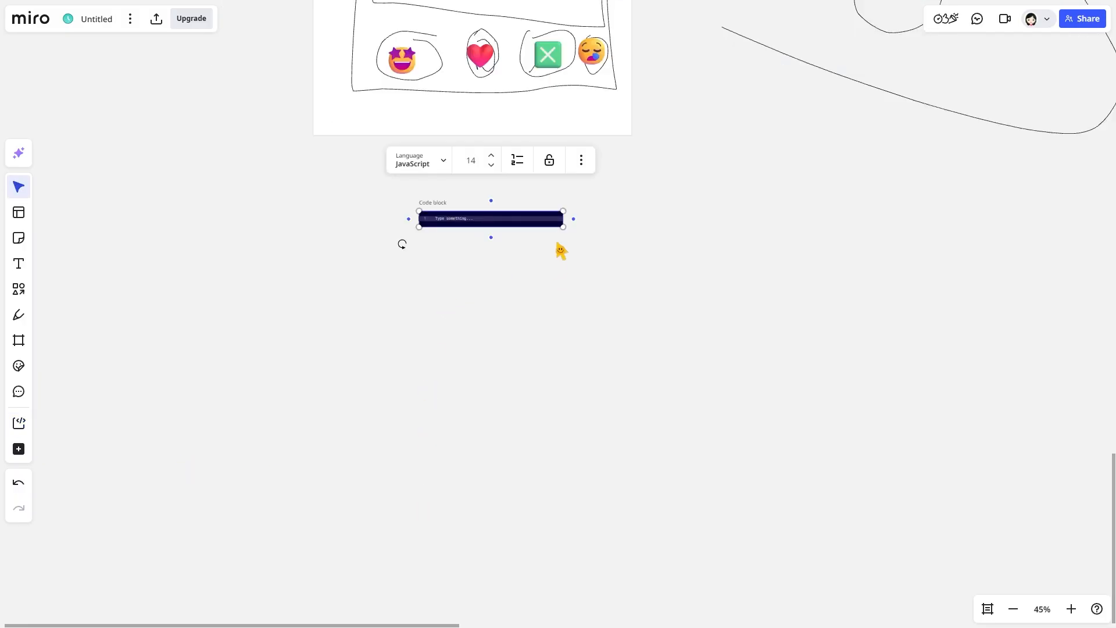
scroll(575, 294, up, 5)
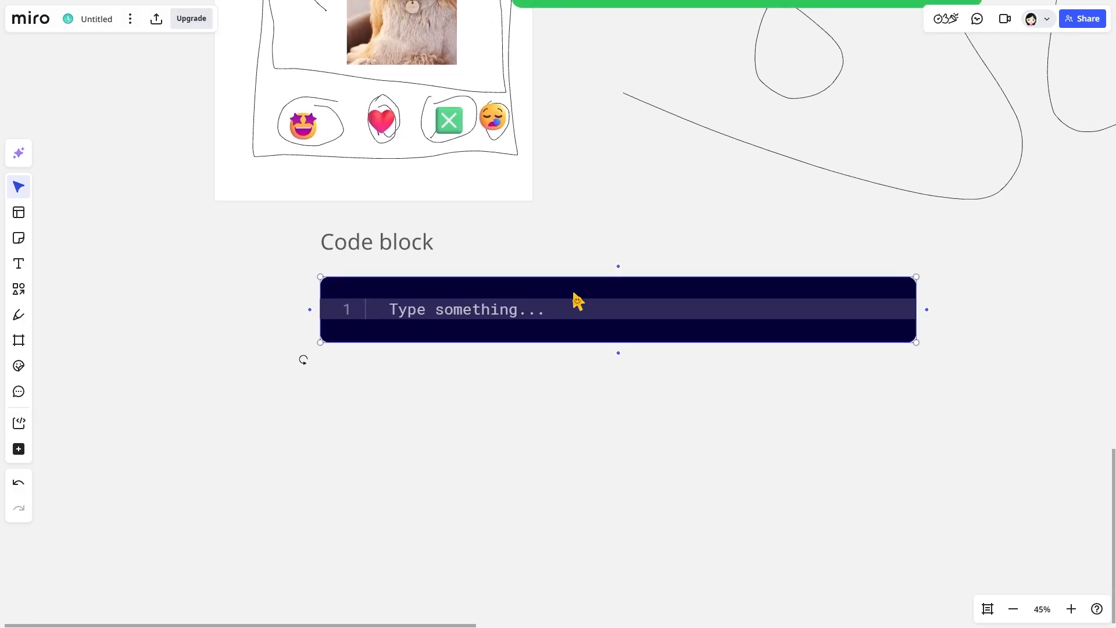
scroll(576, 302, up, 2)
scroll(576, 285, right, 2)
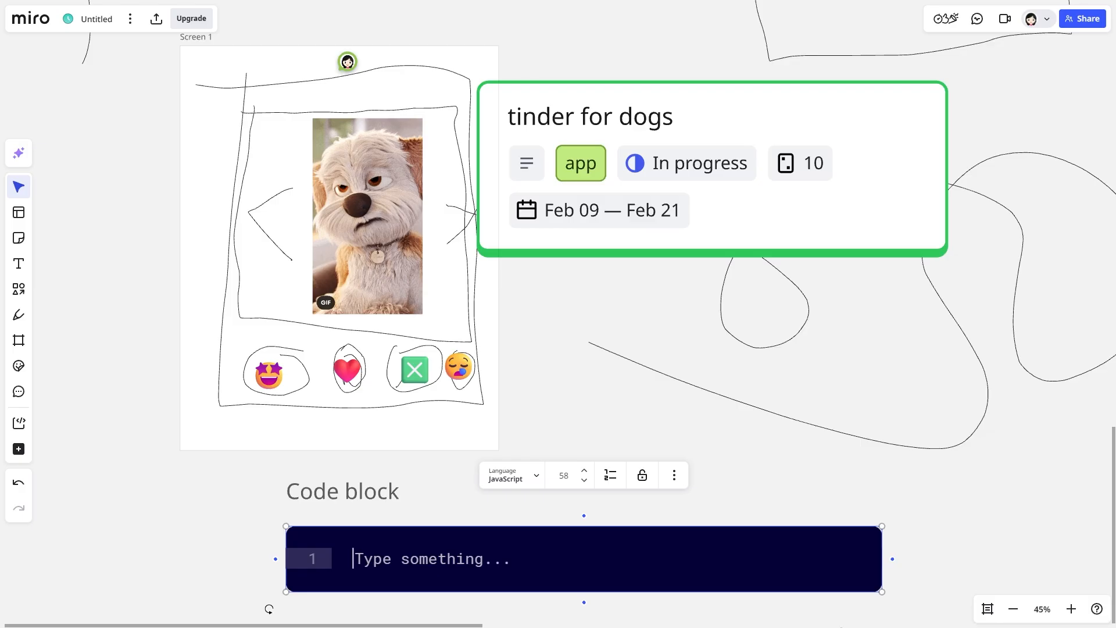
text(api query)
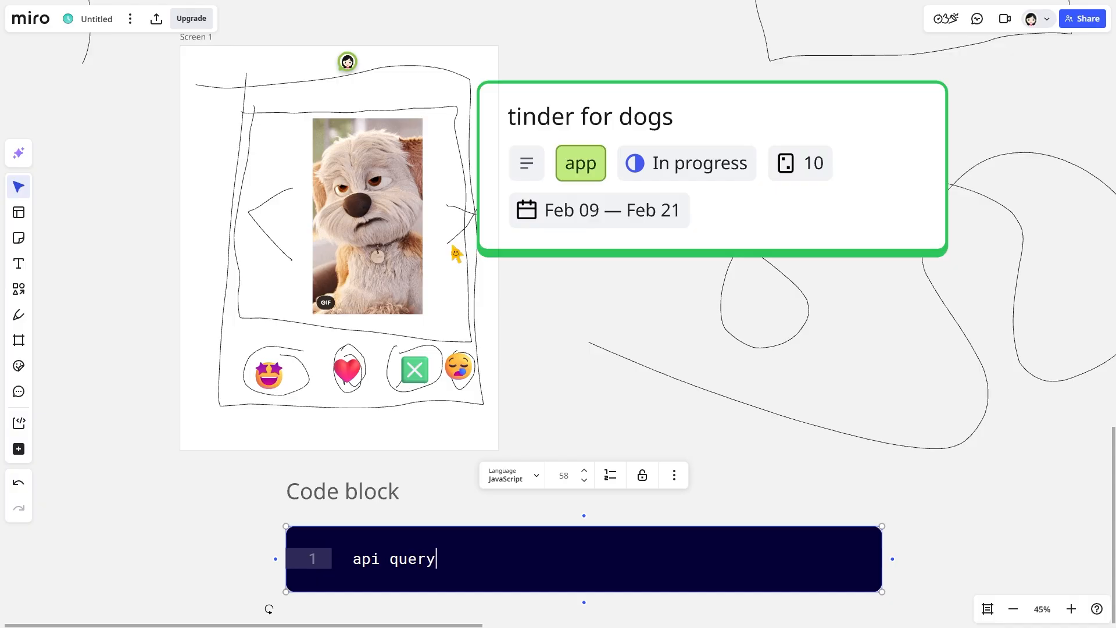
Circle "api" in the code block with a white pen and draw an arrow to the handwritten word "code"
click(369, 529)
drag(355, 494, 318, 484)
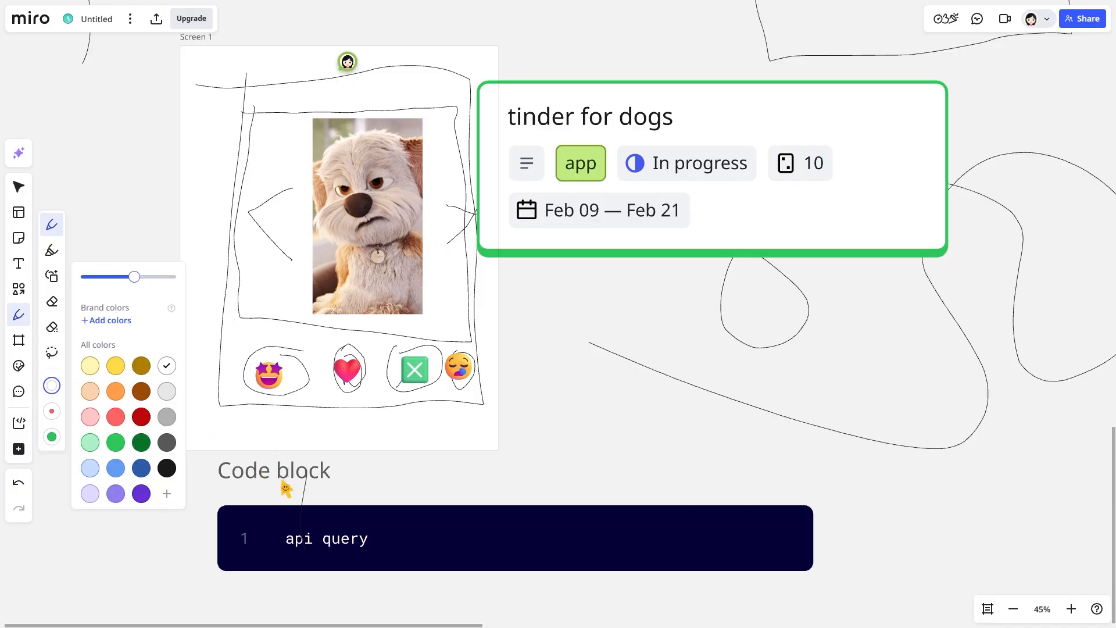
mouse_move(291, 493)
mouse_down()
mouse_move(306, 585)
mouse_move(279, 521)
mouse_move(319, 549)
mouse_move(574, 488)
mouse_move(618, 496)
mouse_move(635, 471)
mouse_move(731, 507)
mouse_move(804, 496)
mouse_move(811, 476)
mouse_up()
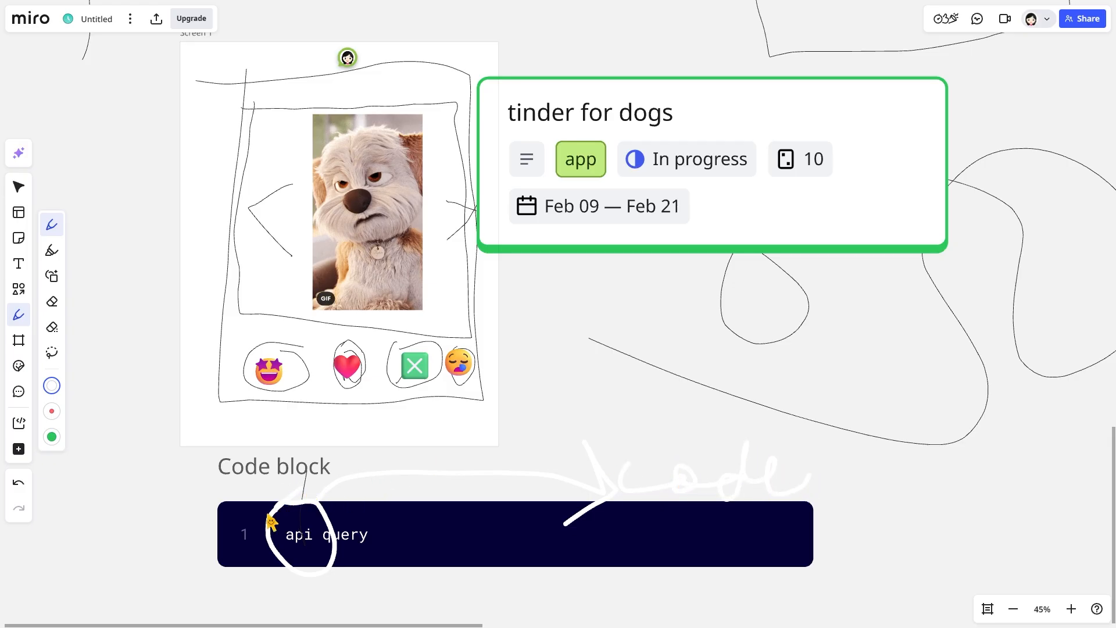
Sketch a tall light-blue column beside the Screen 1 frame and draw five small boxes stacked inside it
click(51, 385)
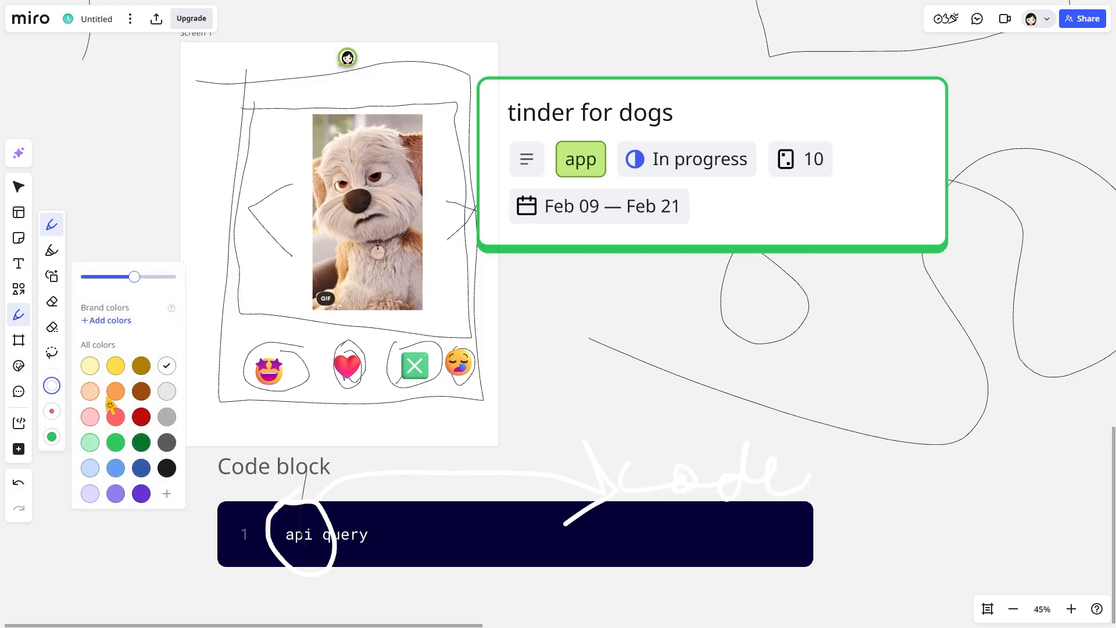
click(119, 471)
mouse_move(125, 196)
mouse_down()
mouse_move(92, 227)
mouse_move(157, 575)
mouse_move(152, 205)
mouse_move(127, 197)
mouse_move(138, 217)
mouse_move(114, 208)
mouse_up()
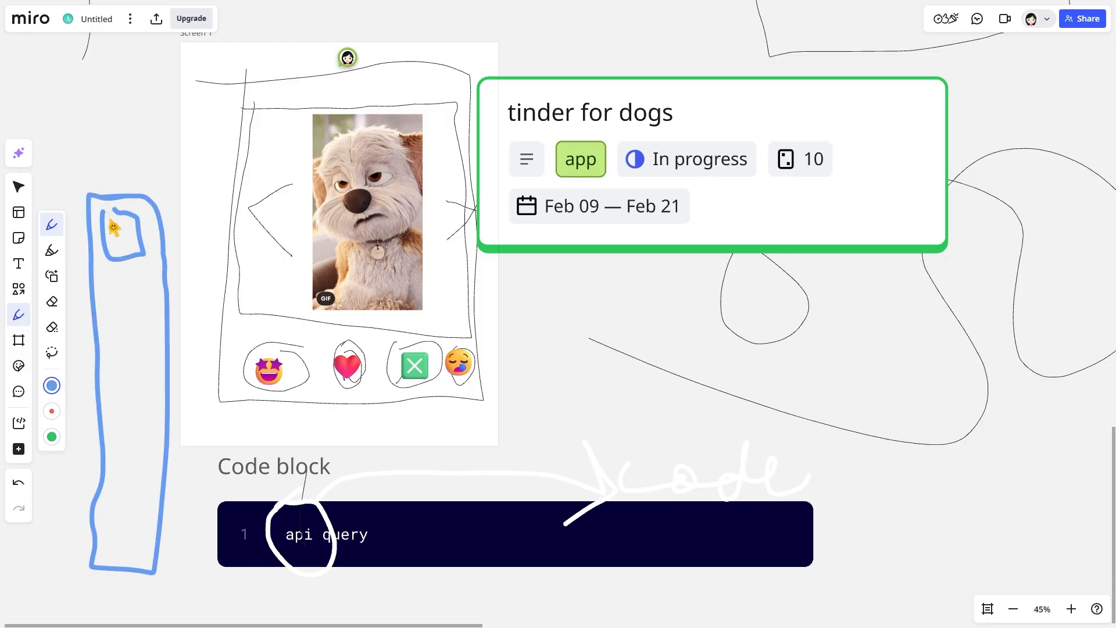
mouse_move(111, 280)
mouse_down()
mouse_move(130, 323)
mouse_move(124, 277)
mouse_up()
mouse_move(115, 346)
mouse_down()
mouse_move(140, 393)
mouse_move(119, 359)
mouse_up()
mouse_move(112, 412)
mouse_down()
mouse_move(120, 456)
mouse_move(125, 414)
mouse_up()
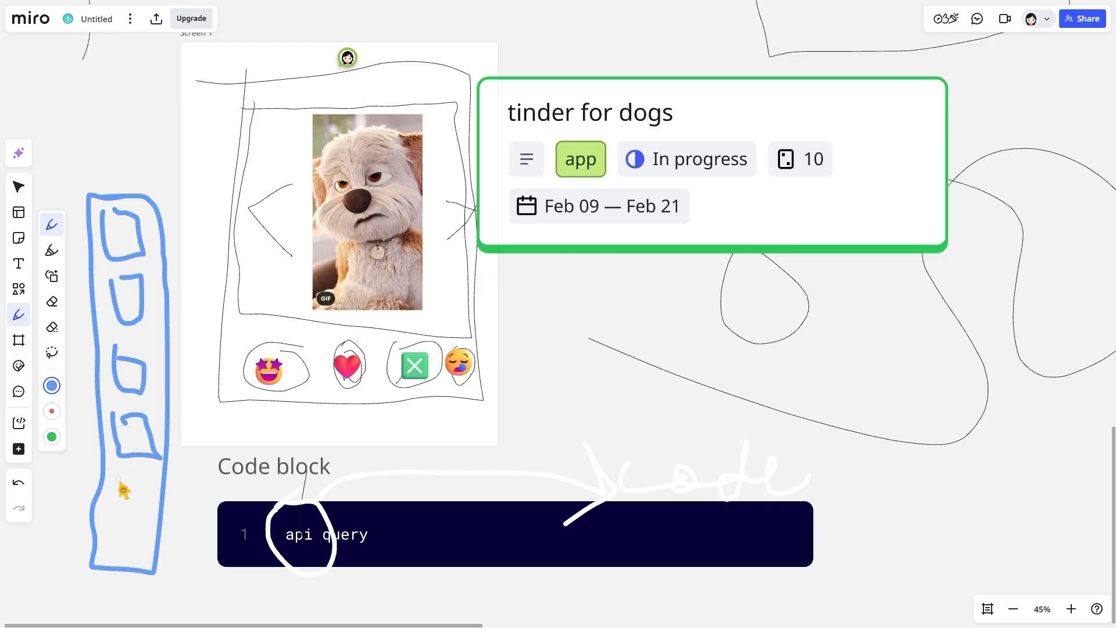
mouse_move(119, 480)
mouse_down()
mouse_move(148, 485)
mouse_move(119, 482)
mouse_up()
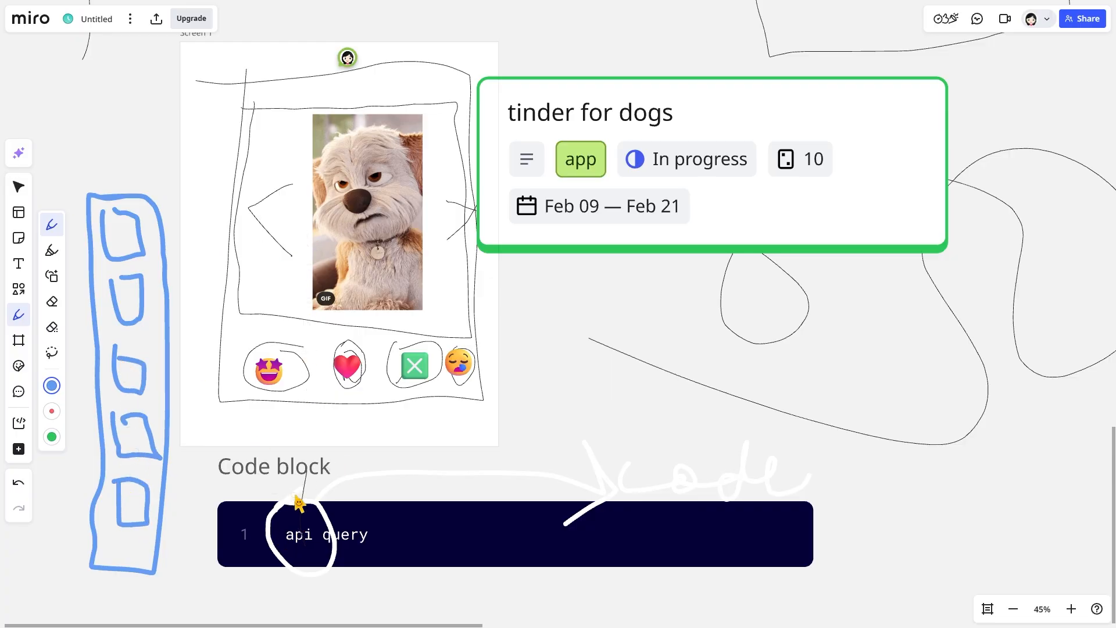
Circle "api query" in blue and draw arrows between the upper three boxes of the blue column and the dog picture
mouse_move(283, 507)
mouse_down()
mouse_move(256, 568)
mouse_move(205, 488)
mouse_up()
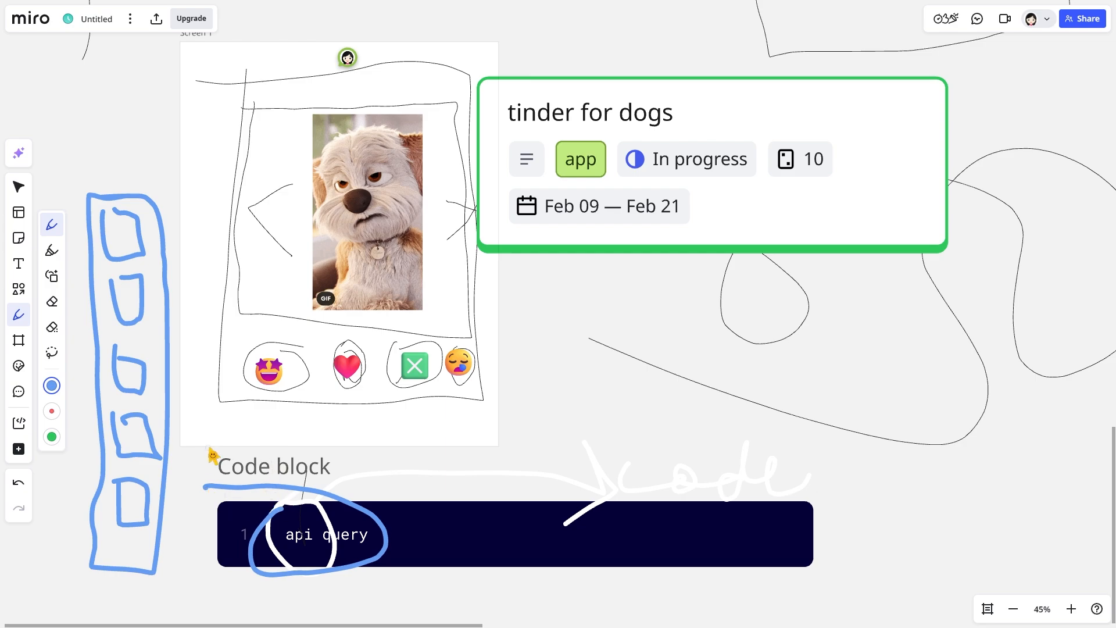
mouse_move(128, 231)
mouse_down()
mouse_move(274, 182)
mouse_move(246, 245)
mouse_up()
drag(402, 290, 444, 256)
mouse_move(432, 243)
mouse_down()
mouse_move(449, 282)
mouse_move(440, 296)
mouse_up()
mouse_move(127, 293)
mouse_down()
mouse_move(242, 281)
mouse_move(318, 251)
mouse_move(302, 301)
mouse_up()
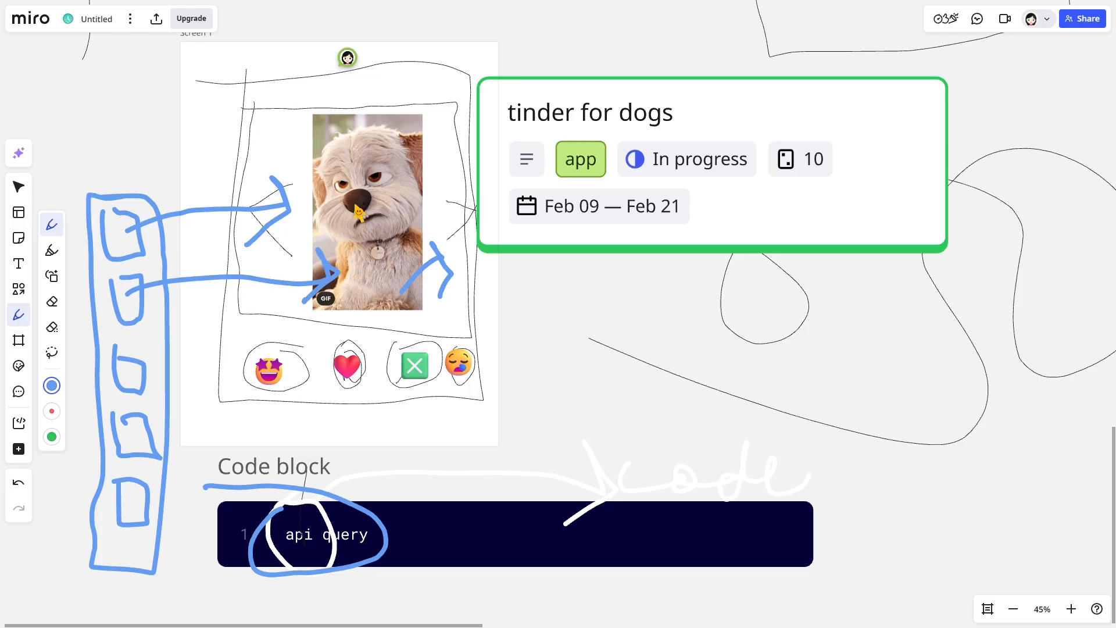
drag(314, 155, 407, 284)
mouse_move(372, 210)
mouse_down()
mouse_move(130, 175)
mouse_move(124, 187)
mouse_move(175, 216)
mouse_up()
drag(128, 369, 399, 250)
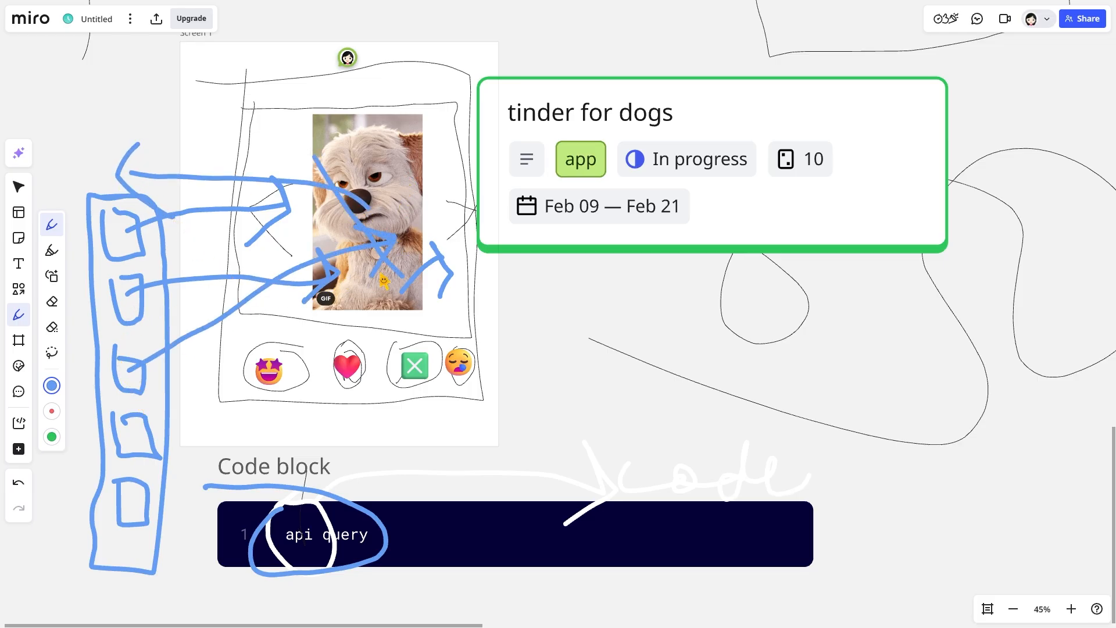
Draw a blue zigzag beside the dog picture and a blue rectangle around "api query"
drag(447, 202, 431, 256)
mouse_move(378, 501)
mouse_down()
mouse_move(329, 568)
mouse_move(378, 506)
mouse_move(283, 516)
mouse_move(319, 546)
mouse_move(278, 544)
mouse_move(301, 519)
mouse_up()
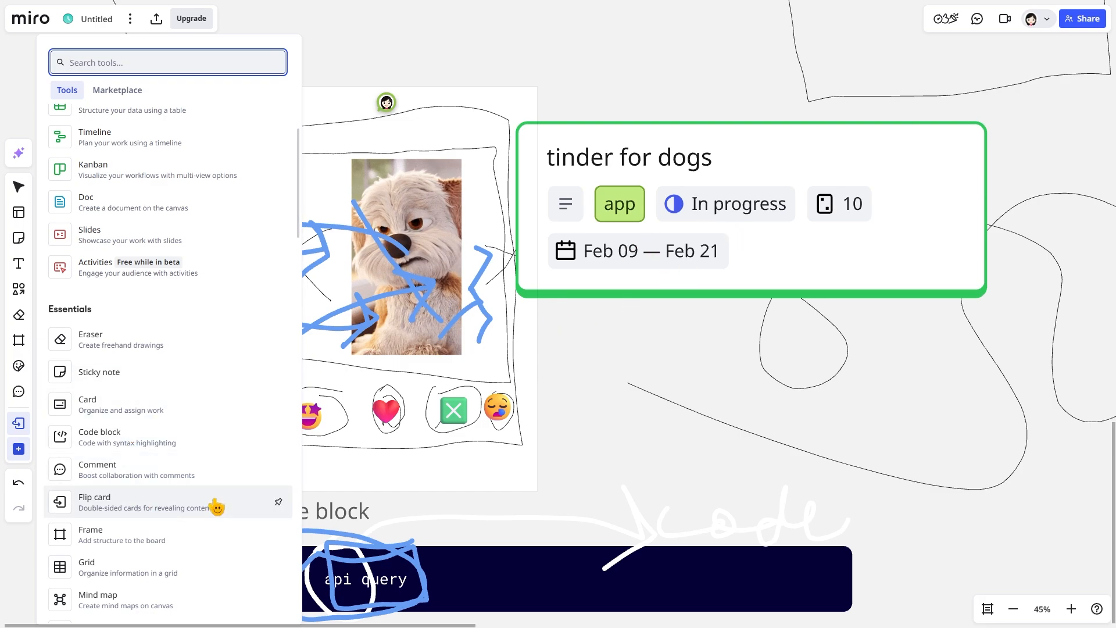
Pin the Sticky stack tool to the toolbar
scroll(157, 570, down, 3)
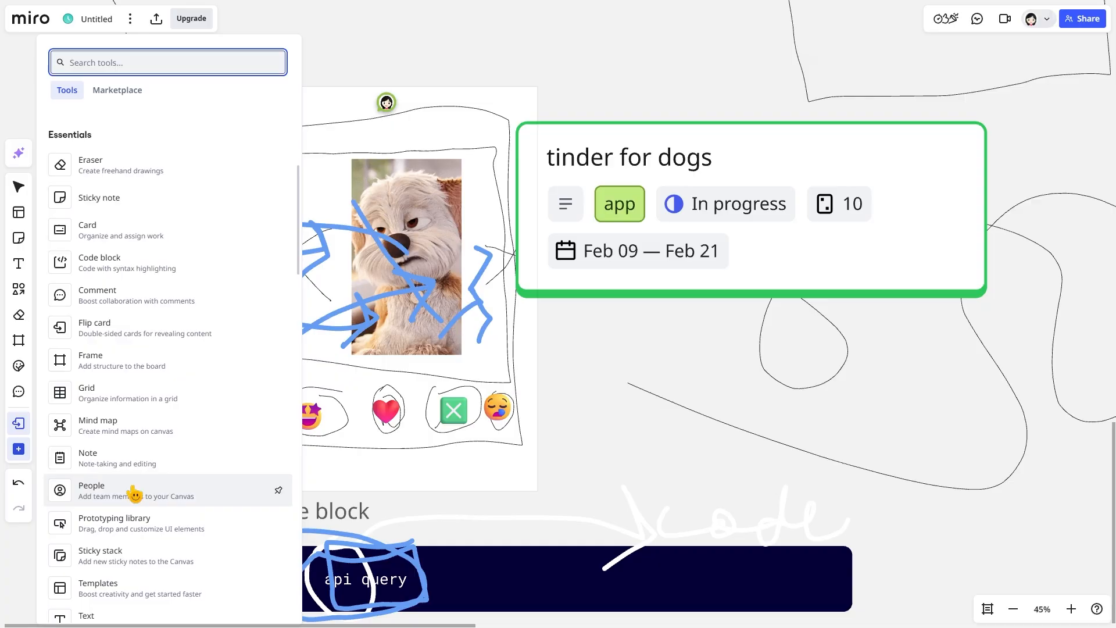
scroll(134, 476, down, 1)
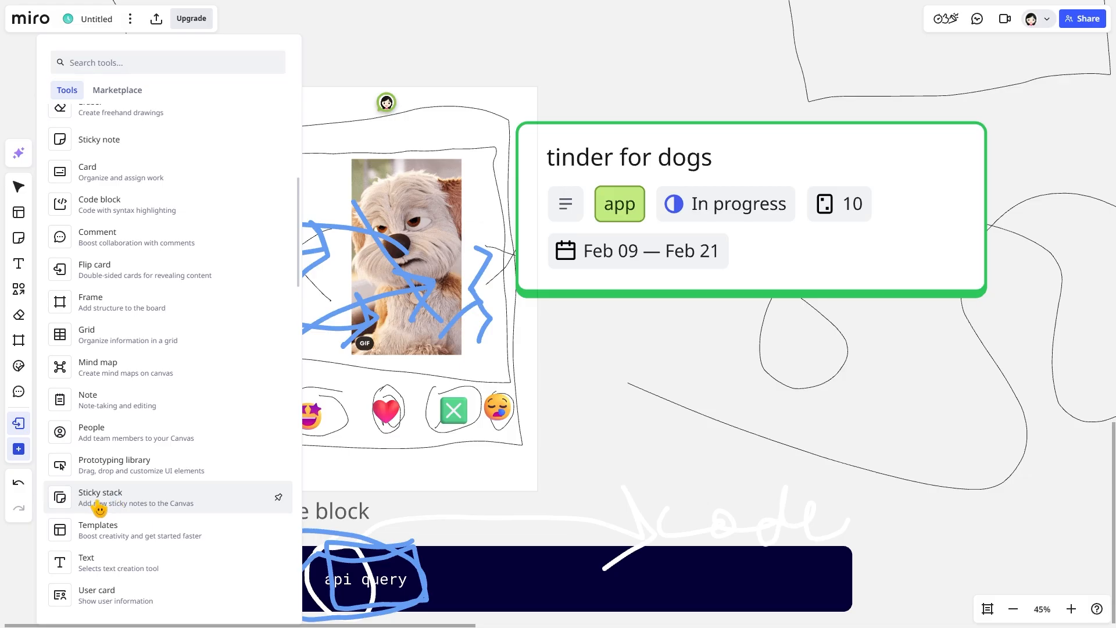
click(278, 498)
Browse the customizable widgets, diagramming and planning tools and add Dot voting to the toolbar
scroll(175, 407, down, 3)
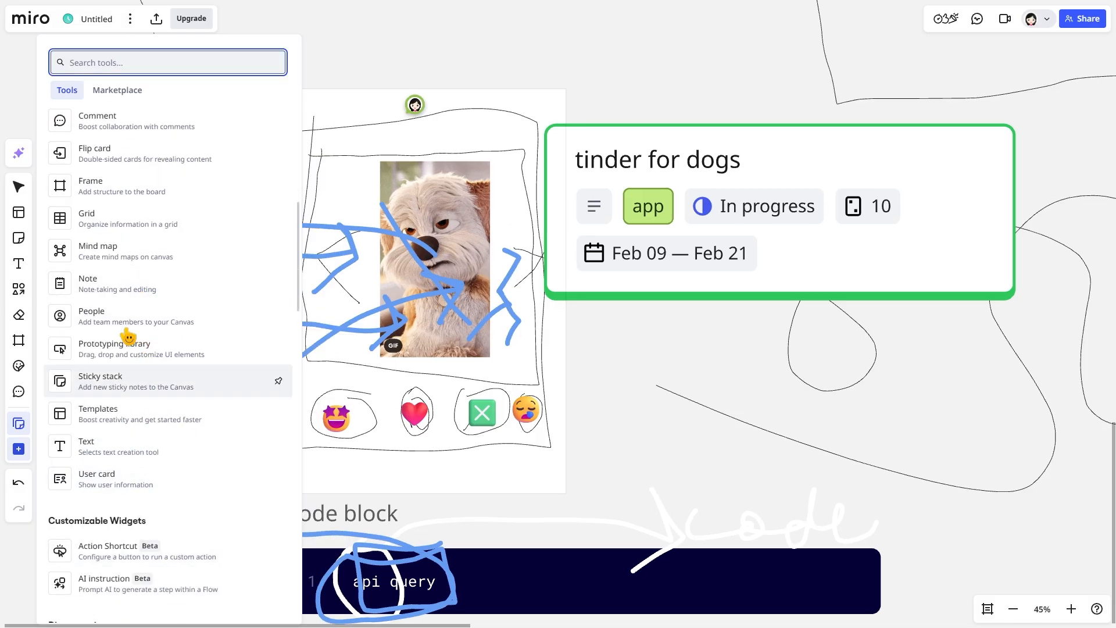
scroll(160, 525, down, 10)
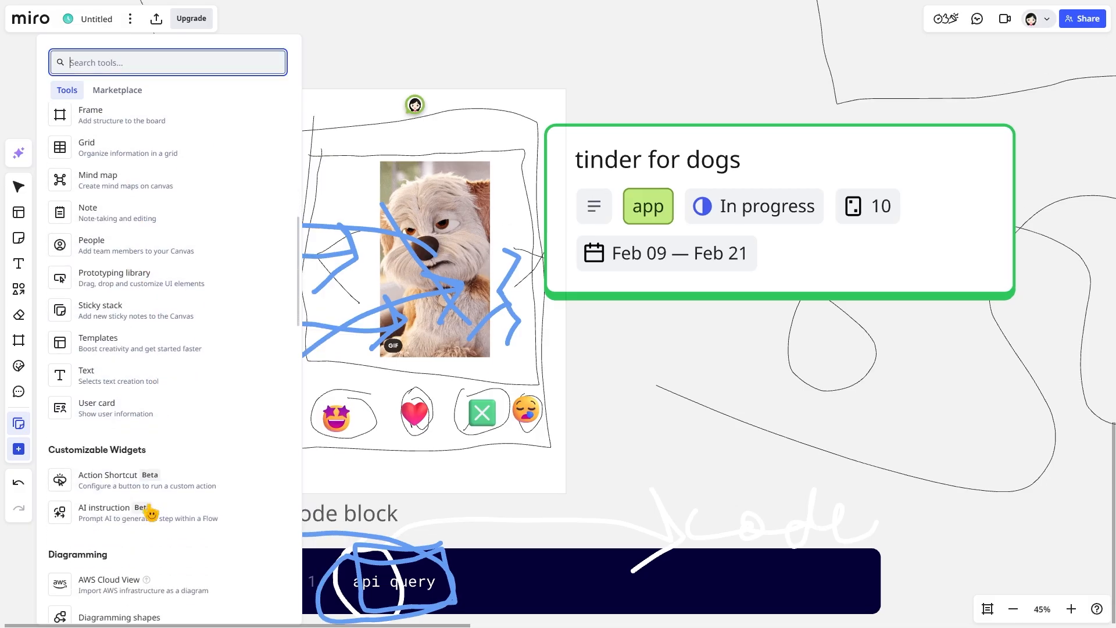
scroll(177, 534, up, 11)
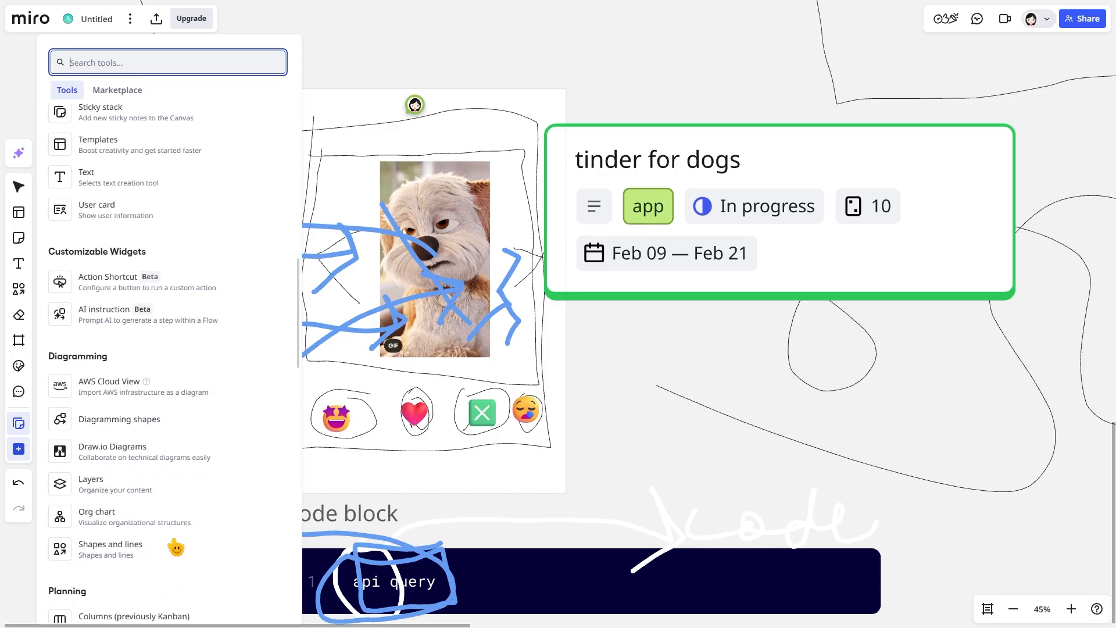
scroll(164, 501, down, 6)
scroll(162, 501, up, 1)
scroll(162, 501, down, 7)
Try out undo and redo, undoing the blue rectangle around "api query" and the zigzag beside the dog picture
click(14, 488)
click(21, 507)
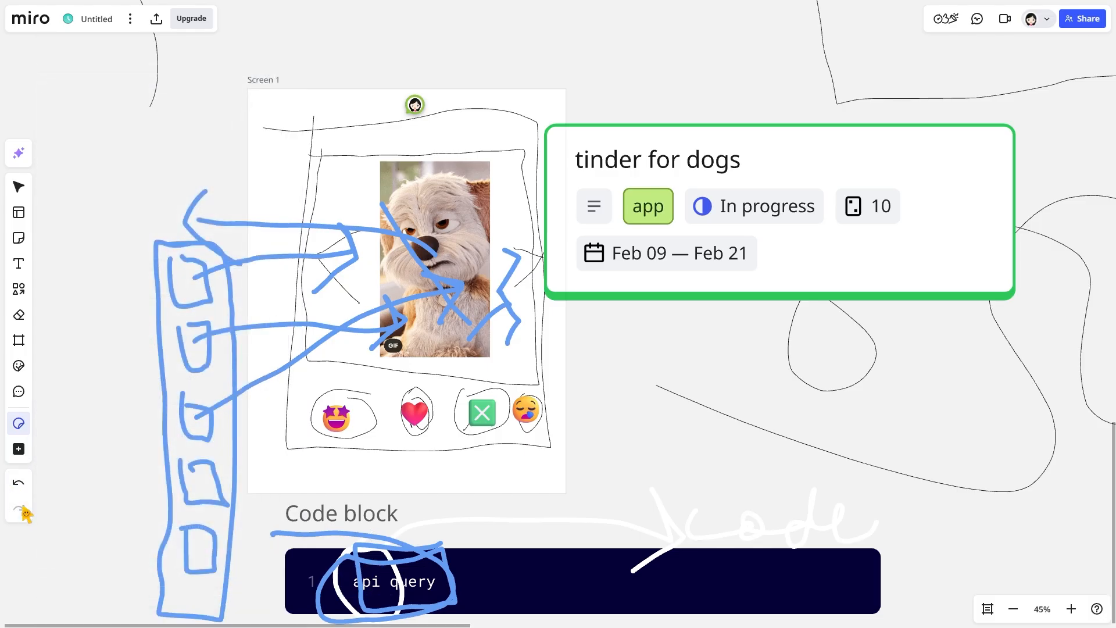
click(17, 487)
scroll(362, 574, down, 2)
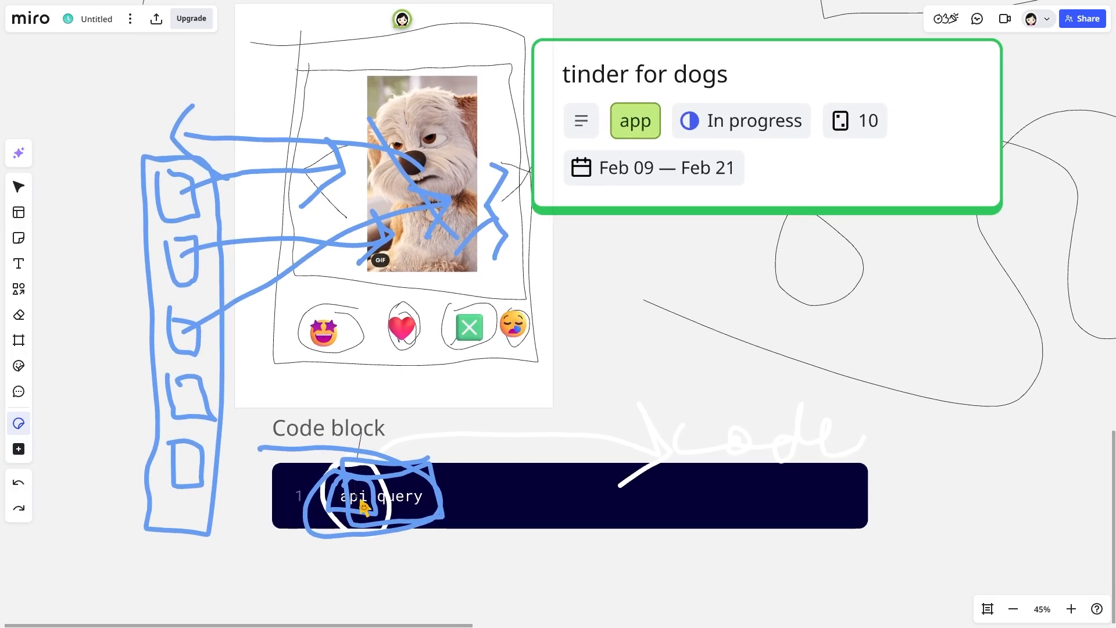
click(19, 486)
click(21, 507)
click(20, 488)
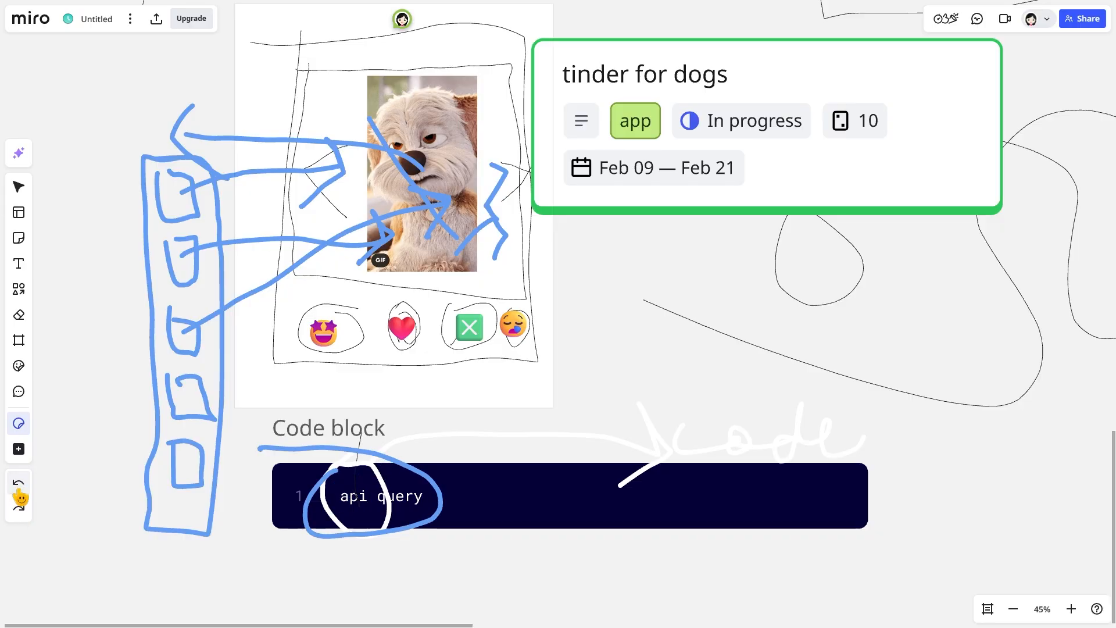
scroll(360, 526, right, 3)
scroll(361, 526, up, 2)
drag(328, 546, 367, 560)
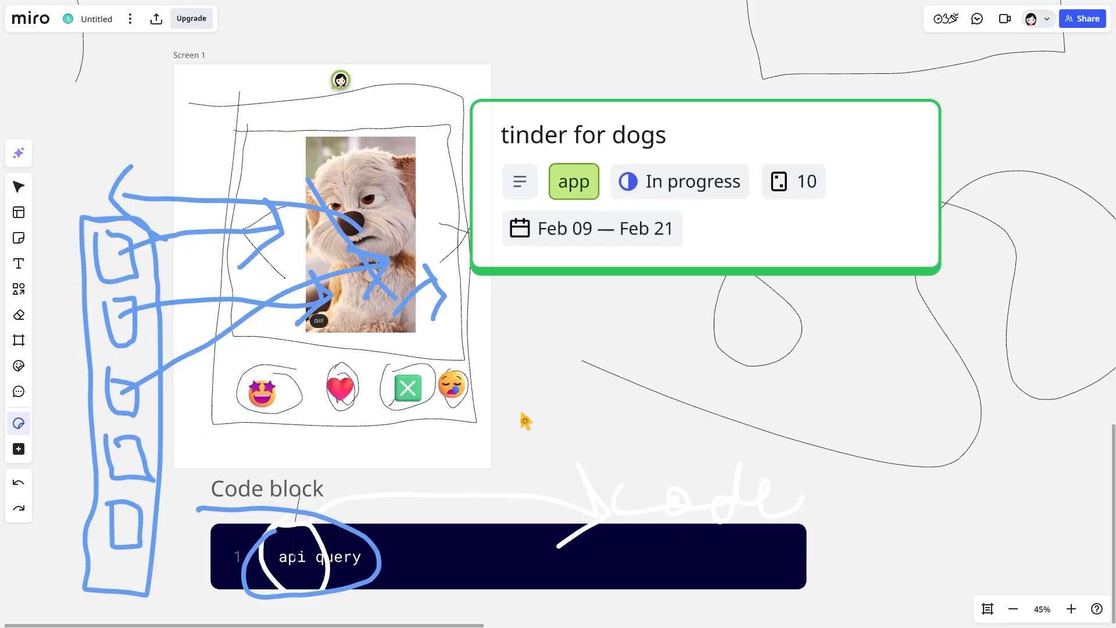
Export the Screen 1 frame as a small JPG image
scroll(526, 420, down, 5)
scroll(526, 418, up, 2)
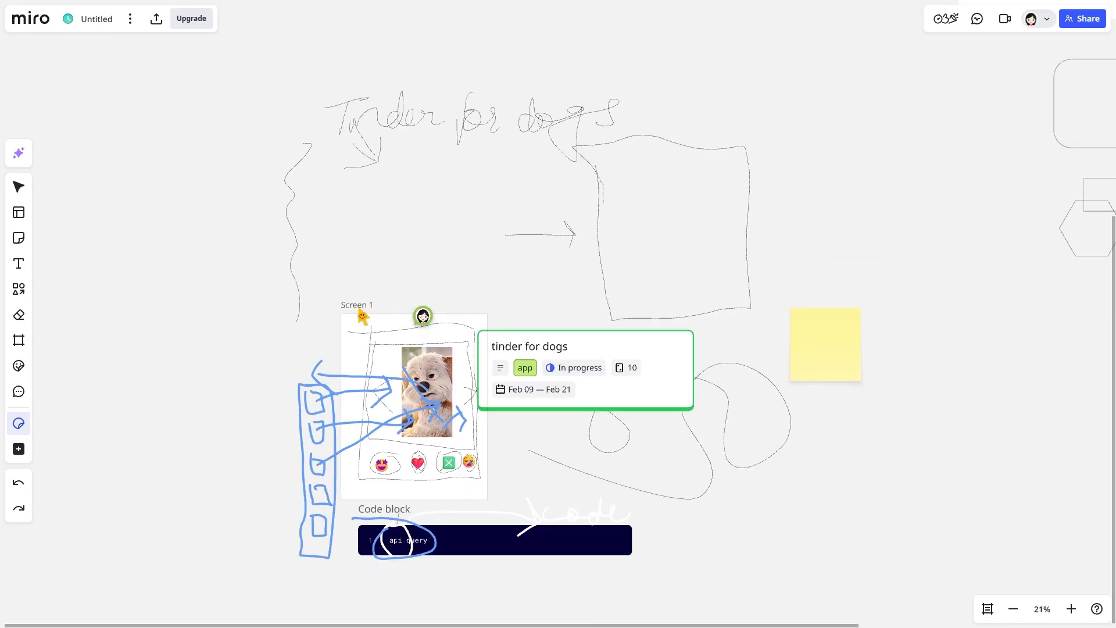
mouse_move(359, 309)
mouse_down()
mouse_move(365, 337)
mouse_move(356, 329)
mouse_up()
click(13, 189)
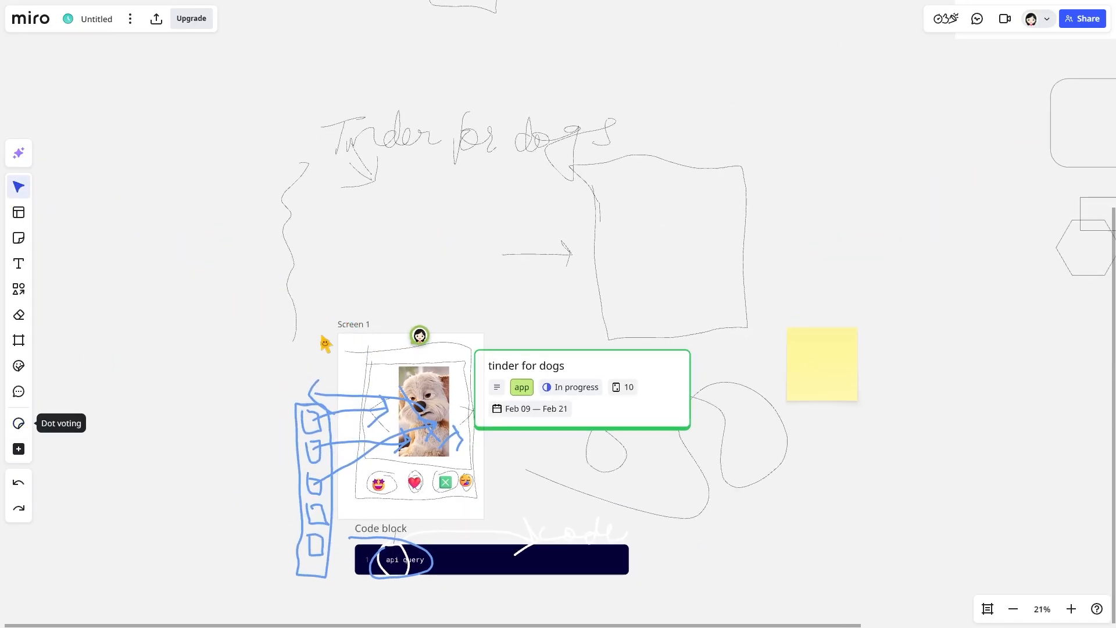
click(358, 344)
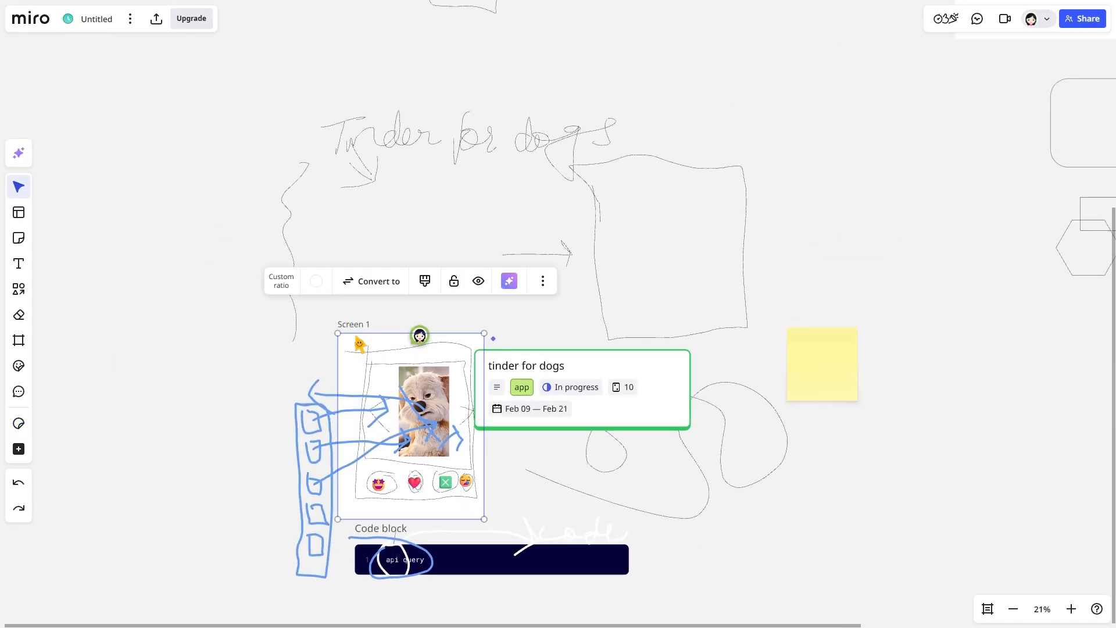
click(542, 282)
mouse_move(594, 590)
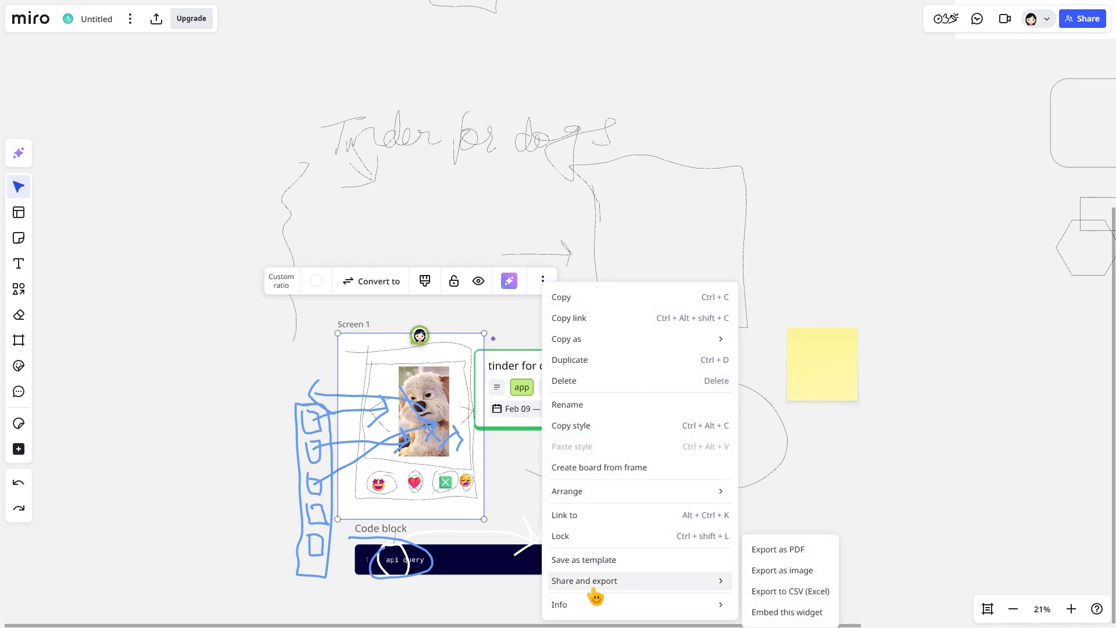
click(792, 571)
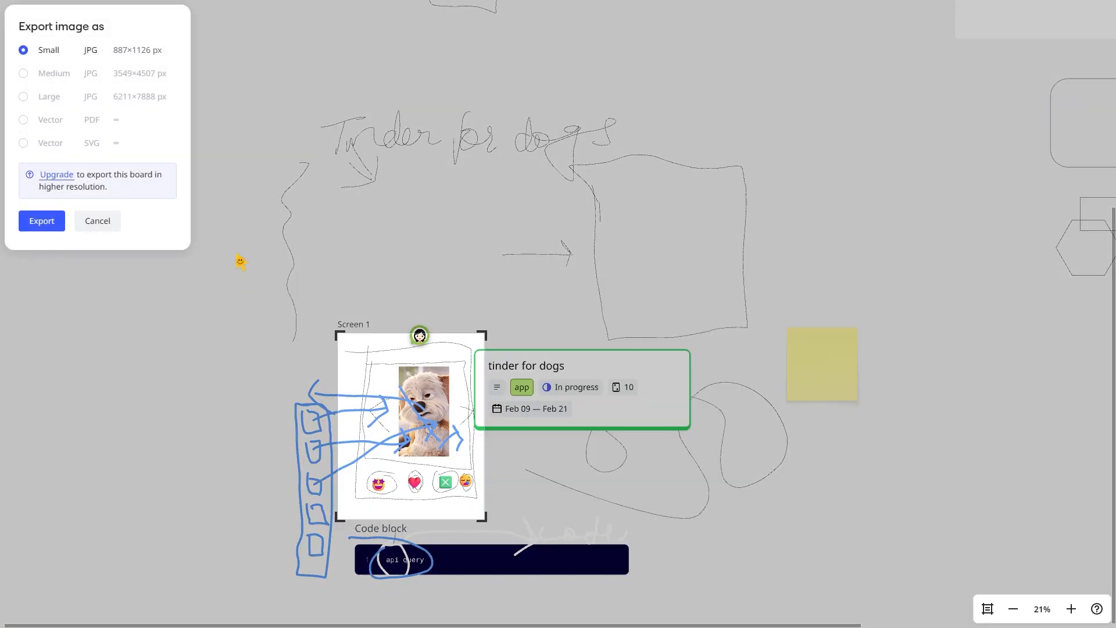
click(62, 220)
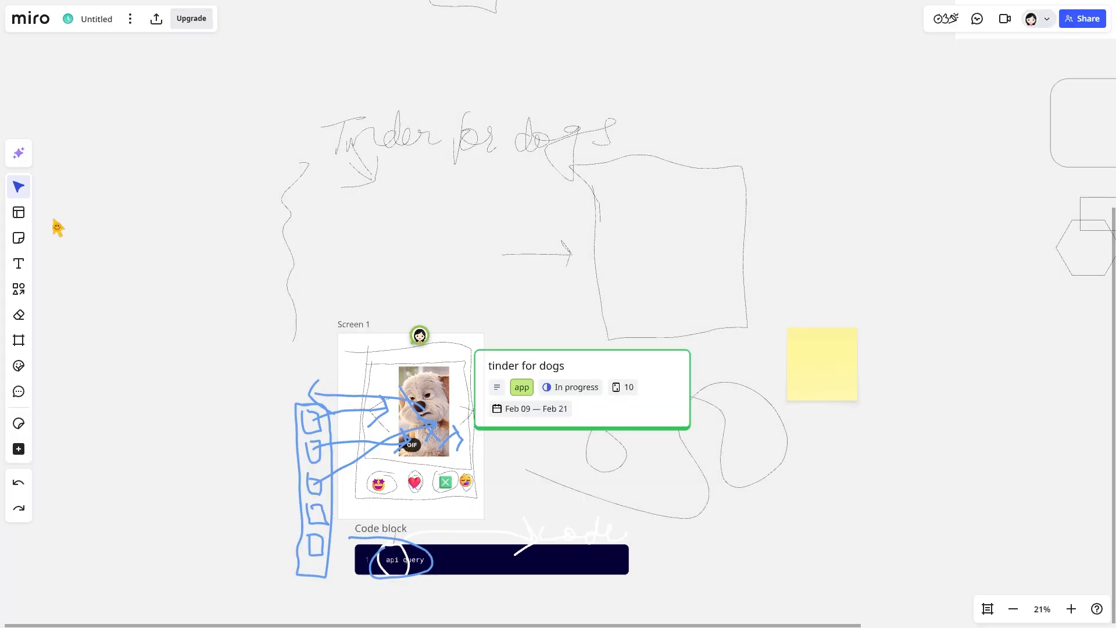
Erase the stray black stroke crossing "api" in the code block, trying the precision eraser before removing the whole line
scroll(267, 371, up, 4)
scroll(267, 371, right, 3)
scroll(267, 371, down, 5)
scroll(267, 371, left, 2)
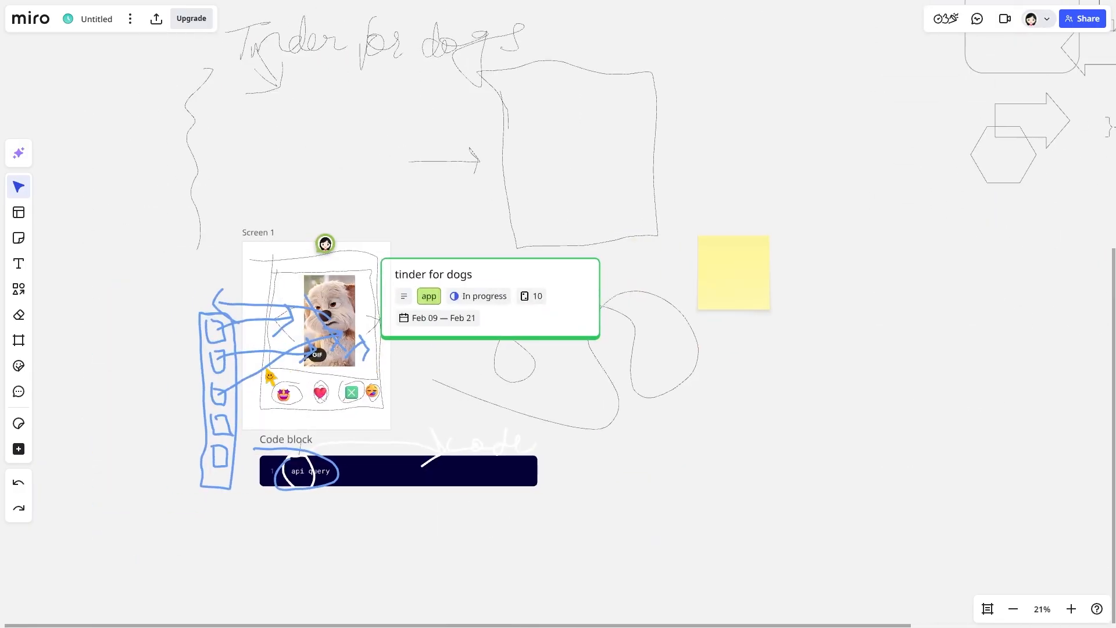
scroll(267, 371, up, 4)
scroll(267, 371, down, 1)
scroll(267, 371, right, 2)
click(18, 315)
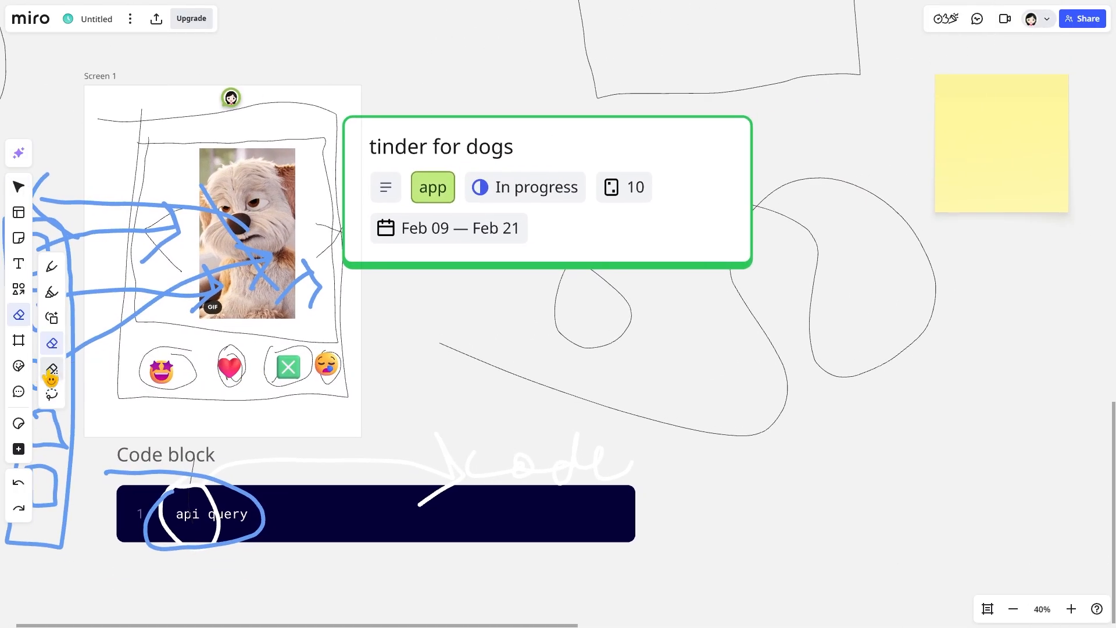
click(52, 354)
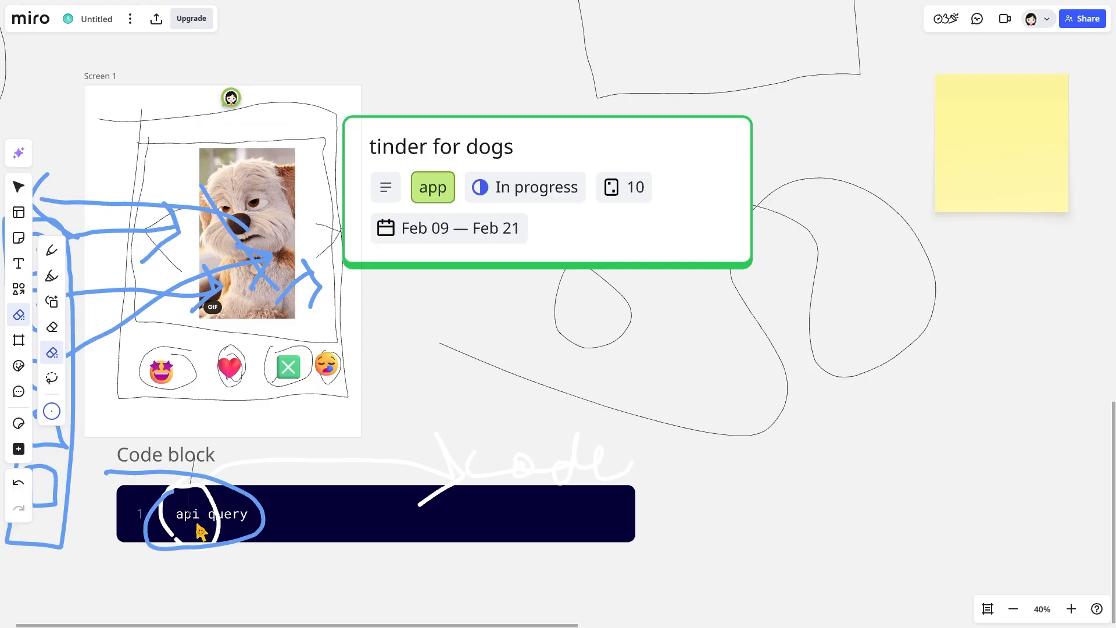
scroll(169, 527, up, 10)
drag(159, 455, 162, 559)
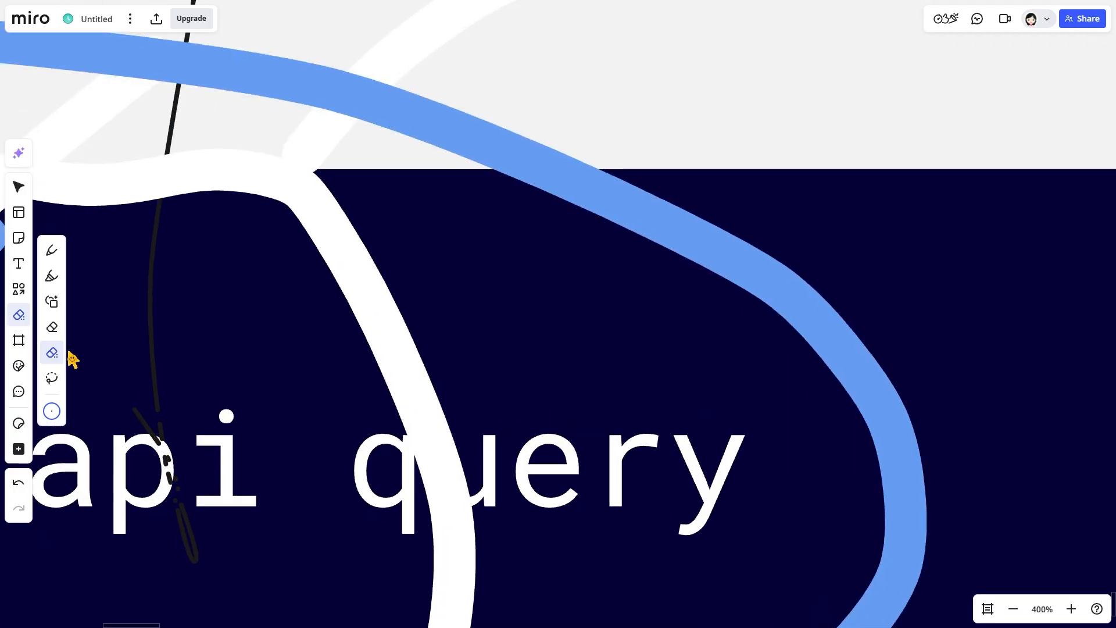
click(51, 327)
drag(154, 442, 190, 591)
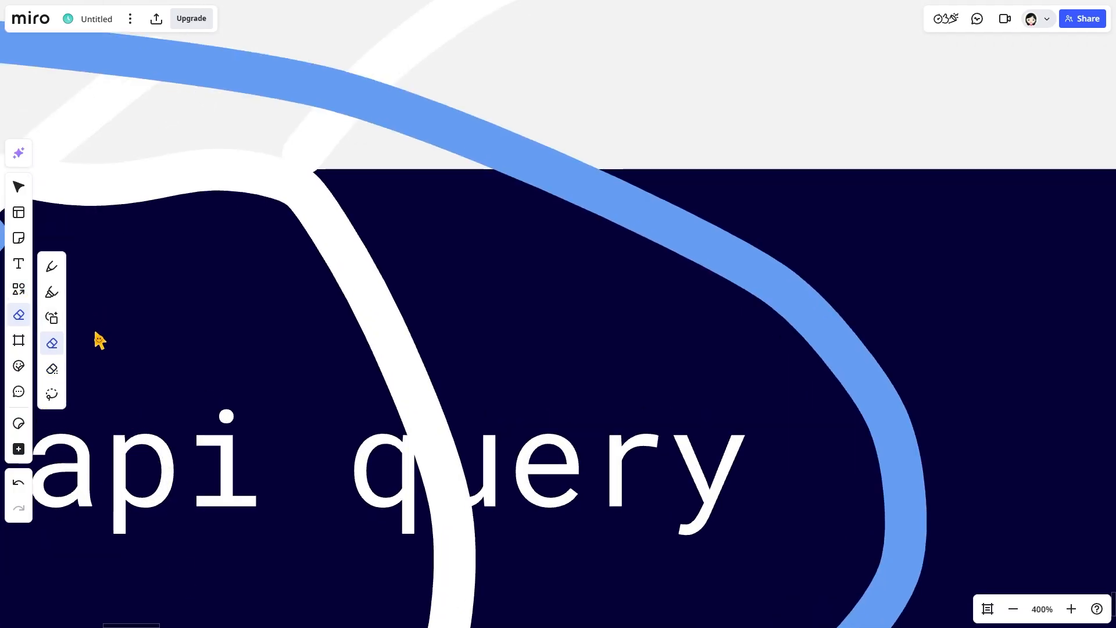
Put away the eraser and look through the board's export and move options
scroll(94, 337, down, 5)
scroll(96, 339, down, 6)
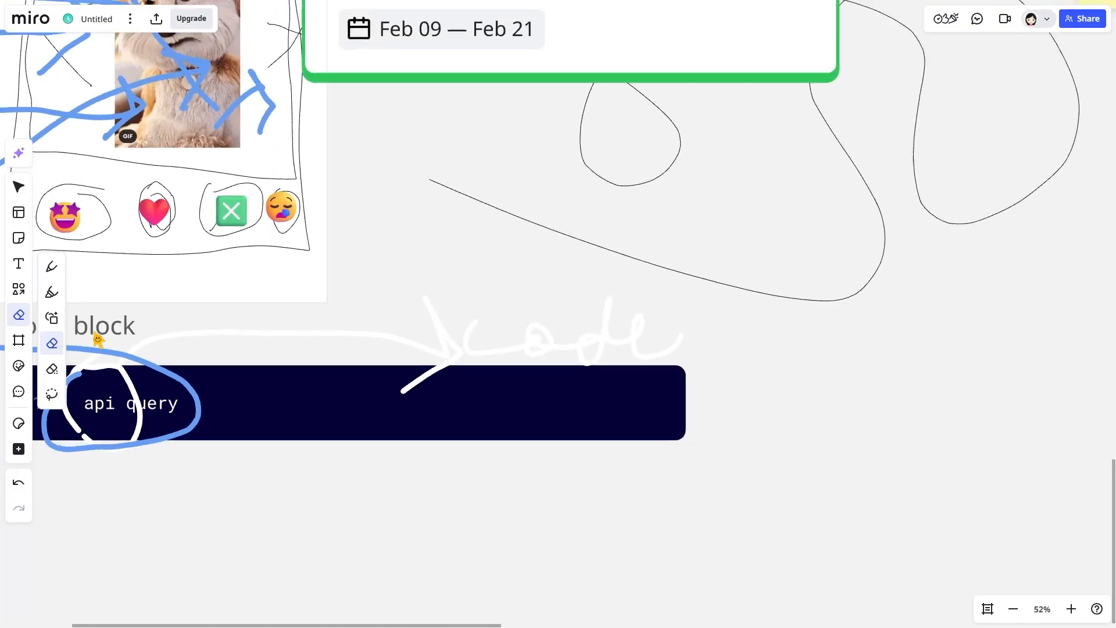
scroll(96, 339, left, 3)
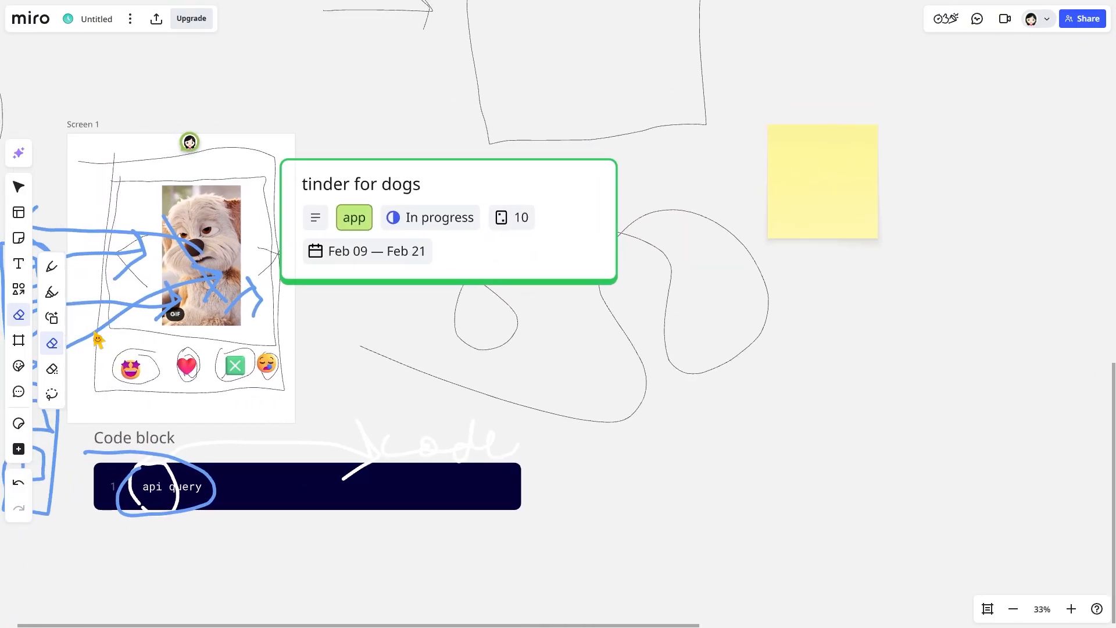
key(Escape)
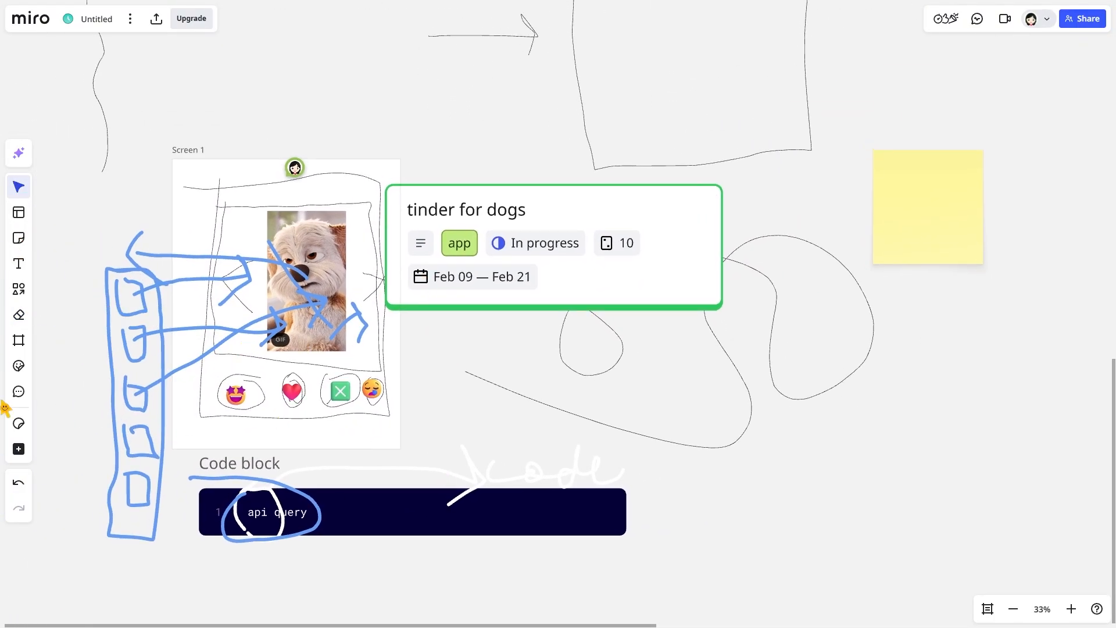
click(131, 19)
mouse_move(180, 52)
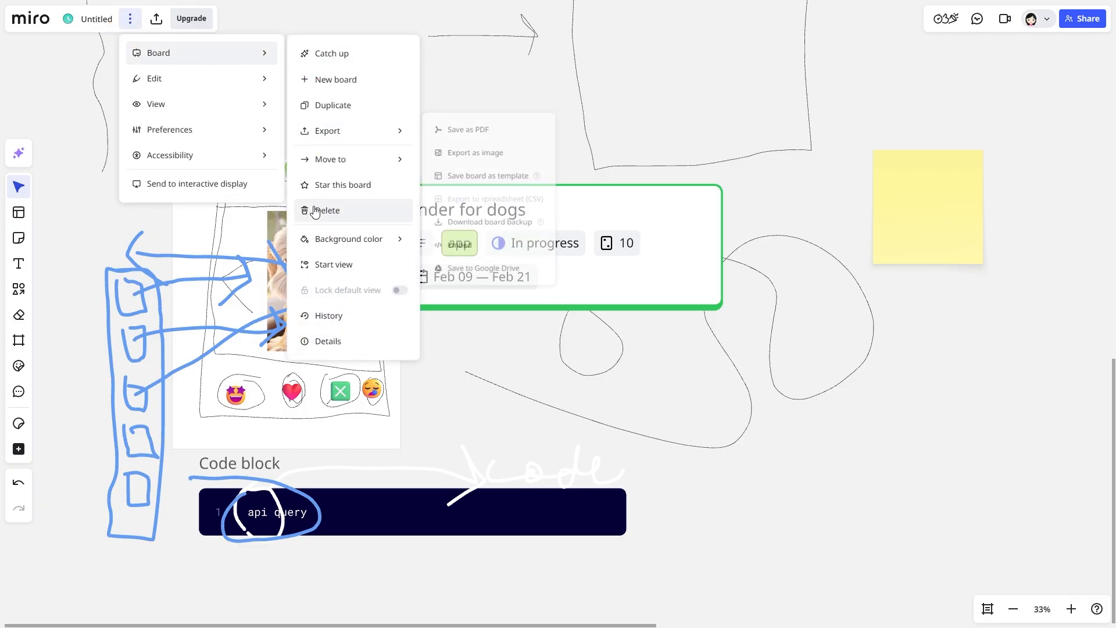
mouse_move(356, 129)
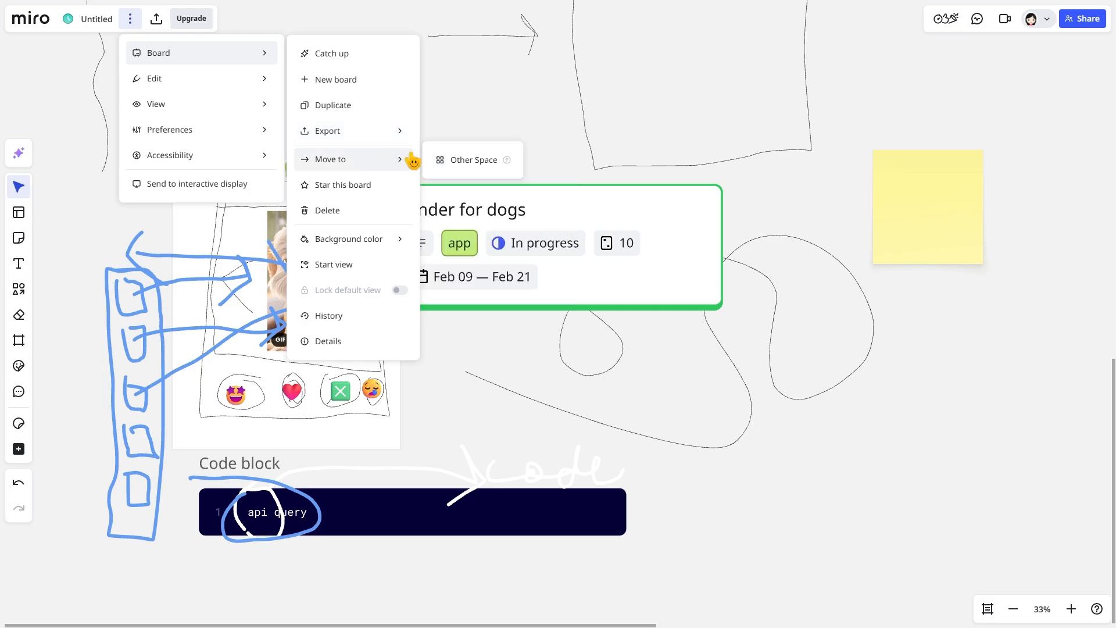
mouse_move(409, 159)
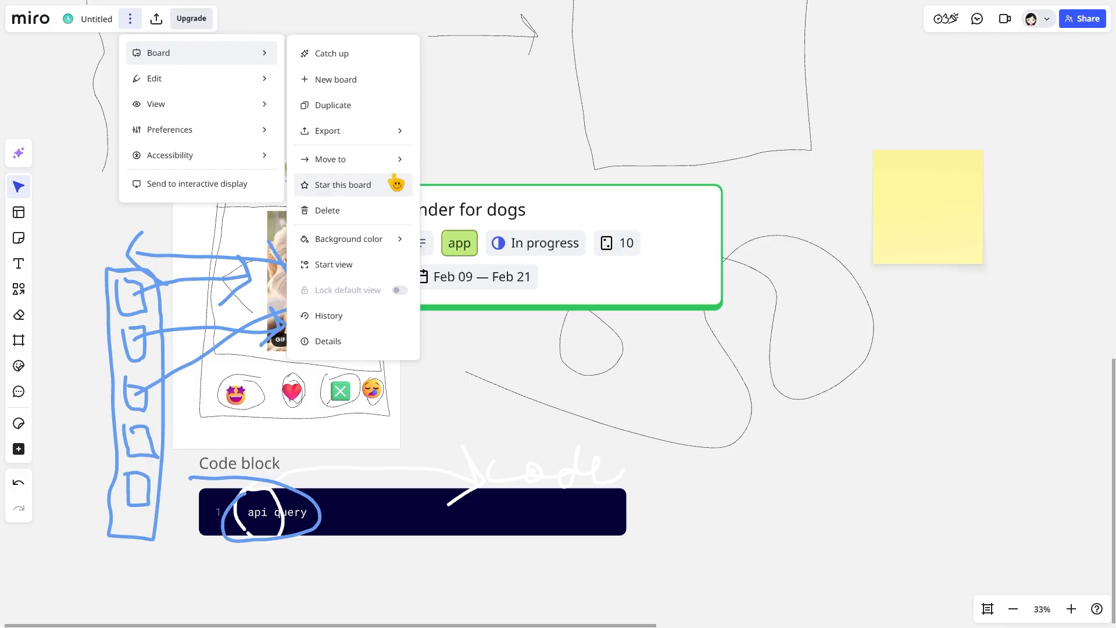
Try White and Dark Gray as the board background, and return it to Light Gray (Default)
mouse_move(349, 243)
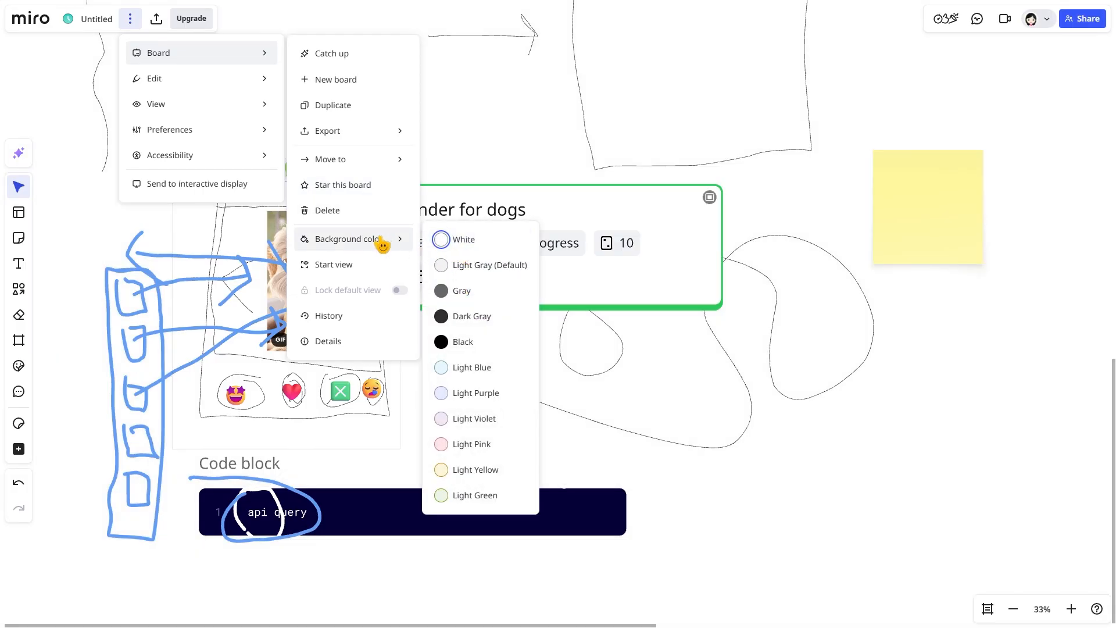
click(453, 290)
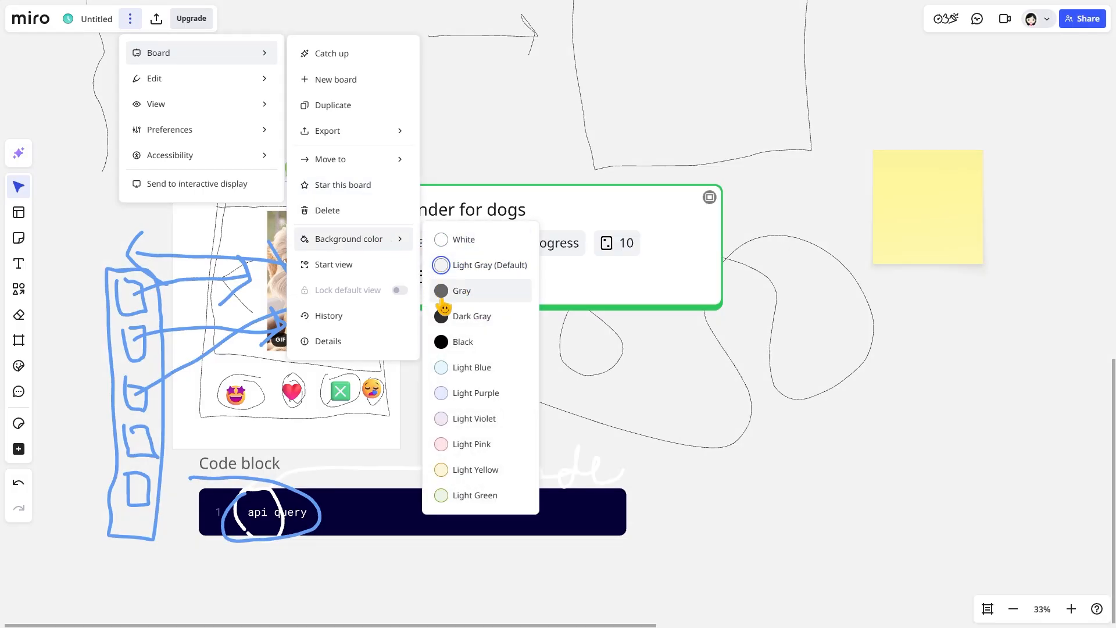
click(459, 315)
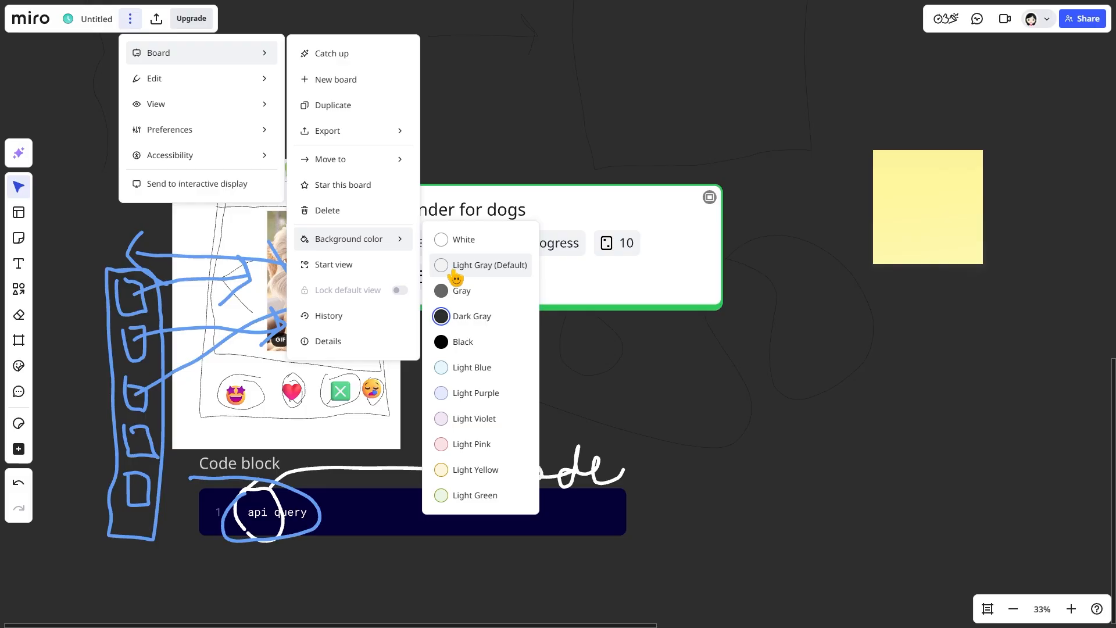
click(455, 267)
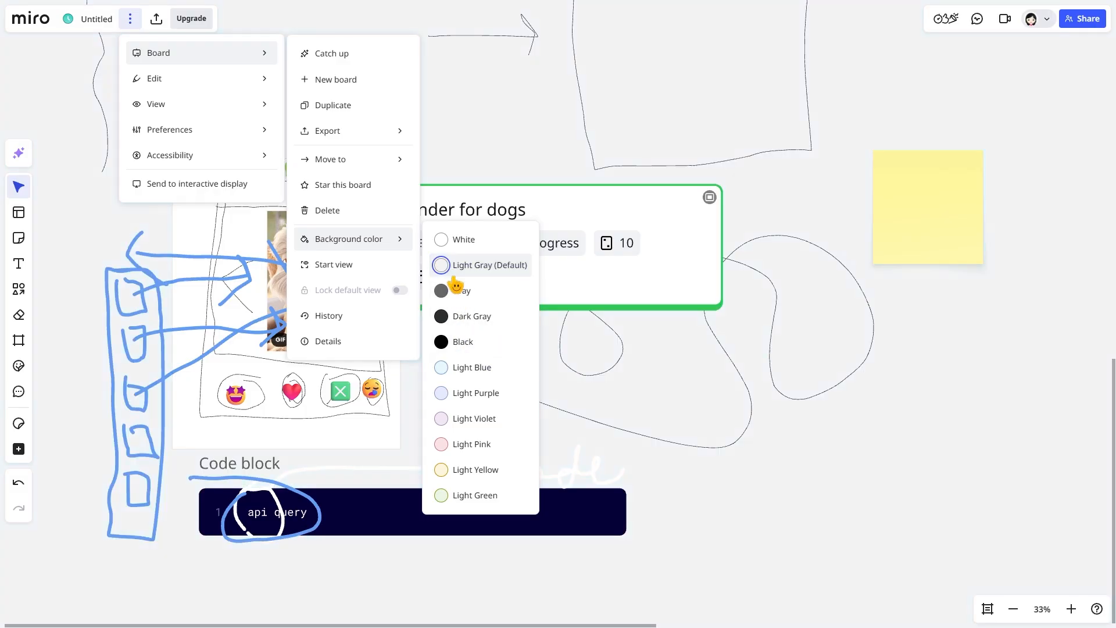
Set the board's start view to the area around the "Tinder for dogs" sketch and its yellow sticky note
click(364, 267)
drag(374, 268, 403, 277)
drag(317, 428, 320, 419)
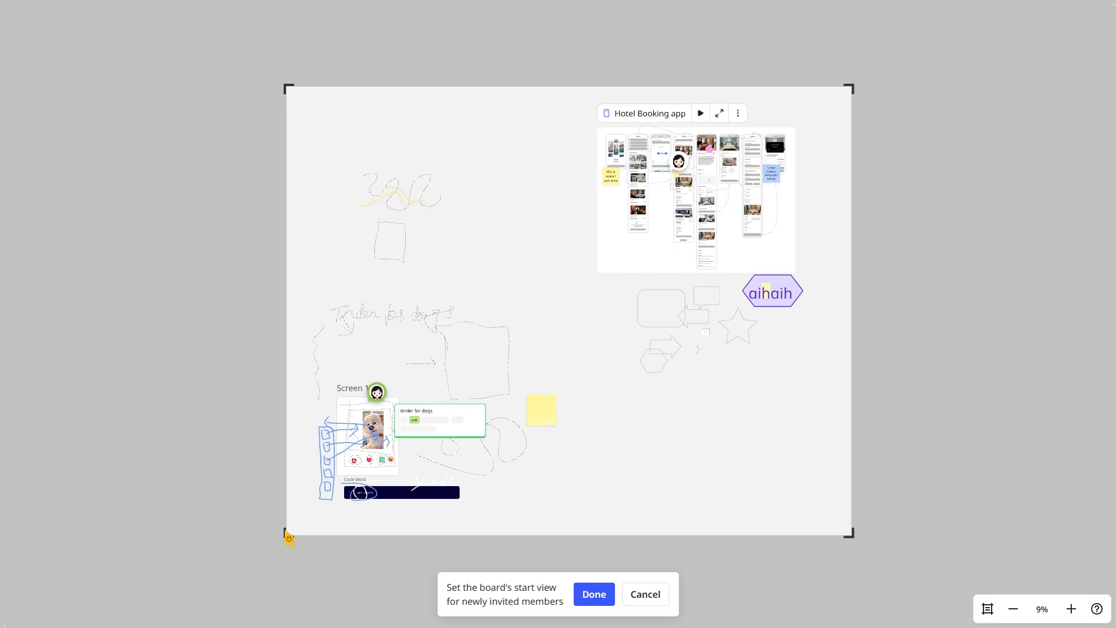
drag(286, 536, 546, 376)
drag(593, 308, 381, 433)
drag(405, 399, 373, 423)
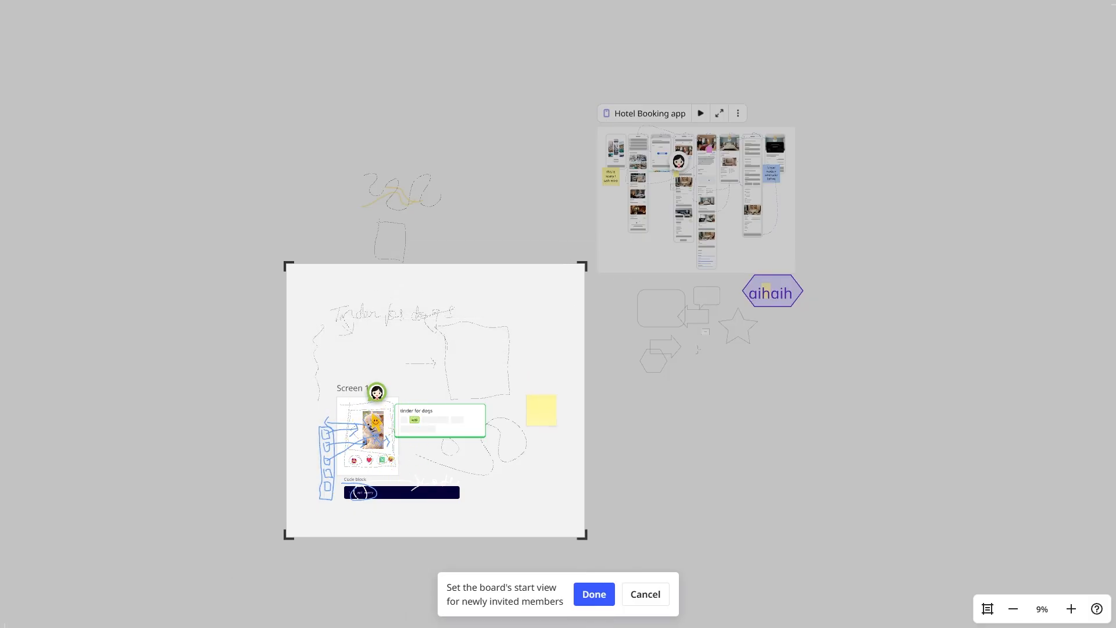
click(594, 594)
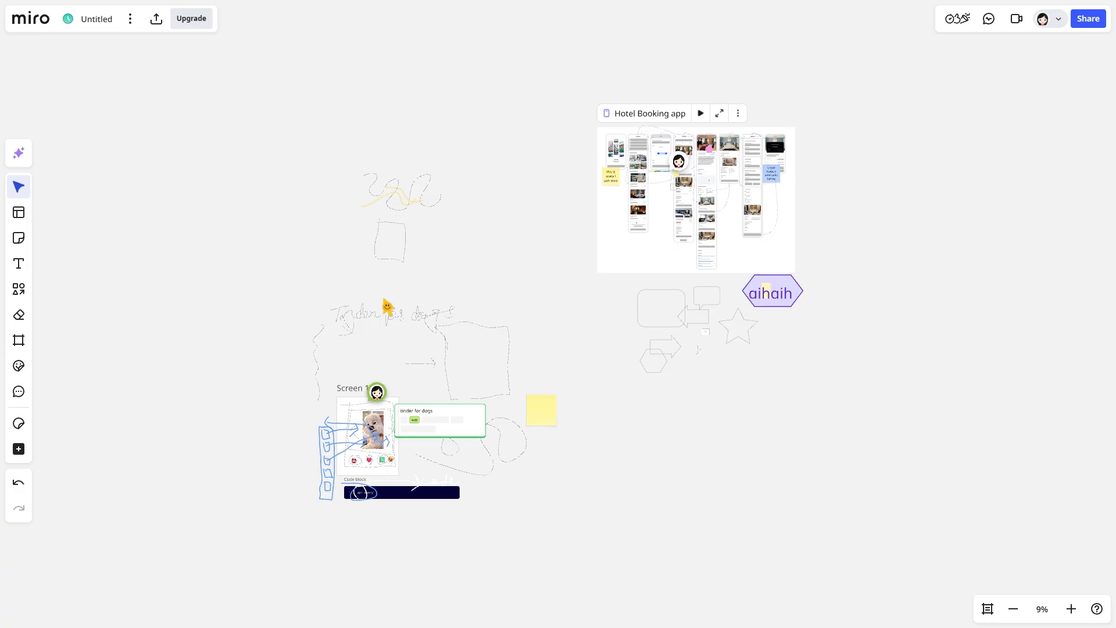
Show a dot grid on the board and turn on Snap to grid
scroll(439, 423, up, 5)
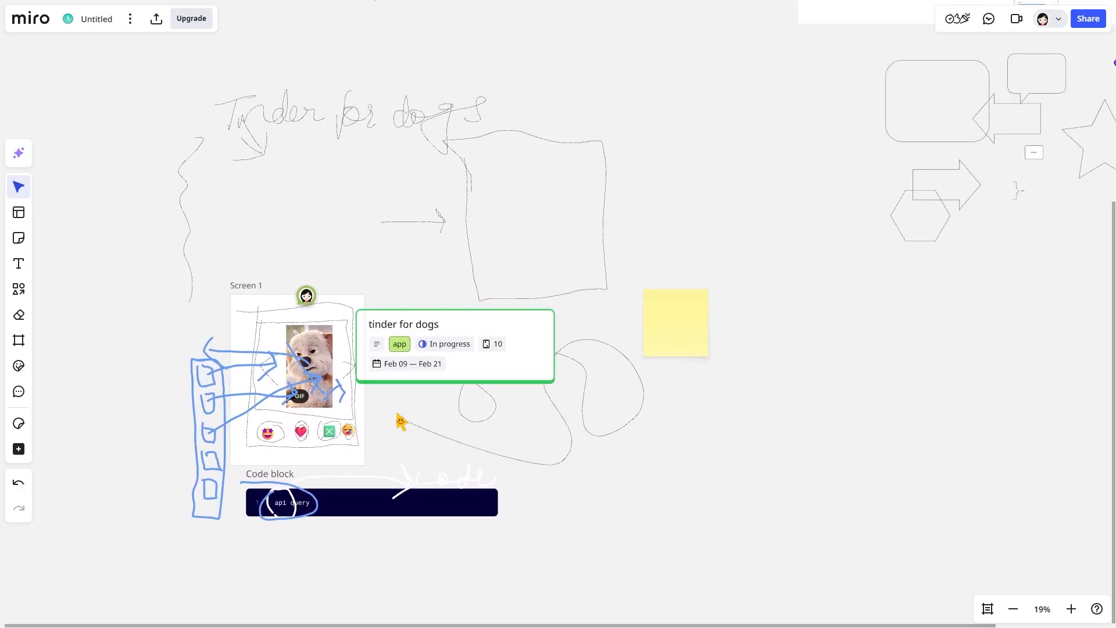
click(130, 19)
mouse_move(255, 78)
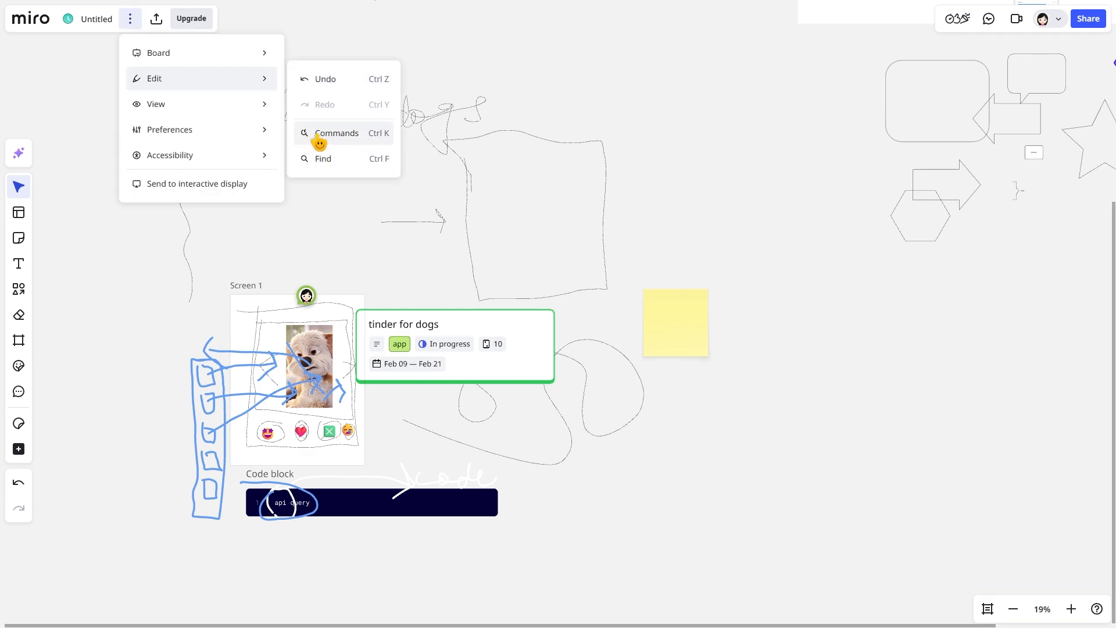
mouse_move(259, 115)
mouse_move(391, 106)
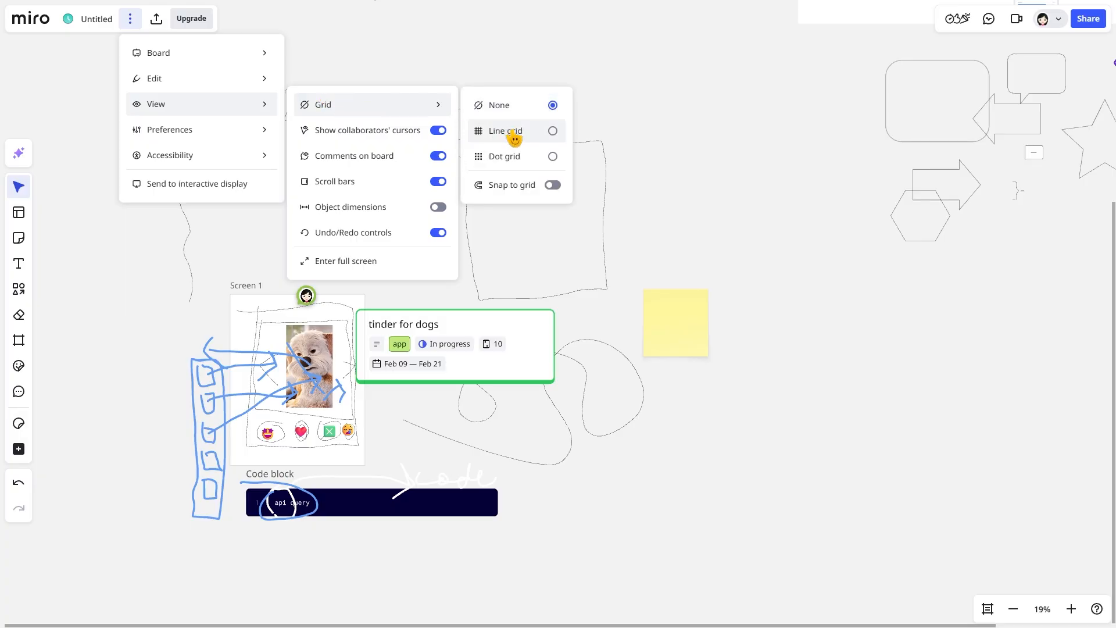
click(504, 156)
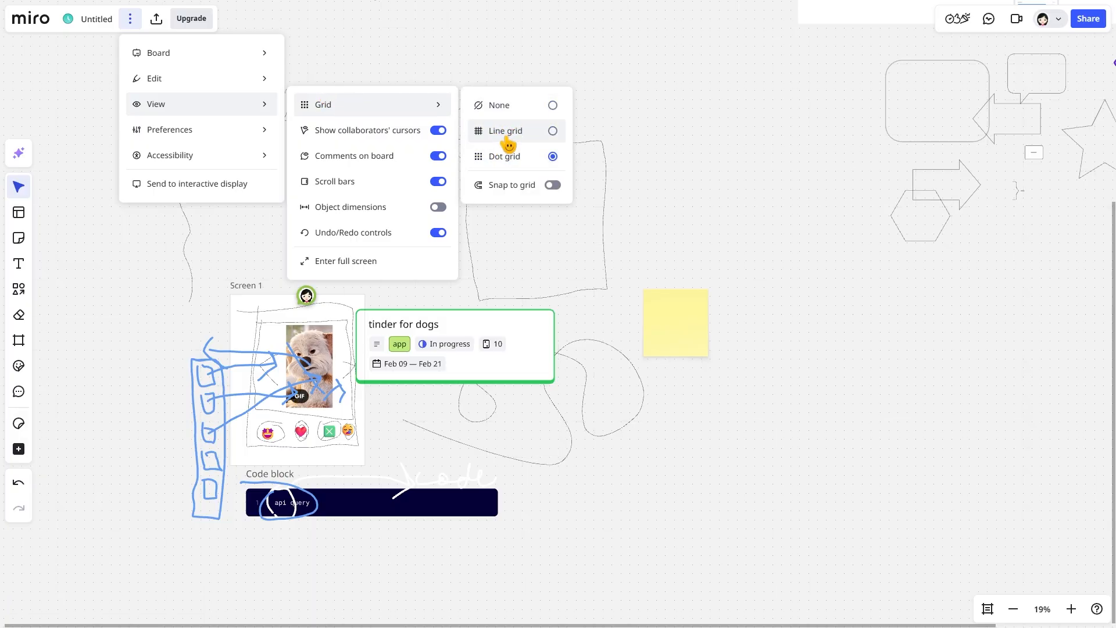
click(552, 185)
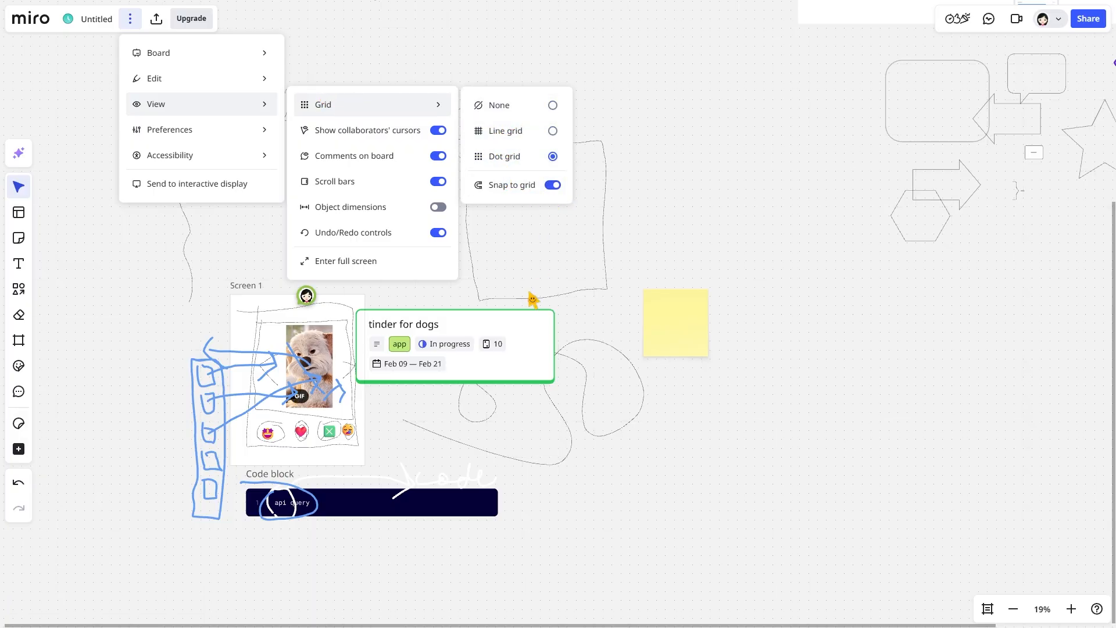
Test grid snapping by moving the large hand-drawn square beside the arrow, and undo the last moves
click(533, 299)
mouse_move(543, 302)
mouse_down()
mouse_move(526, 279)
mouse_move(571, 325)
mouse_move(545, 304)
mouse_move(550, 281)
mouse_move(554, 301)
mouse_up()
click(130, 20)
mouse_move(192, 105)
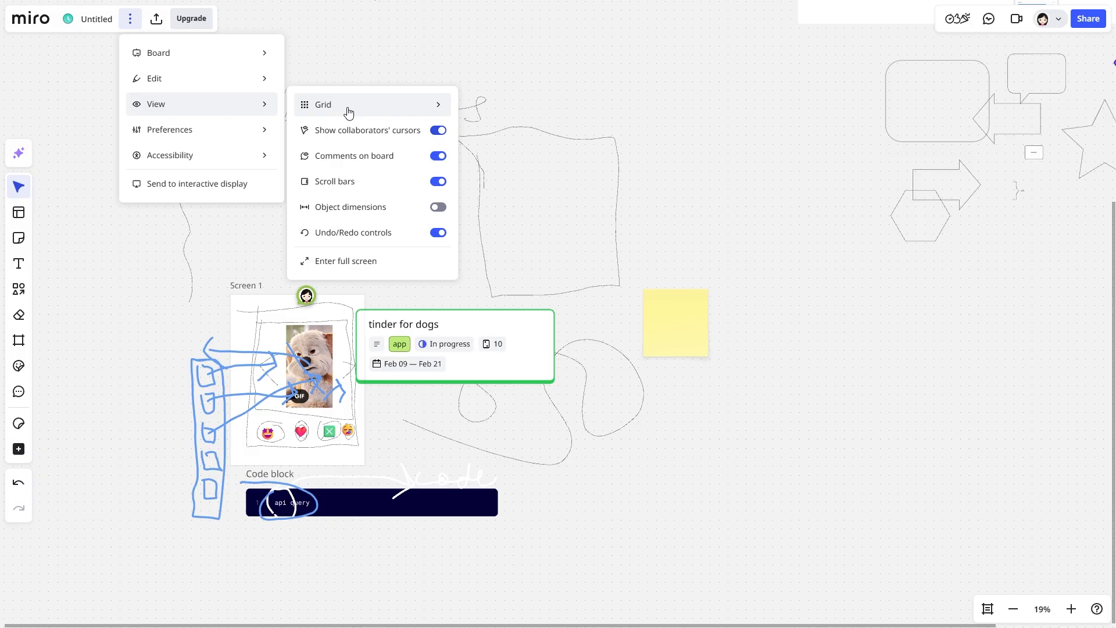
mouse_move(445, 110)
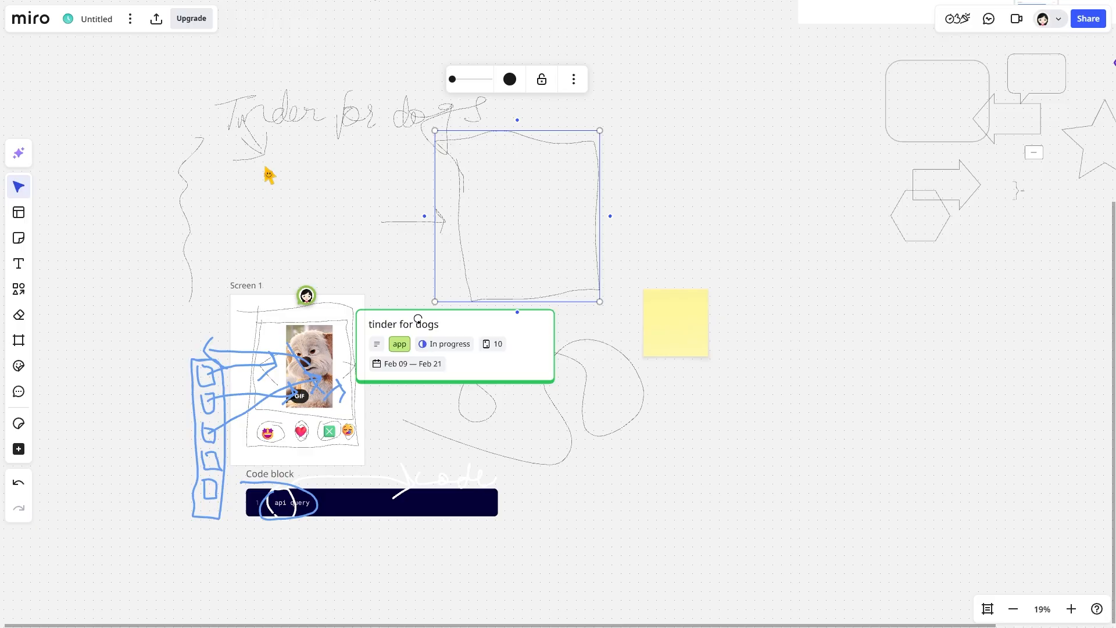
key(ctrl+z)
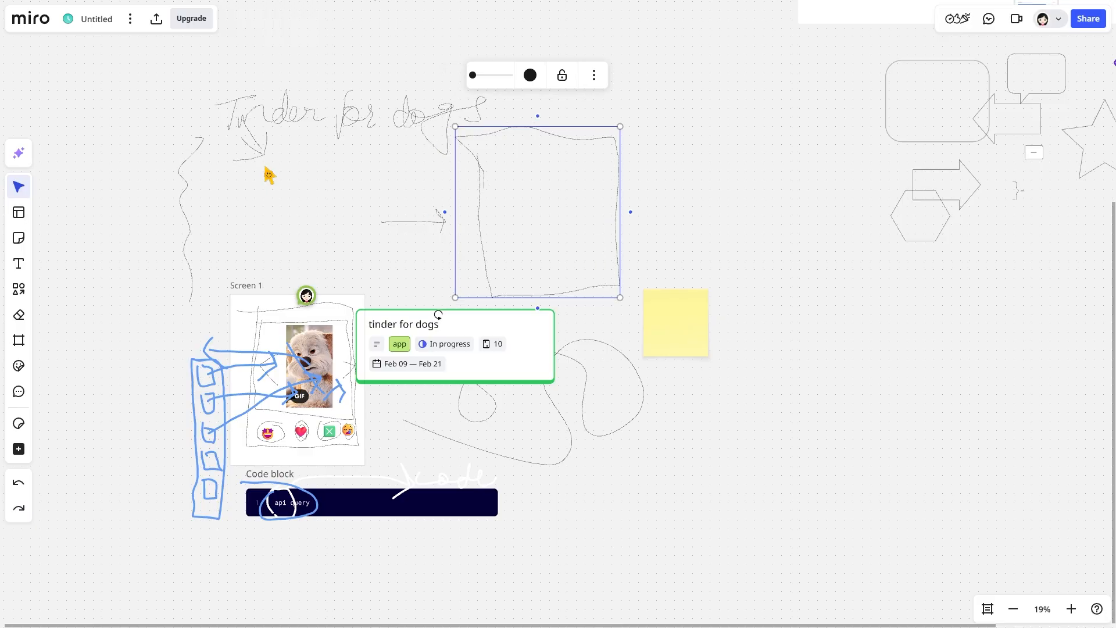
key(ctrl+z)
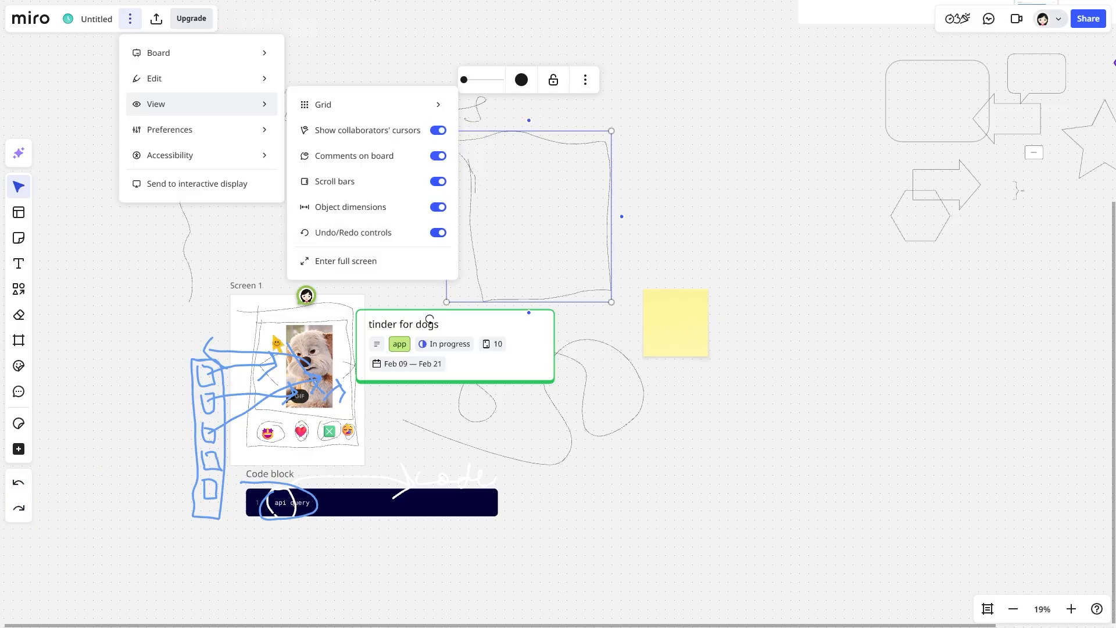
Show object dimensions on the board and try switching the undo/redo controls off and back on
click(439, 233)
click(439, 234)
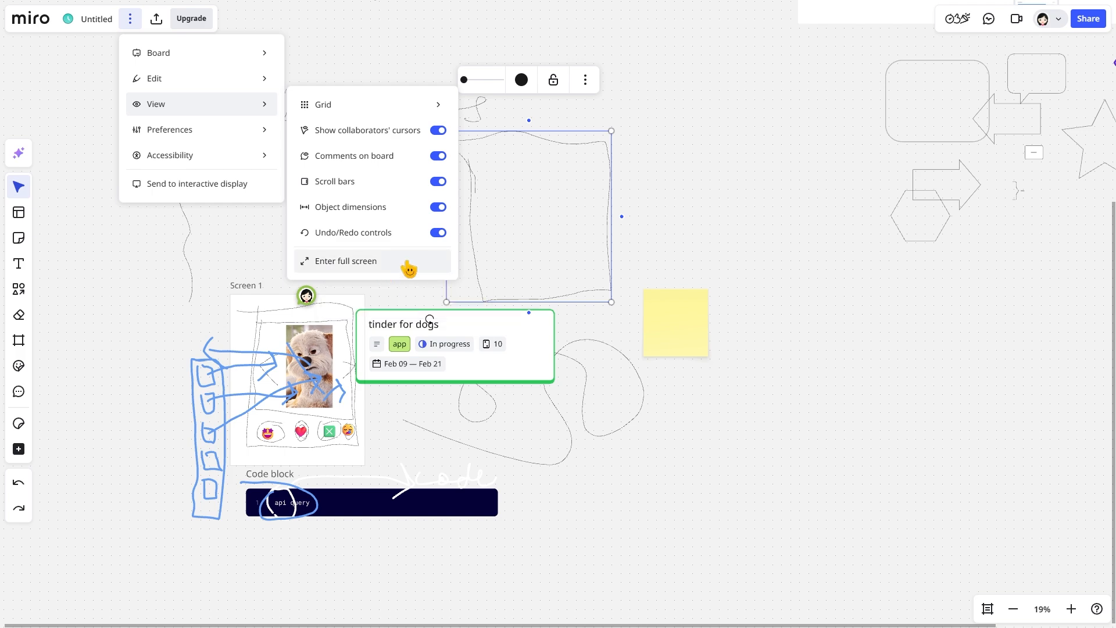
Check the mouse or trackpad preference, try scrolling the board, and dismiss the tip about accidental edits
mouse_move(197, 129)
mouse_move(365, 140)
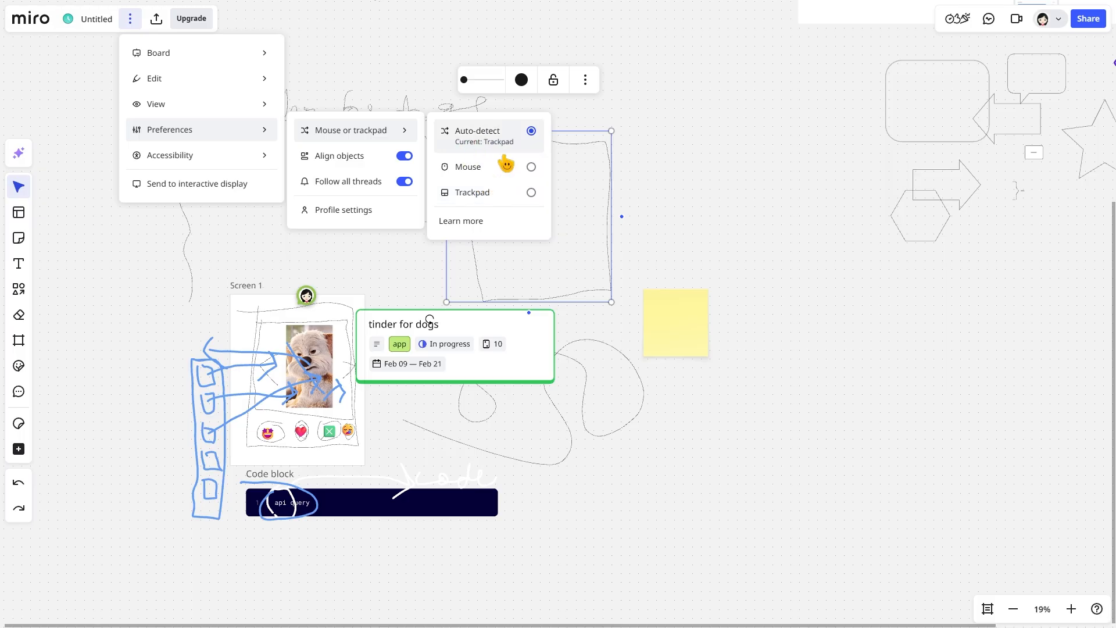
scroll(649, 329, down, 3)
scroll(648, 329, up, 3)
scroll(649, 329, right, 3)
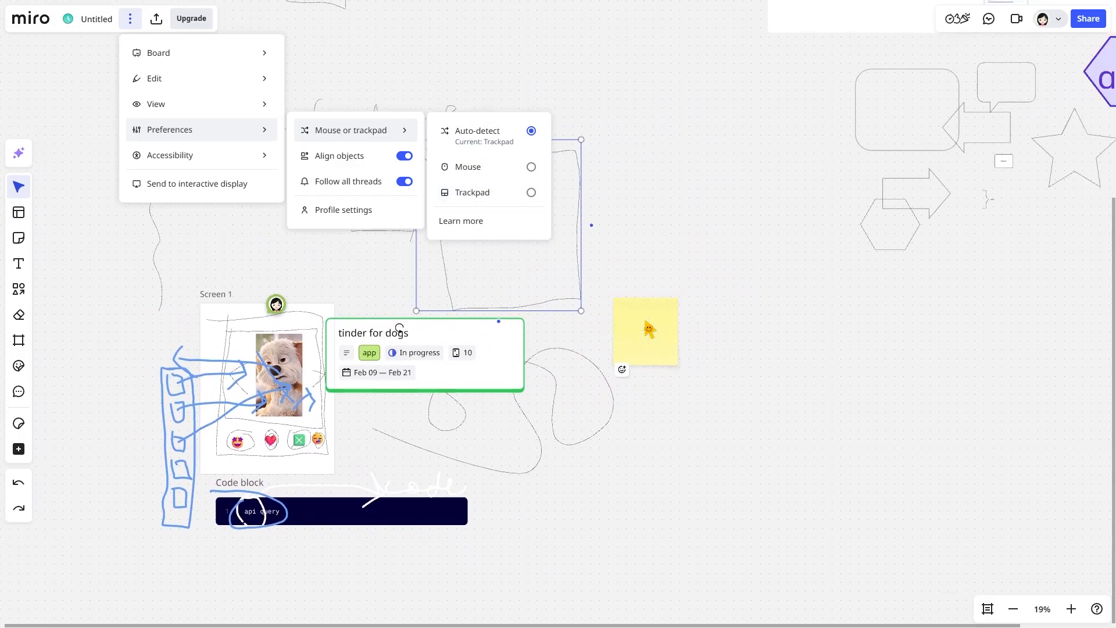
click(480, 168)
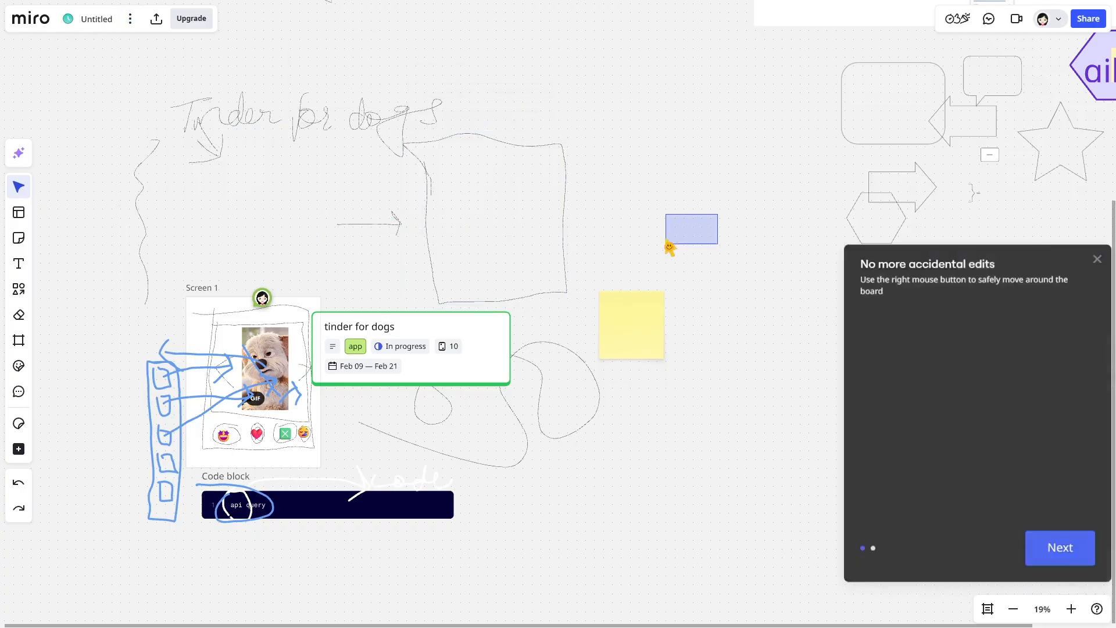
click(1040, 557)
click(1047, 540)
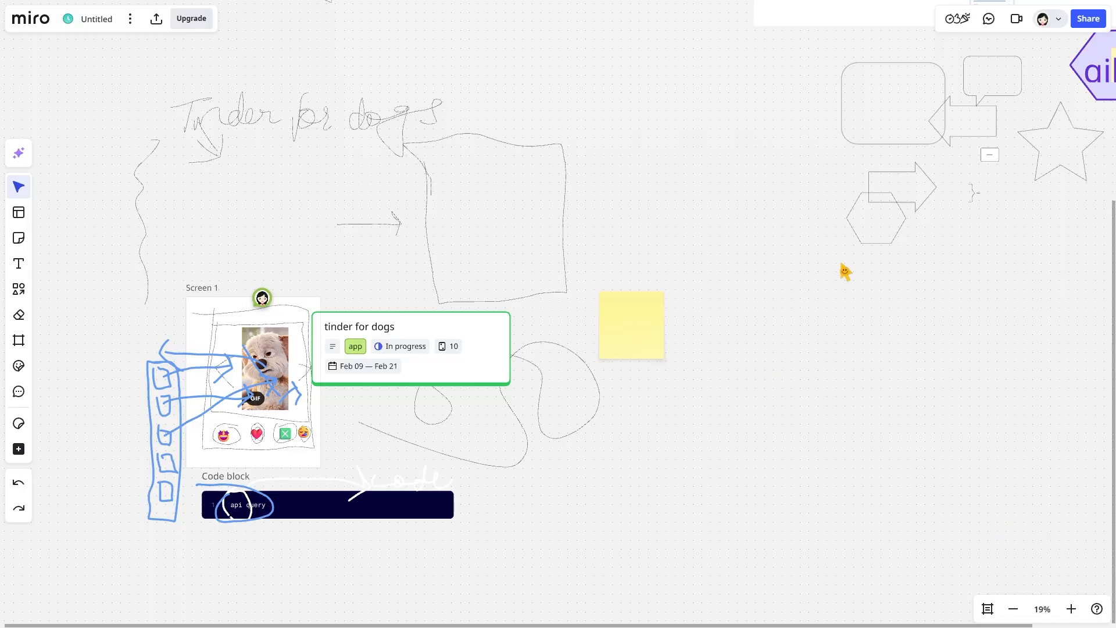
Try panning and zooming the board with a mouse, and check which input device Auto-detect reports
drag(837, 260, 621, 318)
click(703, 179)
scroll(703, 179, up, 3)
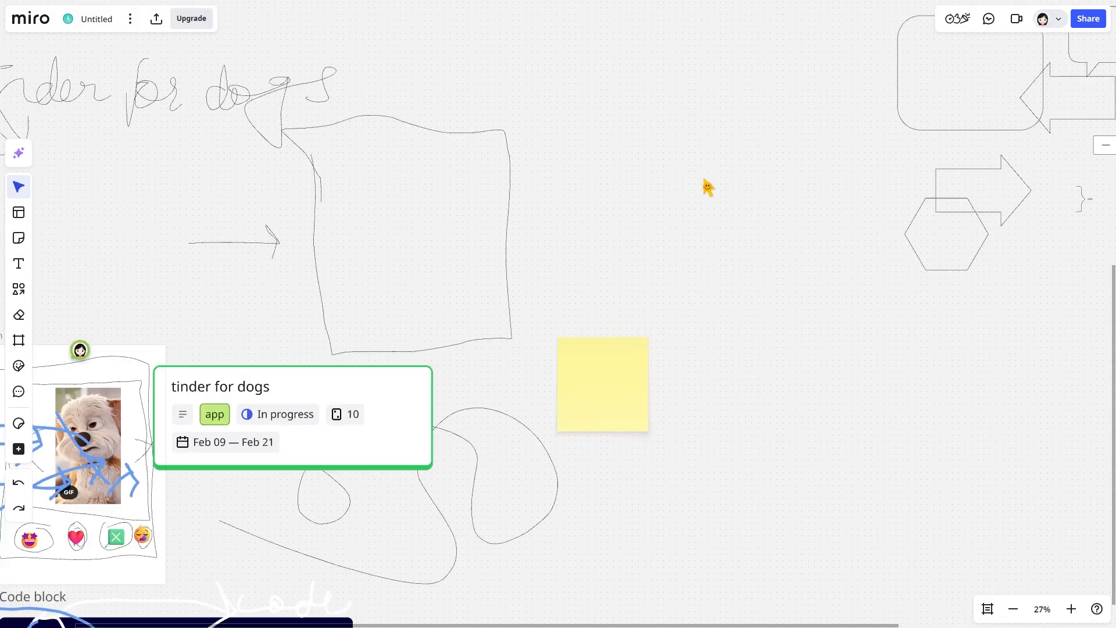
scroll(703, 179, down, 2)
scroll(707, 187, down, 2)
click(130, 18)
mouse_move(232, 131)
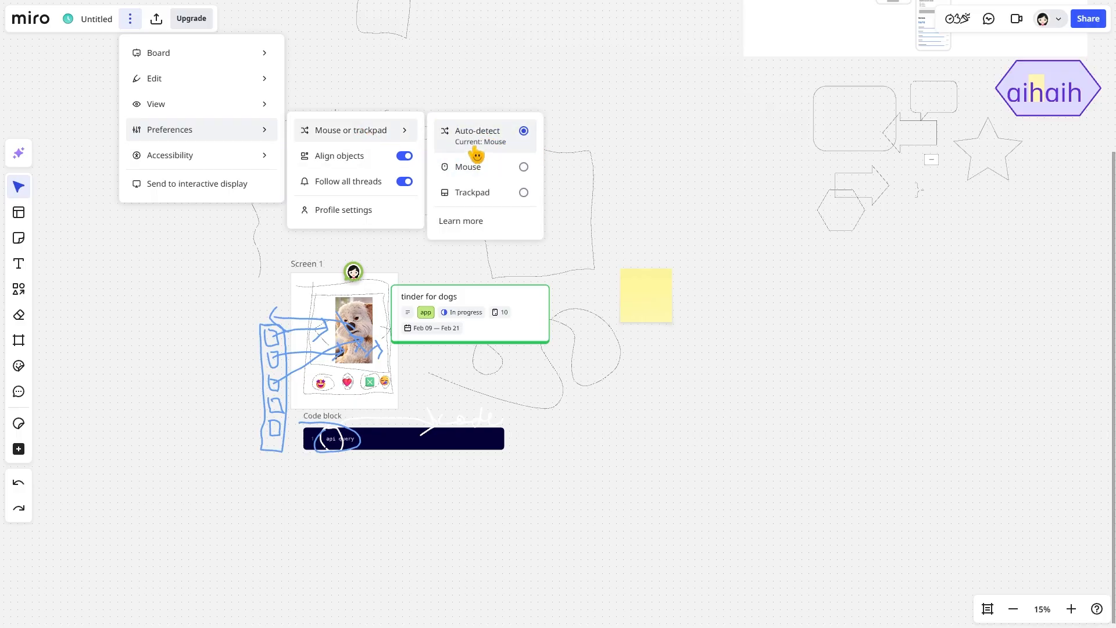
Run the Accessibility Checker and move the Screen 1 frame up, away from the code block
mouse_move(210, 164)
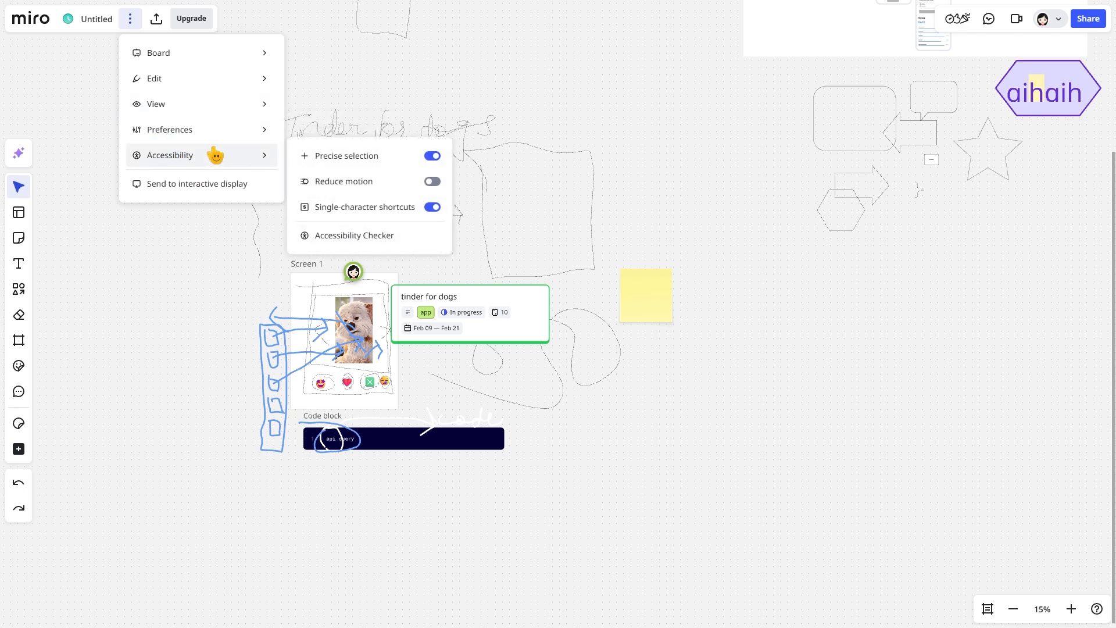
click(327, 239)
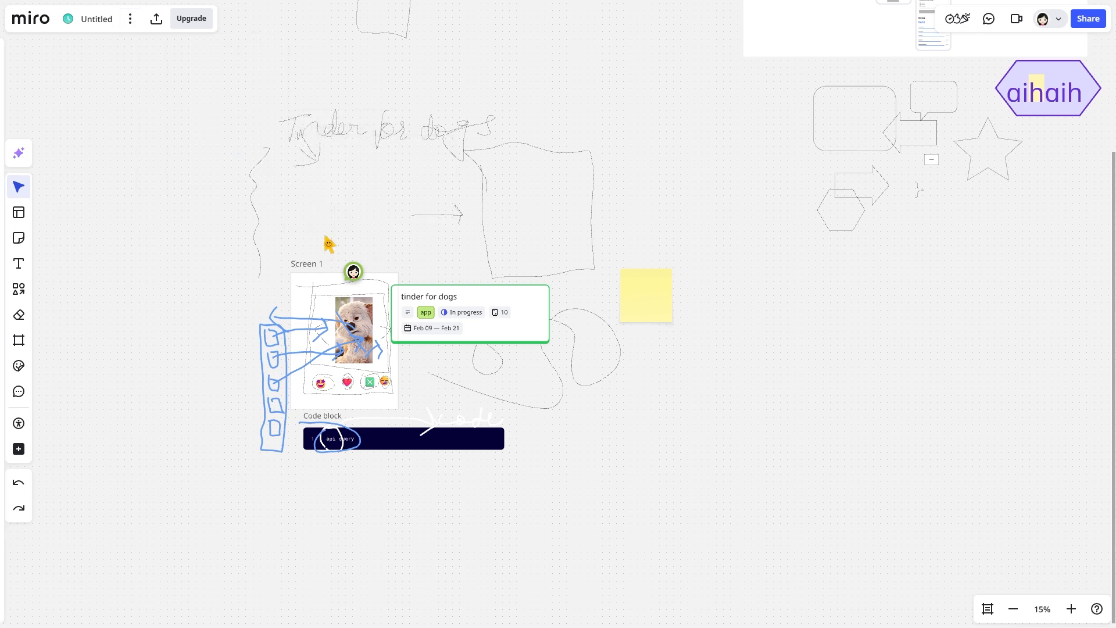
click(307, 275)
drag(313, 295, 300, 186)
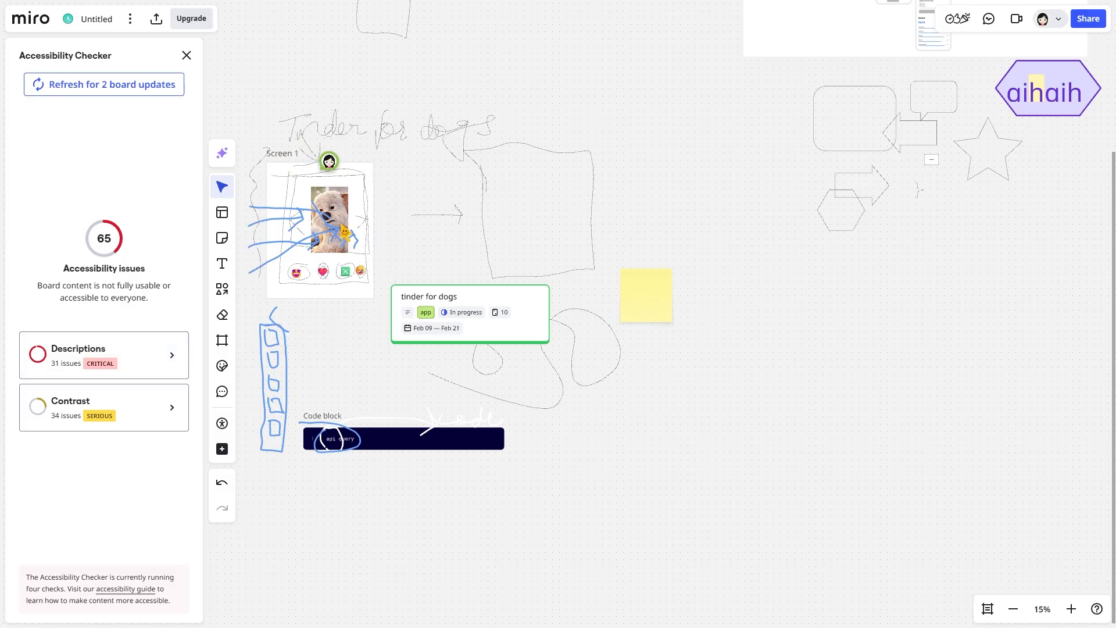
Examine the images listed under the Accessibility Checker's Descriptions issues
scroll(276, 224, up, 6)
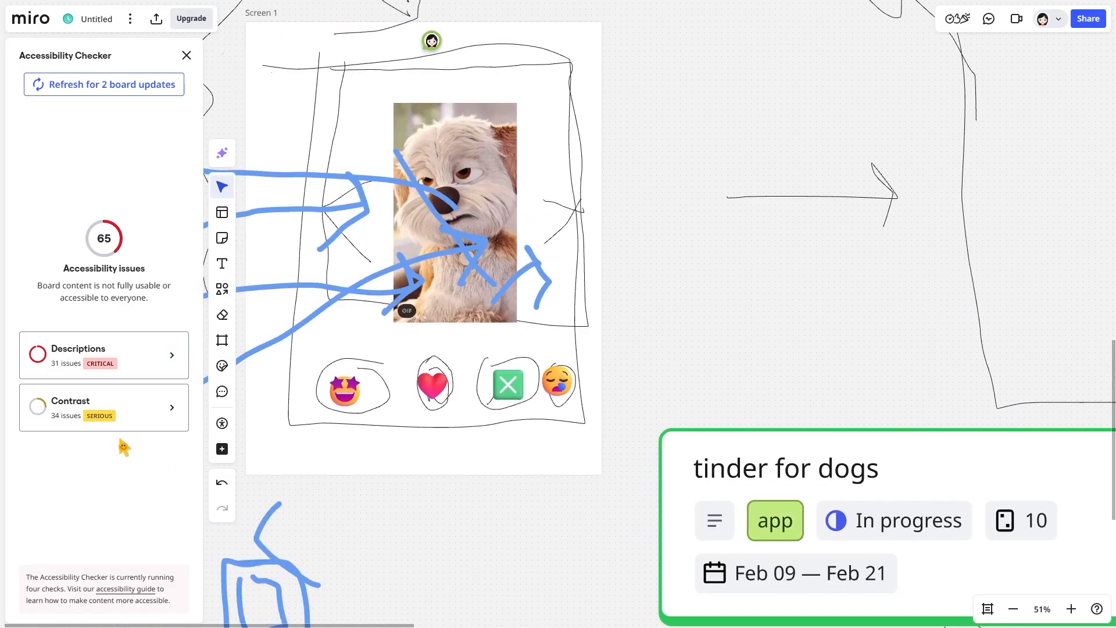
click(150, 369)
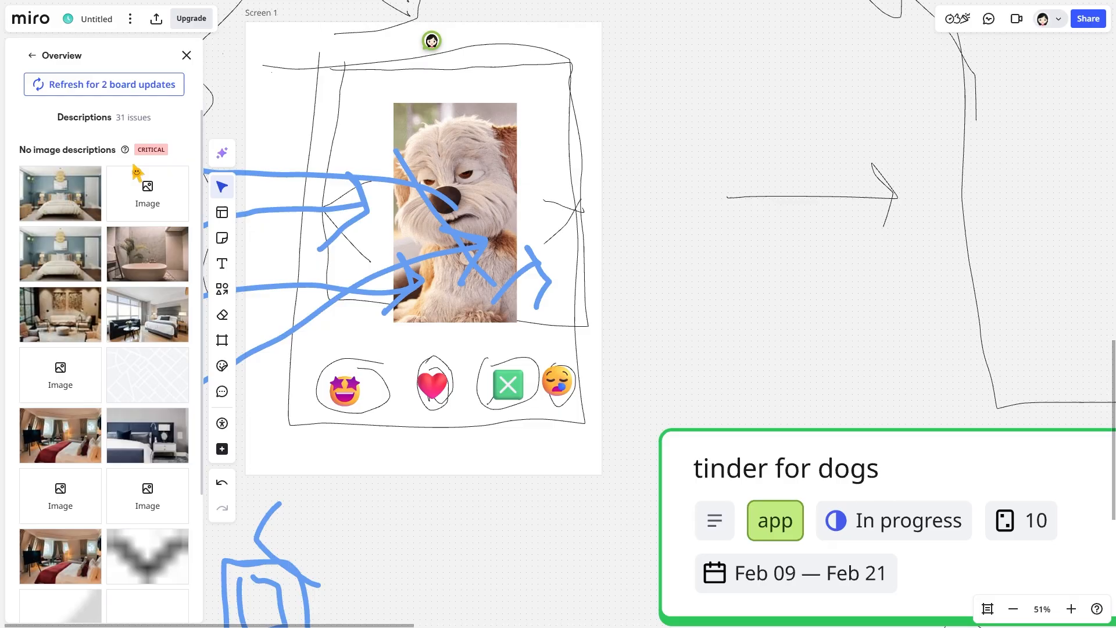
mouse_move(122, 155)
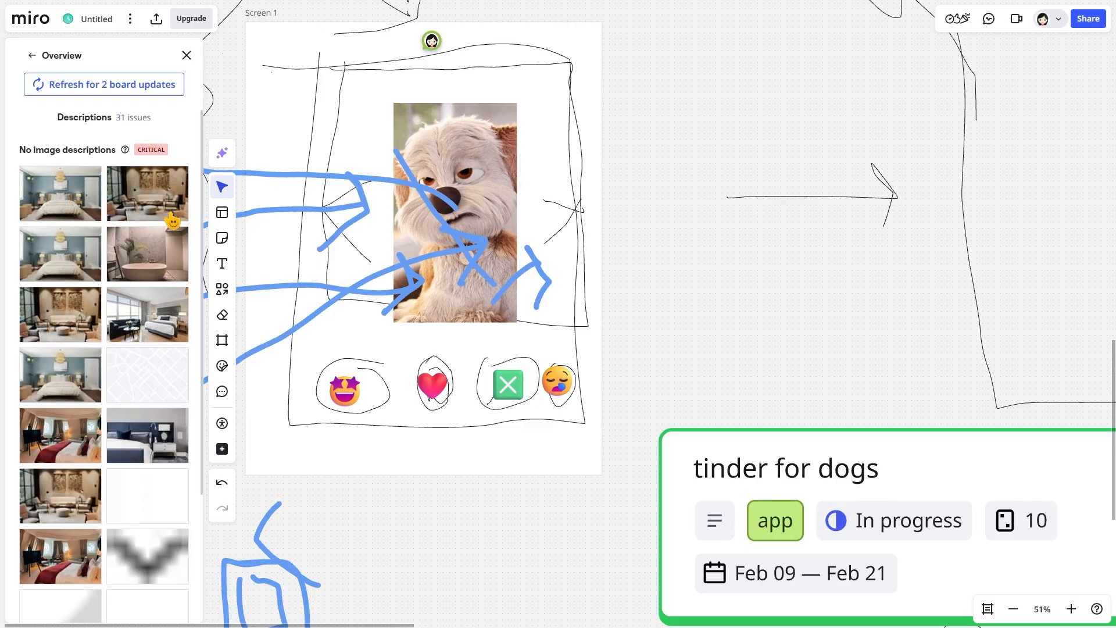
Examine the Accessibility Checker's Contrast issues, locate the flagged 8.7 rating shape in the Hotel Booking app, and close the checker
scroll(477, 270, down, 4)
scroll(477, 269, up, 5)
scroll(476, 269, right, 10)
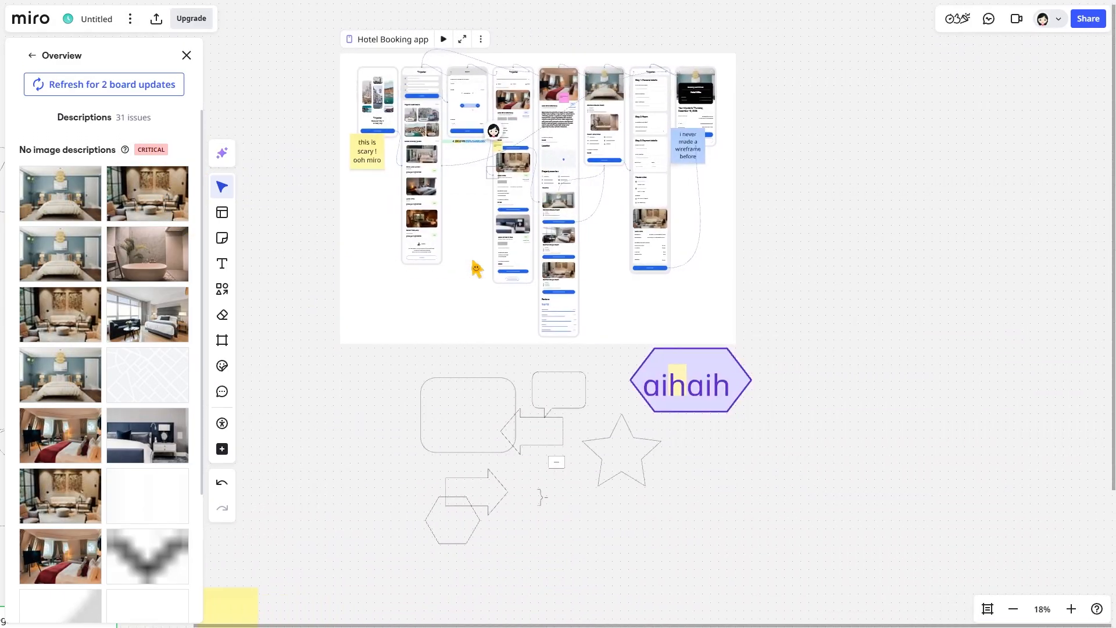
scroll(475, 268, up, 3)
scroll(476, 268, left, 5)
scroll(475, 269, up, 4)
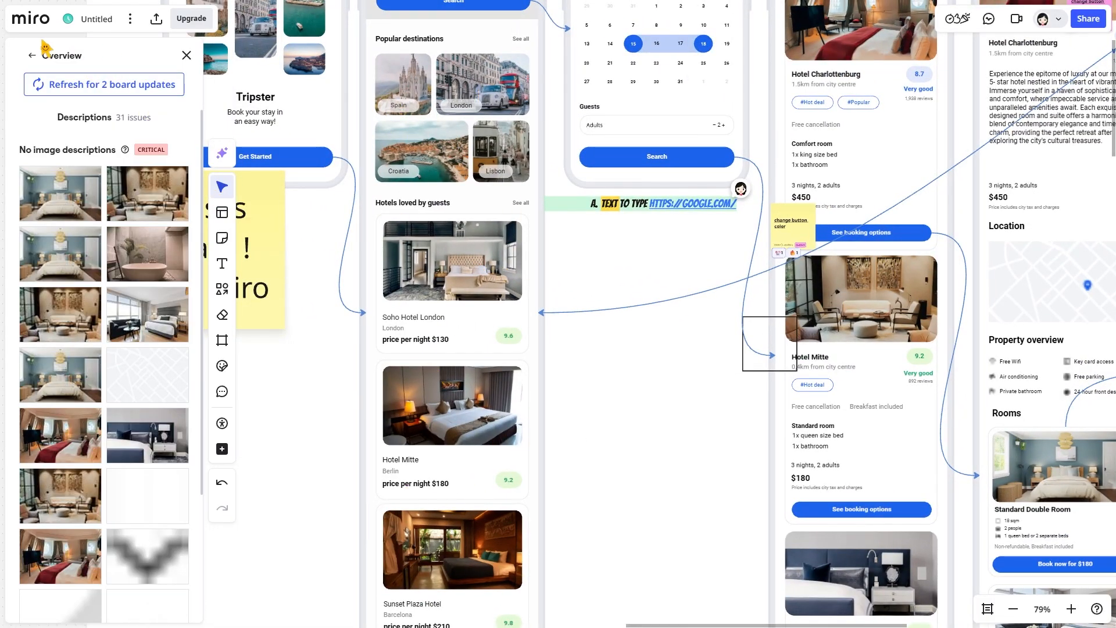
click(32, 55)
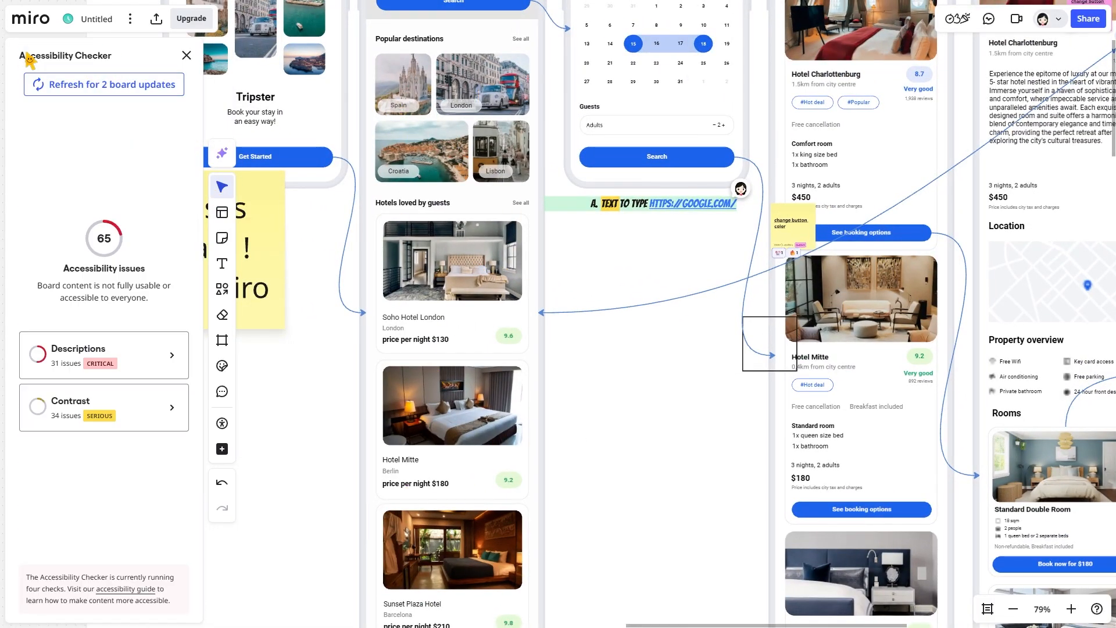
click(76, 401)
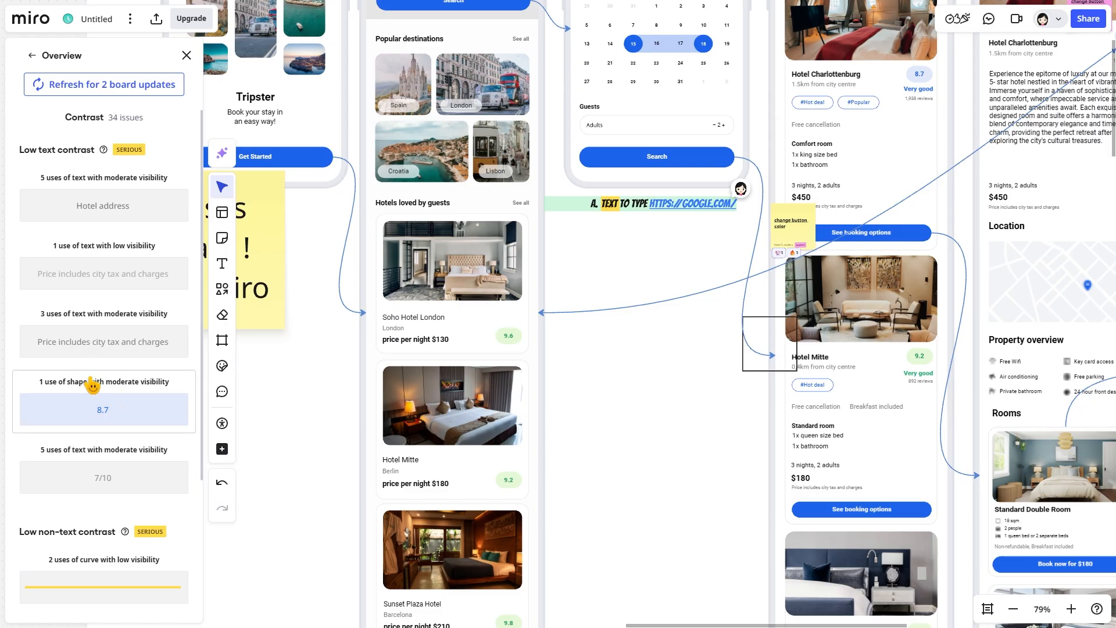
click(115, 403)
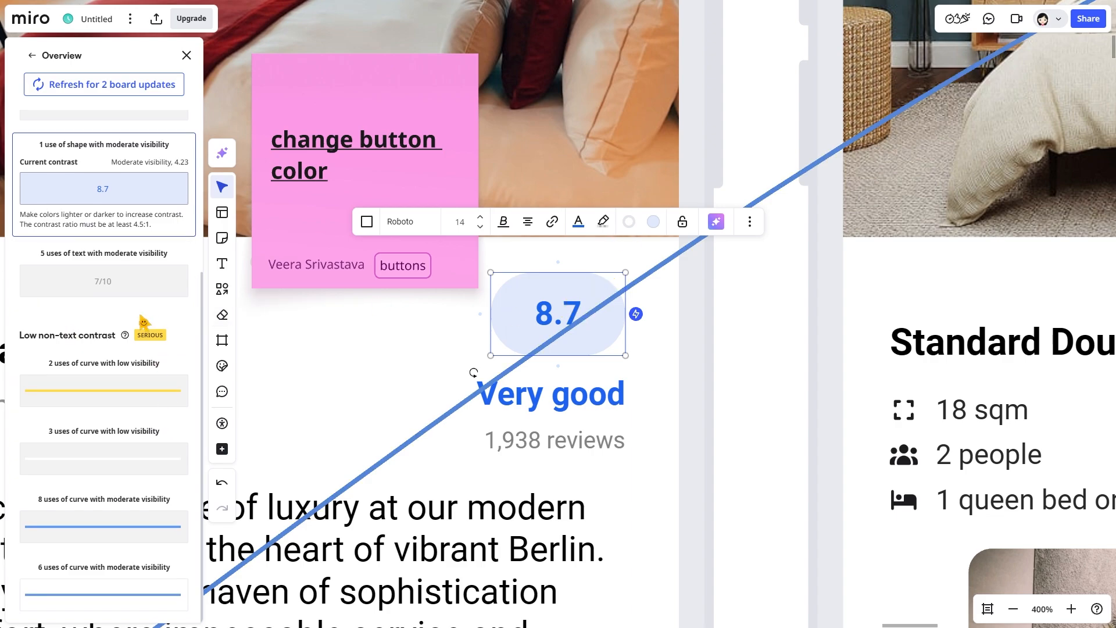
click(32, 56)
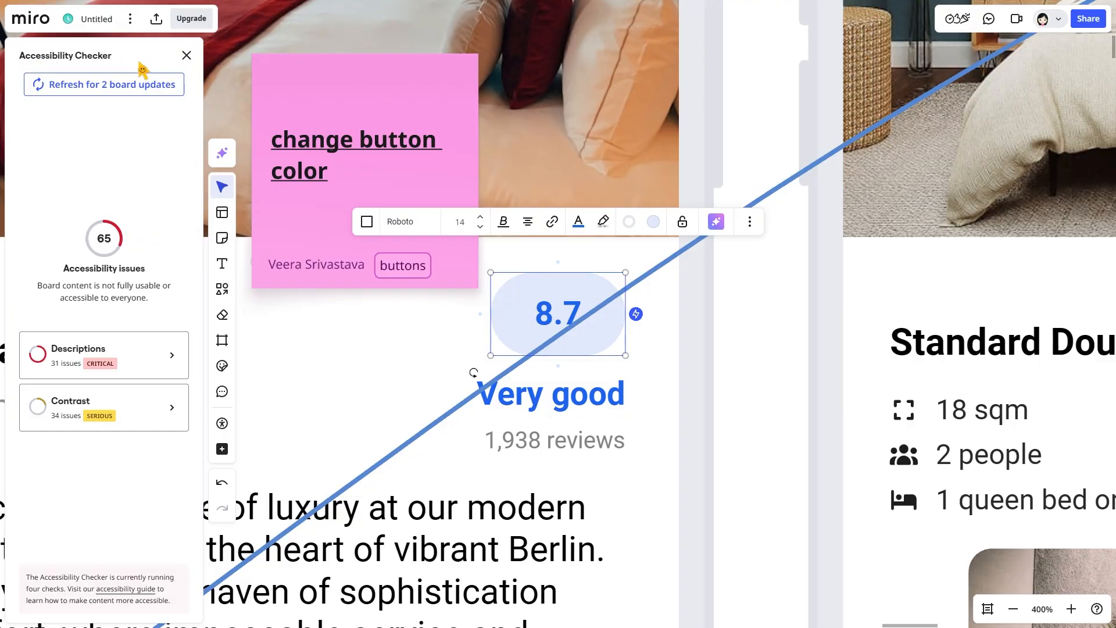
click(187, 55)
click(129, 19)
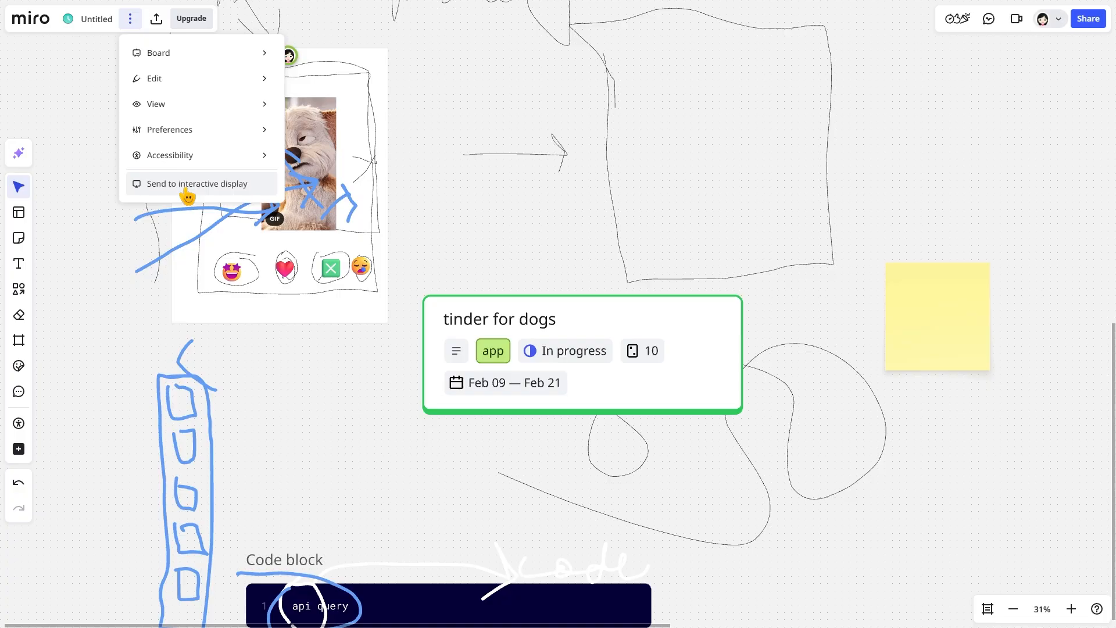
click(93, 436)
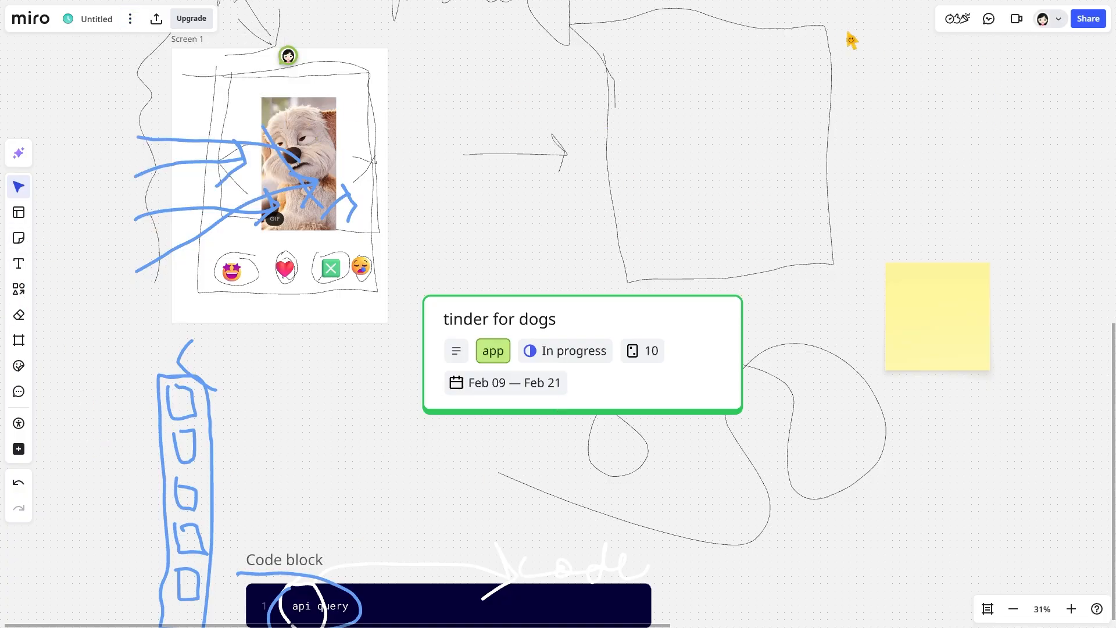
Send the WOW, Celebrate, waving hand and heart reactions on the board
click(974, 31)
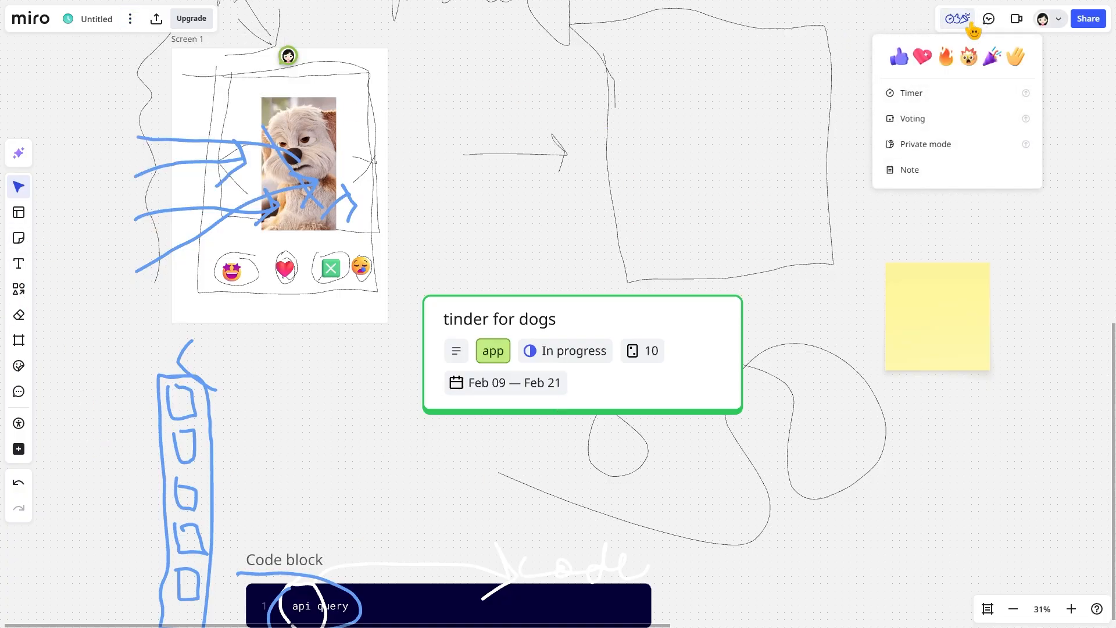
click(932, 68)
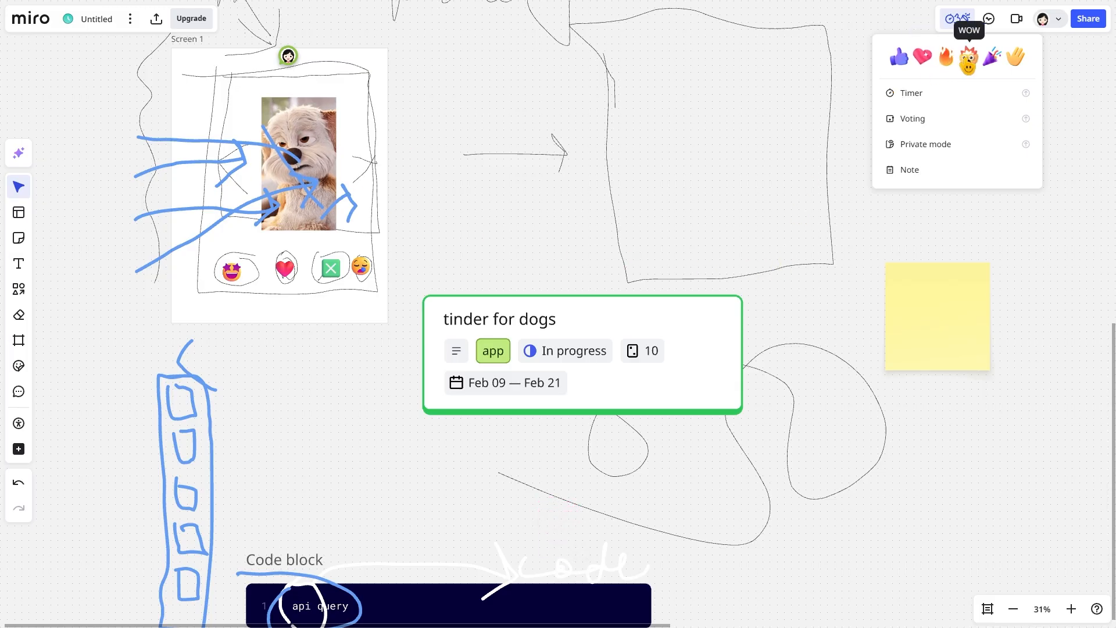
click(968, 58)
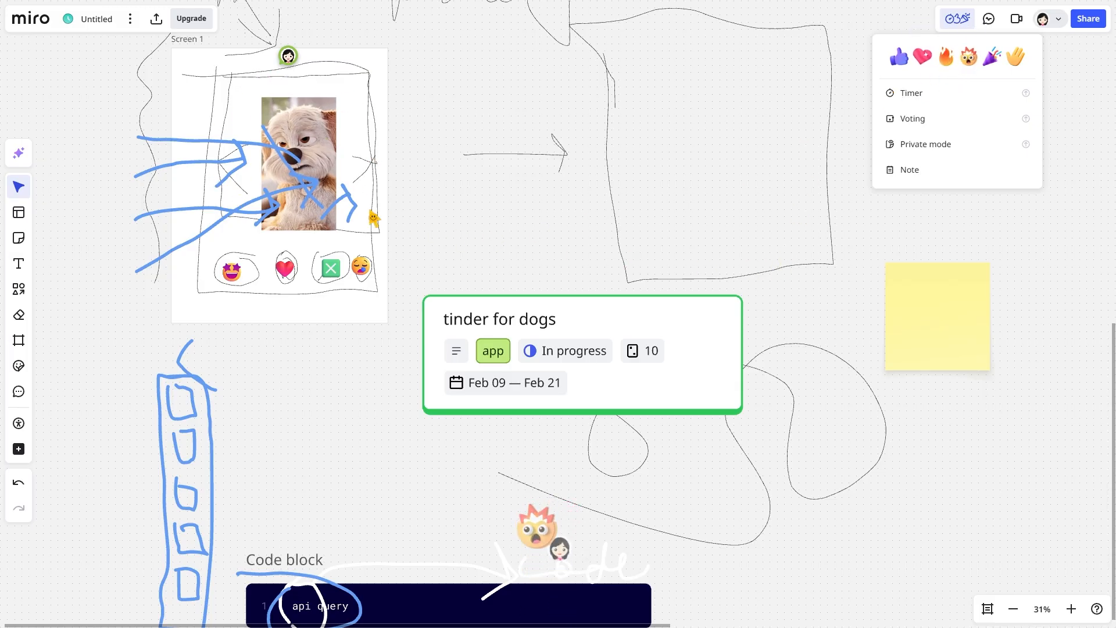
click(991, 56)
click(1015, 57)
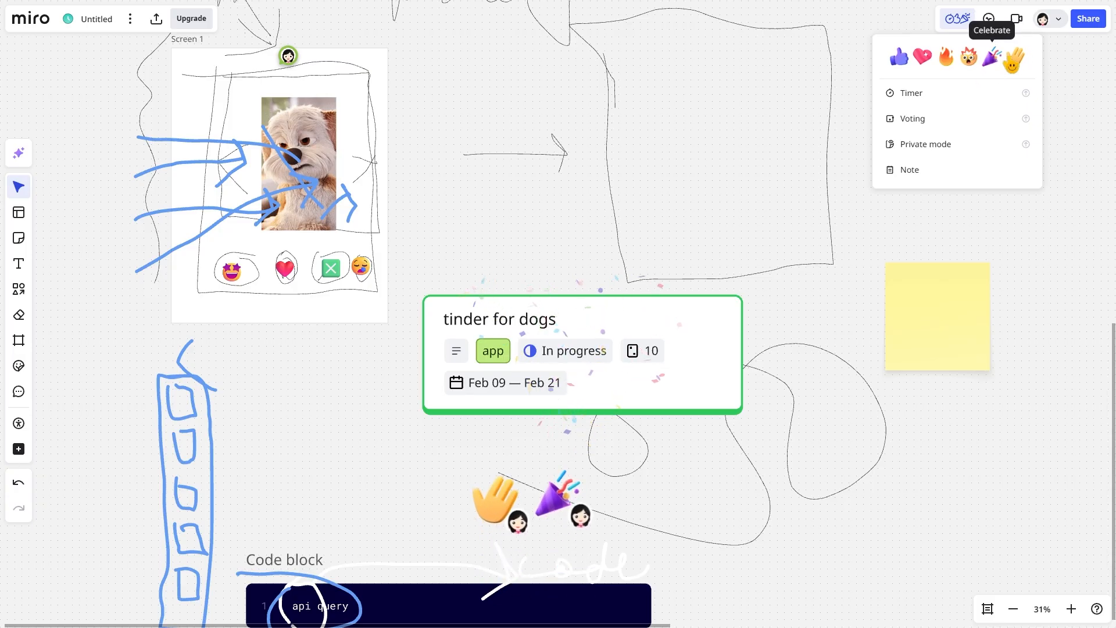
click(923, 58)
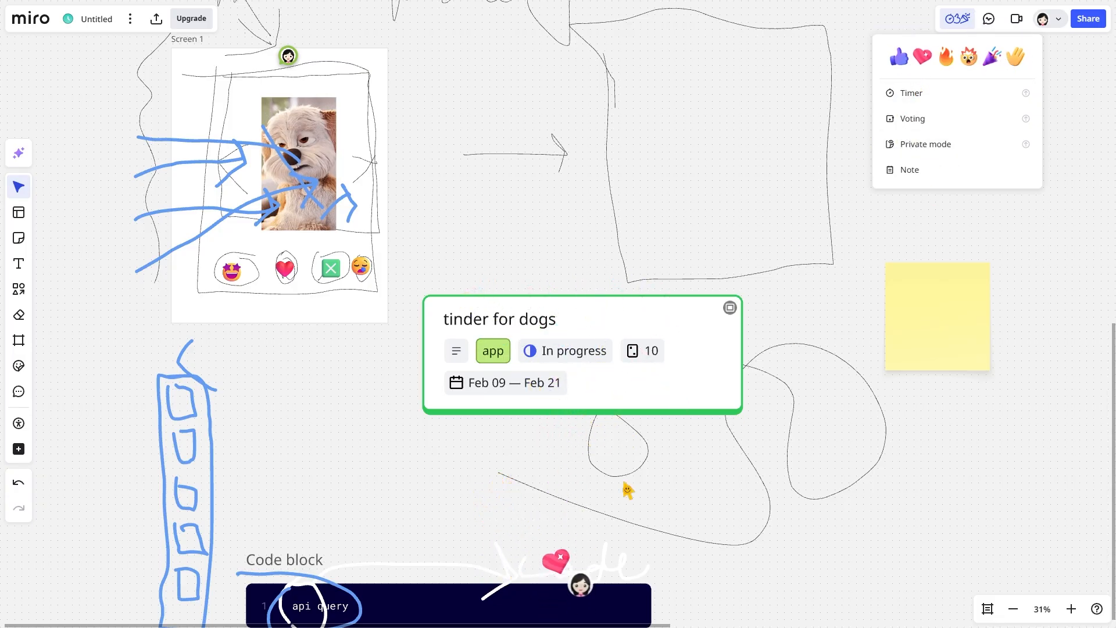
Try to open the board's timer and dismiss the upgrade offer
click(925, 96)
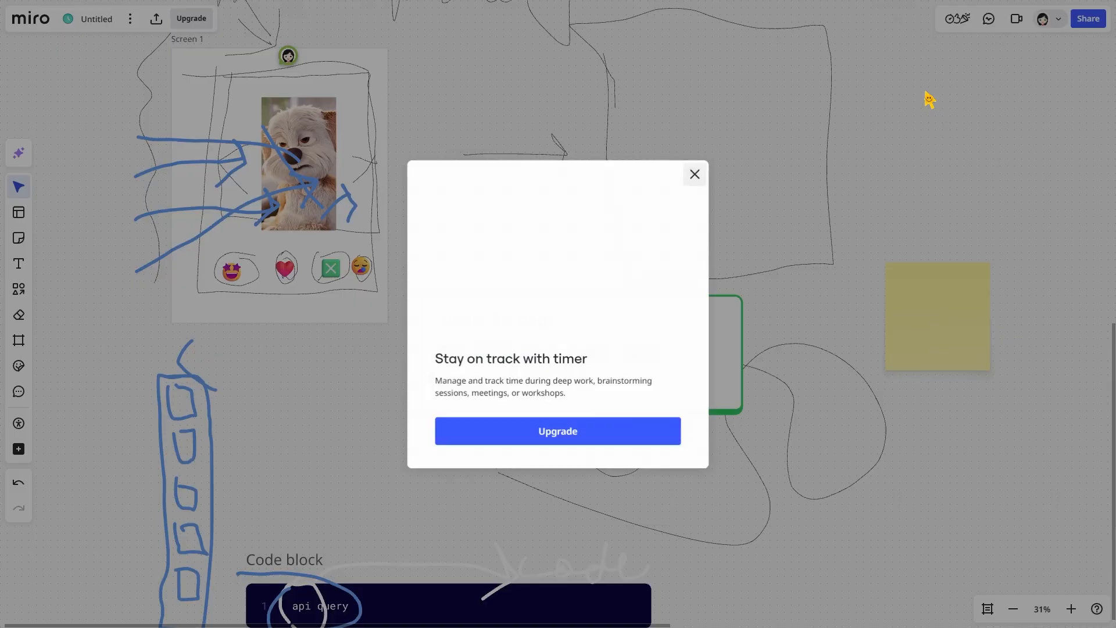
click(969, 25)
Create a board note from the Meeting agenda template and close it
click(969, 24)
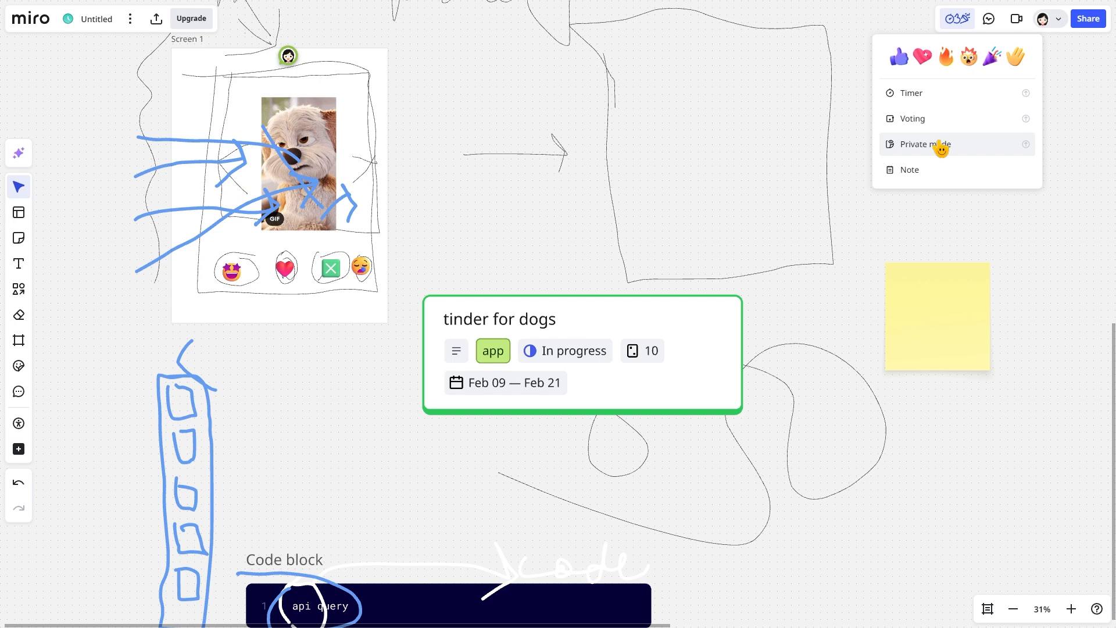
click(913, 171)
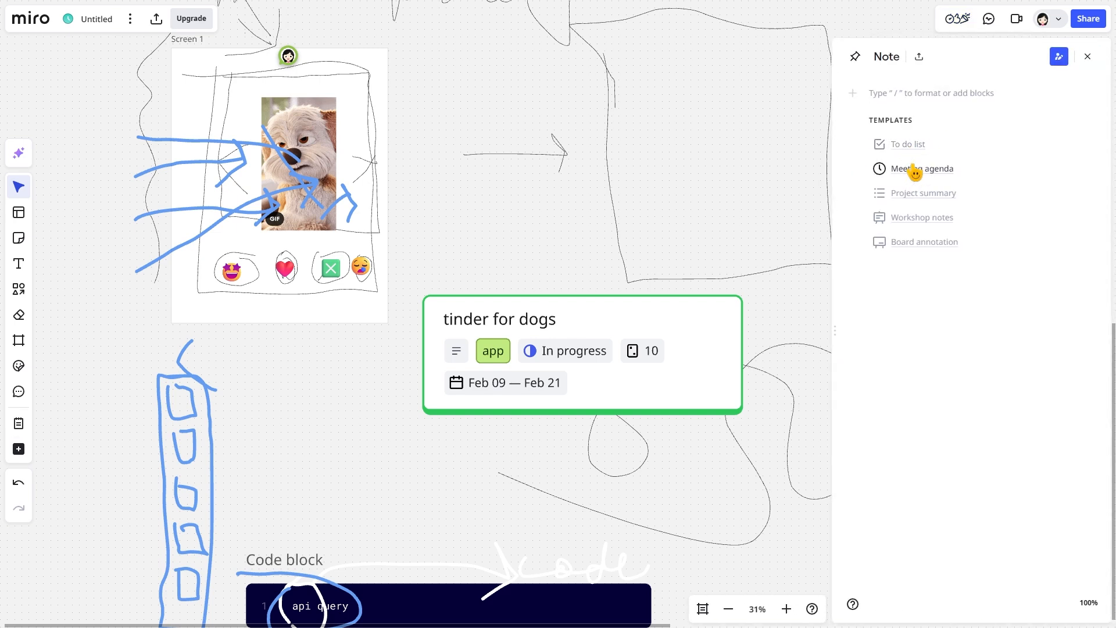
click(918, 169)
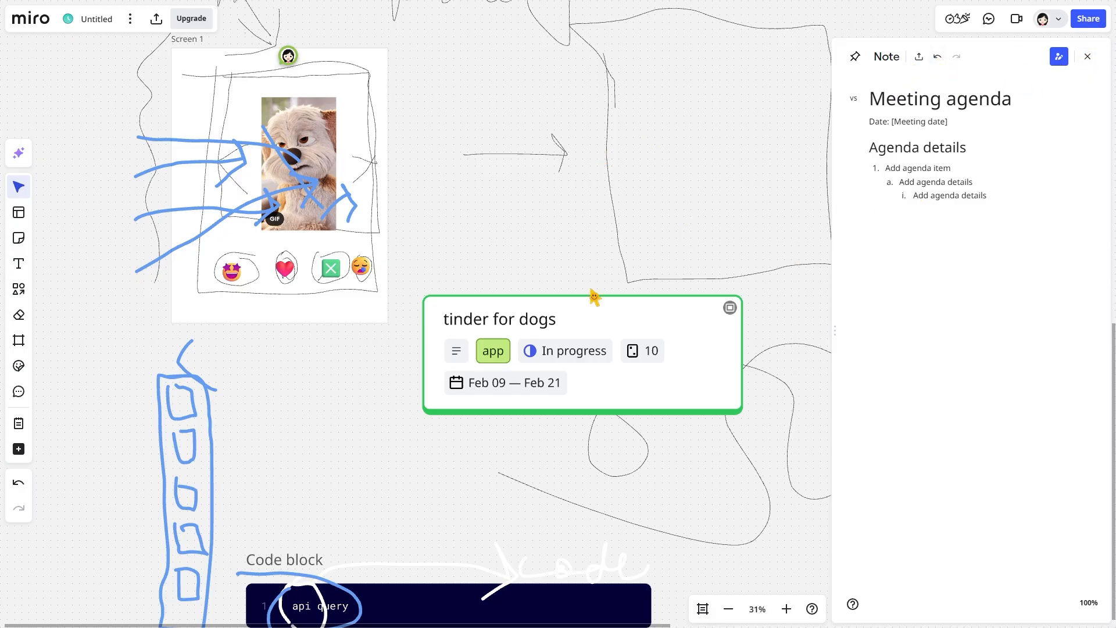
click(1088, 55)
Reopen the Meeting agenda note and pin it
click(956, 19)
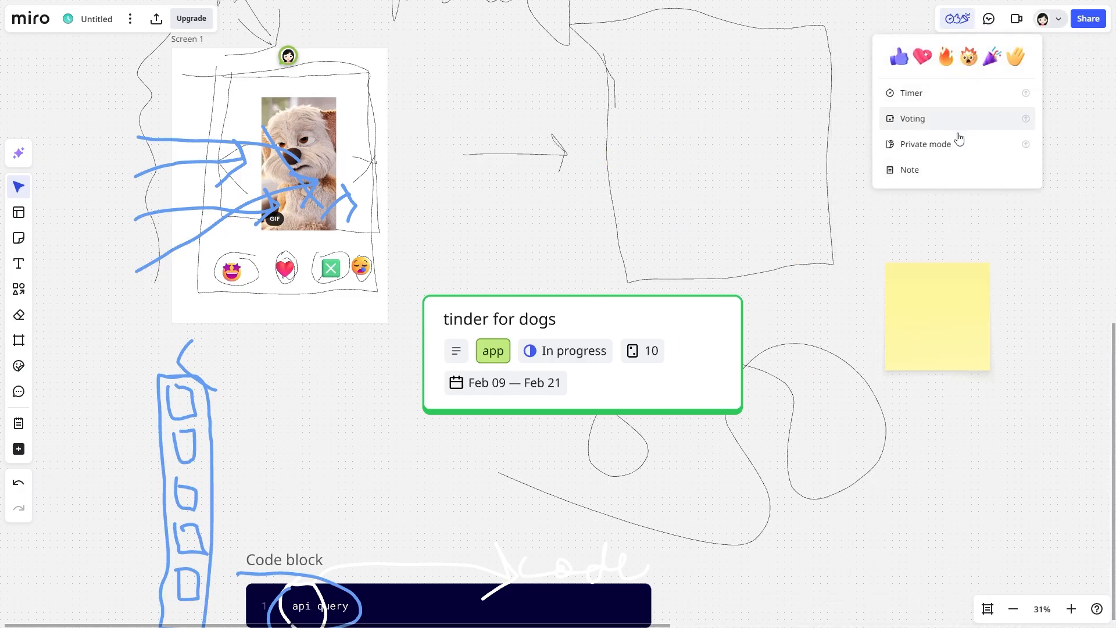
click(944, 167)
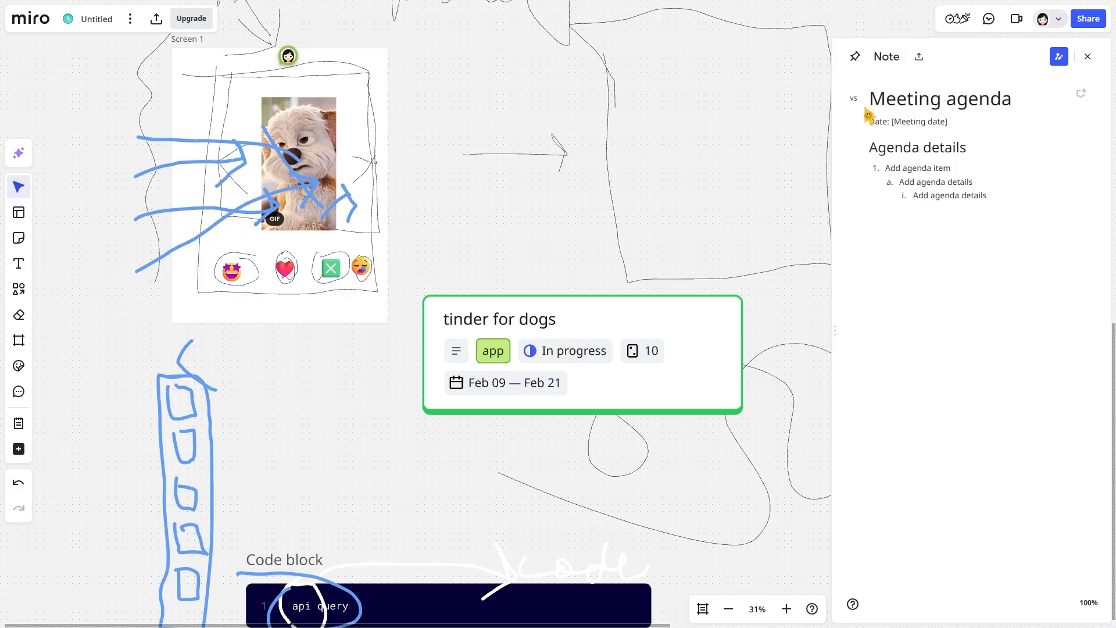
click(855, 56)
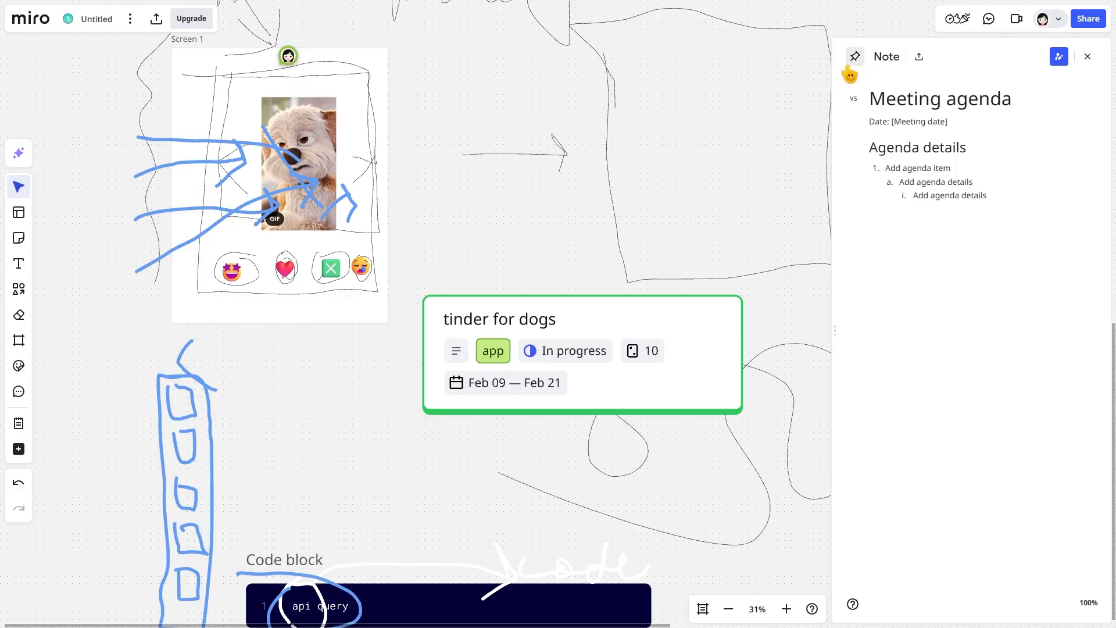
Locate the "logo missing" and "minor tweak" comments through the board's activity list and mark both as resolved
click(956, 19)
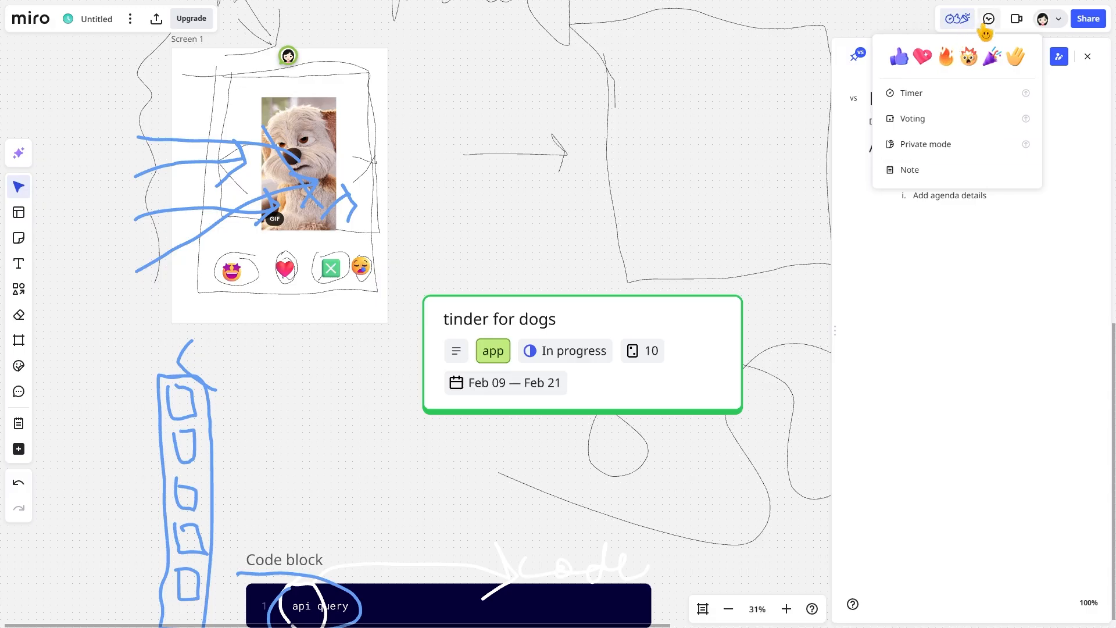
click(989, 19)
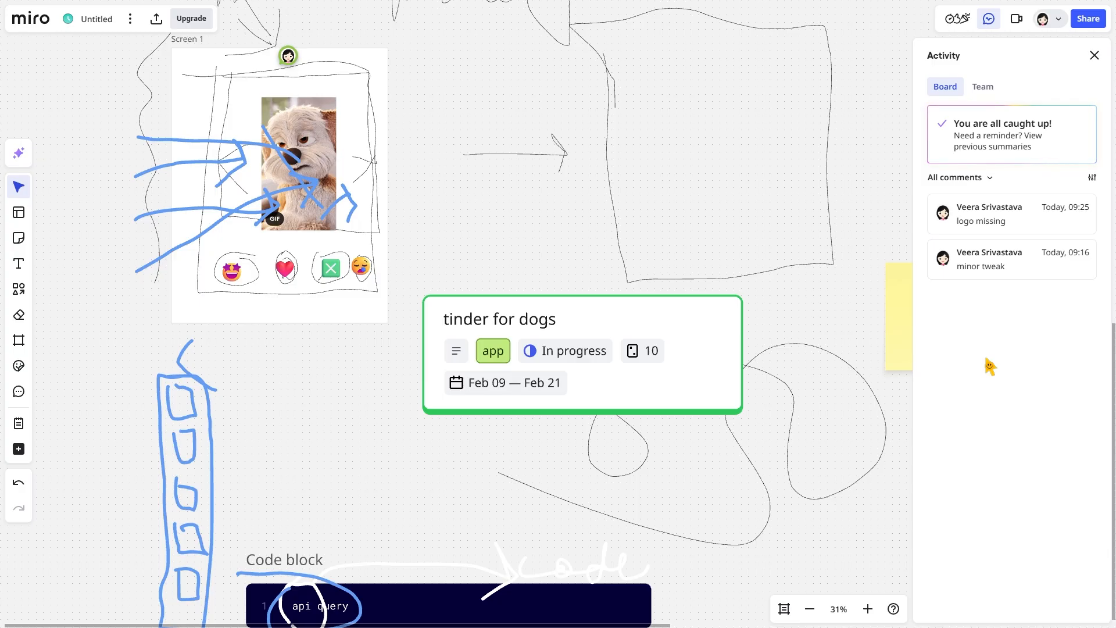
click(965, 220)
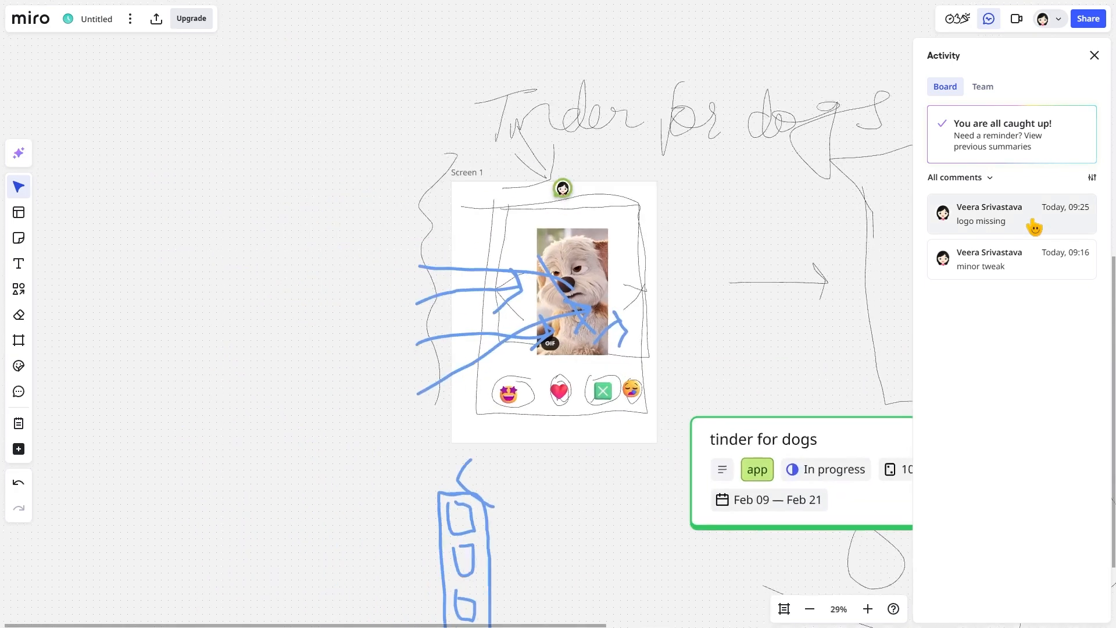
click(608, 162)
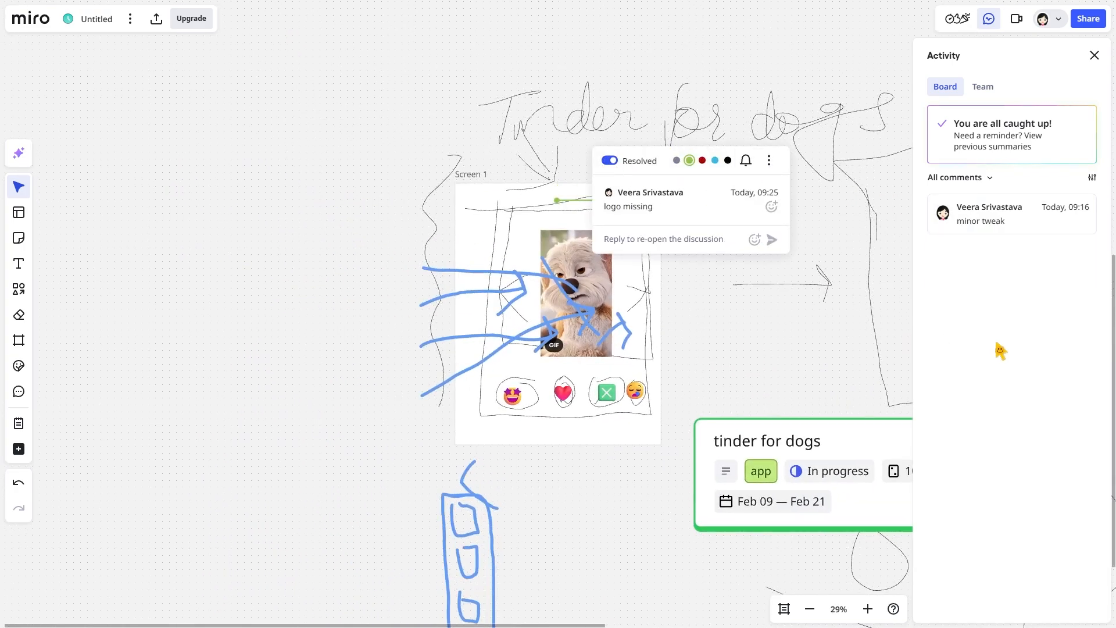
click(1001, 218)
mouse_move(982, 220)
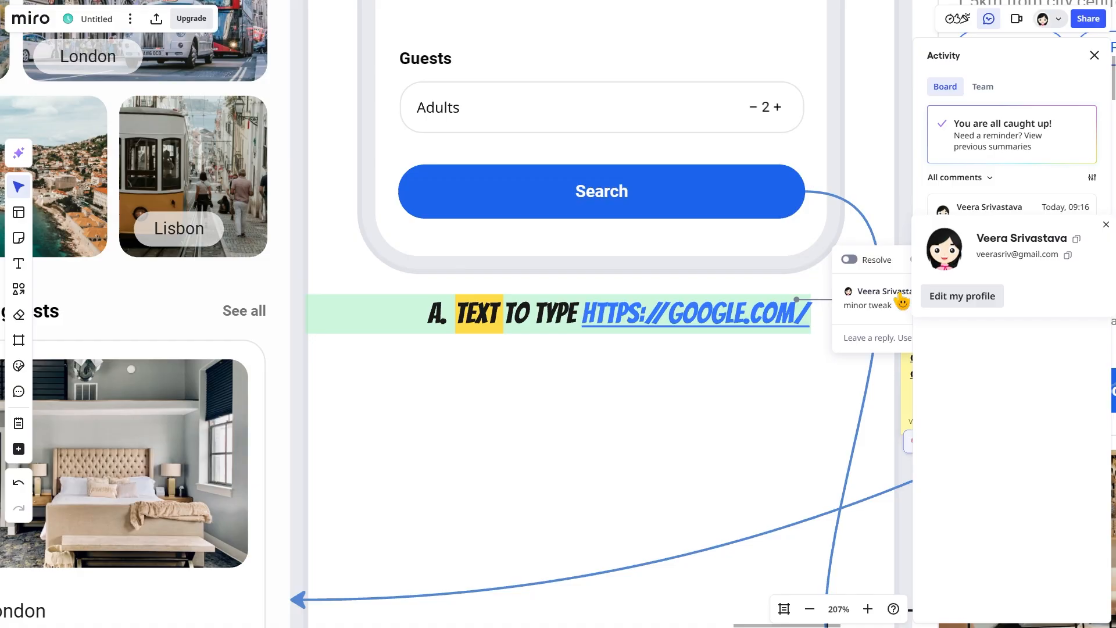
click(849, 260)
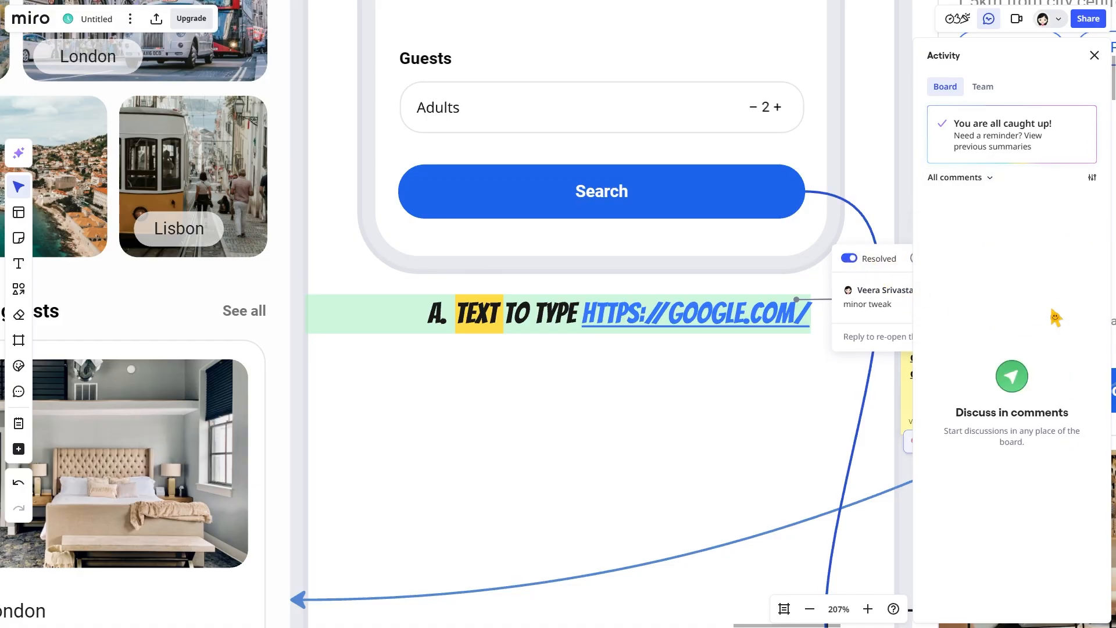
Examine the Talktrack recording and video call options, including the saved recordings, and the board owner's profile options
click(1016, 21)
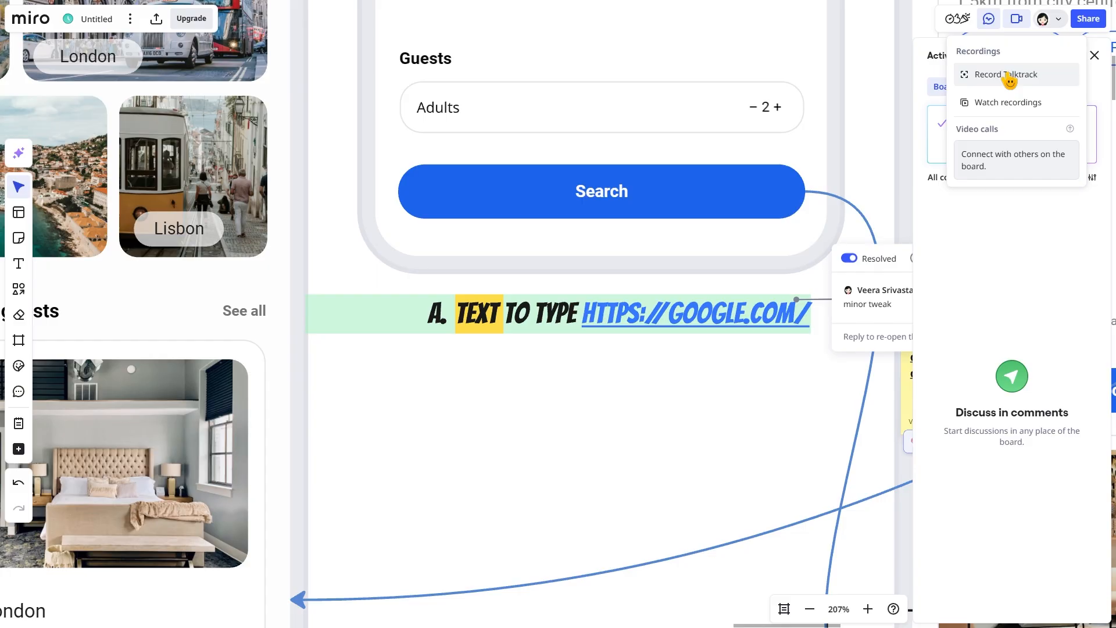
scroll(657, 233, down, 5)
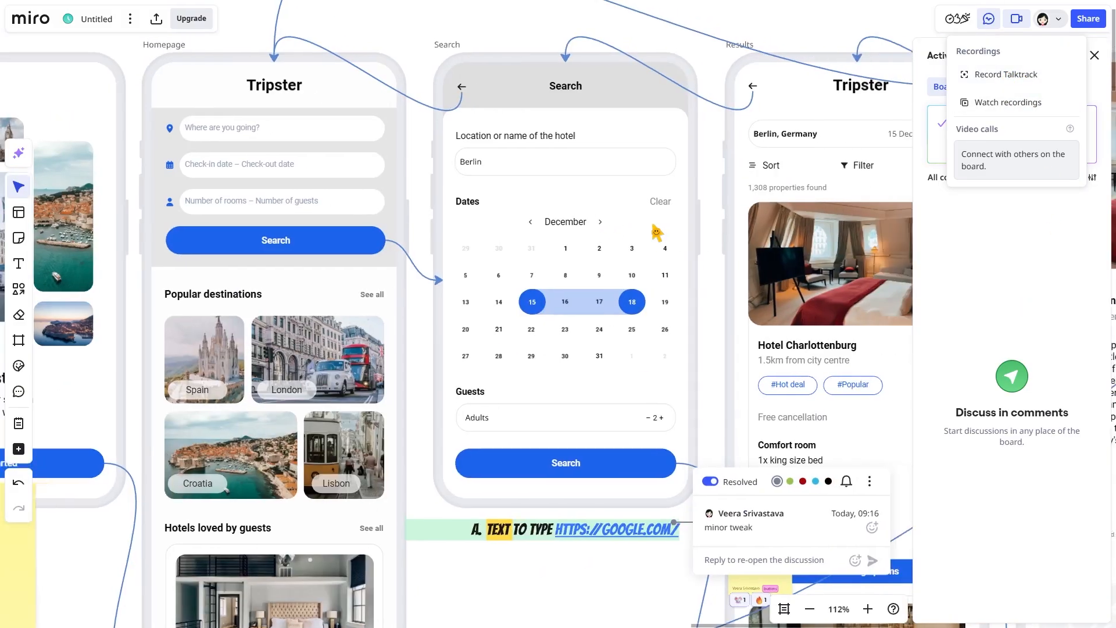
scroll(657, 232, right, 1)
click(1001, 107)
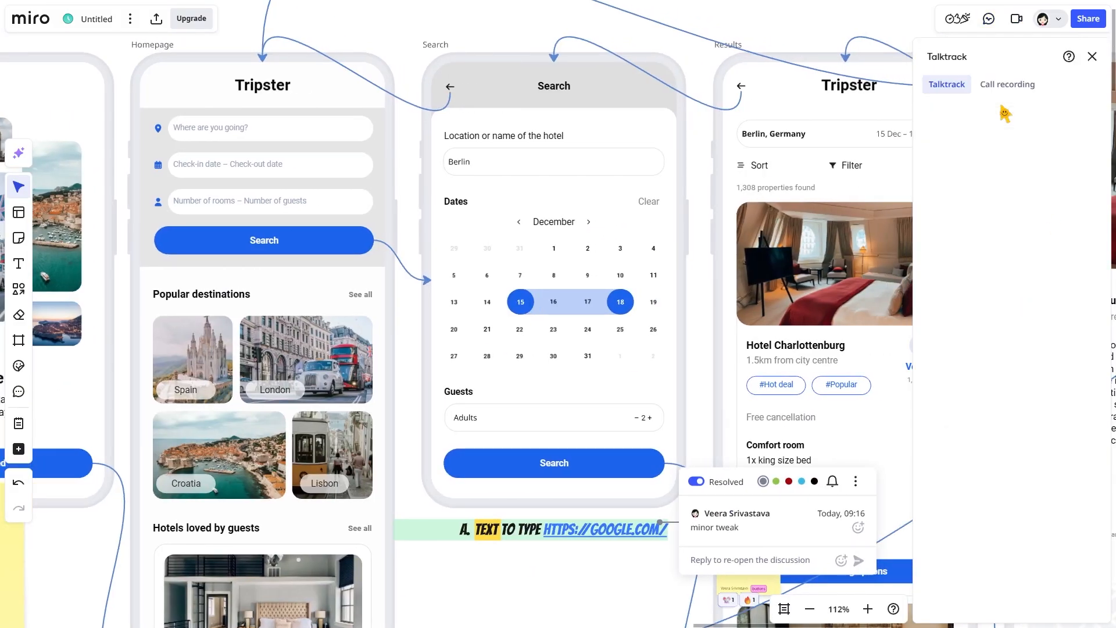
click(1092, 56)
click(1016, 19)
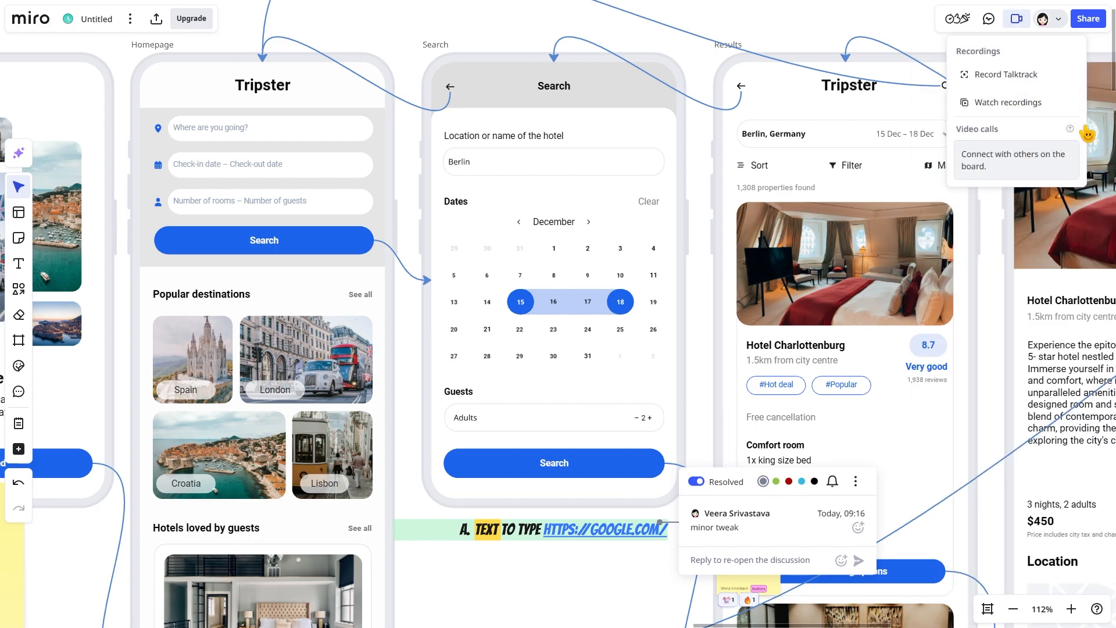
click(1058, 29)
click(1057, 26)
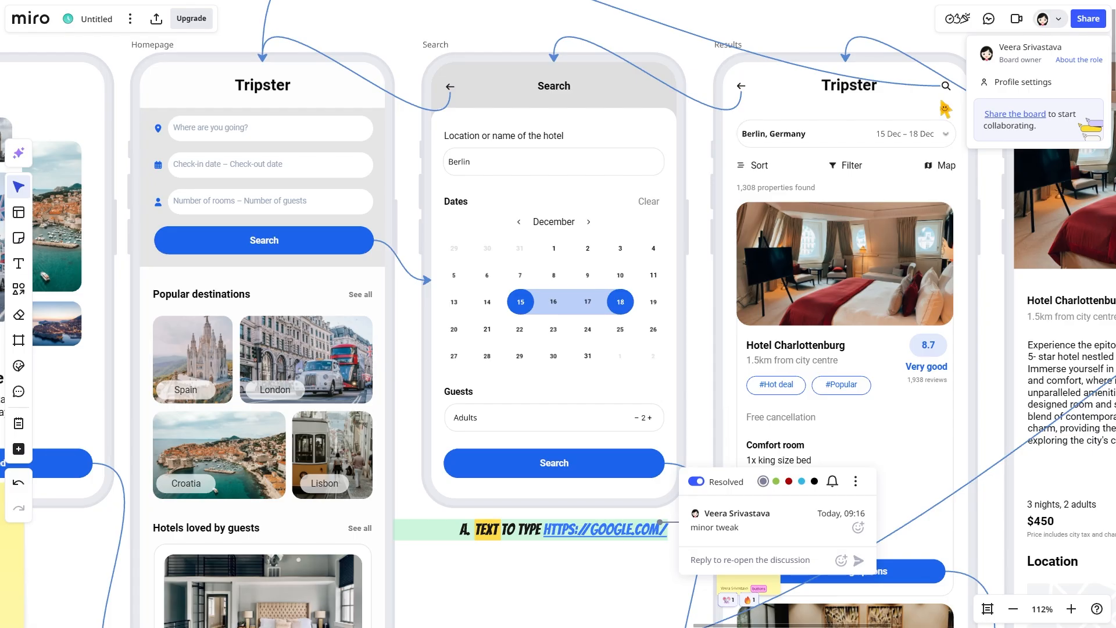
Select the Welcome screen in the Hotel Booking app prototype and look at its options
scroll(499, 75, down, 5)
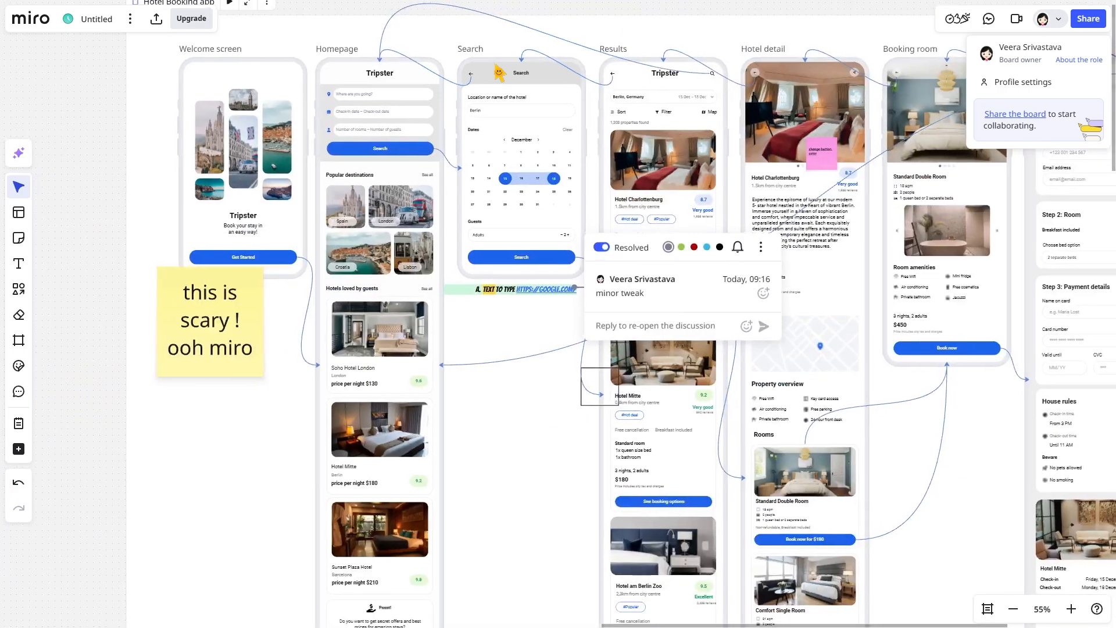
click(377, 49)
scroll(389, 115, up, 1)
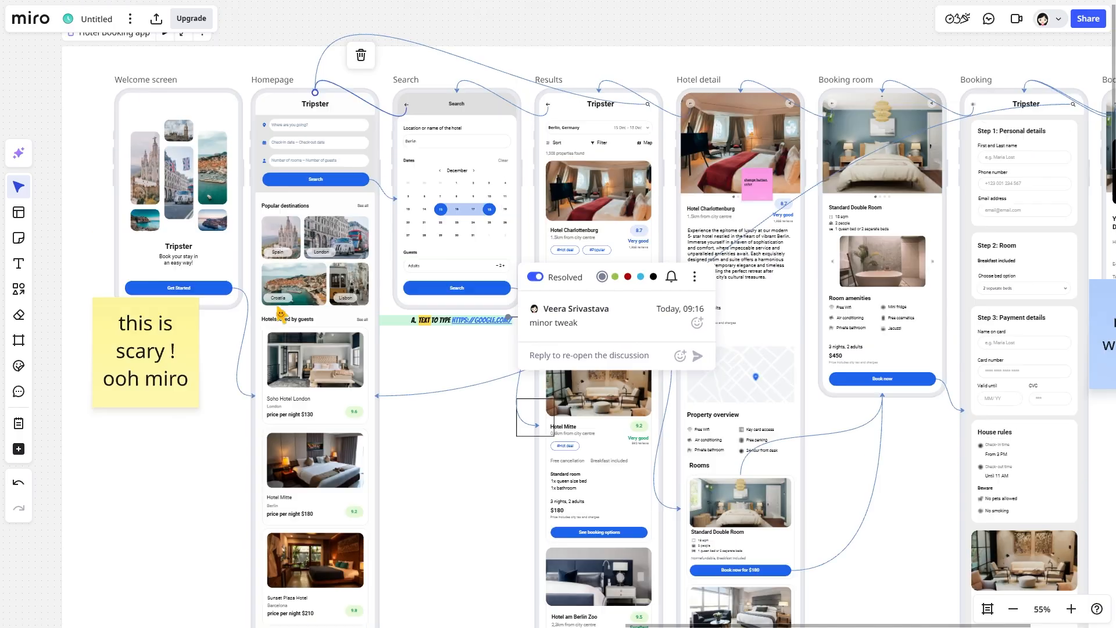
click(151, 85)
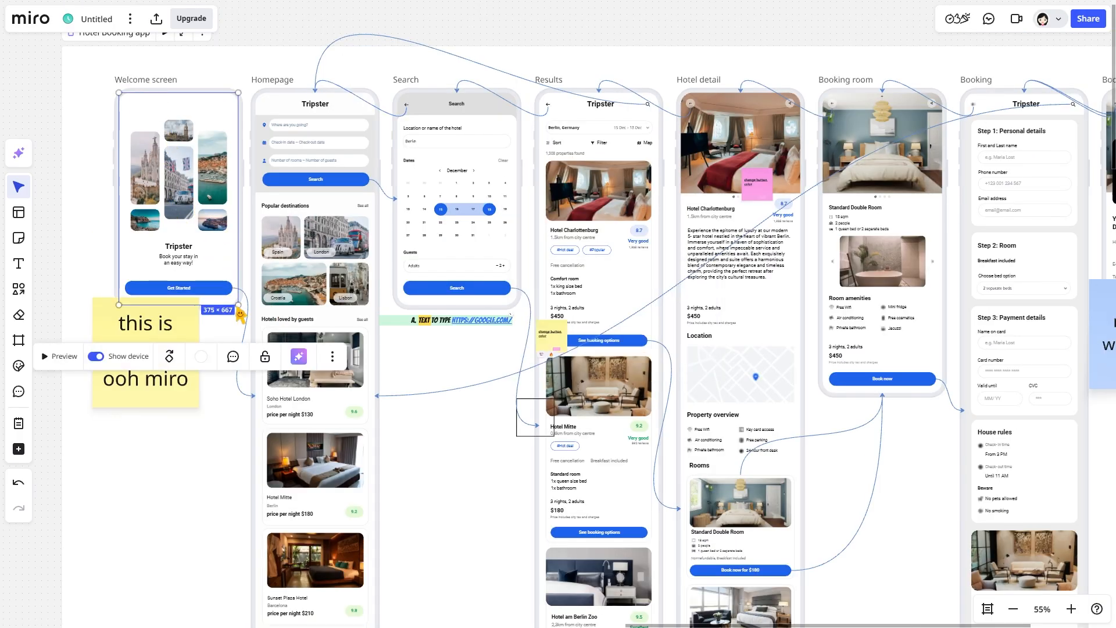
drag(238, 304, 239, 305)
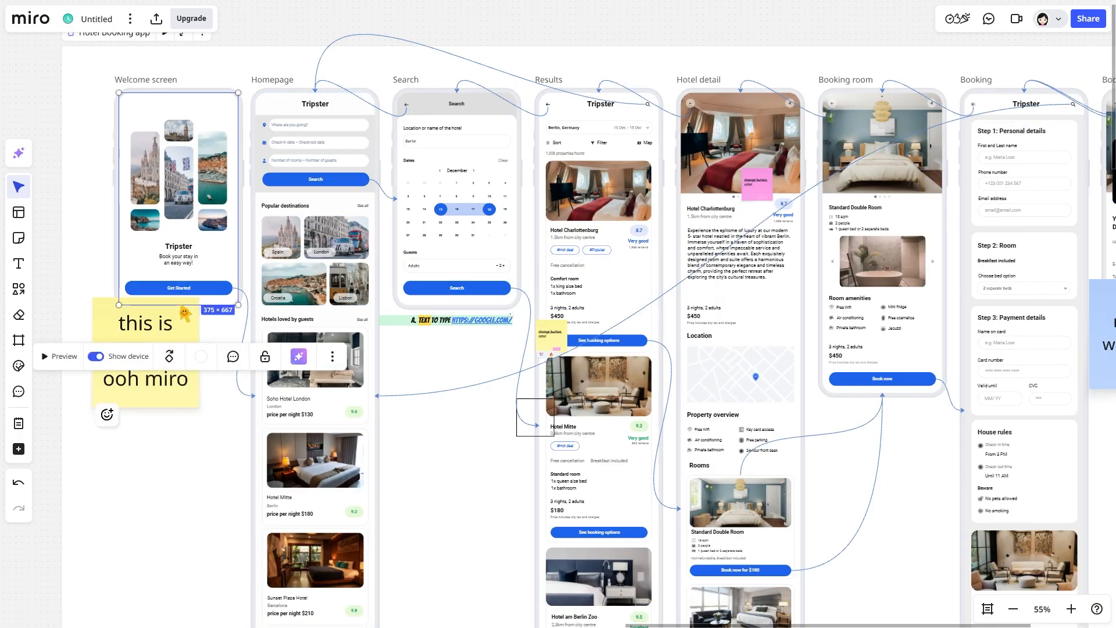
Look across the board from the hotel booking prototype to the Screen 1 frame in the Tinder for dogs sketch
click(465, 386)
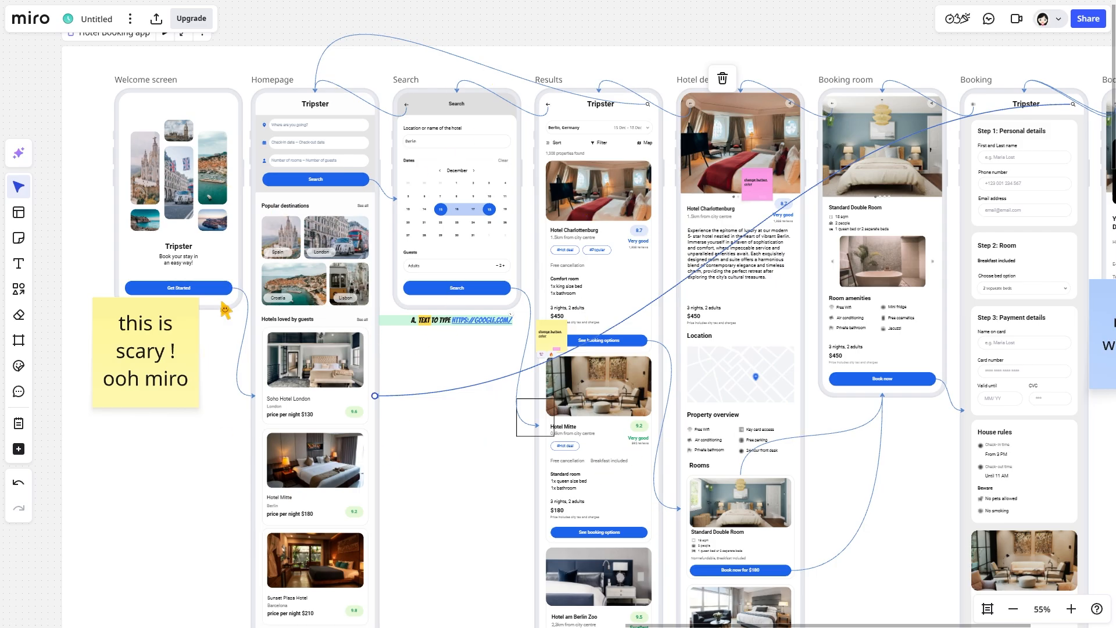
scroll(191, 231, down, 5)
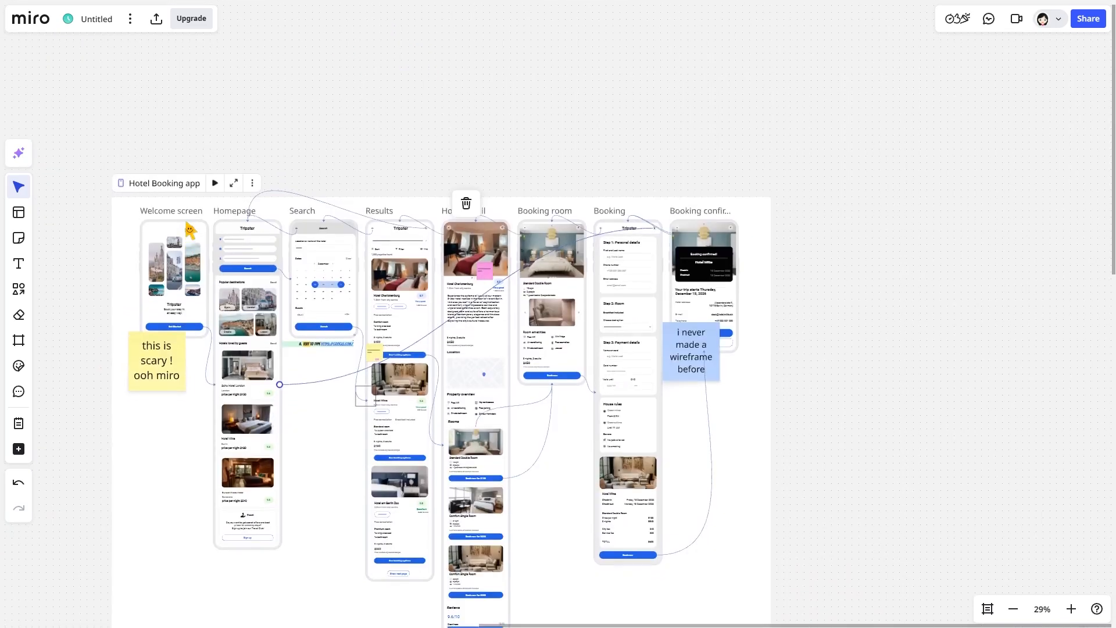
scroll(191, 231, down, 3)
scroll(191, 231, left, 2)
scroll(234, 364, down, 10)
scroll(234, 364, left, 15)
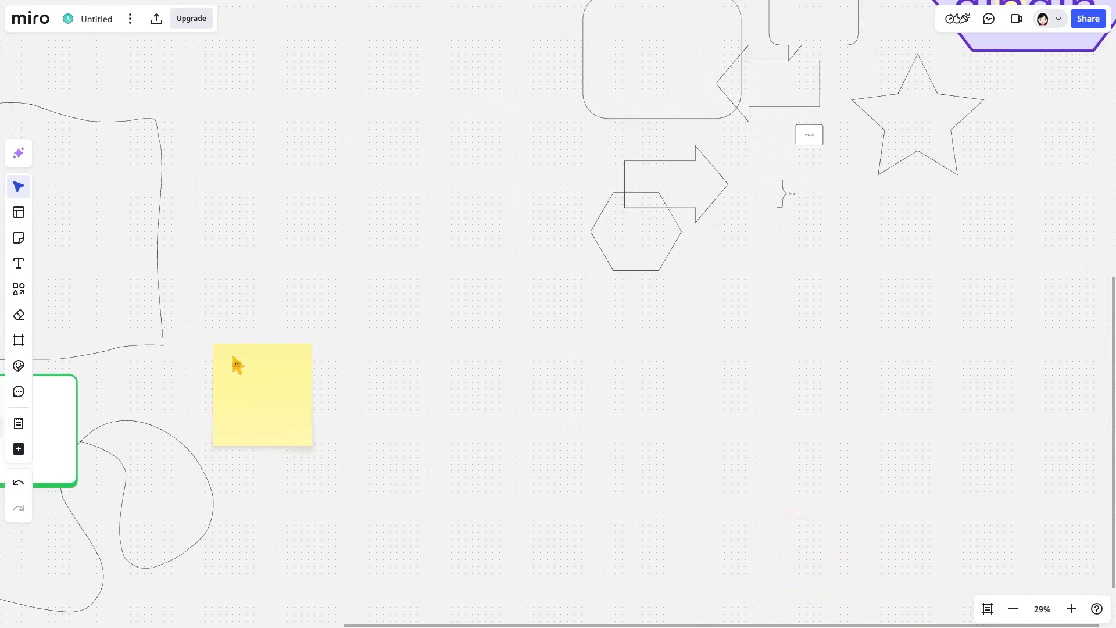
scroll(236, 364, up, 5)
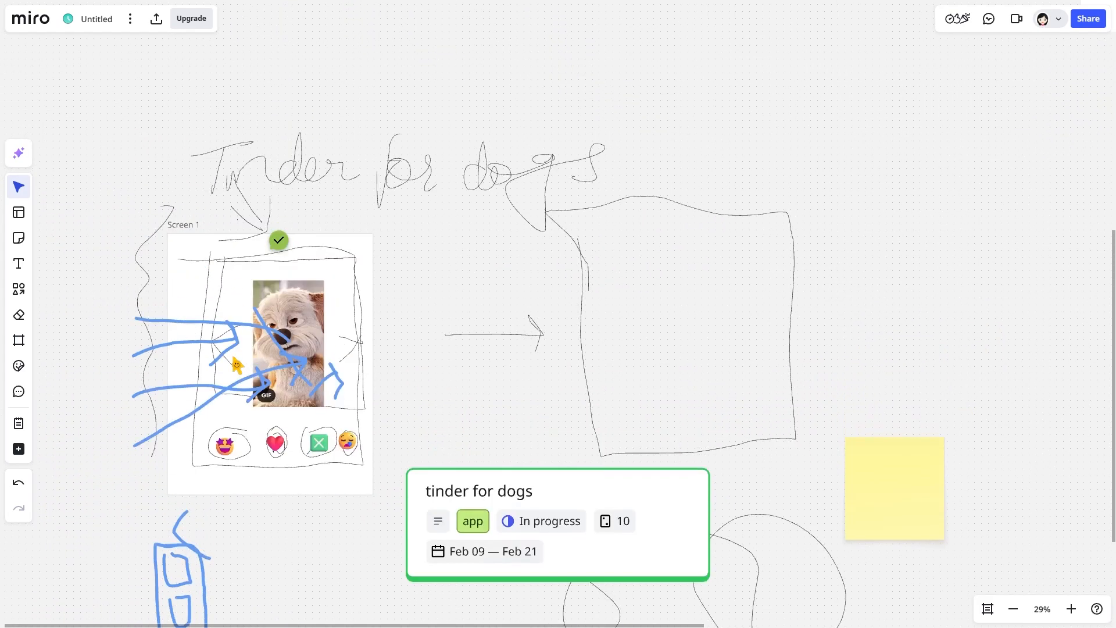
scroll(591, 269, up, 3)
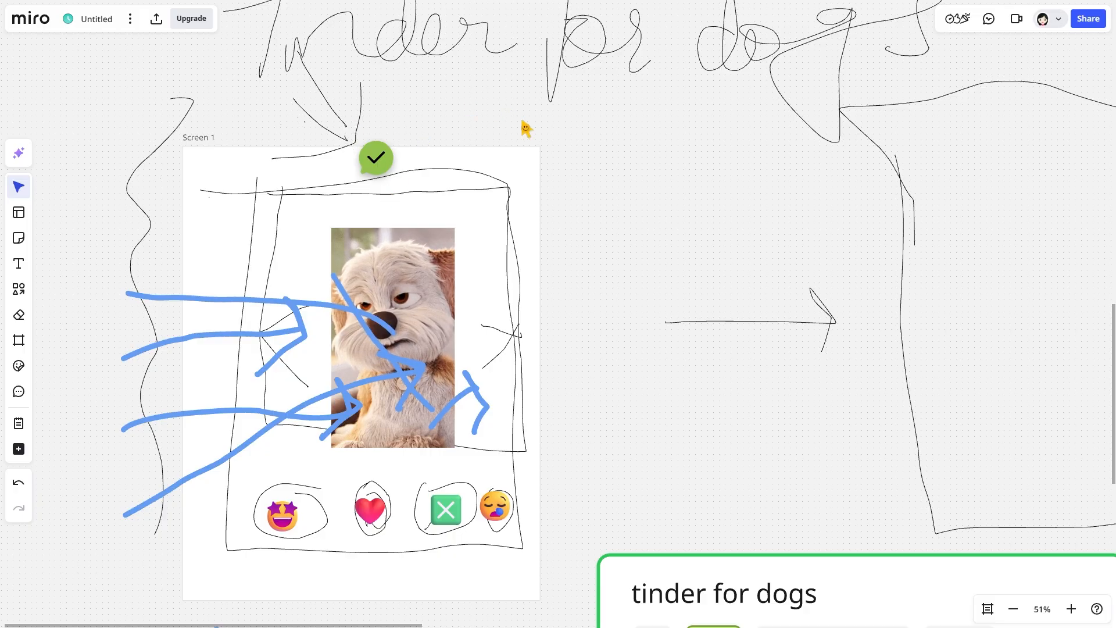
Title the board "tinder for dogs" when starting to share it, and examine its invite access levels, embed and publish options
click(1092, 17)
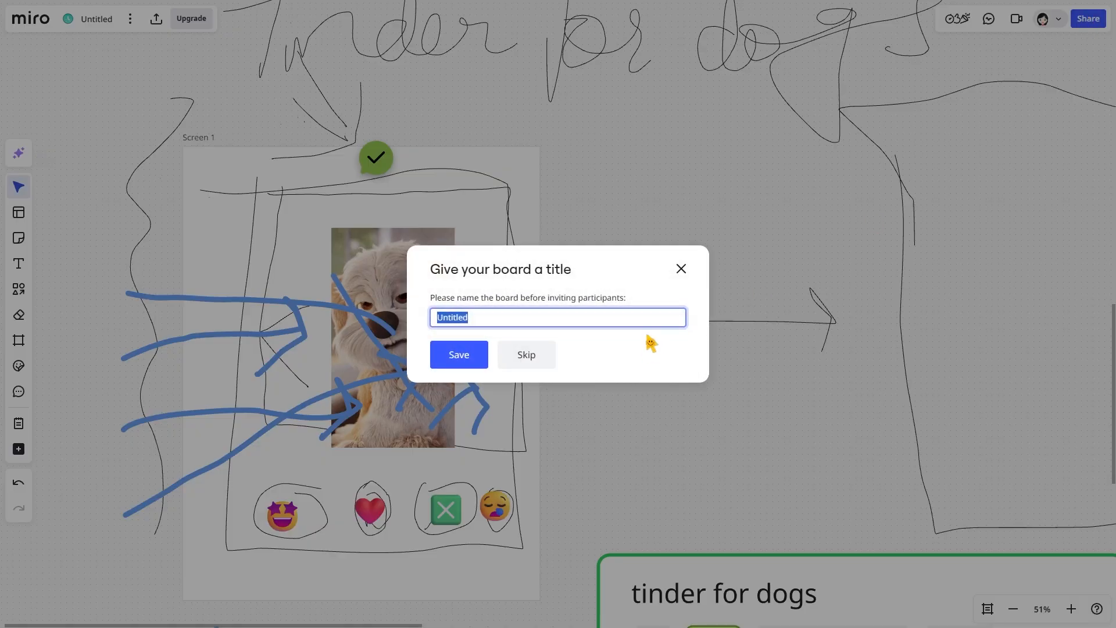
text(ti)
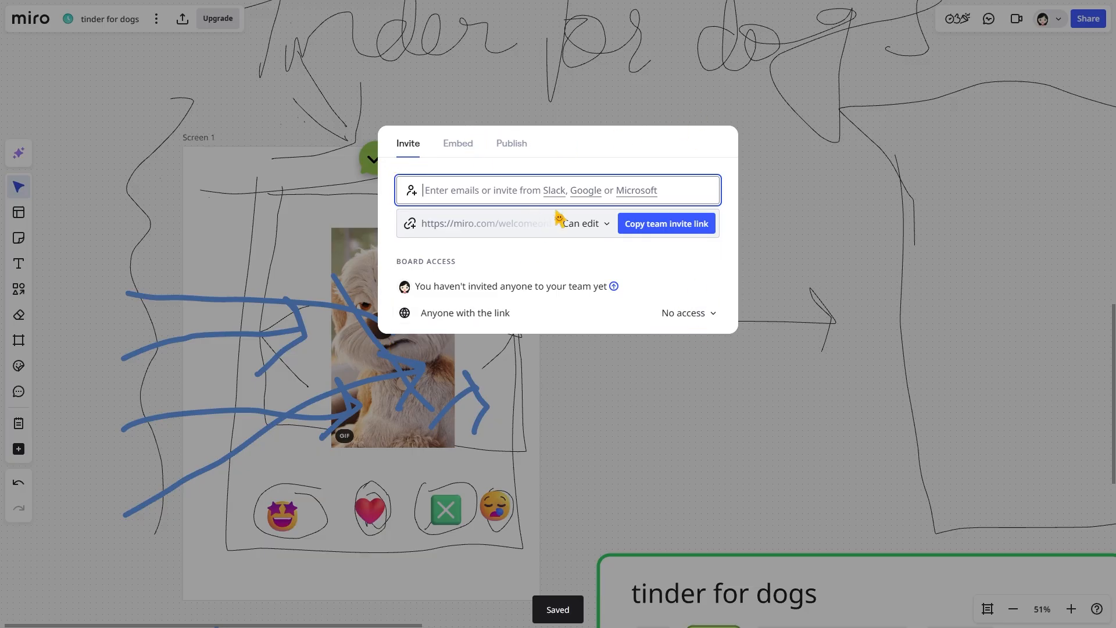
click(581, 224)
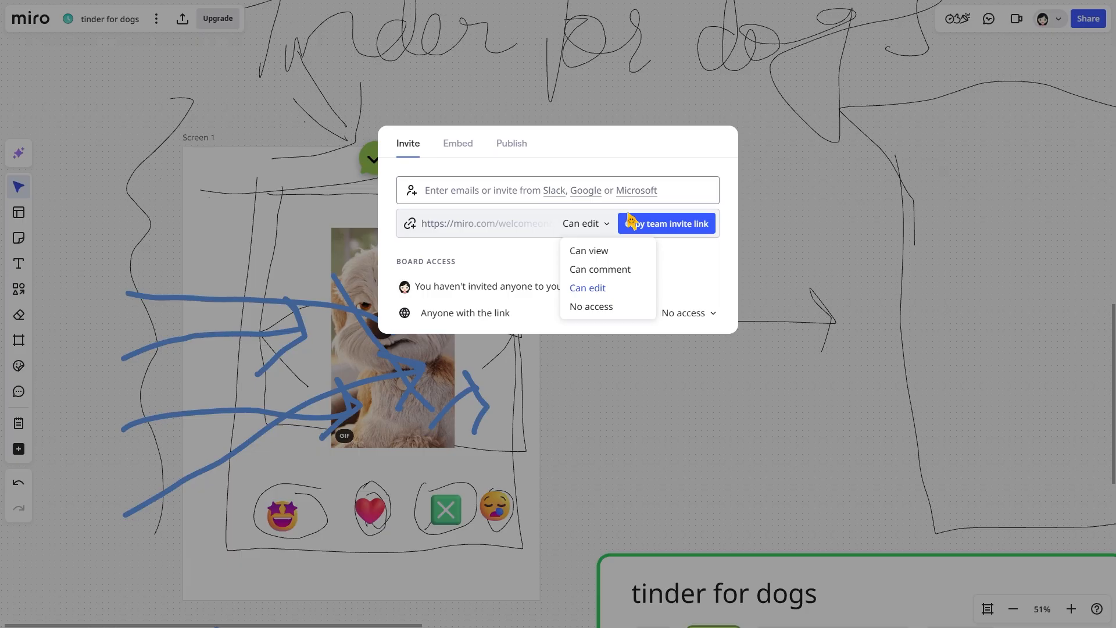
key(Escape)
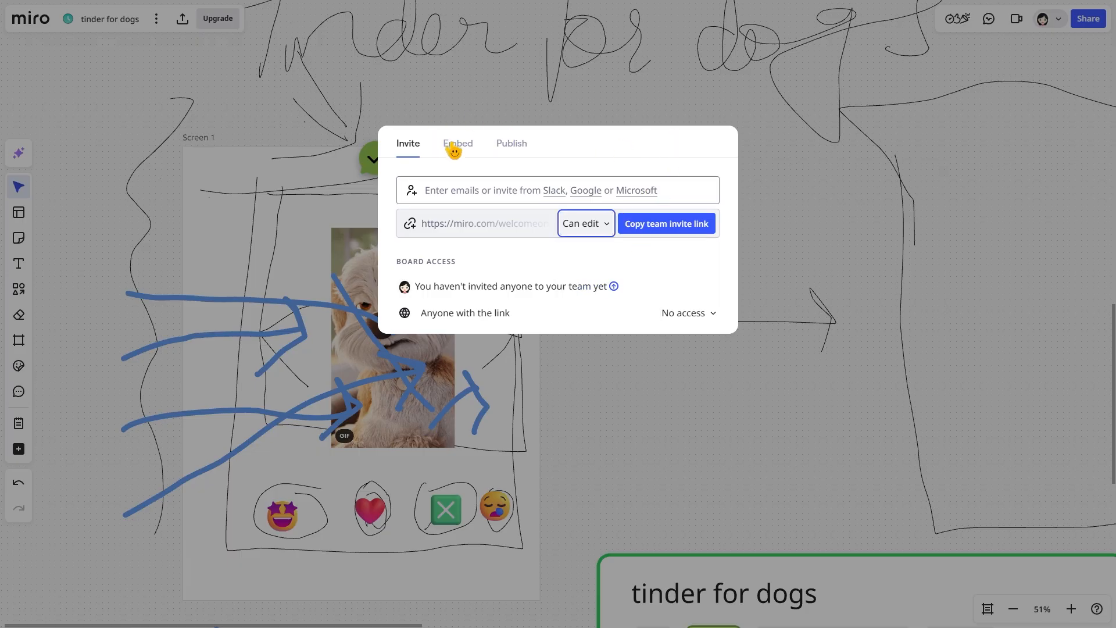
click(459, 148)
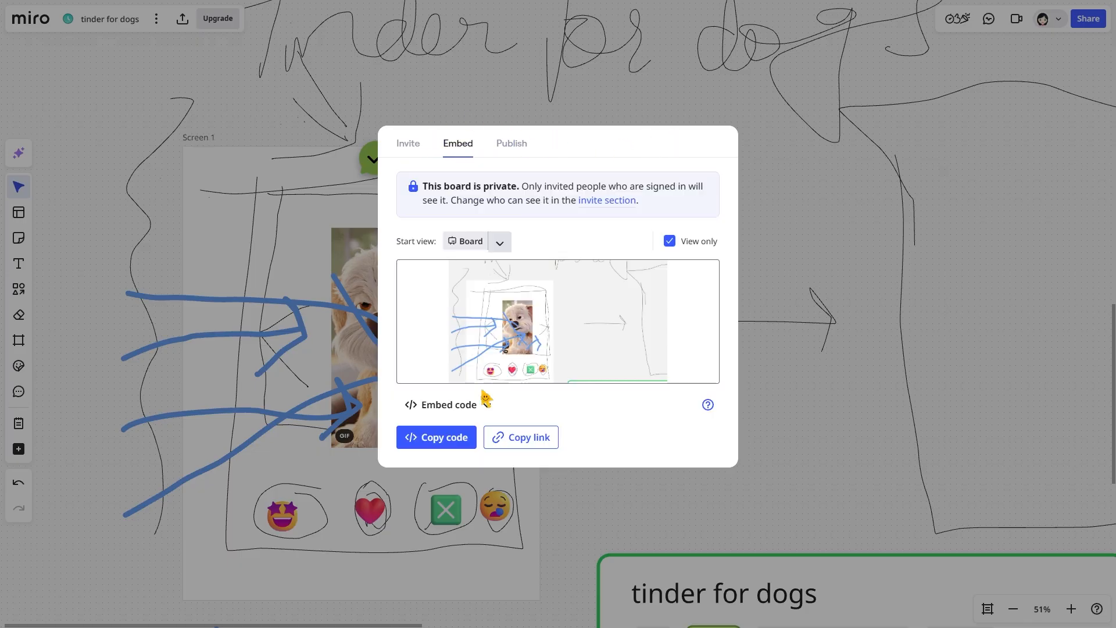
click(511, 143)
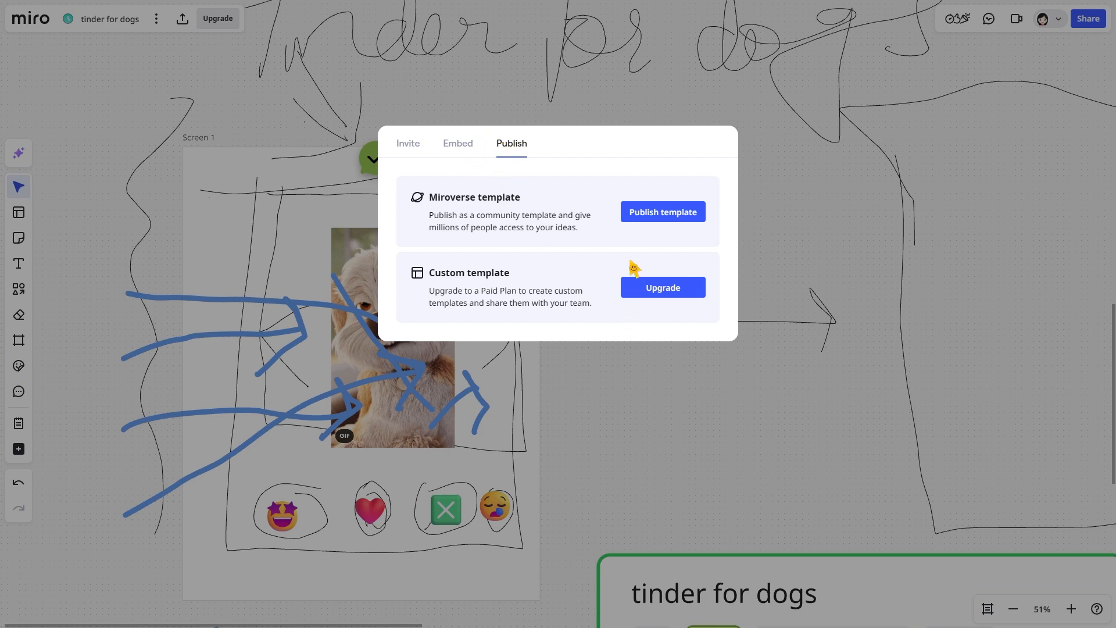
click(632, 210)
click(590, 105)
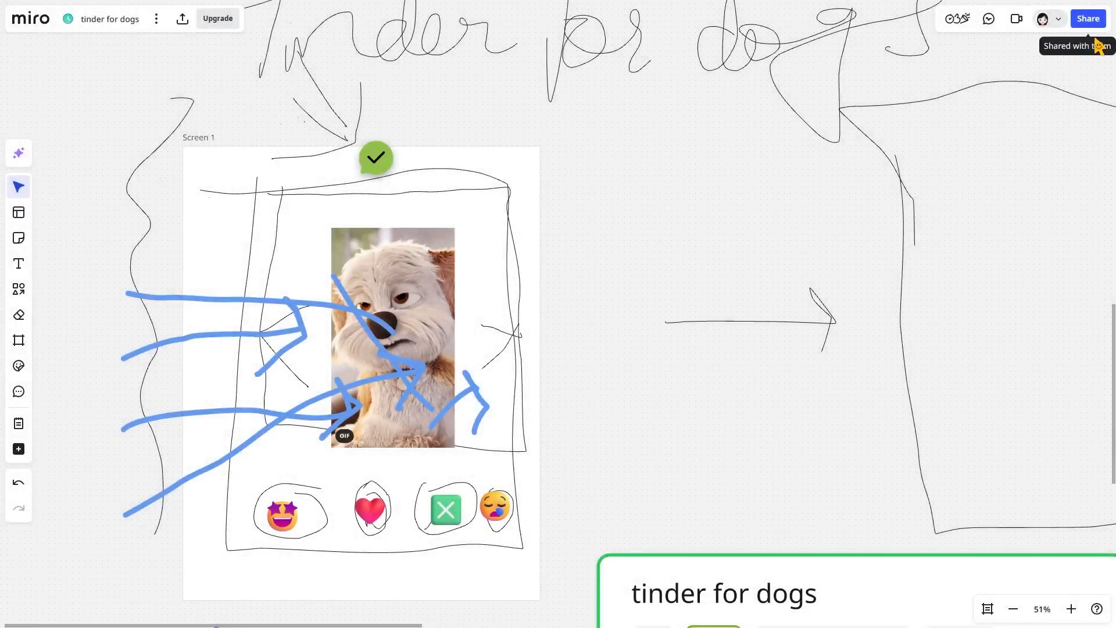
Examine the board's frames list and the options for Screen 1, leaving the list closed
click(987, 608)
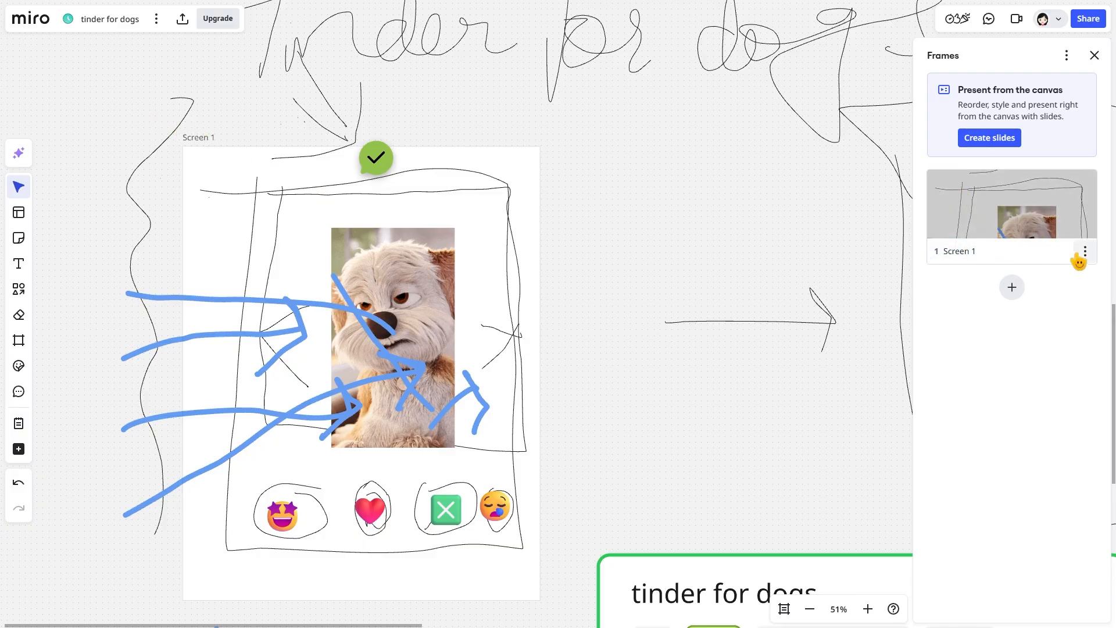
click(1083, 254)
click(1077, 256)
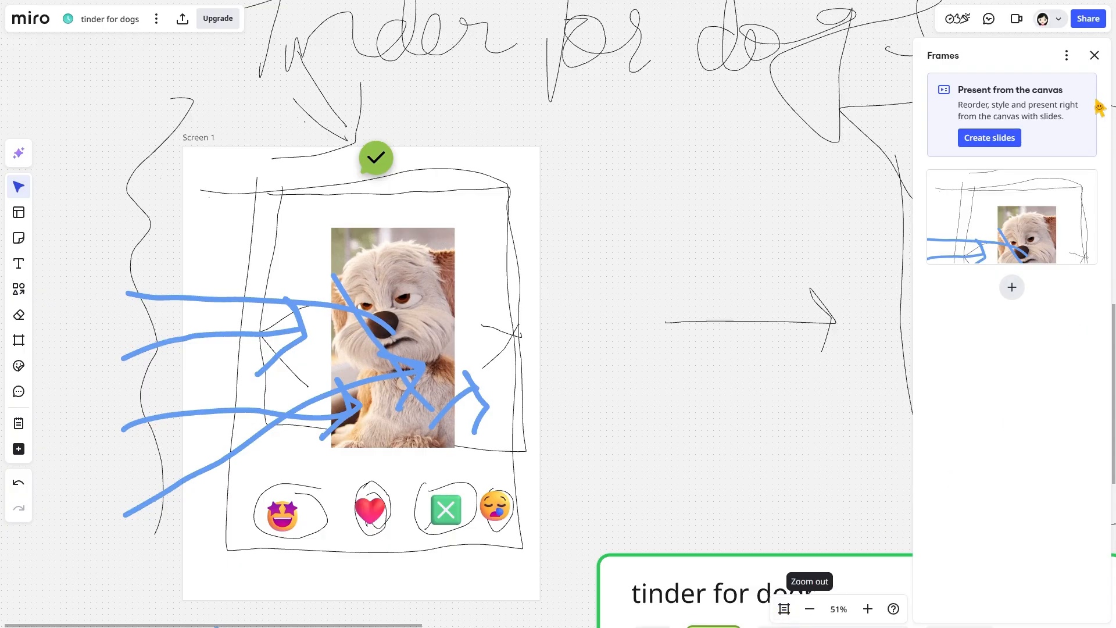
click(1094, 55)
Set the zoom to 50%, show the minimap and use it to travel to the code block area
click(1014, 609)
click(1072, 609)
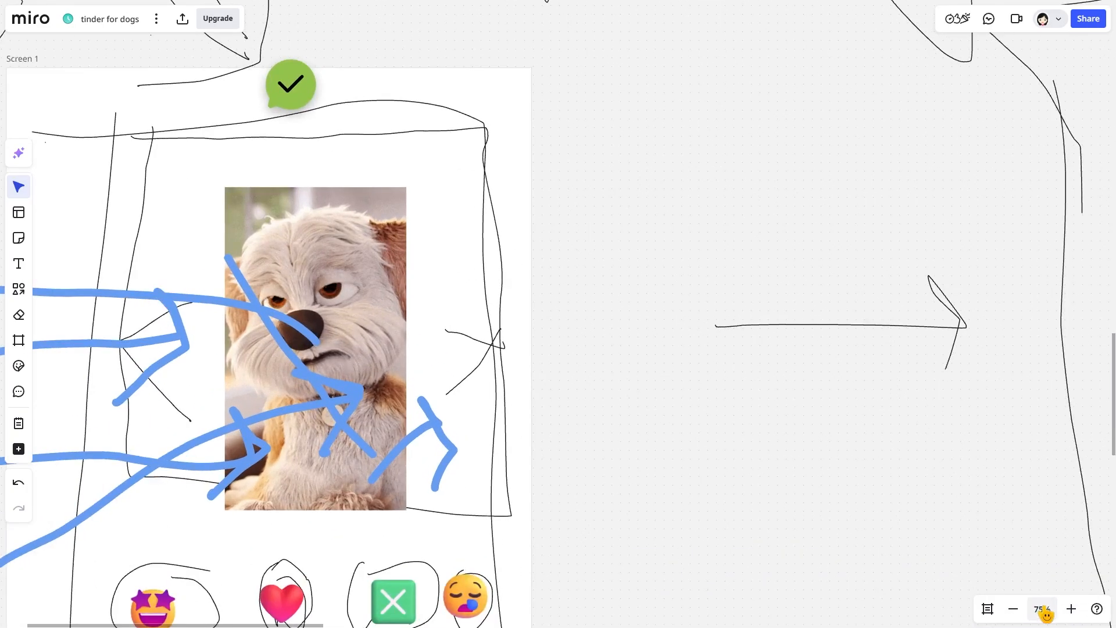
click(1042, 609)
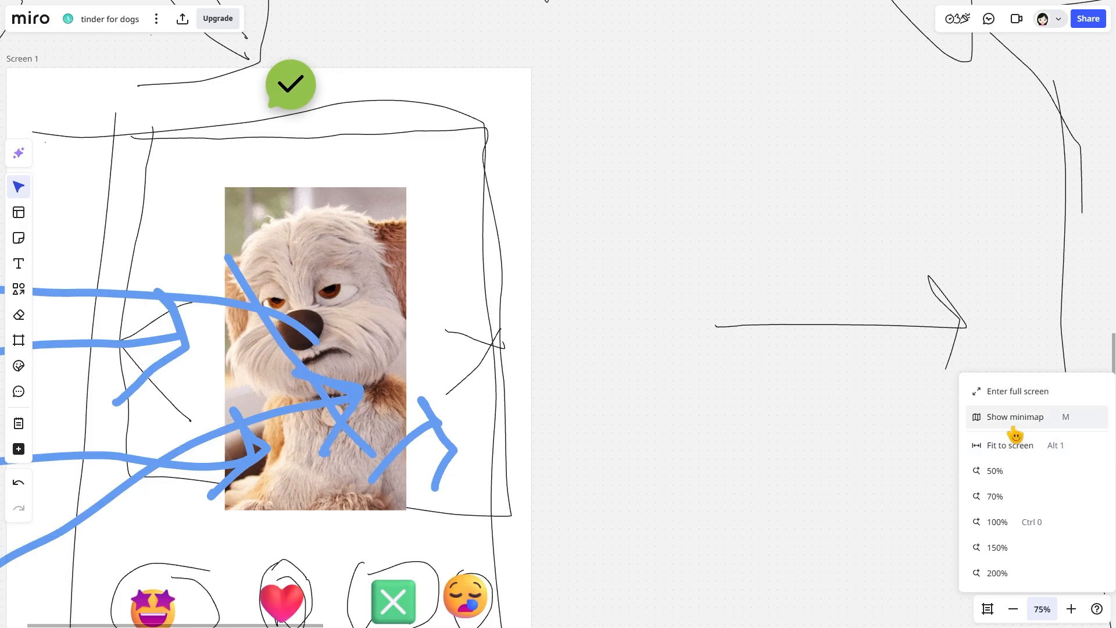
click(1013, 609)
click(1039, 609)
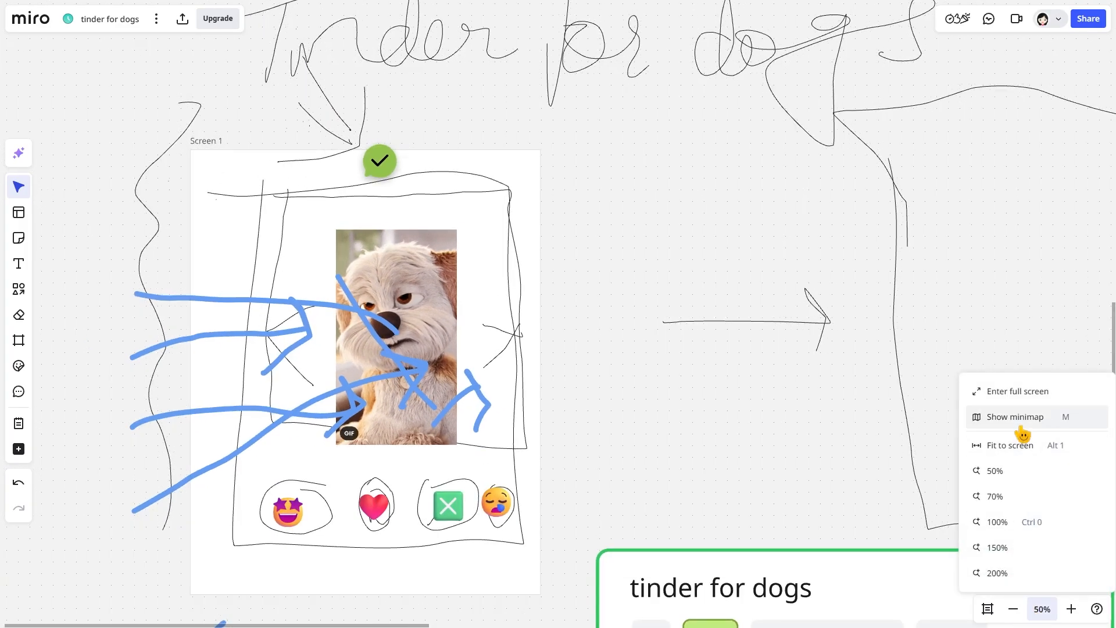
click(1066, 419)
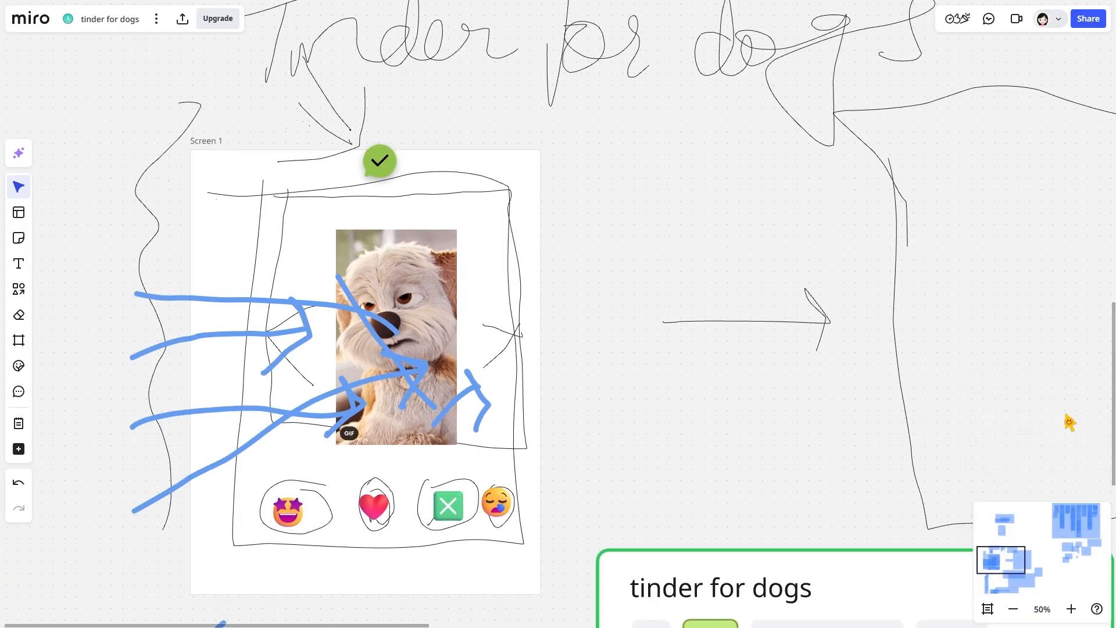
click(1010, 578)
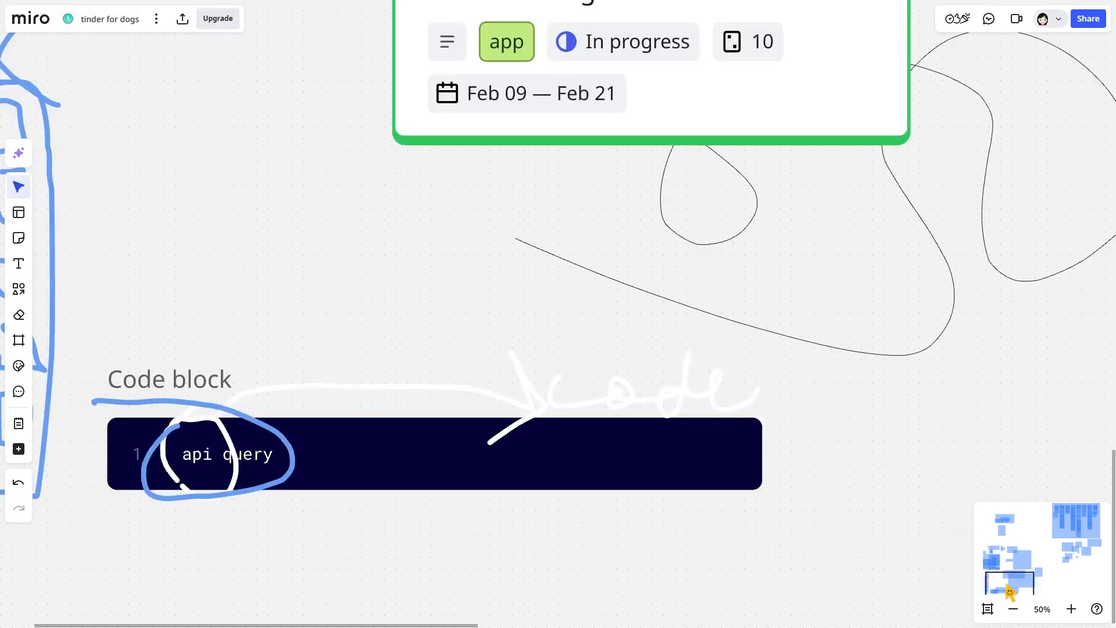
mouse_move(1083, 525)
mouse_down()
mouse_move(1047, 521)
mouse_move(1071, 552)
mouse_move(1093, 555)
mouse_move(1078, 526)
mouse_move(1054, 584)
mouse_move(1091, 605)
mouse_move(1067, 554)
mouse_move(1066, 578)
mouse_move(1079, 525)
mouse_move(1095, 540)
mouse_move(1039, 615)
mouse_move(1054, 525)
mouse_move(992, 564)
mouse_move(1004, 531)
mouse_move(999, 572)
mouse_move(1033, 591)
mouse_up()
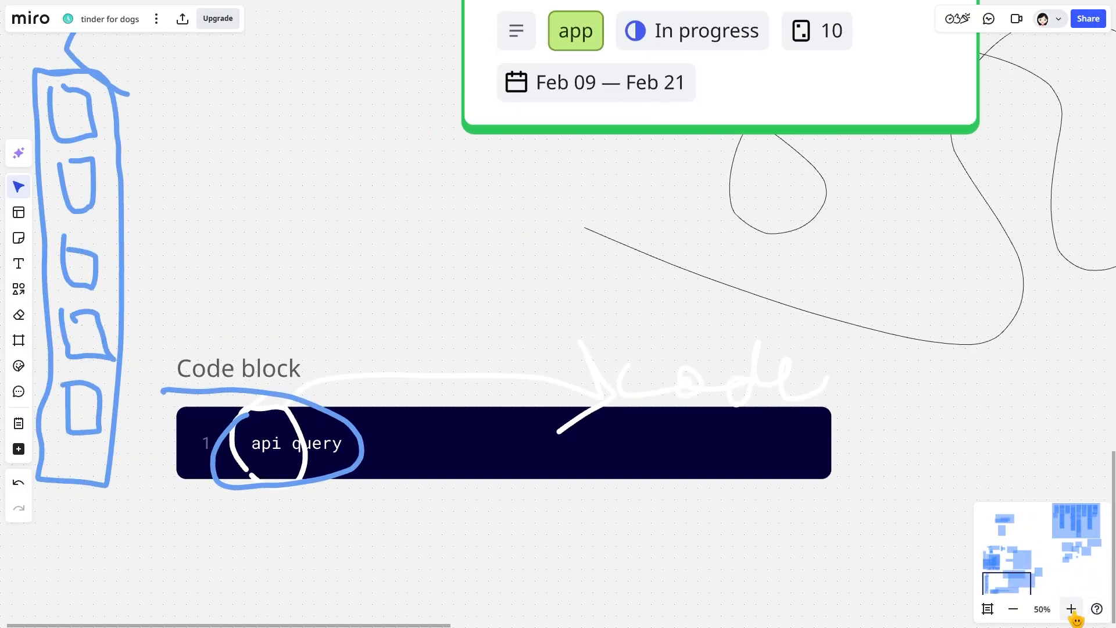
Examine the help resources and the board's export options, looking over the Tinder for dogs sketch in between
click(1097, 608)
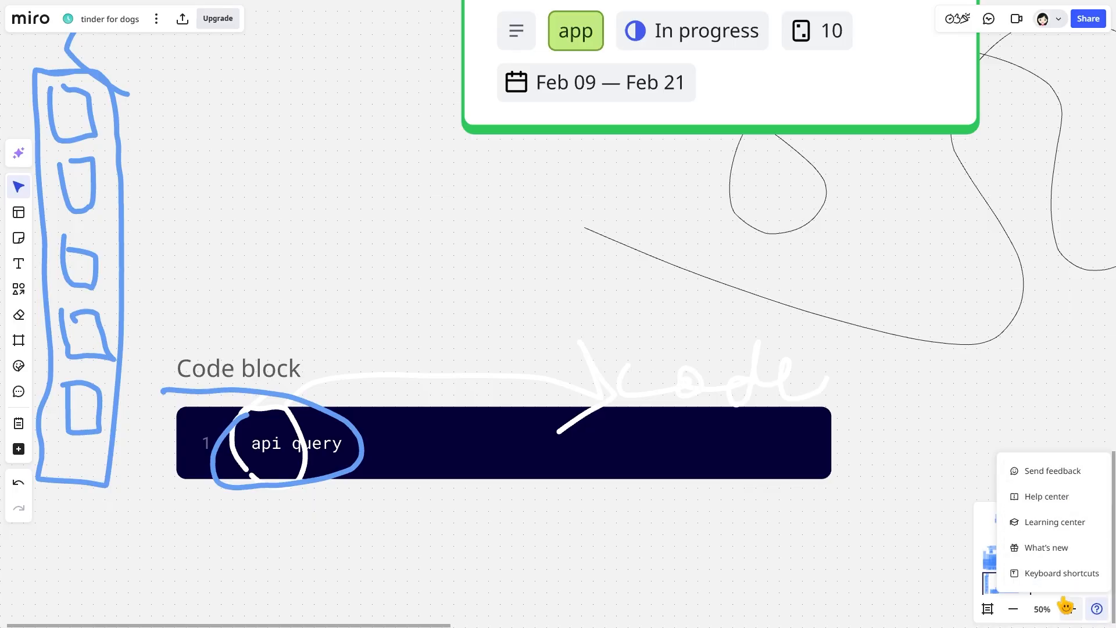
click(1043, 420)
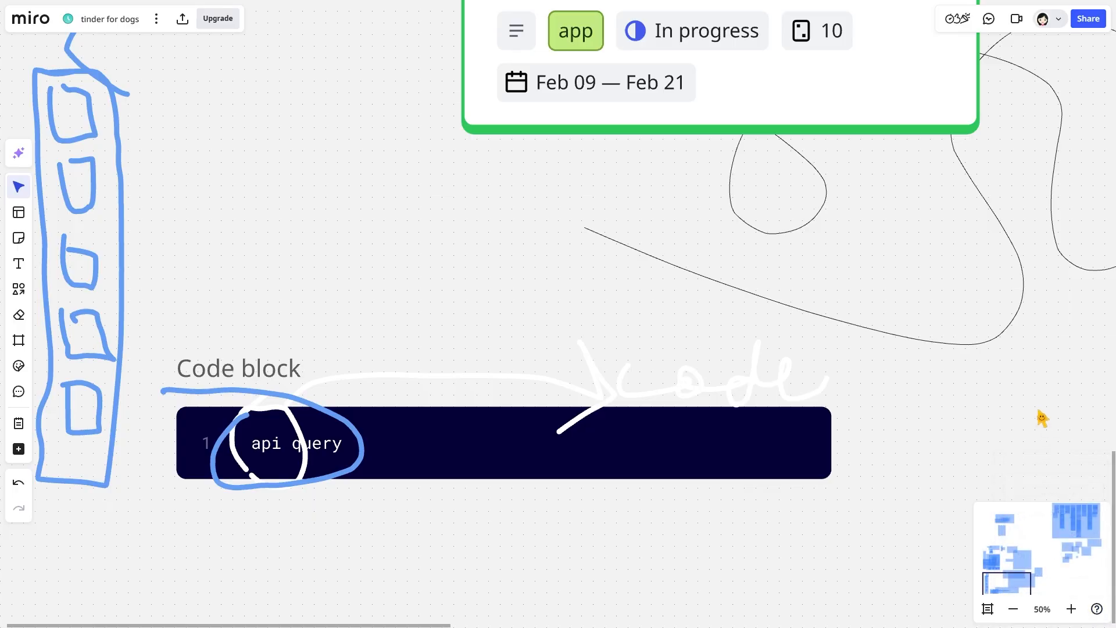
scroll(1042, 418, down, 5)
scroll(1043, 418, right, 5)
scroll(1042, 418, up, 4)
scroll(1043, 418, down, 3)
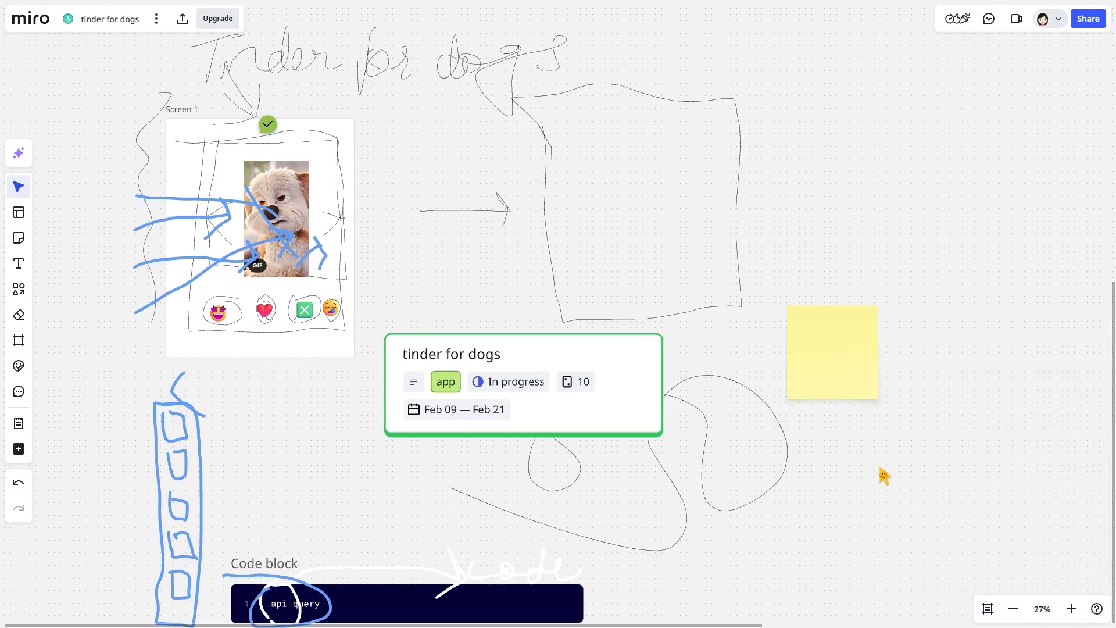
scroll(316, 291, up, 2)
scroll(317, 291, right, 1)
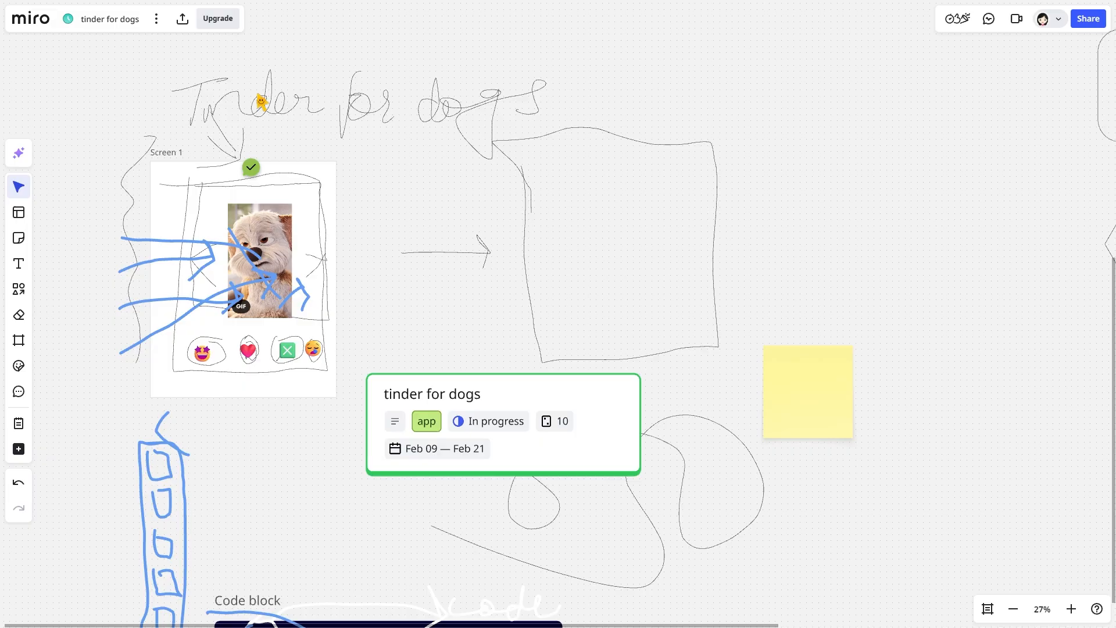
click(182, 20)
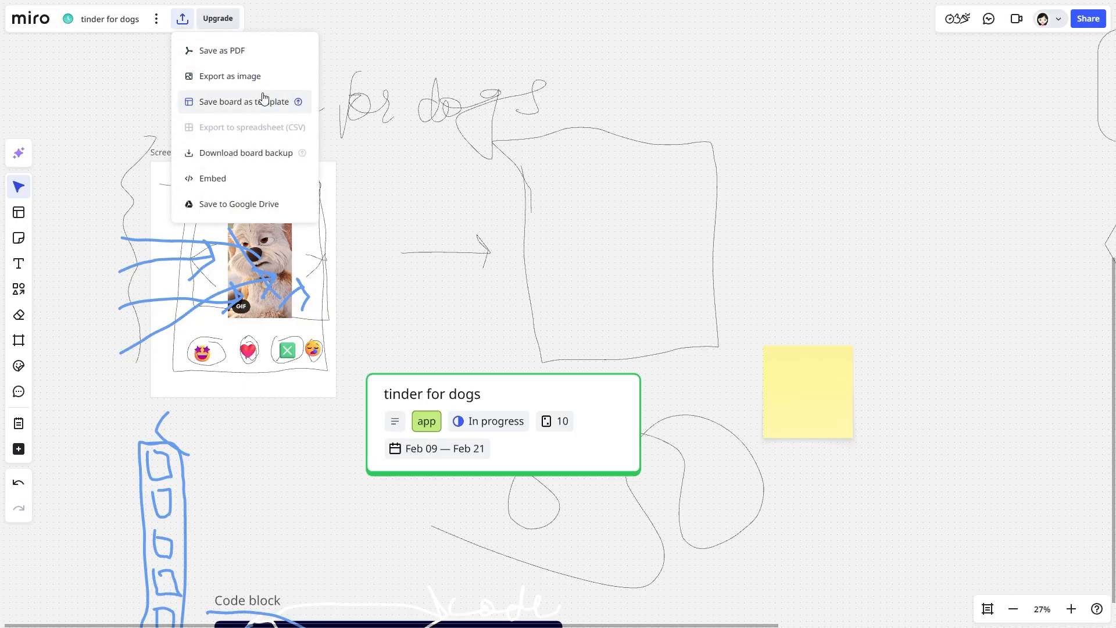
scroll(372, 199, down, 3)
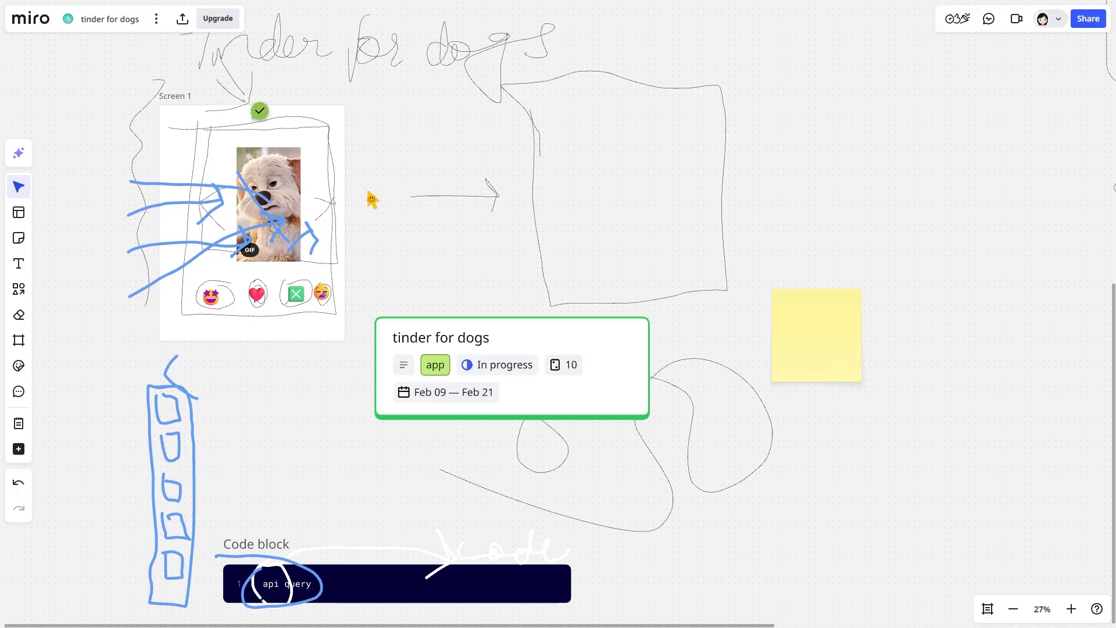
Move the Screen 1 frame with its contents slightly to the right, away from the hand-drawn brace beside it
drag(175, 100, 190, 128)
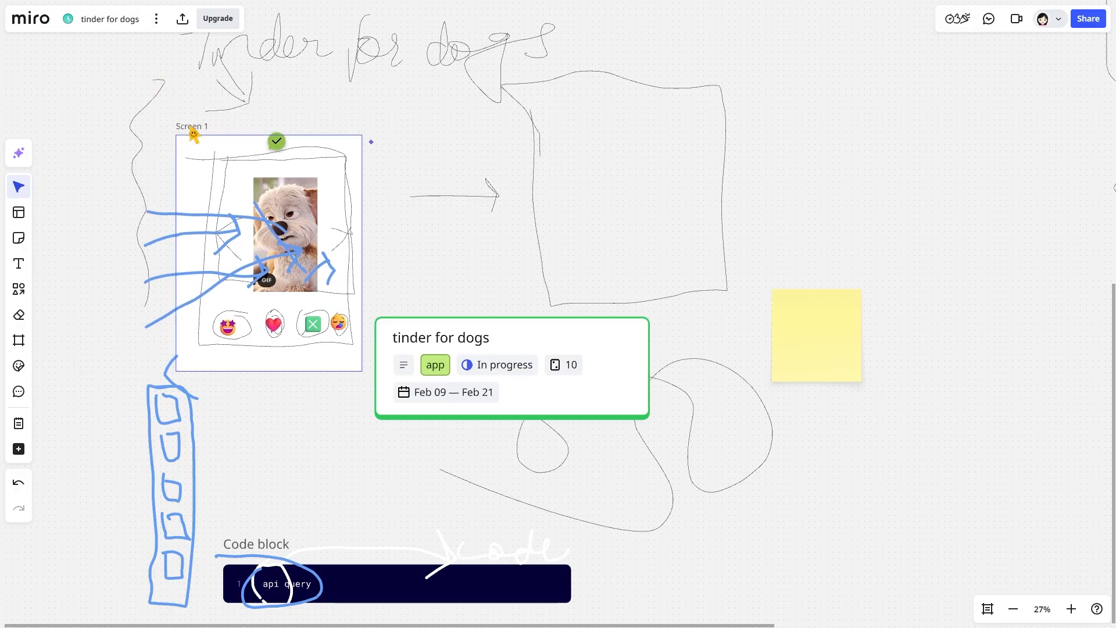
drag(185, 199, 167, 204)
click(188, 124)
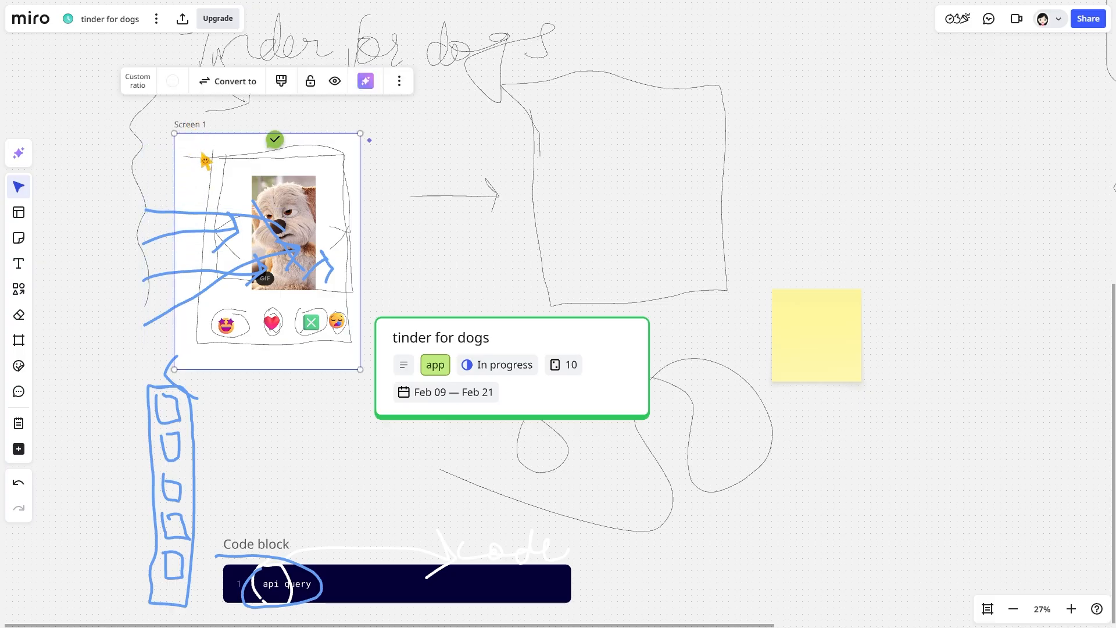
drag(205, 163, 215, 140)
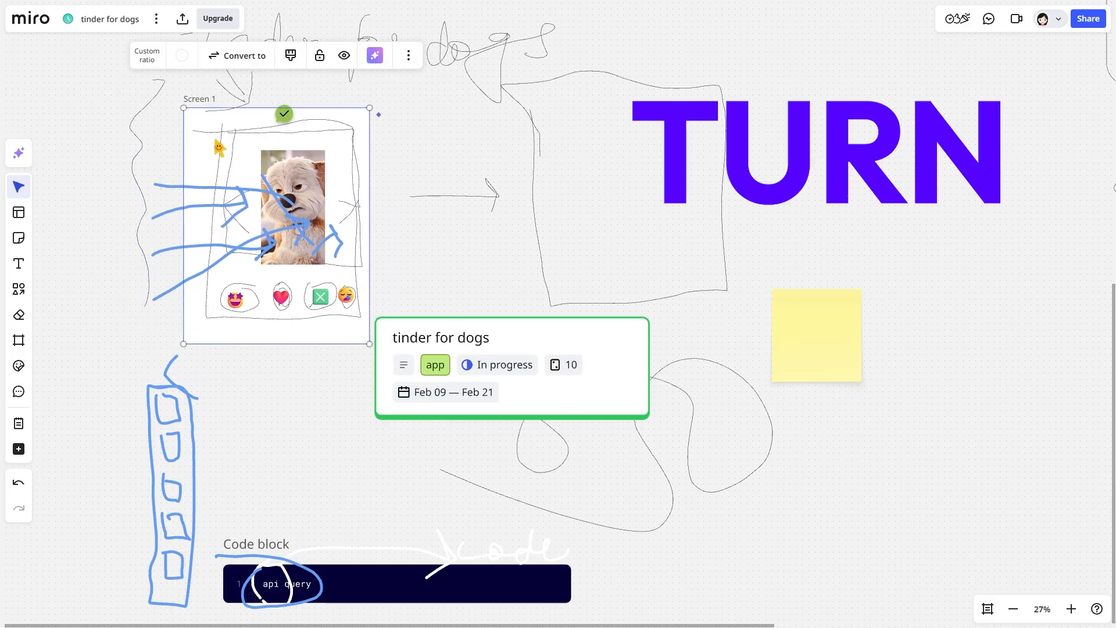